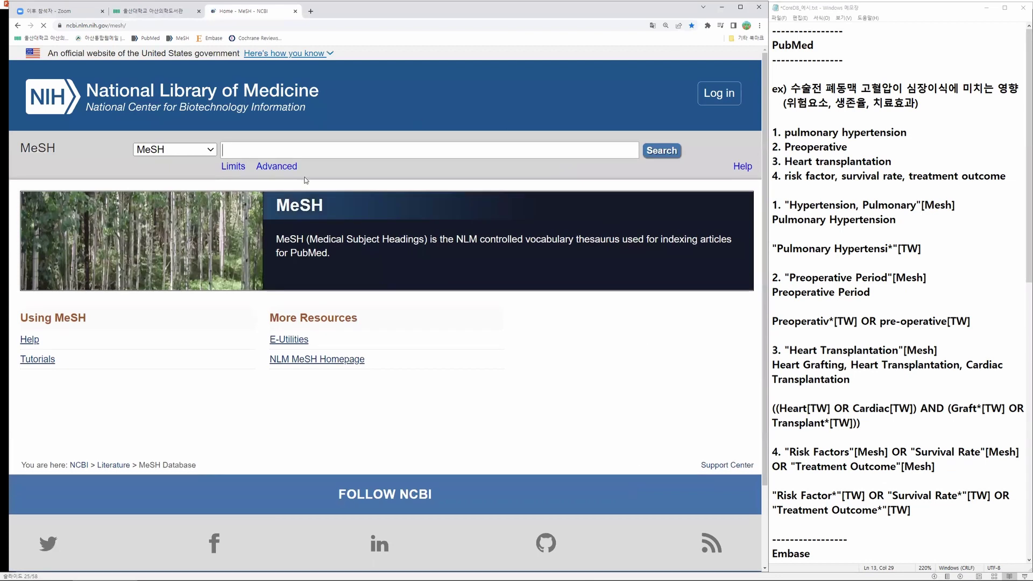
# Step: Search MeSH for "pulmonary hypertension", copying the first keyword from the notes
pyautogui.moveTo(909, 125); pyautogui.dragTo(785, 132)
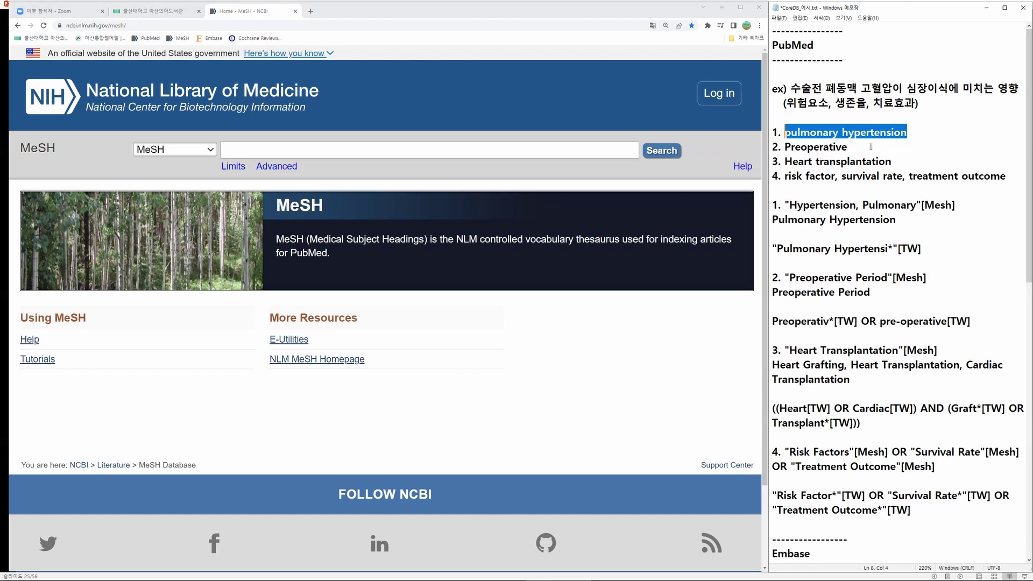
pyautogui.click(876, 132)
pyautogui.moveTo(785, 131); pyautogui.dragTo(908, 132)
pyautogui.hotkey('ctrl', 'c')
pyautogui.click(474, 151)
pyautogui.hotkey('ctrl', 'v')
pyautogui.click(661, 150)
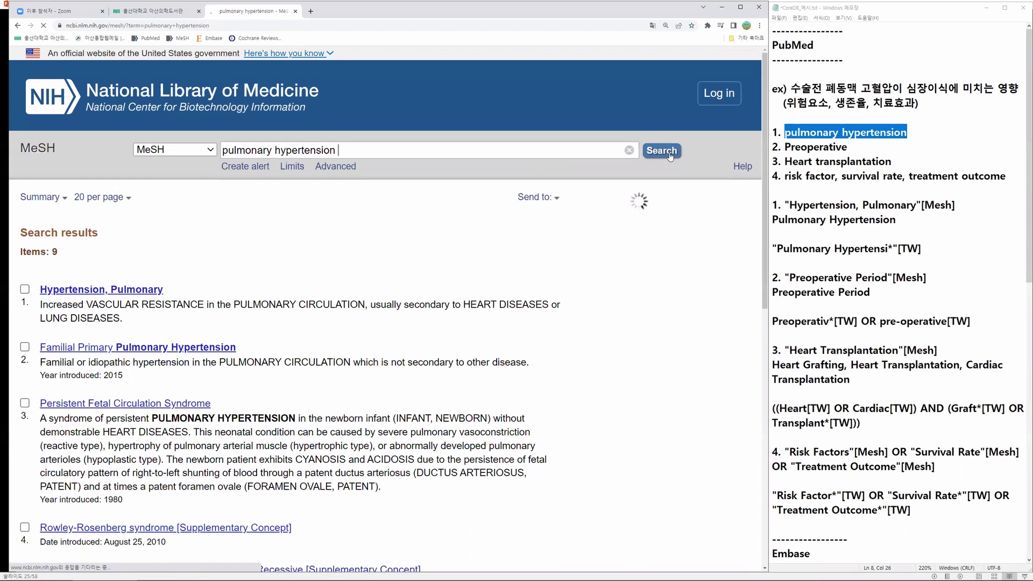
# Step: Open the "Hypertension, Pulmonary" record and add its MeSH heading to the PubMed Search Builder
pyautogui.scroll(-1, 227, 284)
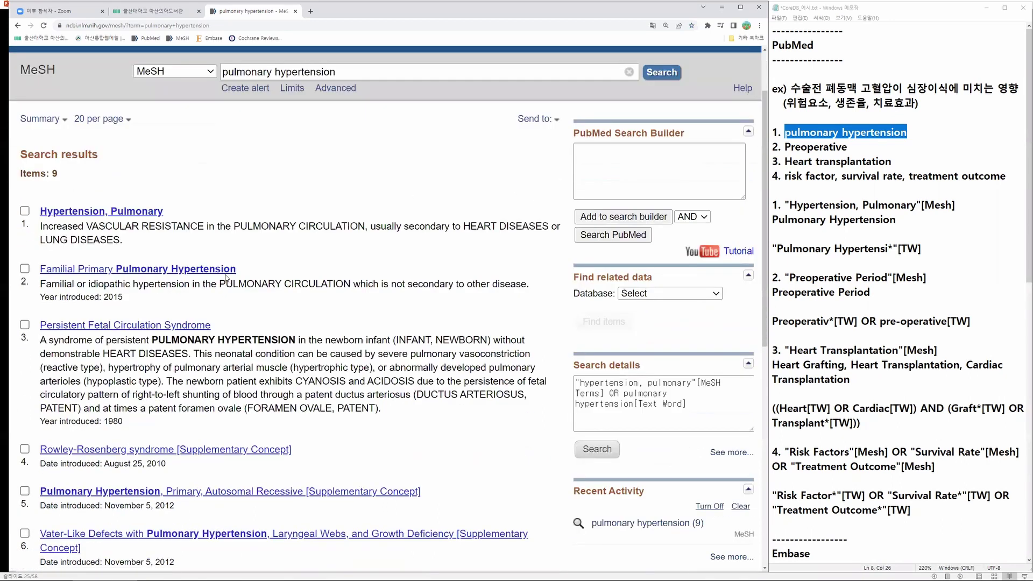
pyautogui.click(153, 214)
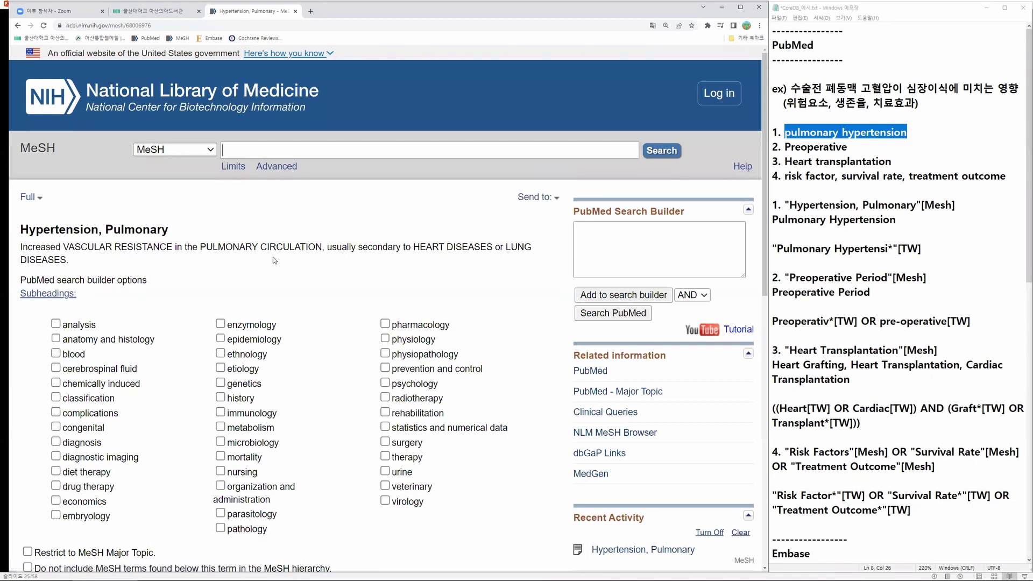
pyautogui.scroll(-1, 274, 260)
pyautogui.click(641, 217)
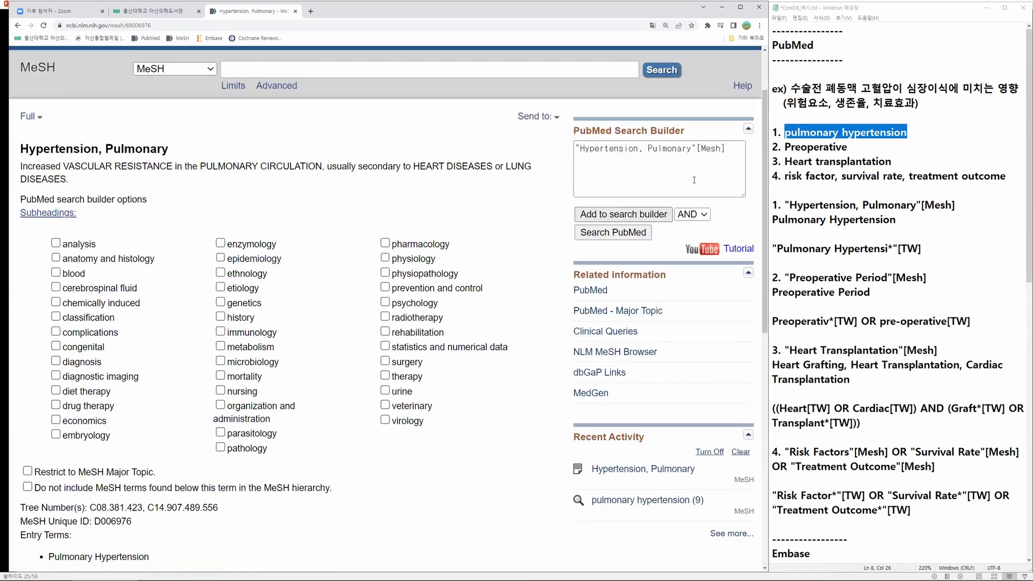
# Step: Compare the record's MeSH heading and entry term with item 1 of the notes, and examine its place in the MeSH hierarchy
pyautogui.click(913, 141)
pyautogui.moveTo(967, 211); pyautogui.dragTo(785, 206)
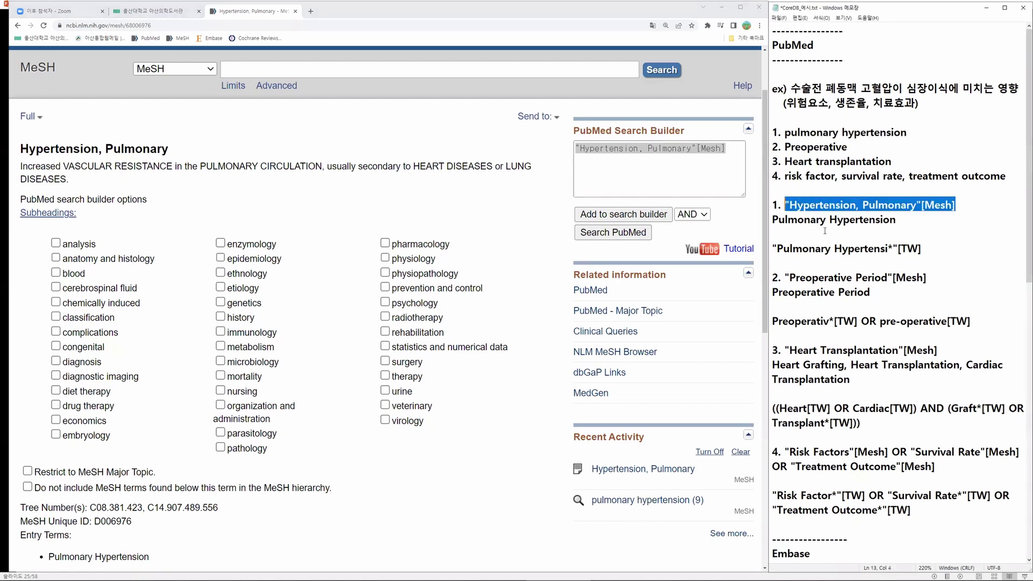
pyautogui.press('End')
pyautogui.click(504, 231)
pyautogui.scroll(-4, 504, 231)
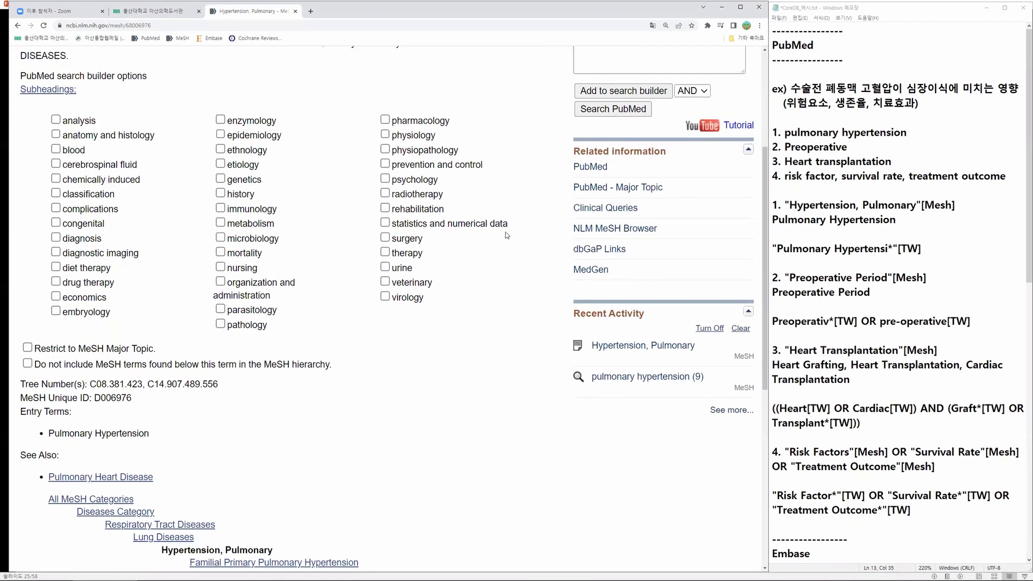
pyautogui.moveTo(149, 355); pyautogui.dragTo(49, 355)
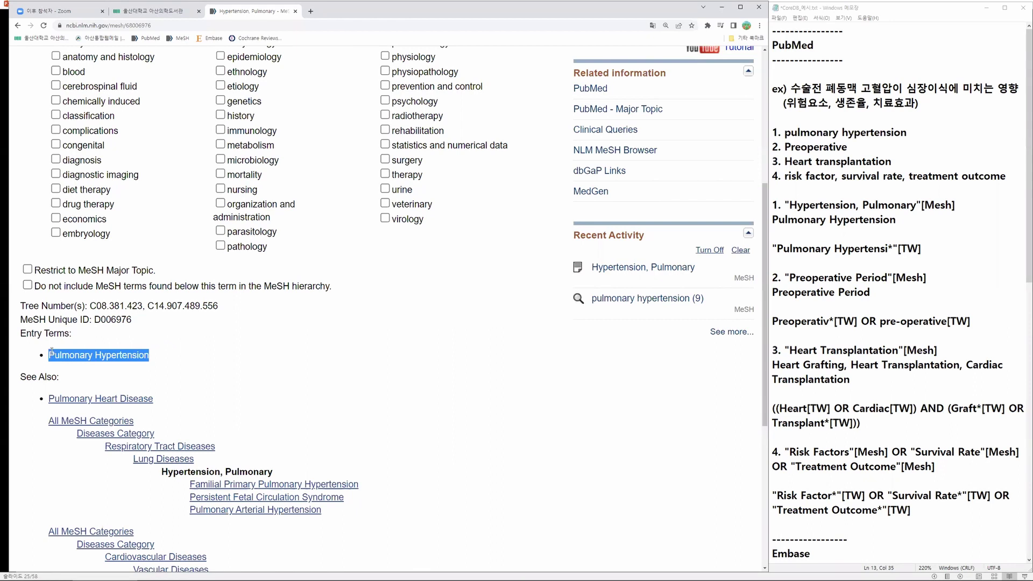
pyautogui.click(175, 360)
pyautogui.moveTo(150, 356); pyautogui.dragTo(48, 357)
pyautogui.click(211, 353)
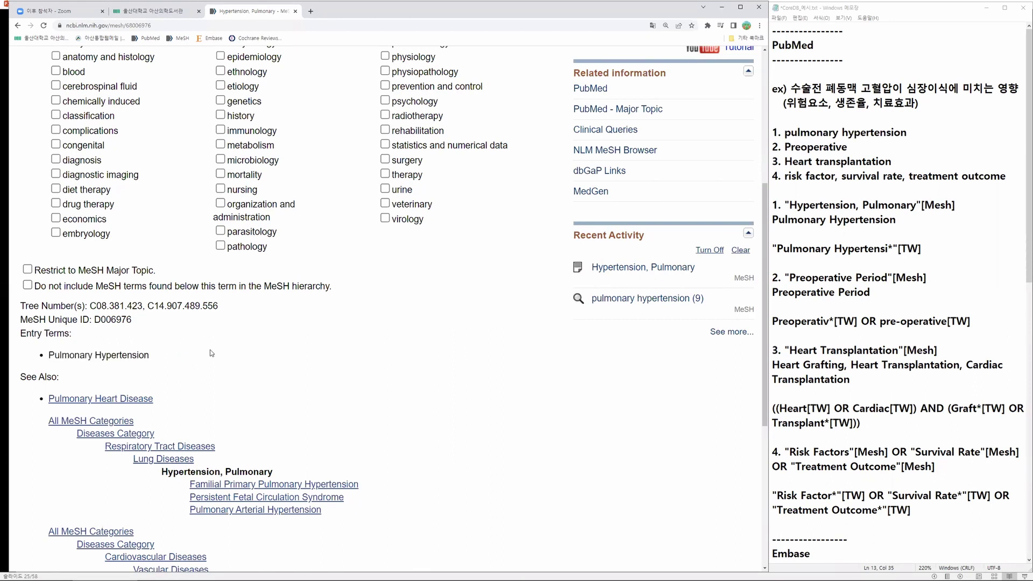
pyautogui.moveTo(150, 355); pyautogui.dragTo(48, 357)
pyautogui.moveTo(895, 225); pyautogui.dragTo(773, 220)
pyautogui.click(375, 336)
pyautogui.scroll(-1, 375, 336)
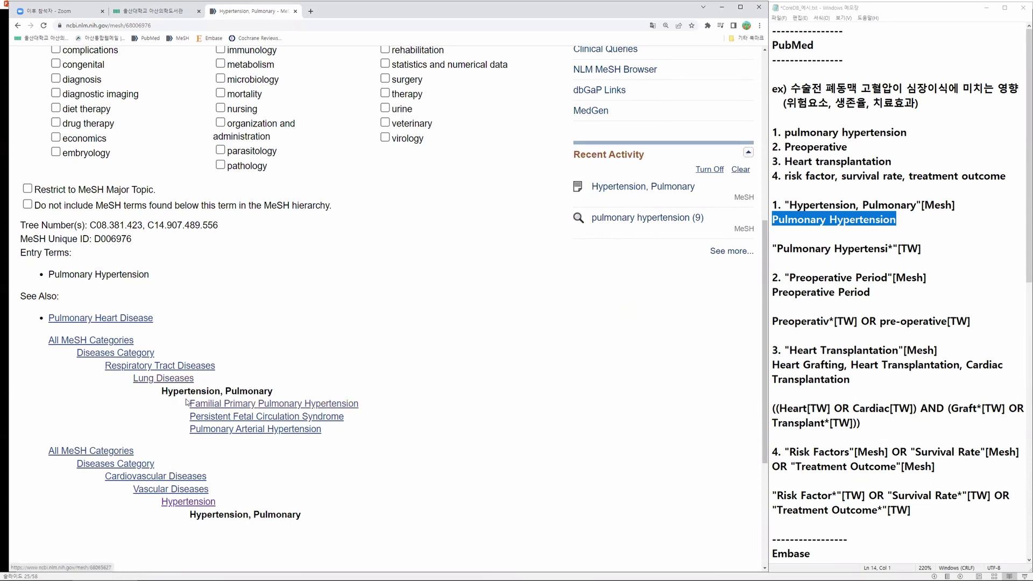
pyautogui.scroll(-1, 204, 472)
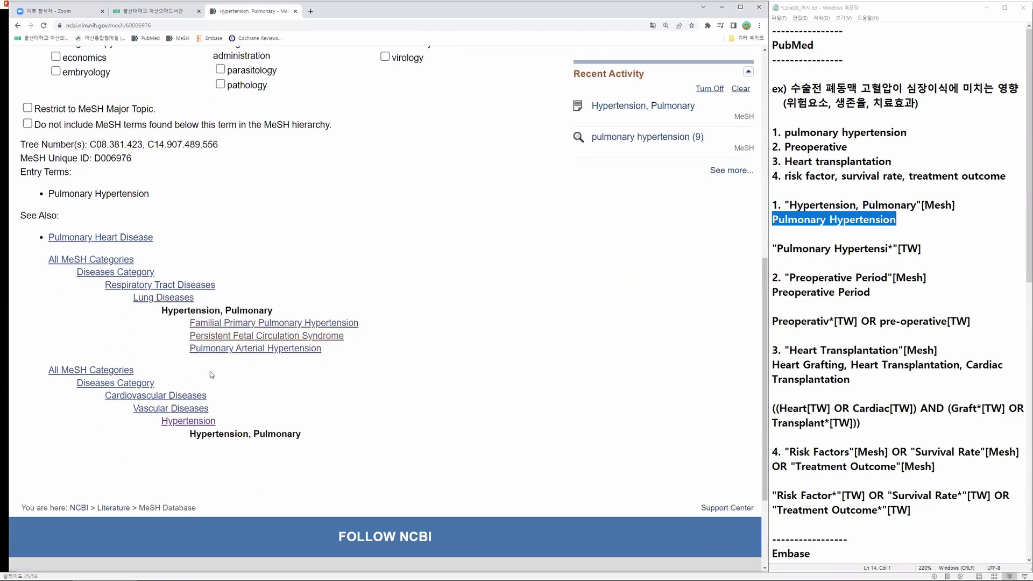
pyautogui.scroll(10, 514, 441)
pyautogui.click(873, 224)
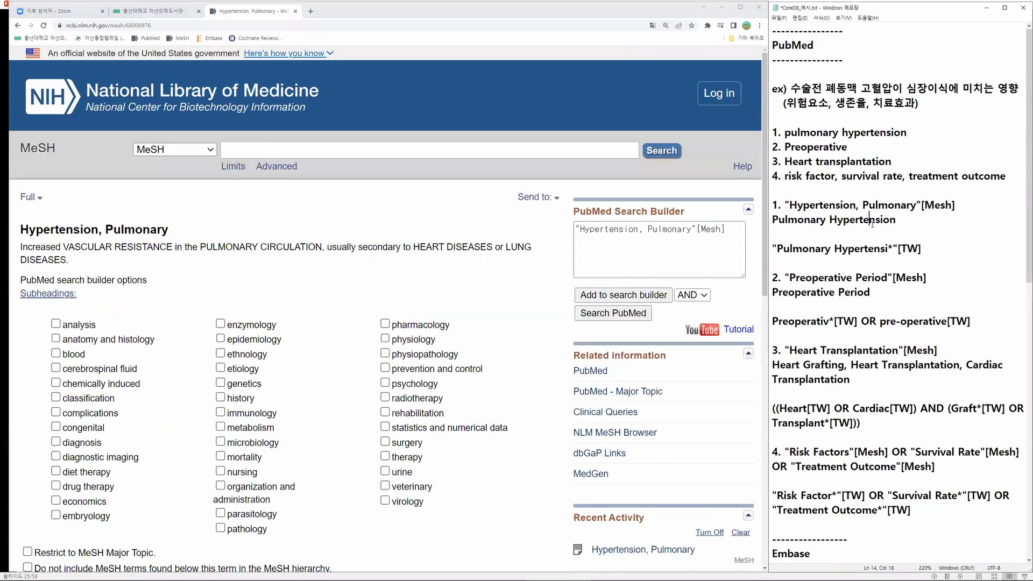
# Step: Search MeSH for "Preoperative", copying the second keyword from the notes
pyautogui.moveTo(848, 150); pyautogui.dragTo(787, 150)
pyautogui.hotkey('ctrl', 'c')
pyautogui.click(365, 153)
pyautogui.hotkey('ctrl', 'v')
pyautogui.click(661, 151)
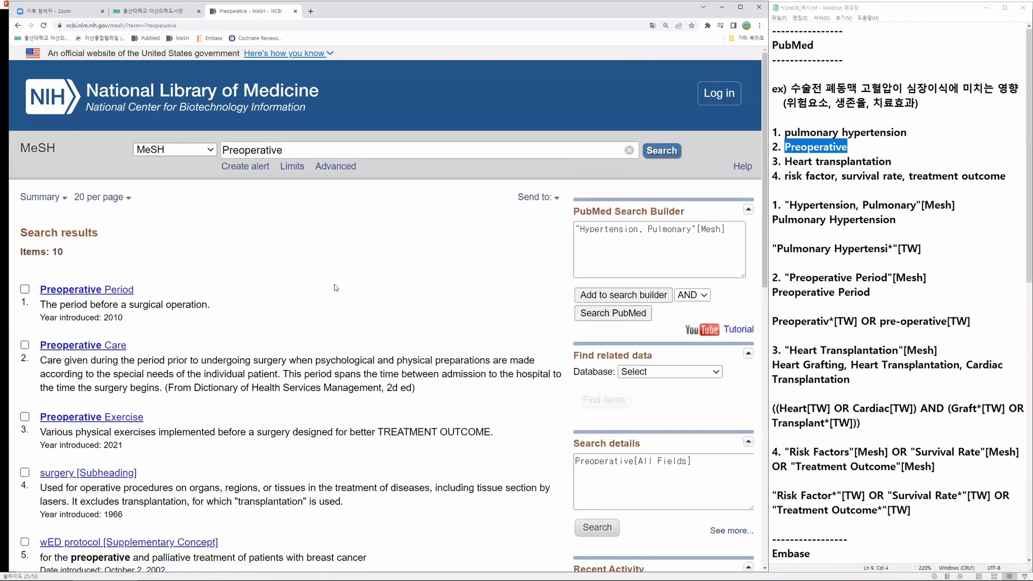
# Step: Open the "Preoperative Period" record, read its definition, and add the heading to the PubMed Search Builder with AND
pyautogui.scroll(-1, 334, 284)
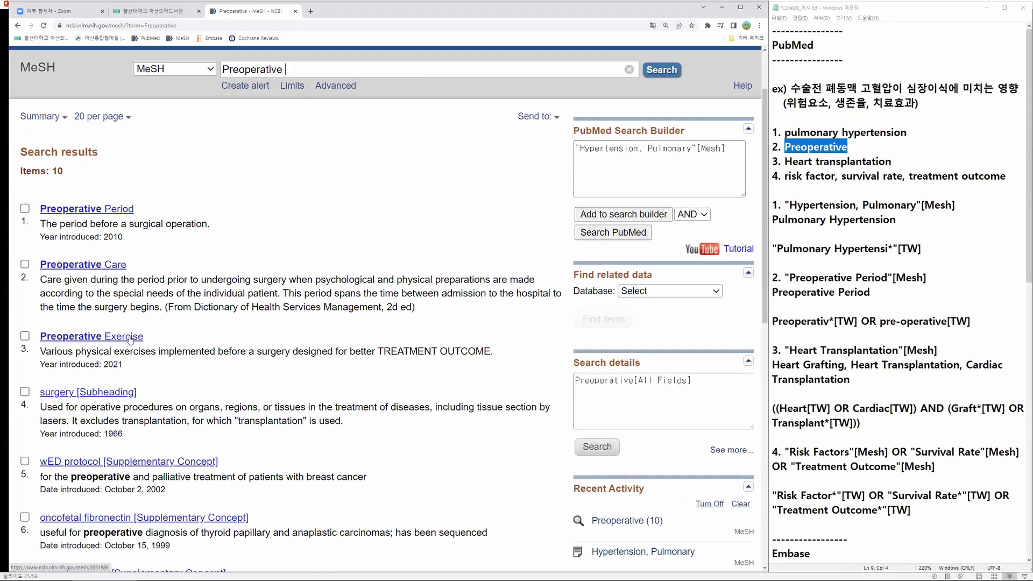
pyautogui.scroll(-1, 130, 340)
pyautogui.scroll(3, 120, 291)
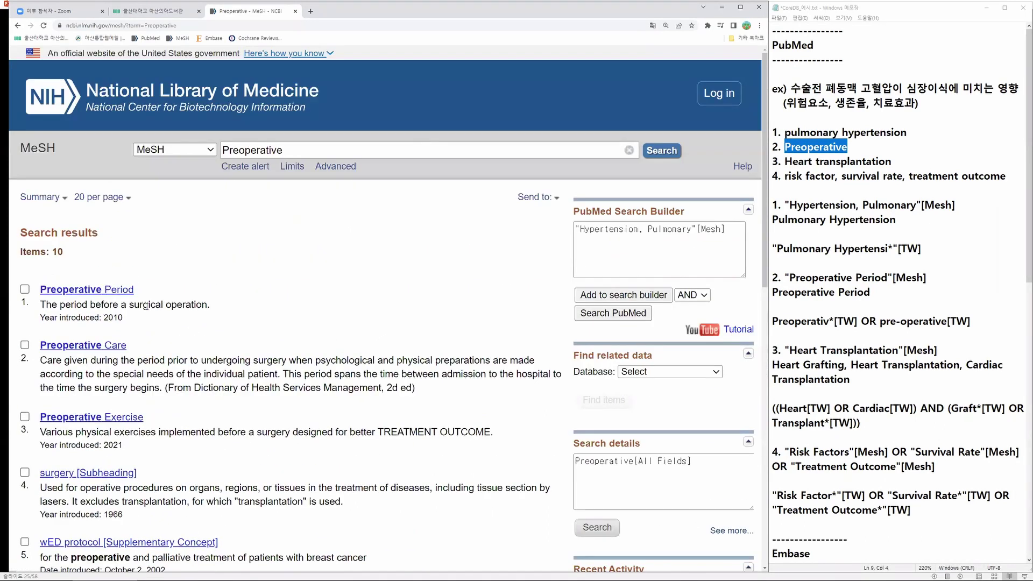
pyautogui.click(120, 291)
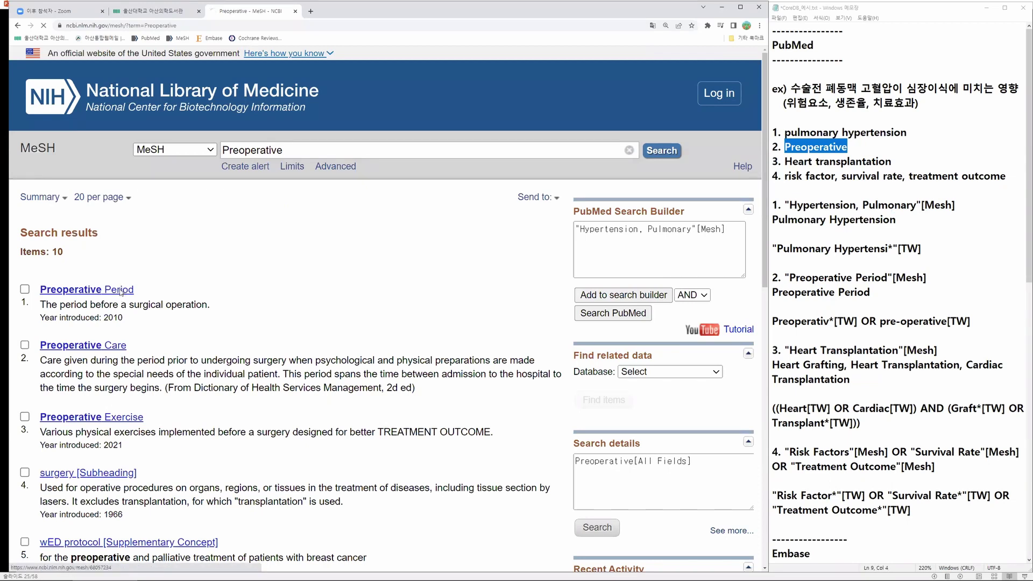
pyautogui.moveTo(181, 249); pyautogui.dragTo(20, 248)
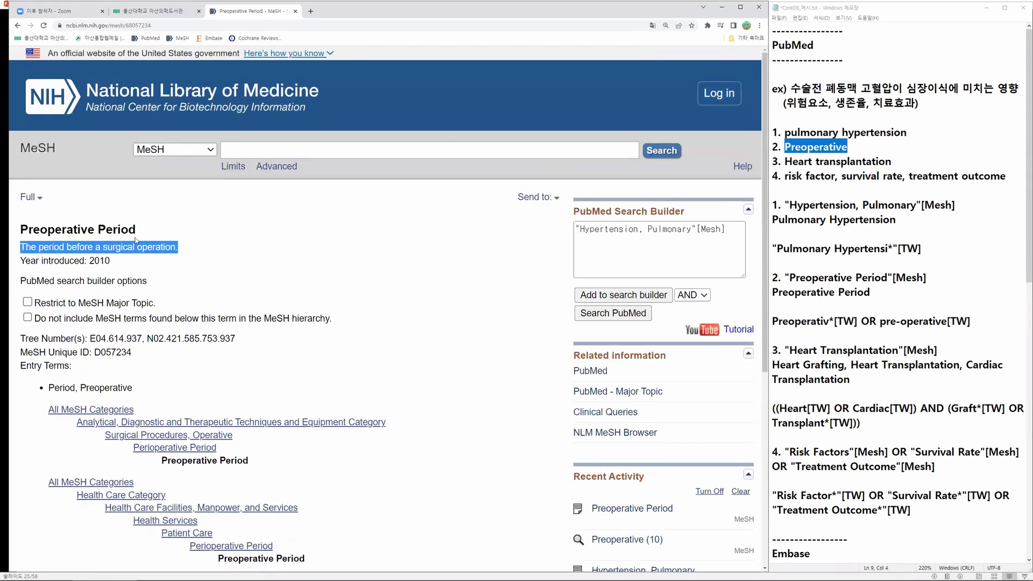
pyautogui.click(470, 303)
pyautogui.scroll(-1, 466, 304)
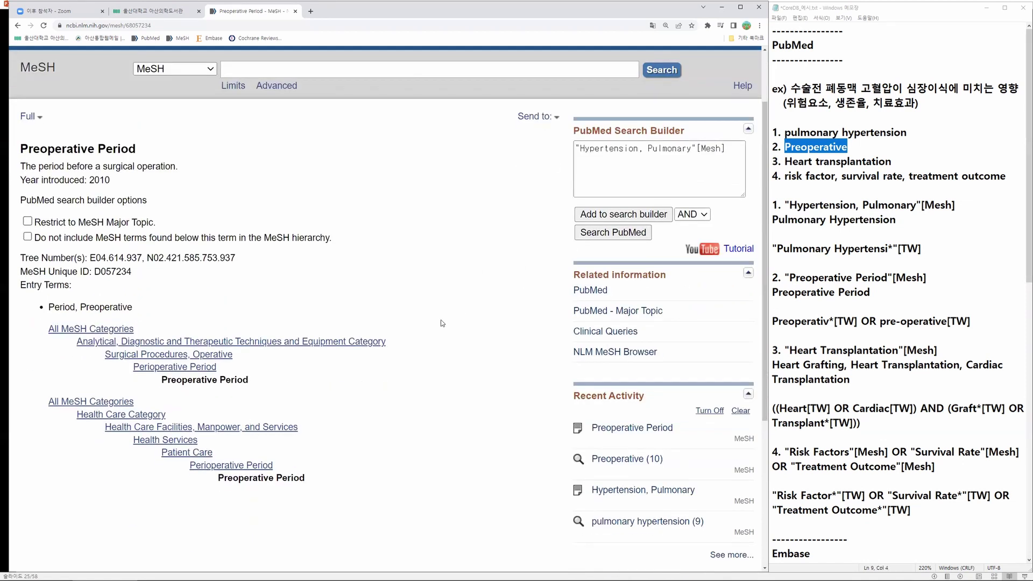
pyautogui.click(622, 216)
# Step: Compare the "Preoperative Period" heading and its entry term with item 2 of the notes
pyautogui.moveTo(730, 163); pyautogui.dragTo(595, 161)
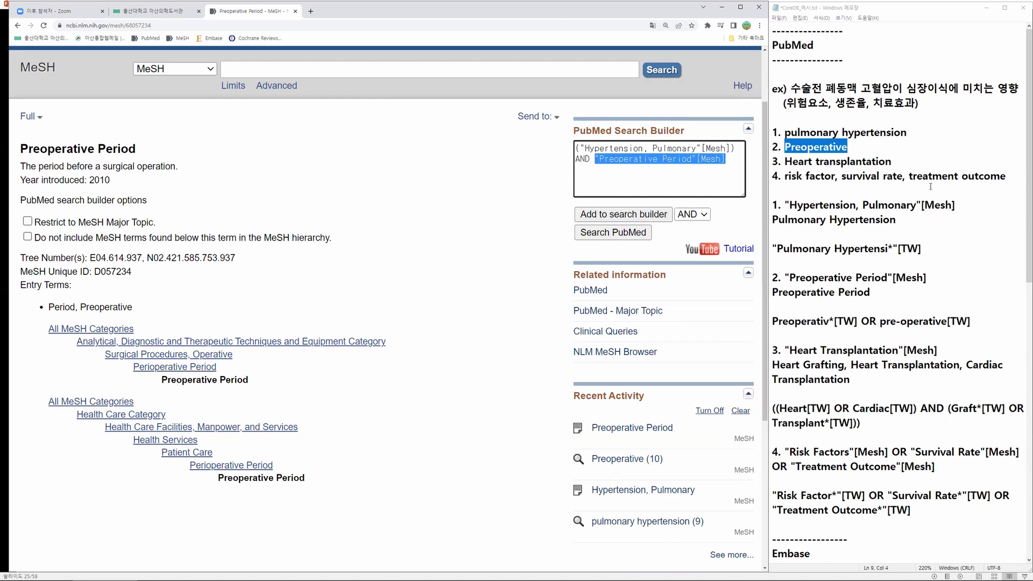
pyautogui.click(937, 224)
pyautogui.moveTo(936, 277); pyautogui.dragTo(784, 277)
pyautogui.press('End')
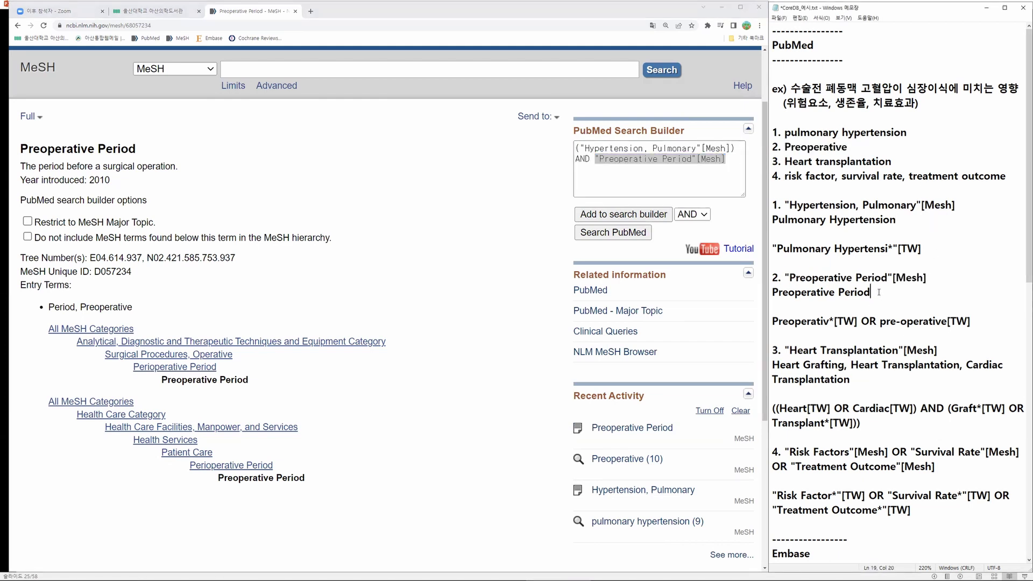
pyautogui.moveTo(141, 308); pyautogui.dragTo(49, 308)
pyautogui.moveTo(872, 293); pyautogui.dragTo(763, 297)
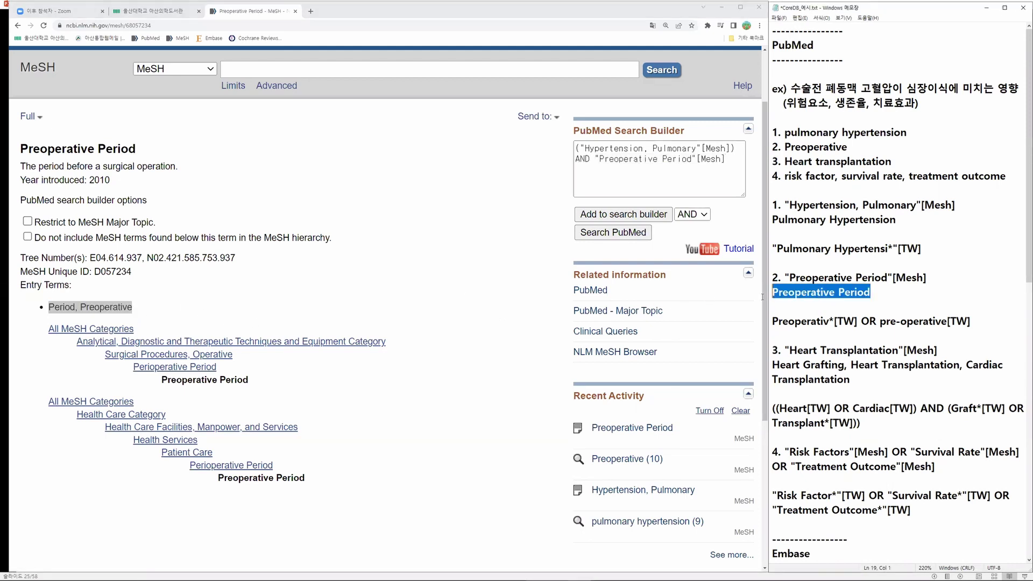
pyautogui.click(894, 297)
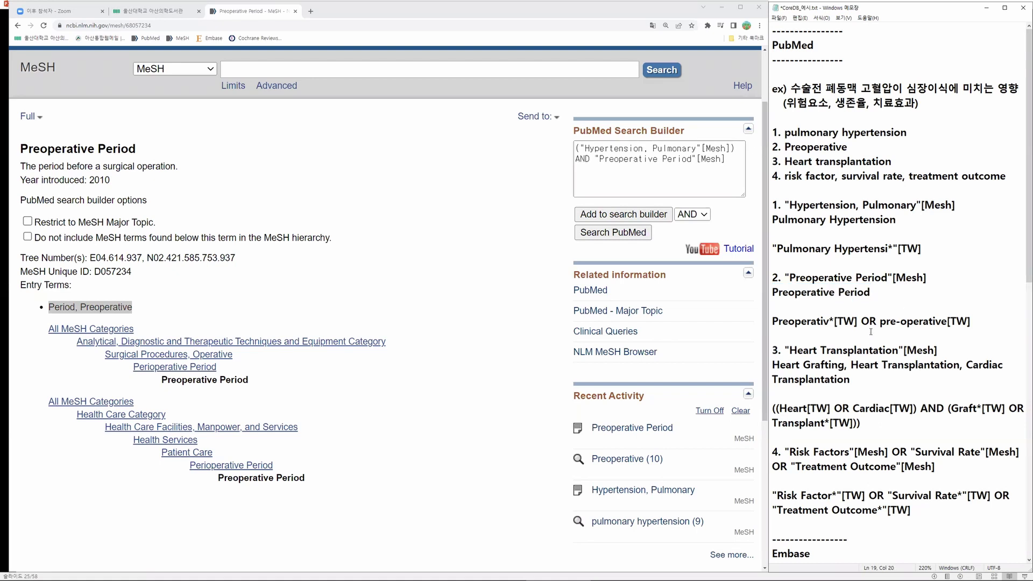
# Step: Search MeSH for "Heart transplantation", copying the third keyword from the notes
pyautogui.moveTo(893, 162); pyautogui.dragTo(785, 161)
pyautogui.hotkey('ctrl', 'c')
pyautogui.scroll(2, 337, 155)
pyautogui.click(336, 155)
pyautogui.hotkey('ctrl', 'v')
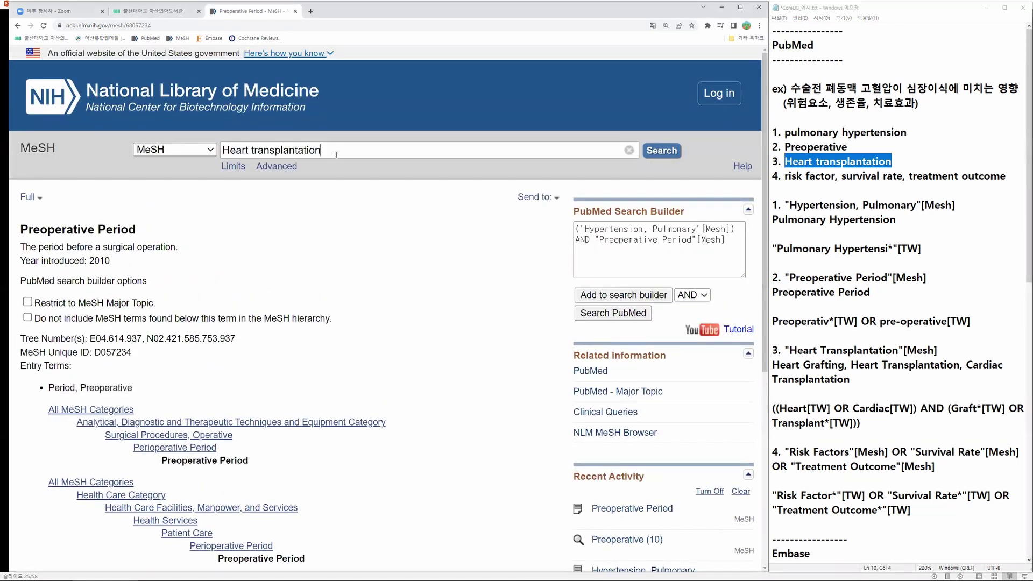
pyautogui.press('Return')
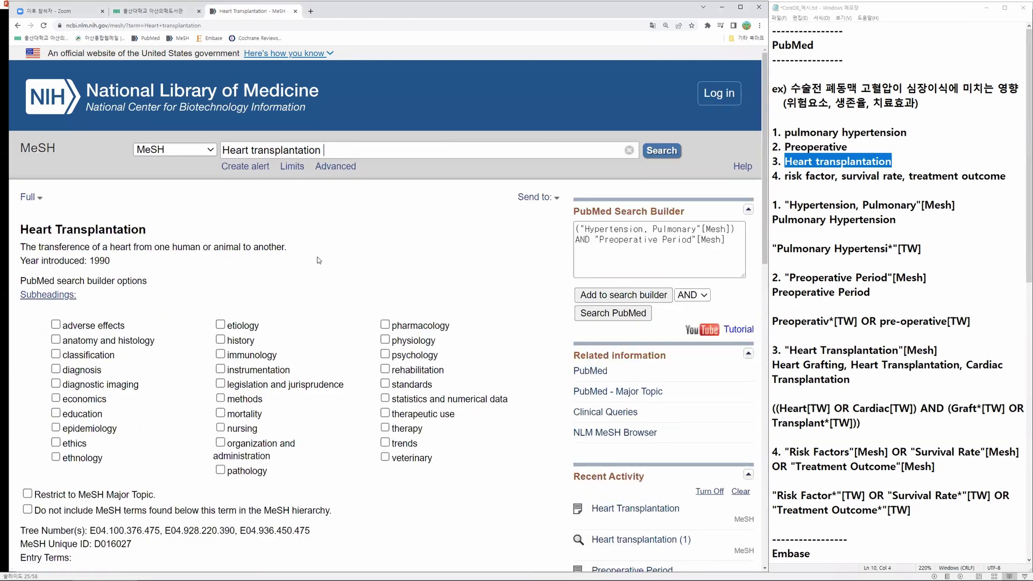
# Step: Review the entry terms of Heart Transplantation and add its heading to the PubMed Search Builder with AND
pyautogui.scroll(-2, 319, 261)
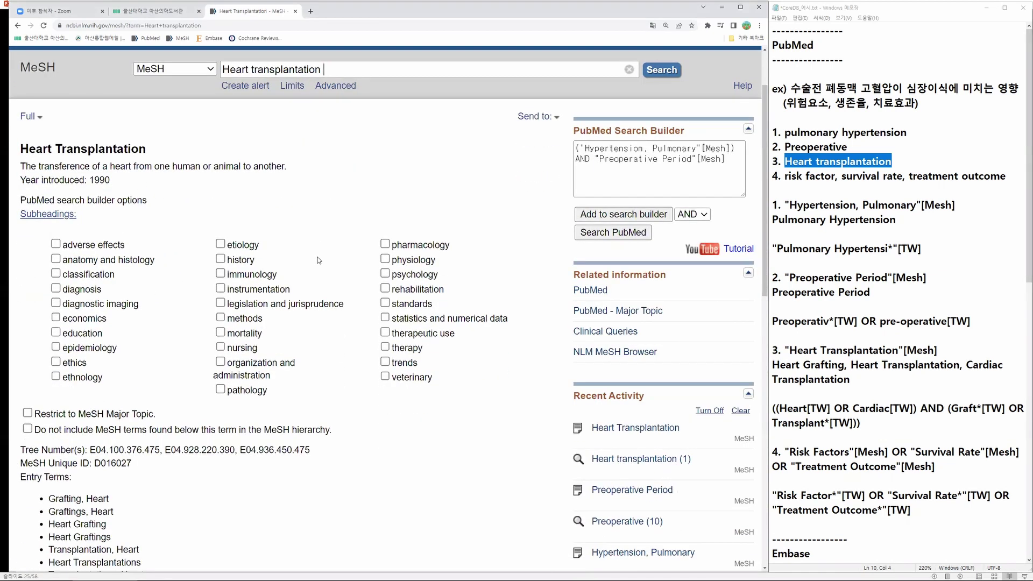
pyautogui.scroll(-3, 320, 260)
pyautogui.moveTo(31, 378); pyautogui.dragTo(208, 506)
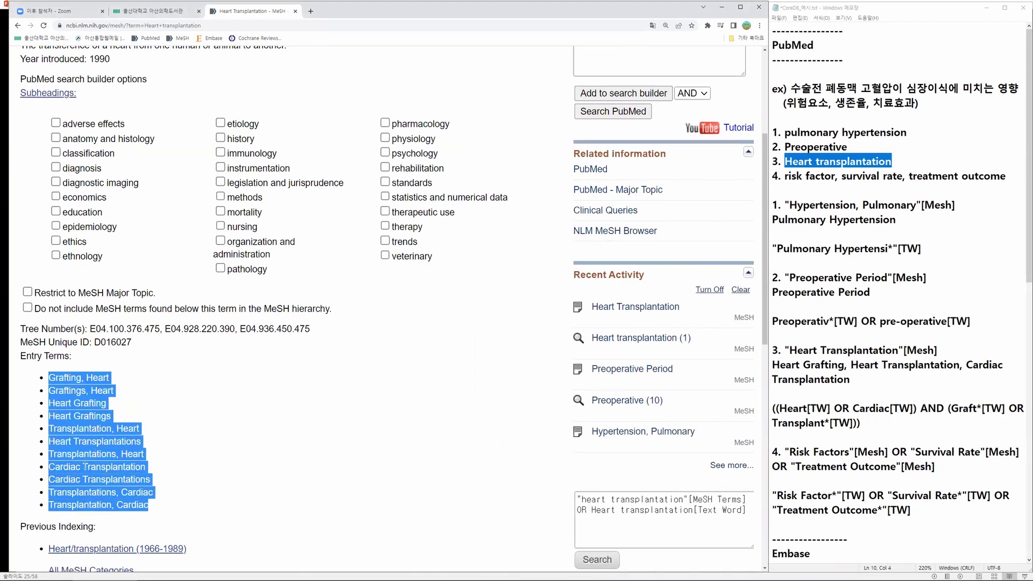
pyautogui.click(200, 392)
pyautogui.scroll(3, 200, 392)
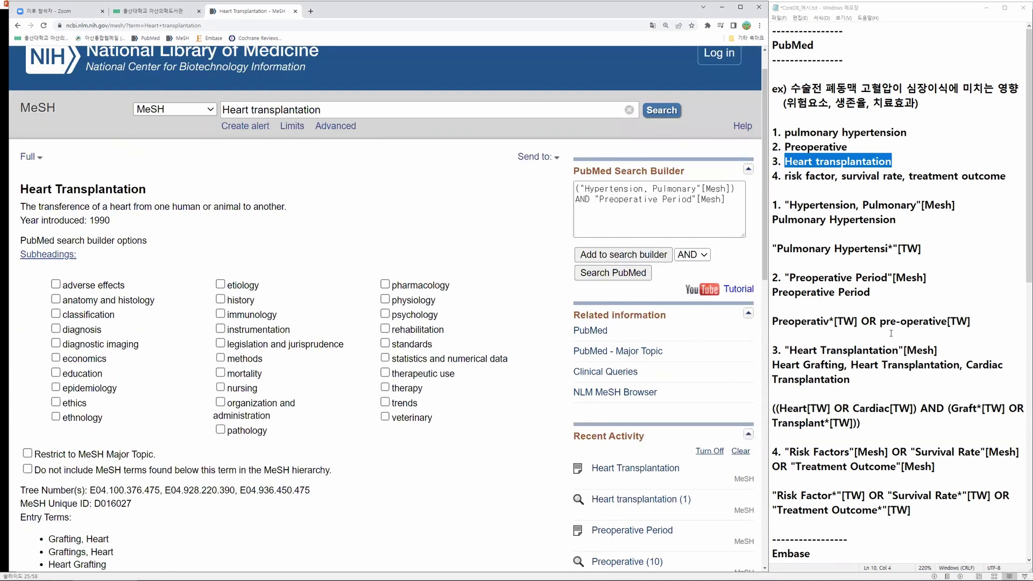
pyautogui.click(624, 255)
# Step: Compare the added "Heart Transplantation"[Mesh] heading with item 3 of the notes, and check the synonyms listed there
pyautogui.moveTo(741, 207); pyautogui.dragTo(595, 212)
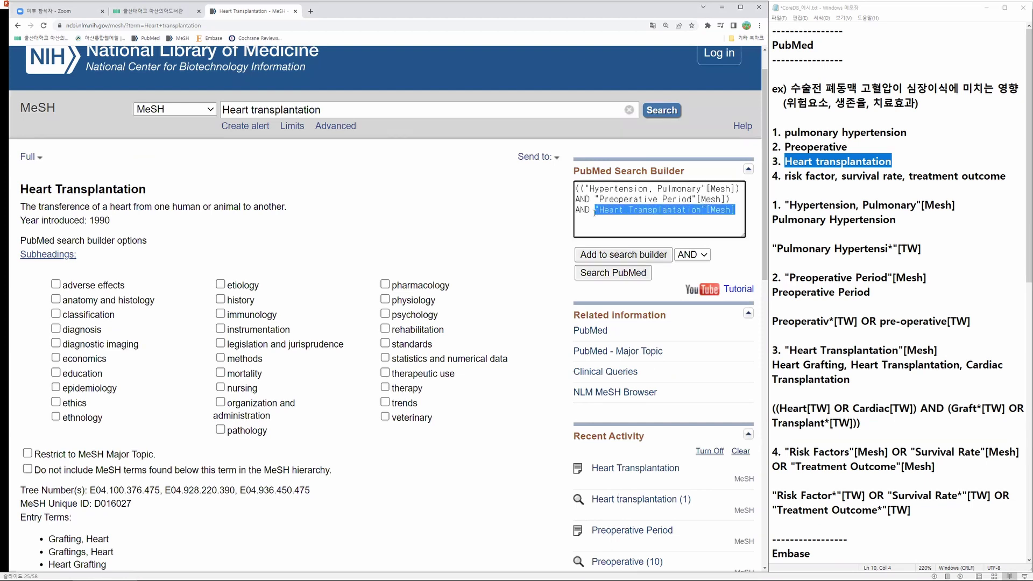
pyautogui.click(815, 328)
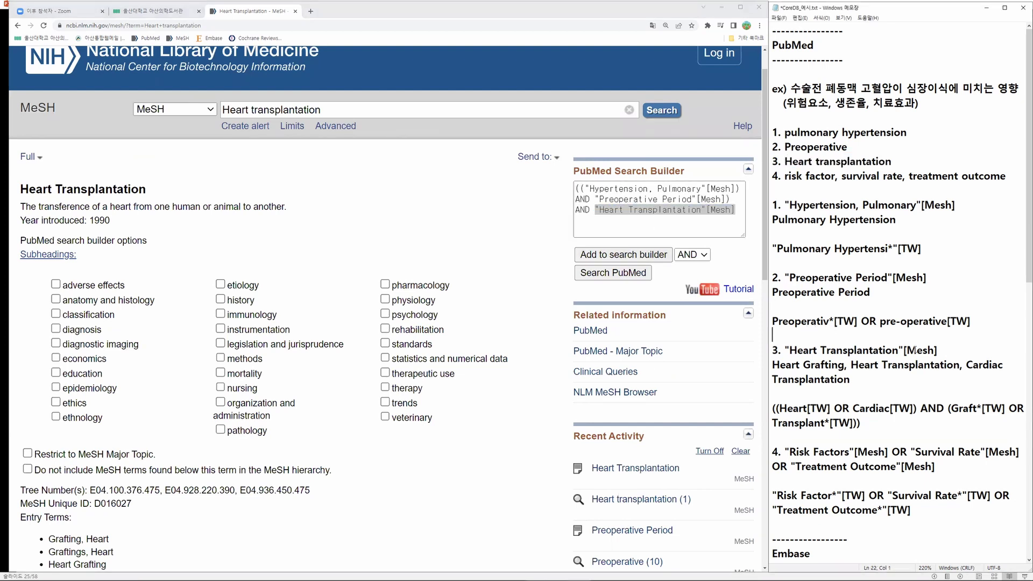
pyautogui.moveTo(942, 349); pyautogui.dragTo(786, 351)
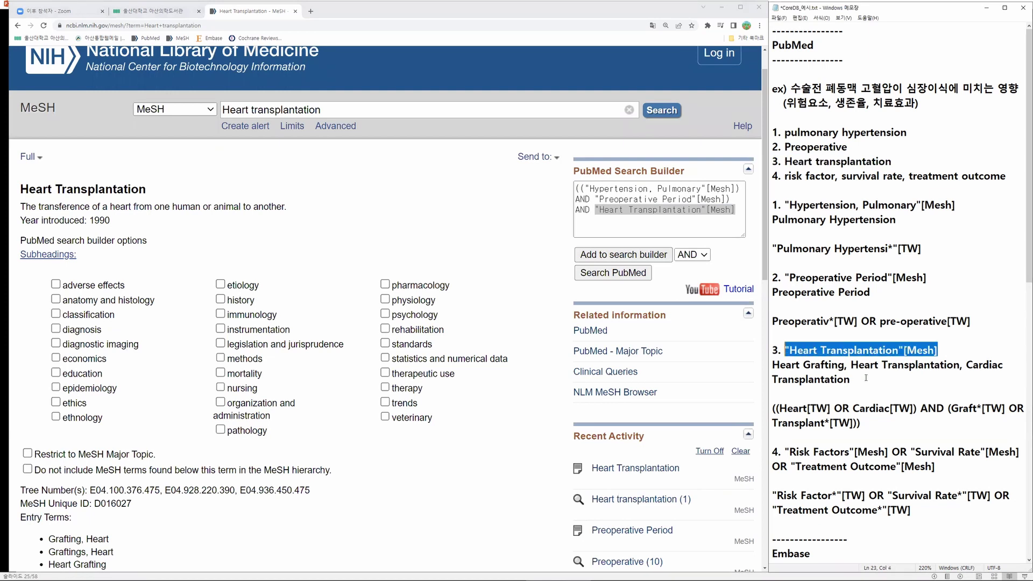
pyautogui.hotkey('ctrl', 'v')
pyautogui.click(846, 365)
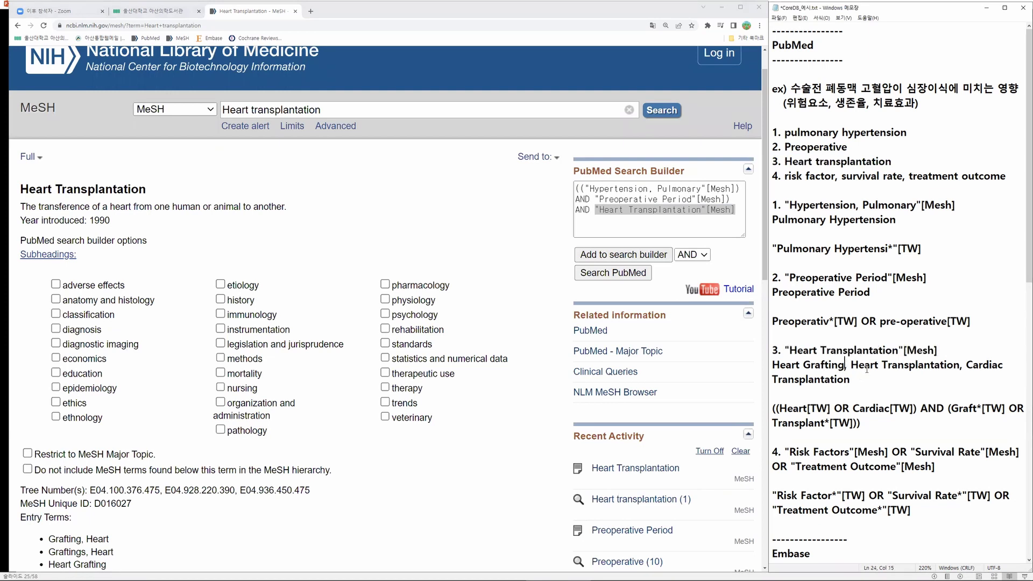
pyautogui.moveTo(846, 366); pyautogui.dragTo(768, 364)
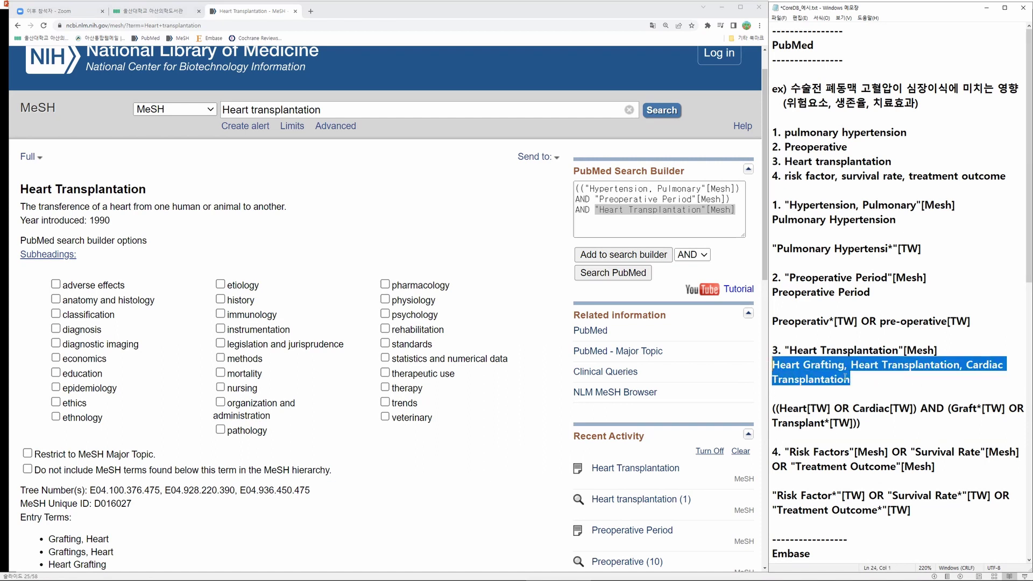
pyautogui.moveTo(867, 386); pyautogui.dragTo(772, 368)
pyautogui.click(856, 376)
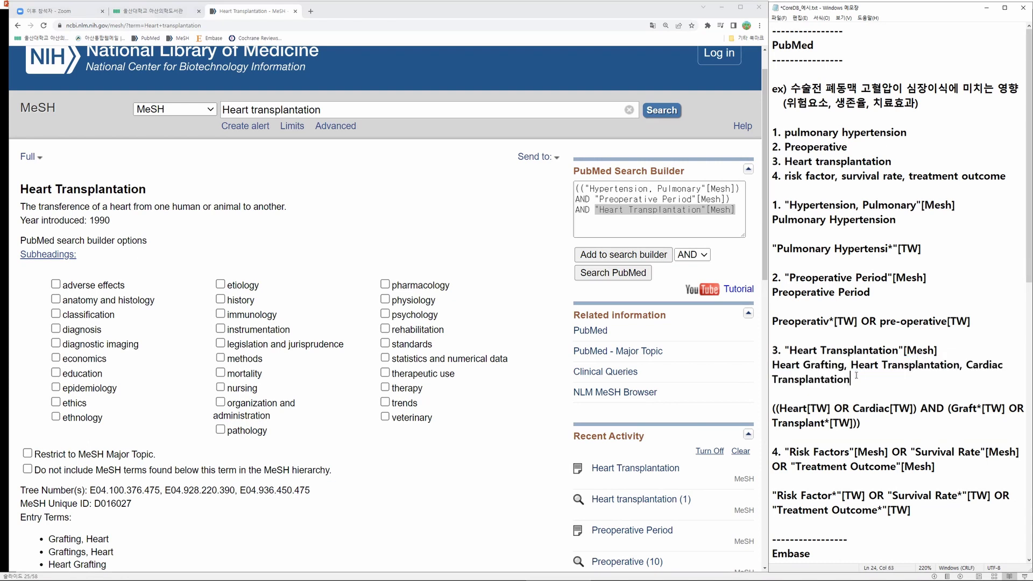
# Step: Search MeSH for "risk factor", copying the keyword from item 4 of the notes, and open the Risk Factors record
pyautogui.moveTo(785, 176); pyautogui.dragTo(836, 176)
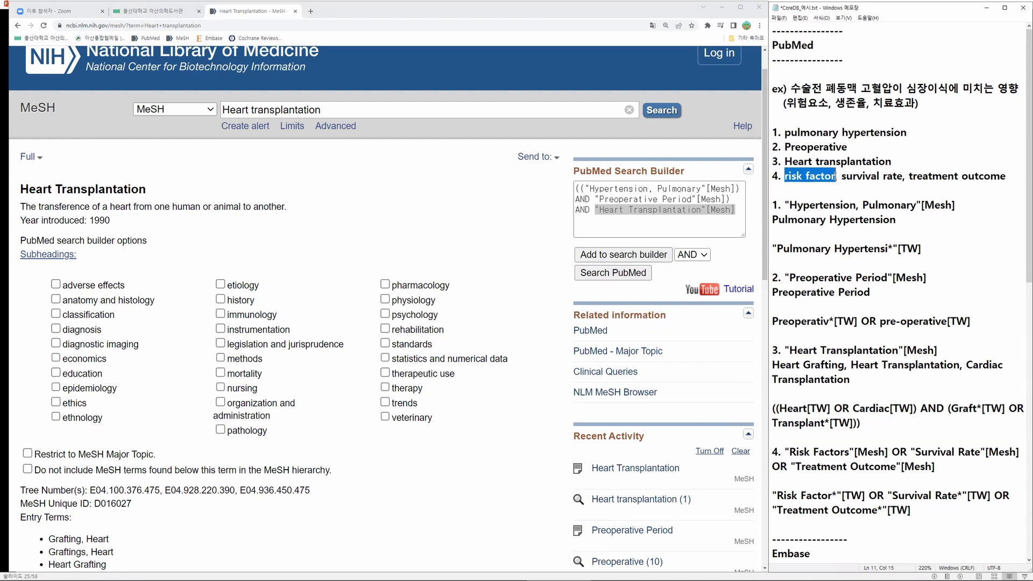
pyautogui.moveTo(323, 110); pyautogui.dragTo(226, 110)
pyautogui.click(333, 109)
pyautogui.hotkey('ctrl', 'a')
pyautogui.hotkey('ctrl', 'v')
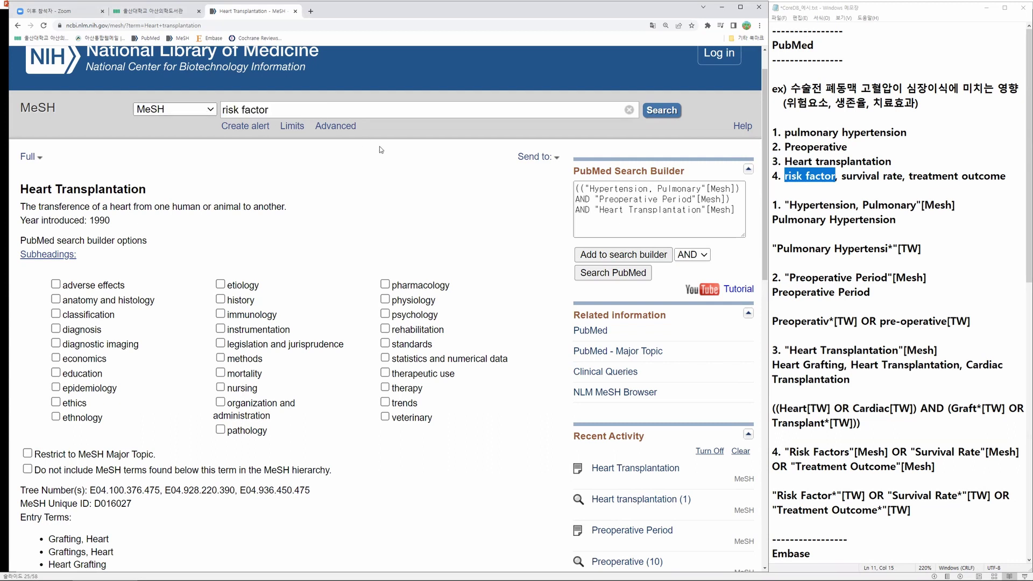
pyautogui.press('Return')
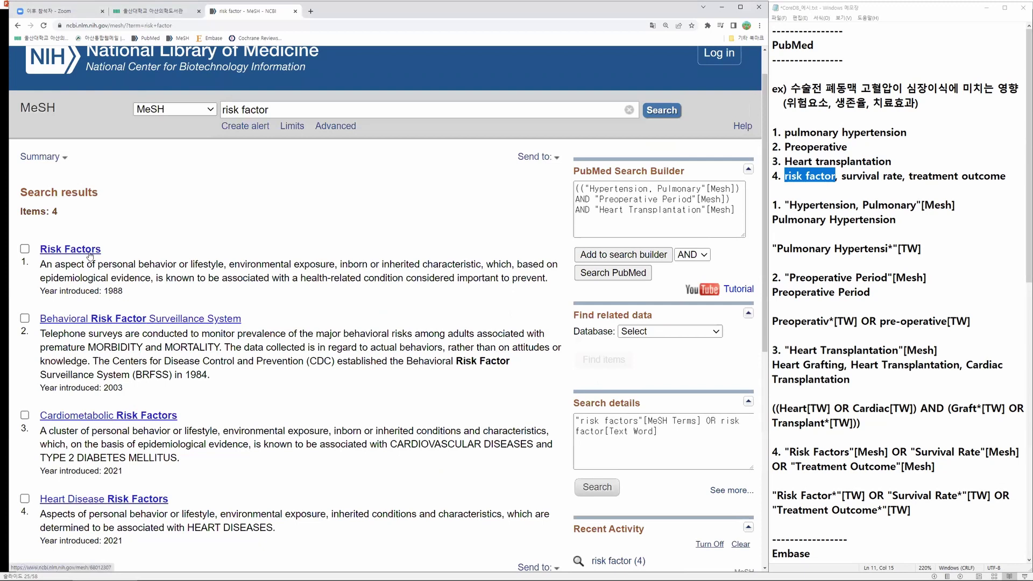
pyautogui.click(90, 255)
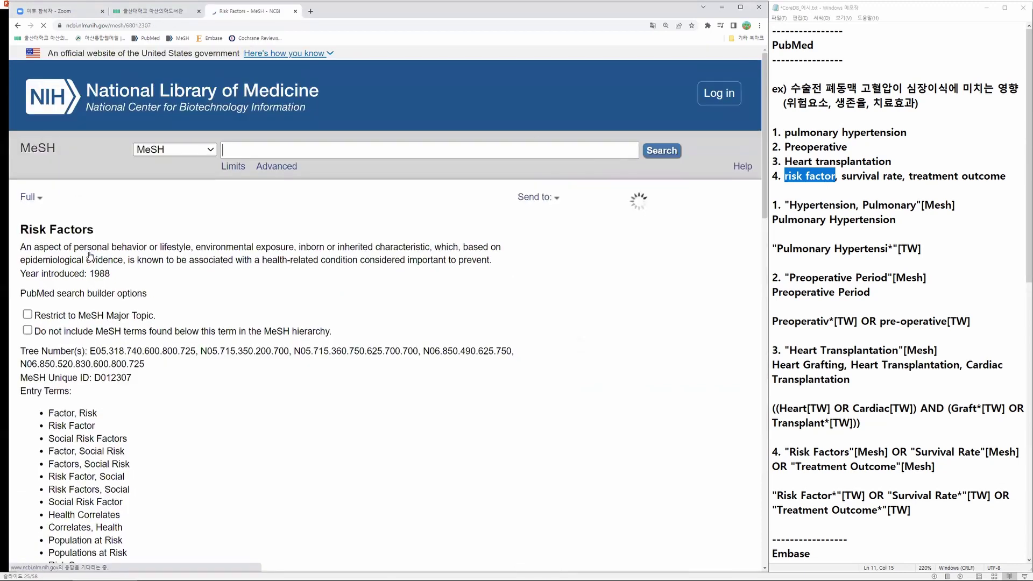
# Step: Clear the PubMed Search Builder and add the Risk Factors heading to it
pyautogui.click(693, 265)
pyautogui.hotkey('ctrl', 'a')
pyautogui.press('BackSpace')
pyautogui.click(624, 295)
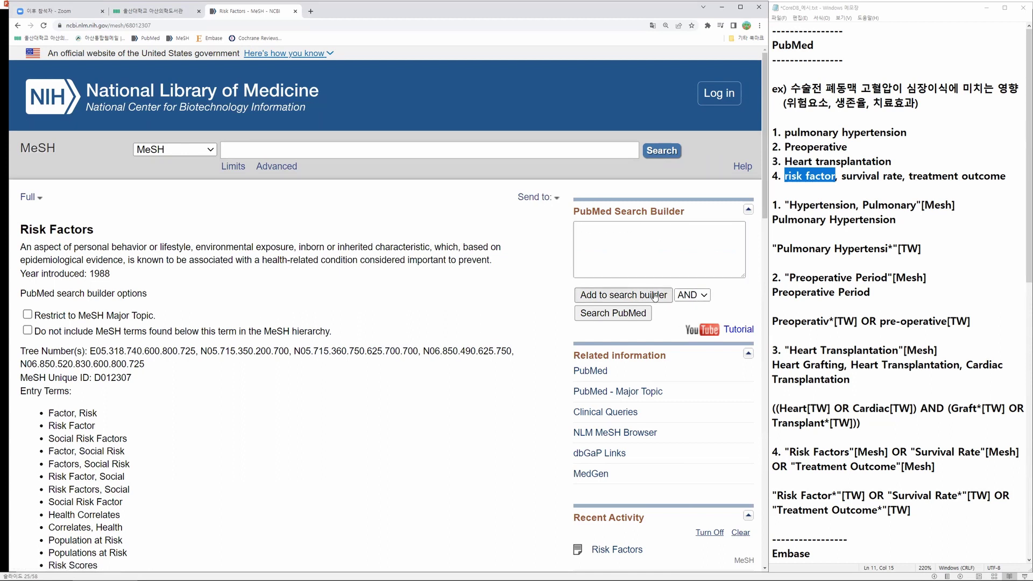
# Step: Review the entry terms of Risk Factors, such as "Risk Factors, Social" and "Risk Scores", against the added heading
pyautogui.scroll(-3, 174, 433)
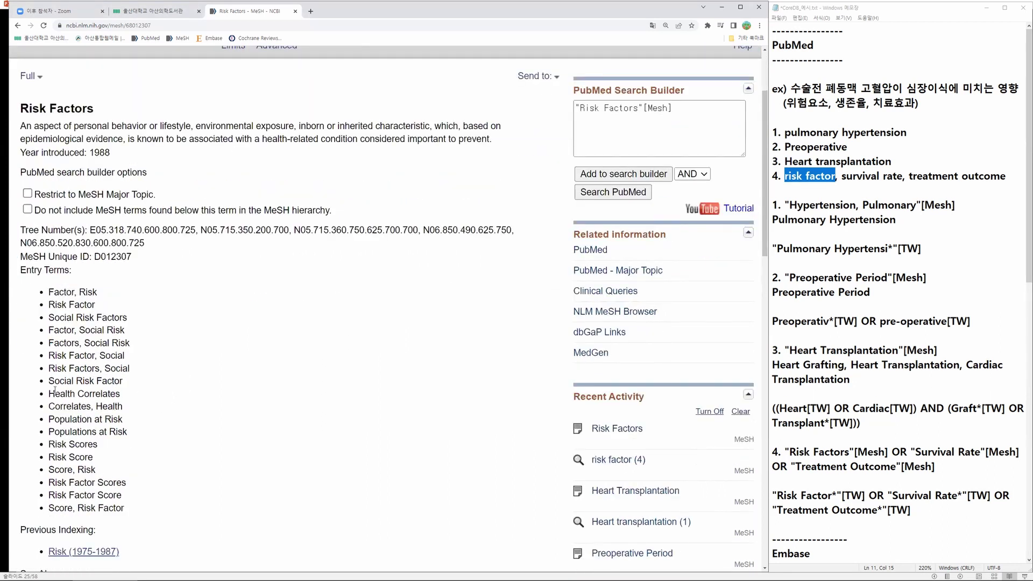
pyautogui.tripleClick(51, 369)
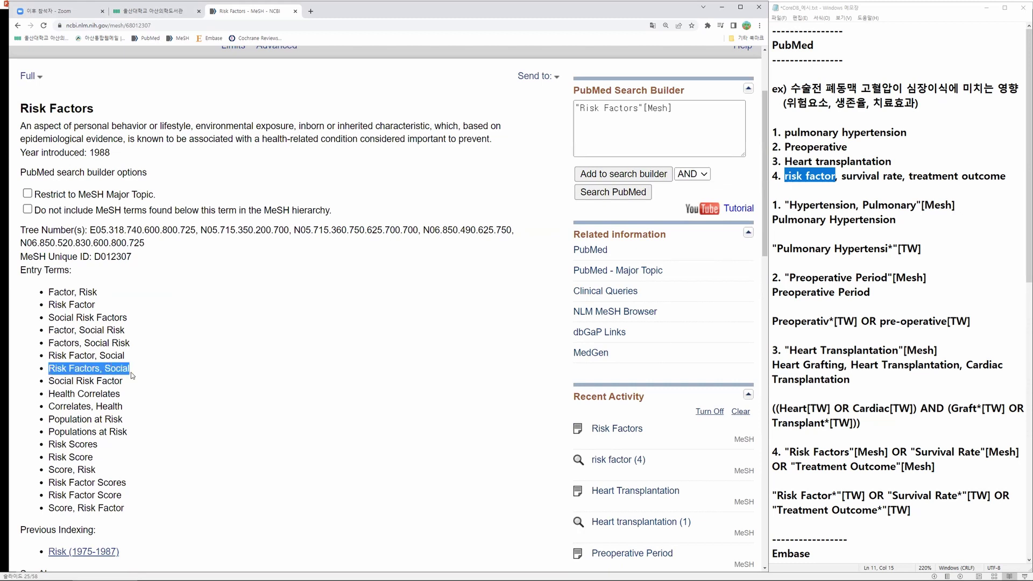
pyautogui.moveTo(106, 445); pyautogui.dragTo(50, 445)
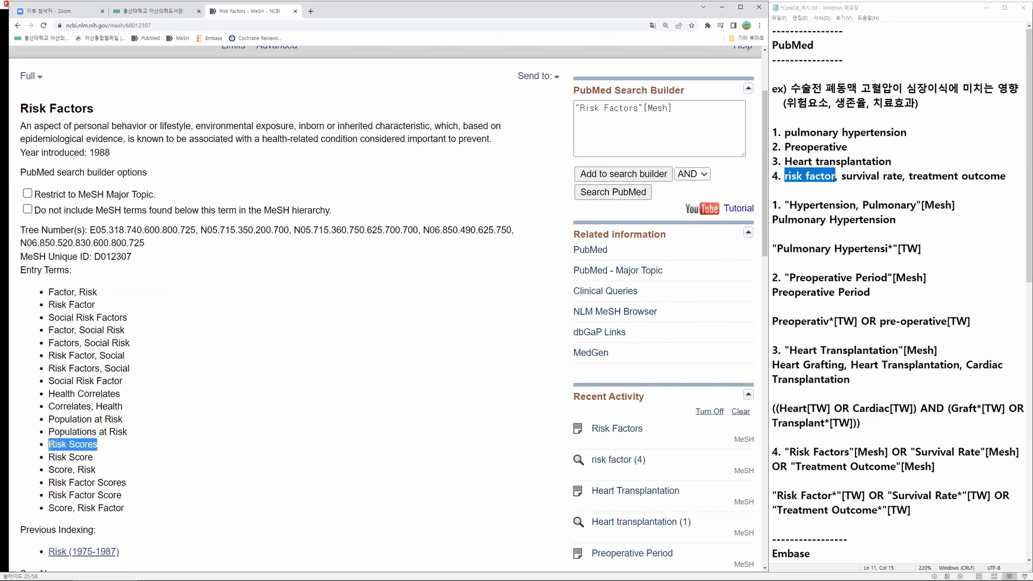
pyautogui.scroll(1, 216, 418)
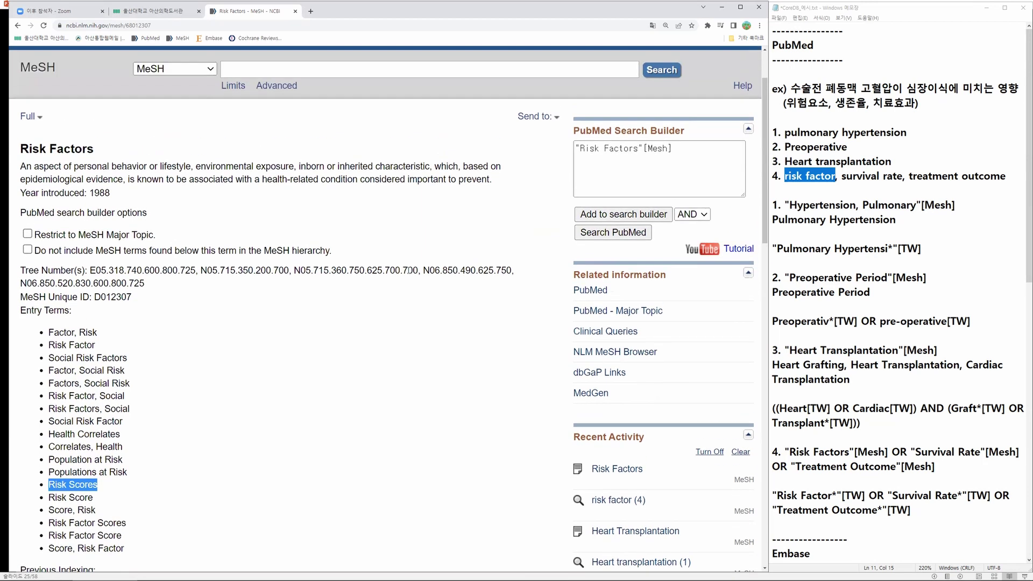
pyautogui.click(697, 150)
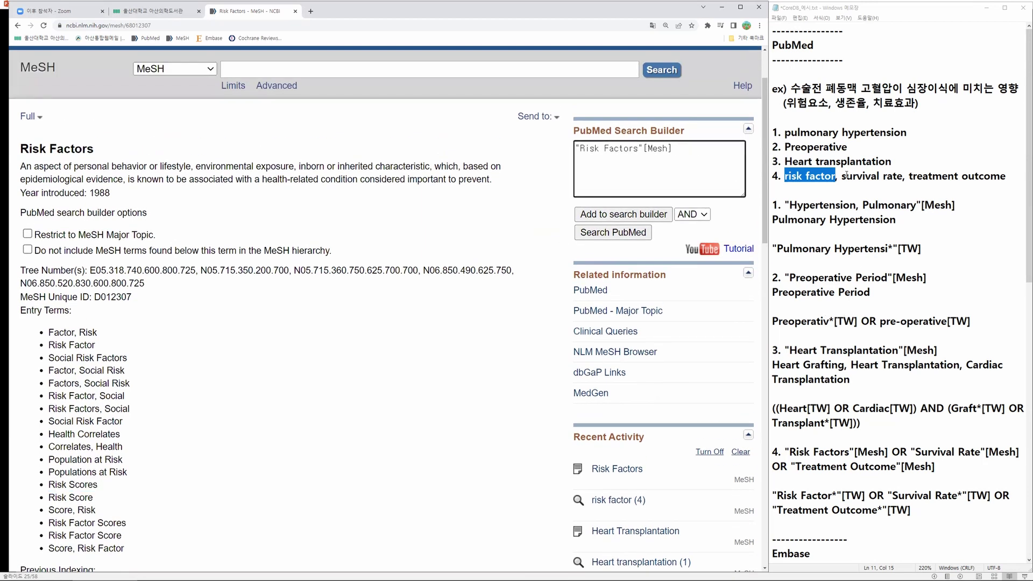
# Step: Search MeSH for "survival rate", copying the keyword from item 4 of the notes
pyautogui.moveTo(842, 176); pyautogui.dragTo(905, 176)
pyautogui.hotkey('ctrl', 'c')
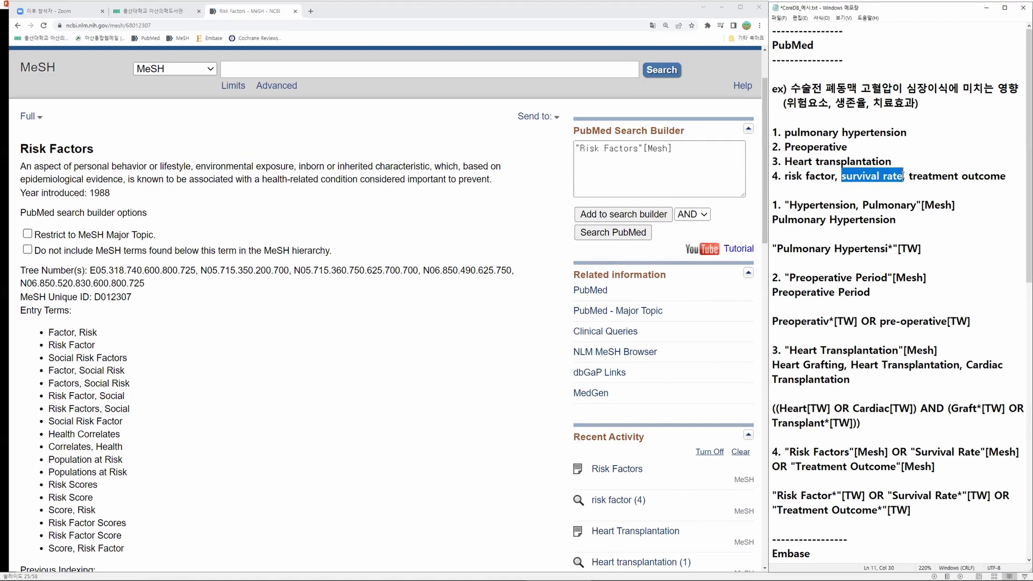
pyautogui.click(267, 69)
pyautogui.hotkey('ctrl', 'v')
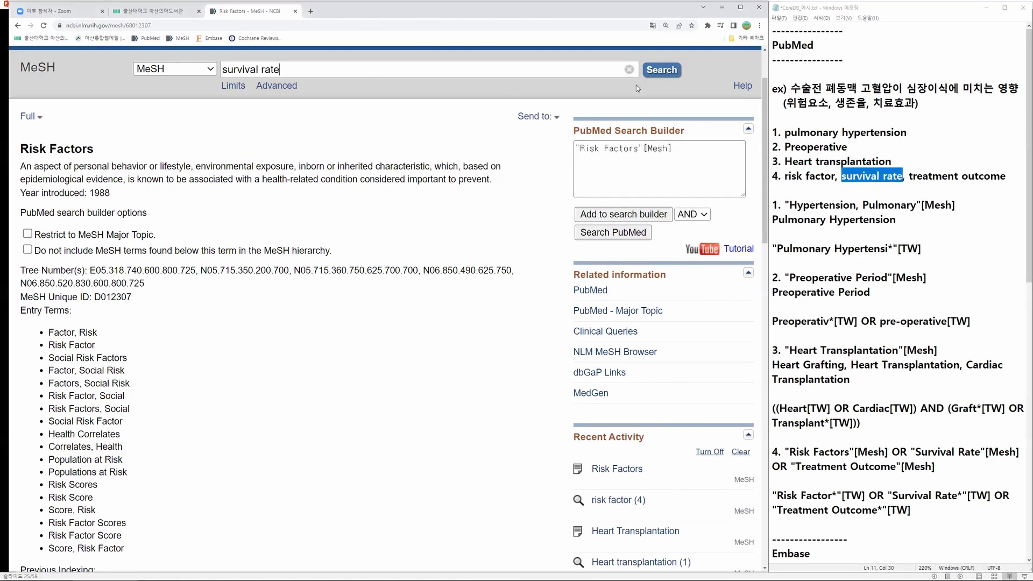
pyautogui.click(654, 71)
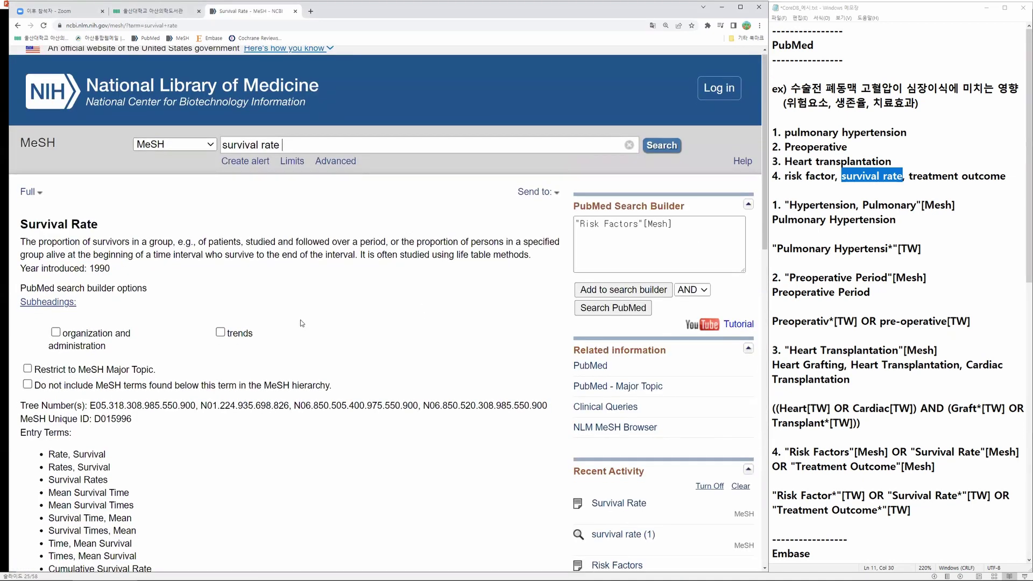
# Step: Review the entry terms of Survival Rate and add its heading to the PubMed Search Builder with AND
pyautogui.scroll(-3, 201, 414)
pyautogui.moveTo(47, 297); pyautogui.dragTo(223, 477)
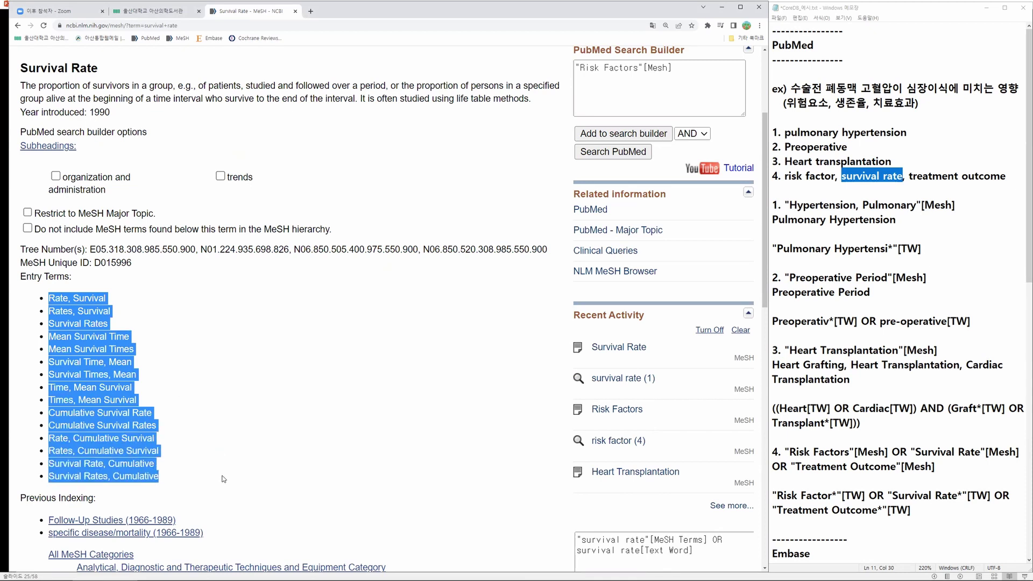
pyautogui.click(194, 479)
pyautogui.moveTo(93, 412); pyautogui.dragTo(56, 344)
pyautogui.click(231, 352)
pyautogui.scroll(3, 325, 415)
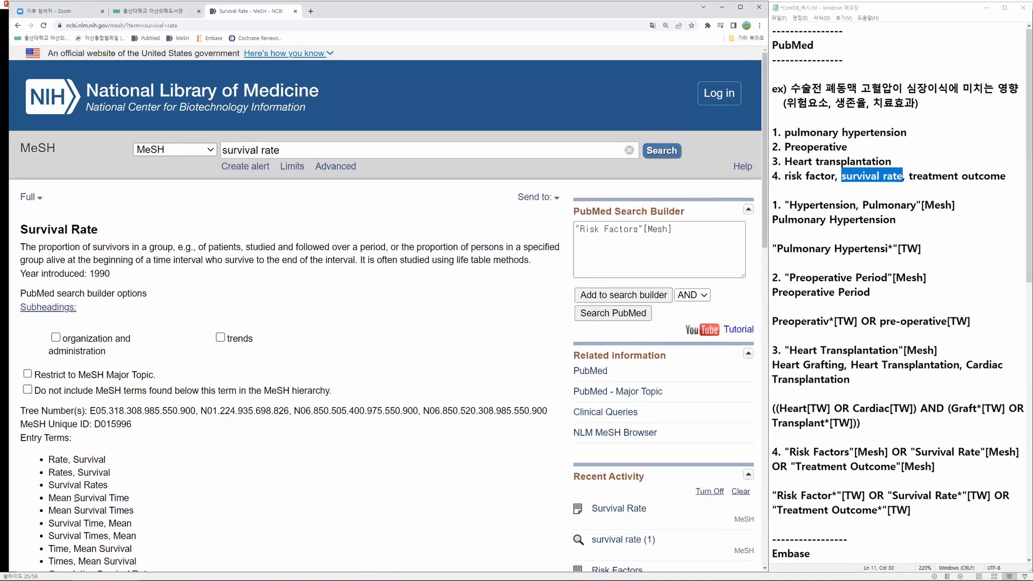
pyautogui.moveTo(73, 498); pyautogui.dragTo(163, 501)
pyautogui.click(699, 272)
pyautogui.click(648, 295)
# Step: Copy "Survival Rate"[Mesh] from the search builder over the matching heading in item 4 of the notes
pyautogui.moveTo(689, 245); pyautogui.dragTo(575, 242)
pyautogui.hotkey('ctrl', 'c')
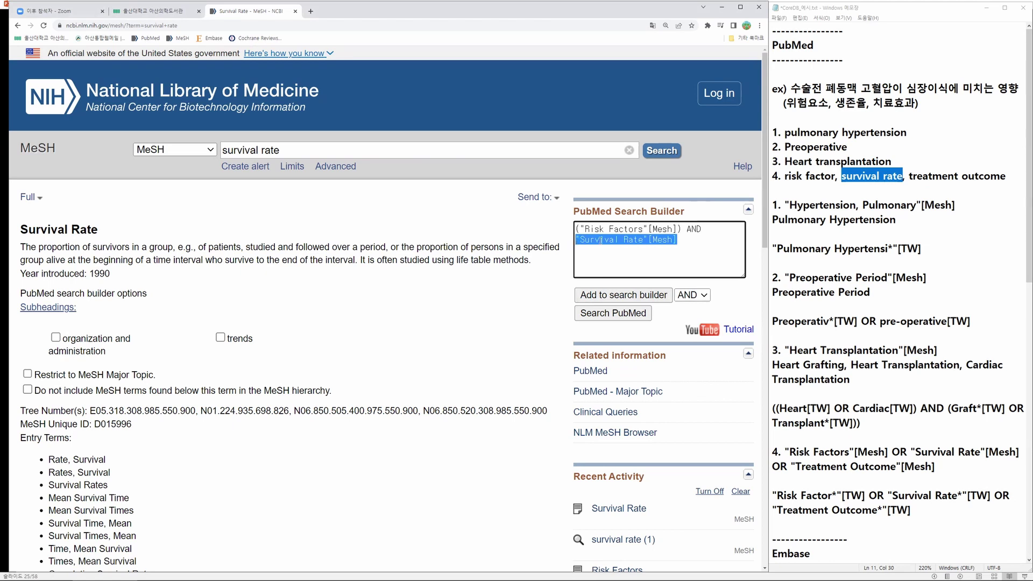
pyautogui.click(900, 393)
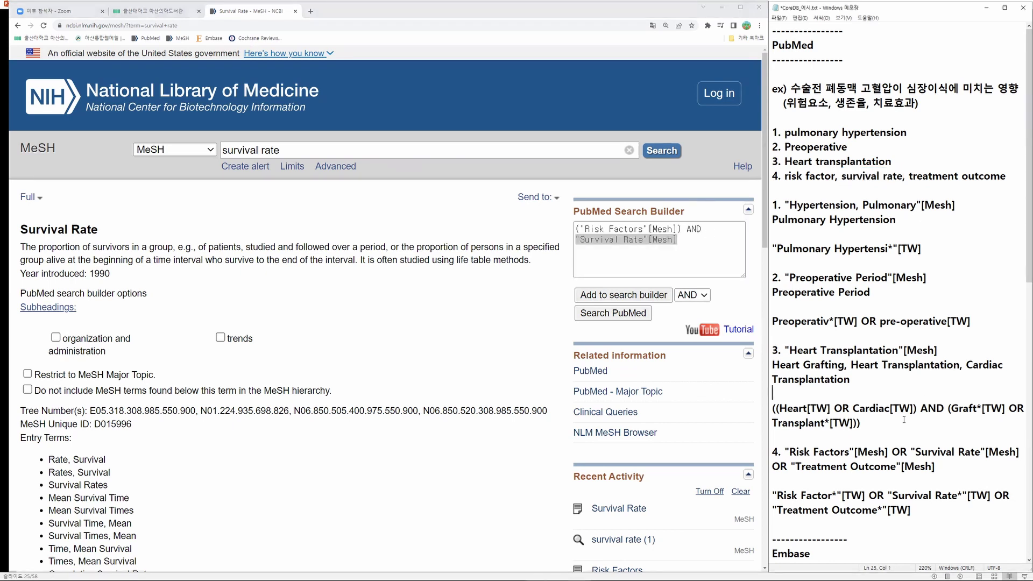
pyautogui.moveTo(911, 451); pyautogui.dragTo(1019, 452)
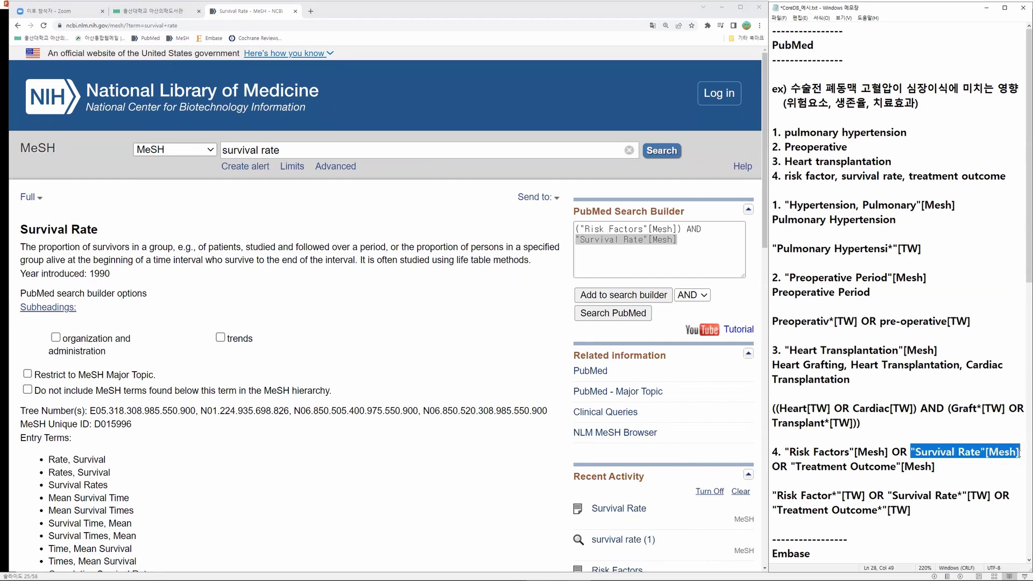
pyautogui.hotkey('ctrl', 'v')
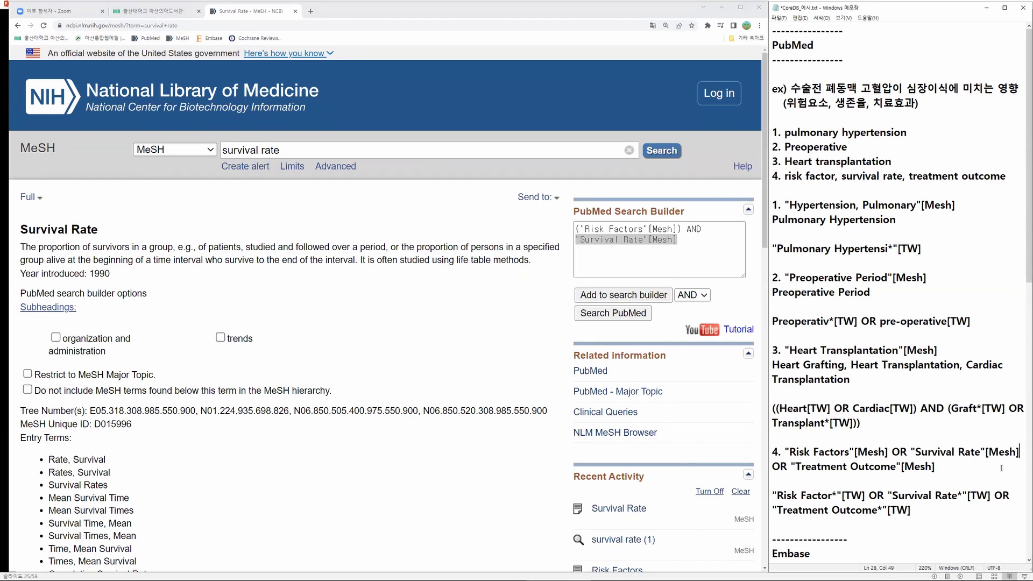
# Step: Search MeSH for "treatment outcome", copying the last keyword of item 4 from the notes
pyautogui.moveTo(909, 176); pyautogui.dragTo(1008, 177)
pyautogui.hotkey('ctrl', 'c')
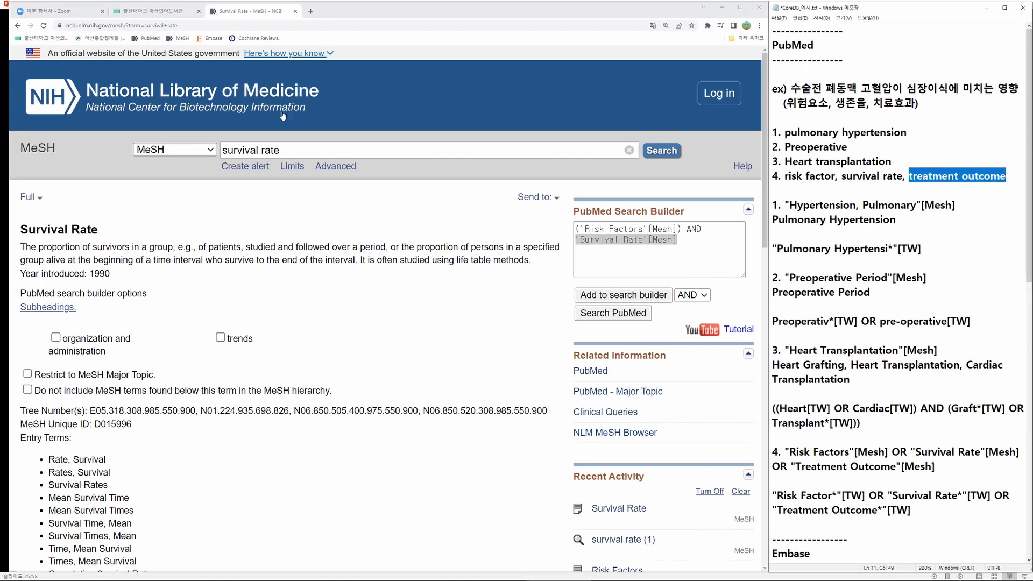
pyautogui.tripleClick(272, 149)
pyautogui.hotkey('ctrl', 'v')
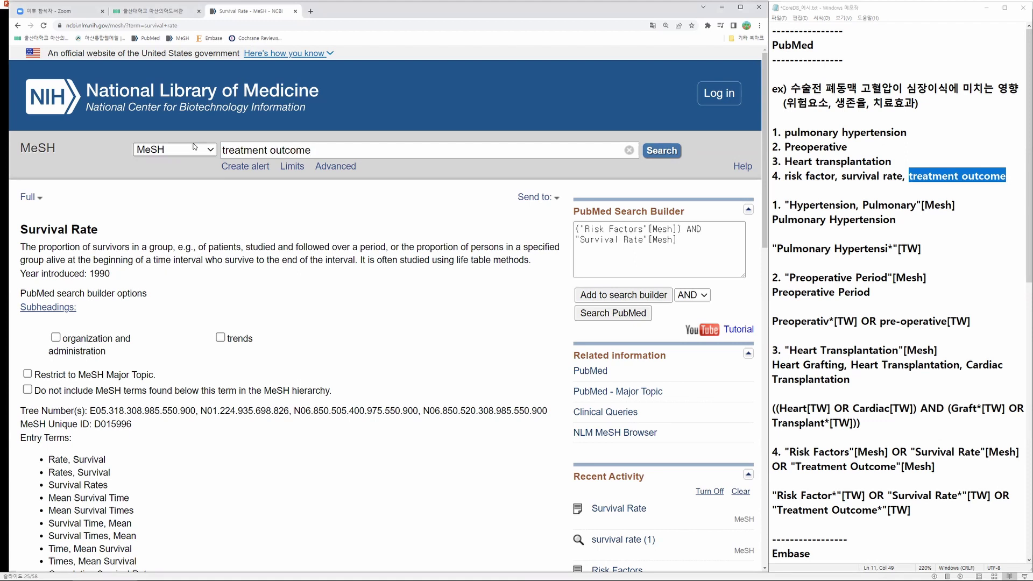
pyautogui.press('Return')
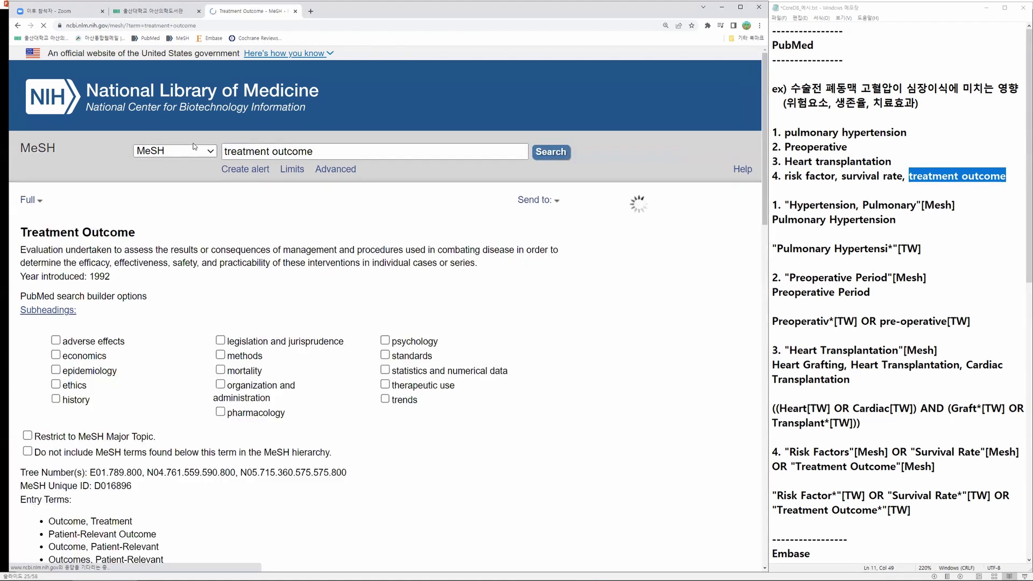
# Step: Review the entry terms of Treatment Outcome and add its heading to the PubMed Search Builder with AND
pyautogui.scroll(-3, 226, 308)
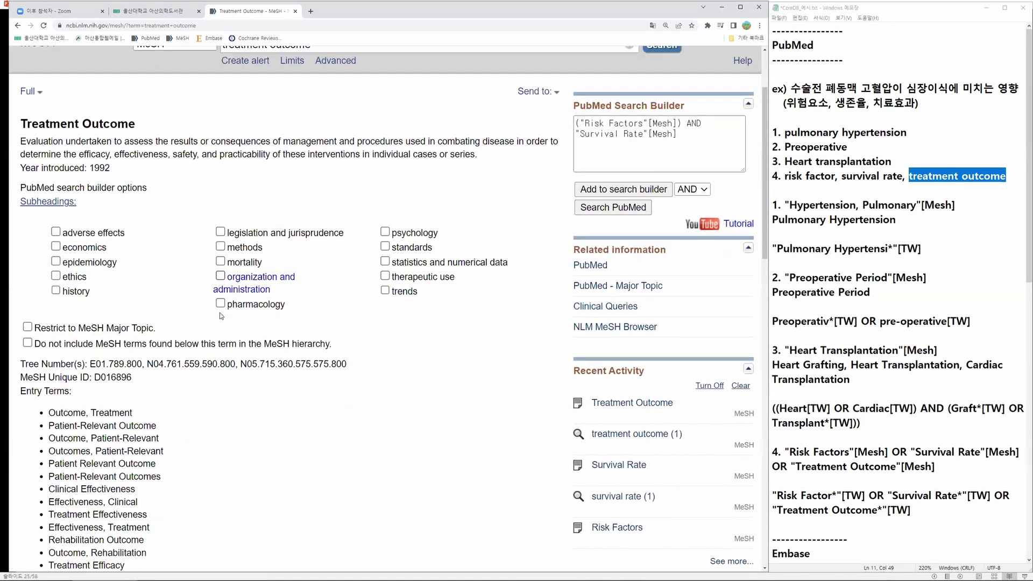
pyautogui.moveTo(48, 319); pyautogui.dragTo(231, 495)
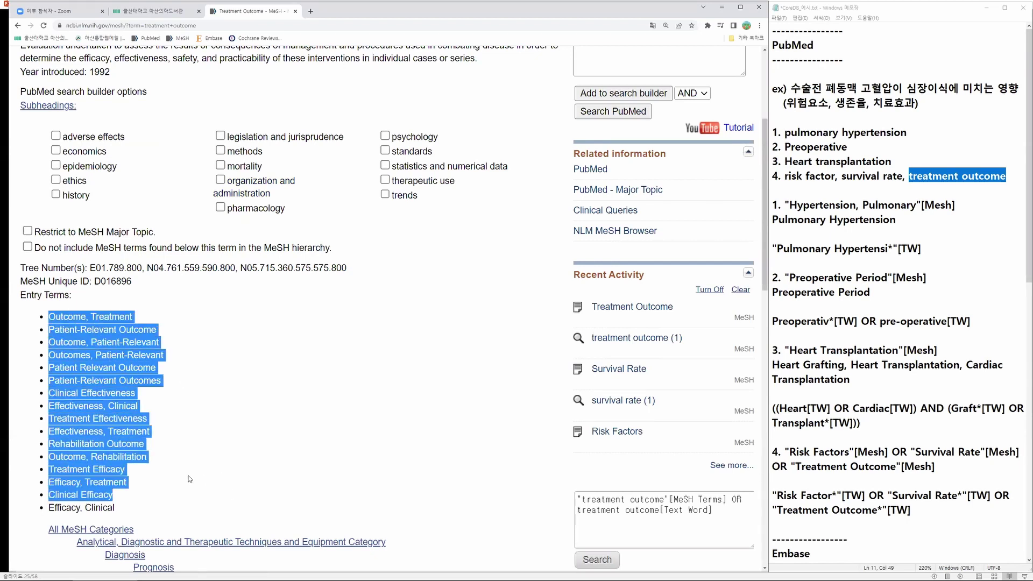
pyautogui.moveTo(141, 477); pyautogui.dragTo(93, 470)
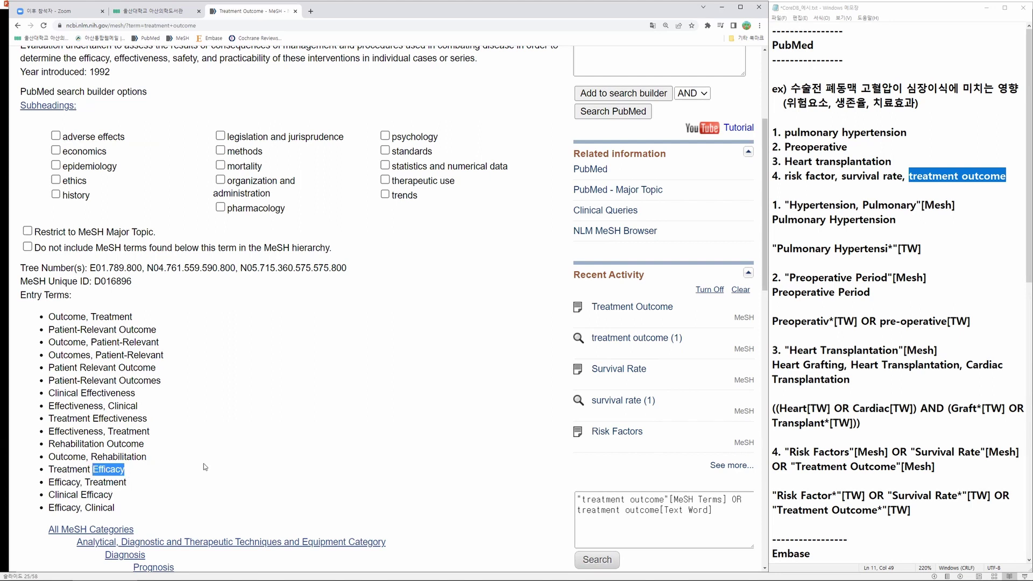
pyautogui.scroll(4, 364, 419)
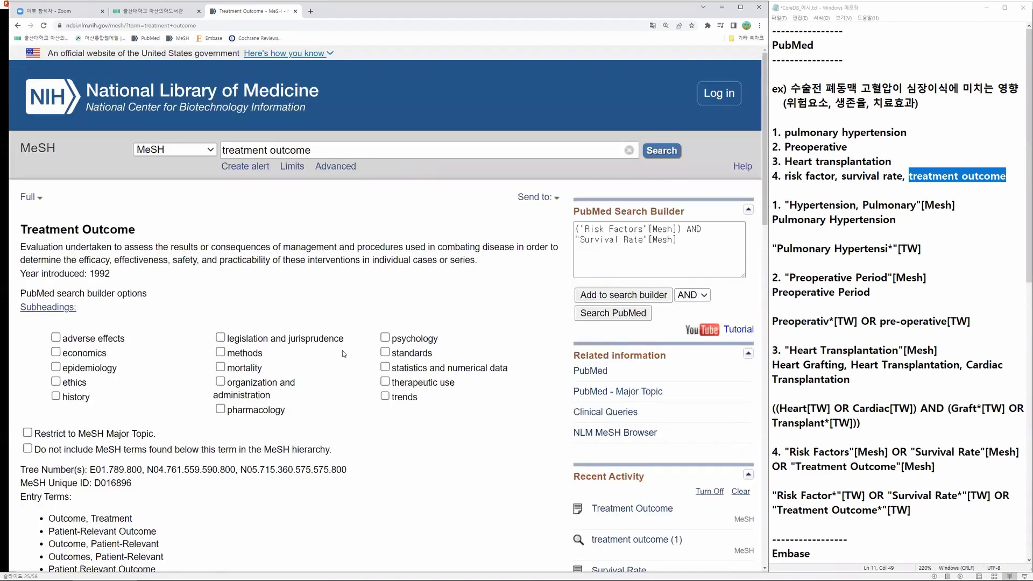
pyautogui.click(623, 295)
# Step: Compare the added "Treatment Outcome"[Mesh] heading with item 4 of the notes, and check the truncated [TW] terms listed there
pyautogui.moveTo(702, 251); pyautogui.dragTo(539, 250)
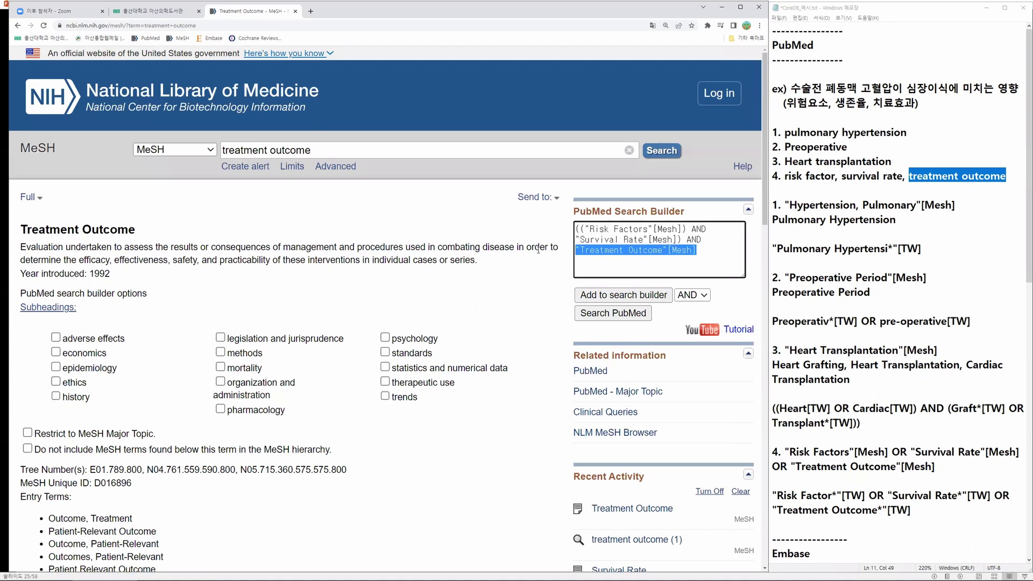
pyautogui.moveTo(937, 466); pyautogui.dragTo(794, 467)
pyautogui.click(912, 474)
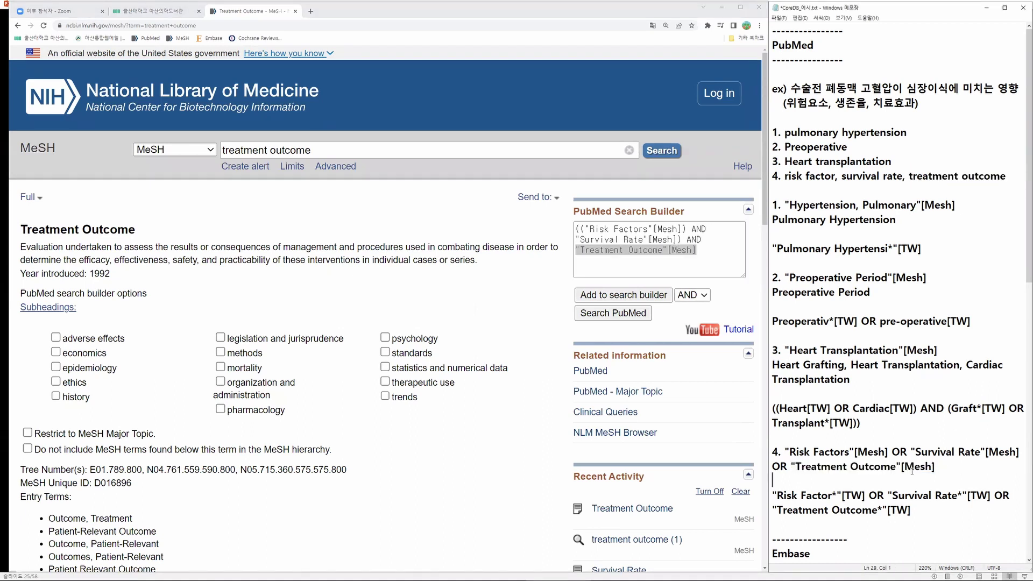
pyautogui.moveTo(918, 512); pyautogui.dragTo(758, 497)
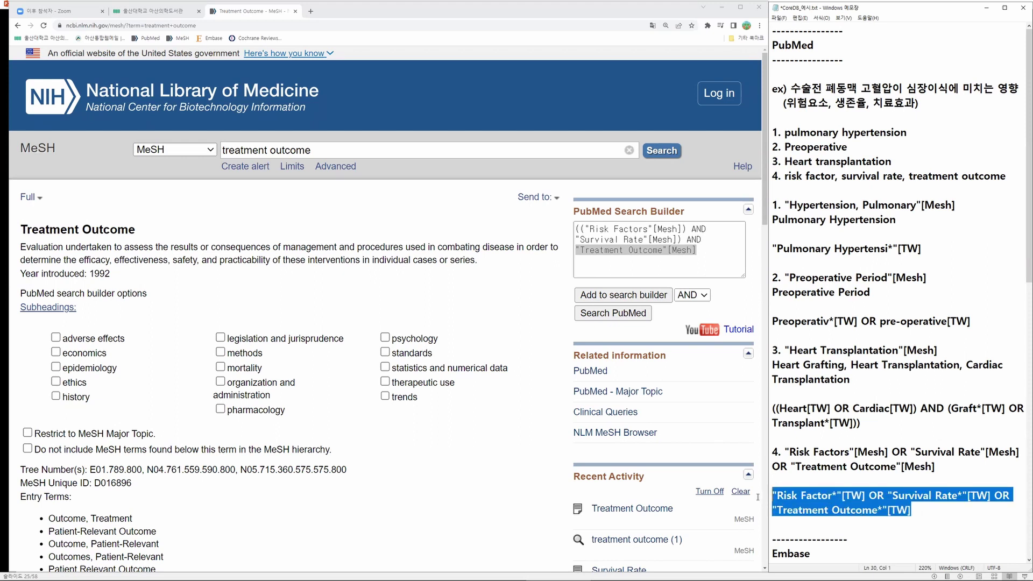
pyautogui.click(843, 477)
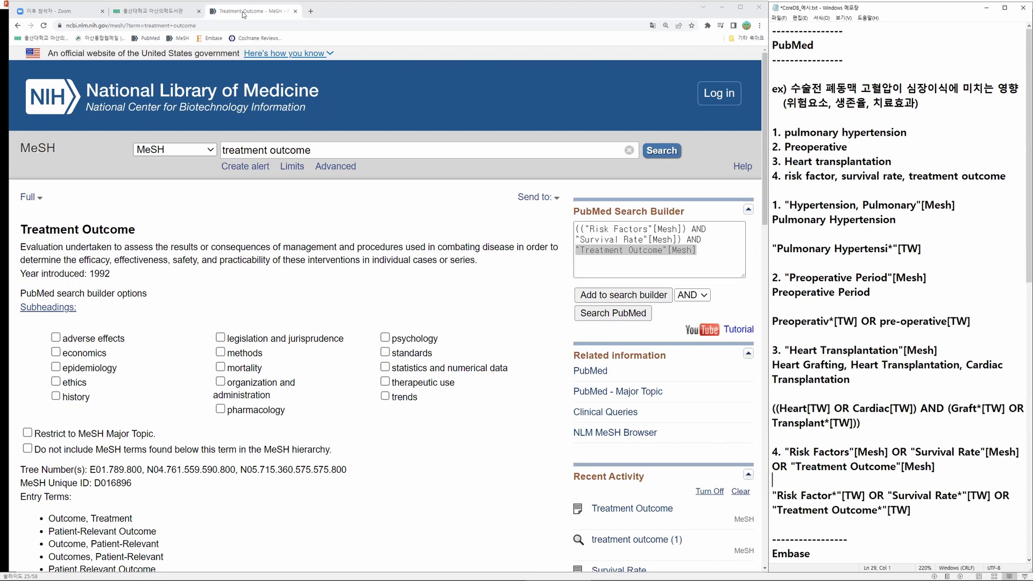
# Step: Open PubMed from the medical library's homepage and go to its Advanced Search Builder
pyautogui.click(153, 11)
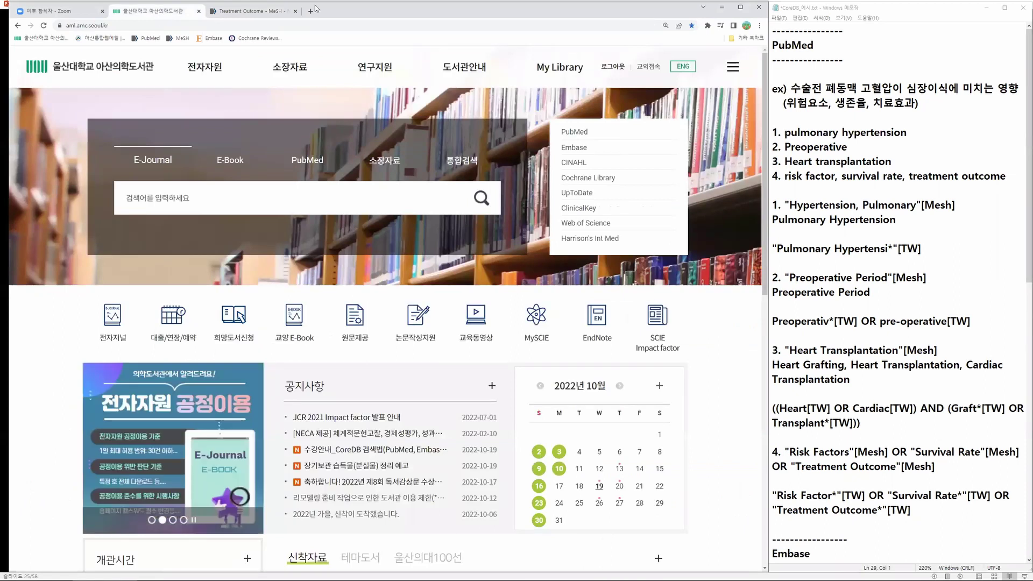
pyautogui.click(577, 133)
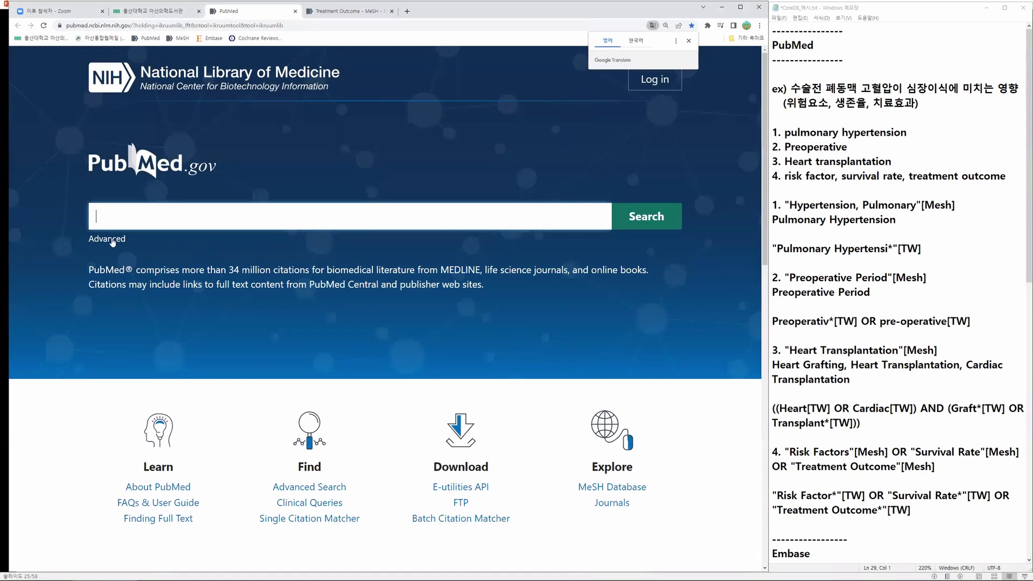
pyautogui.click(111, 241)
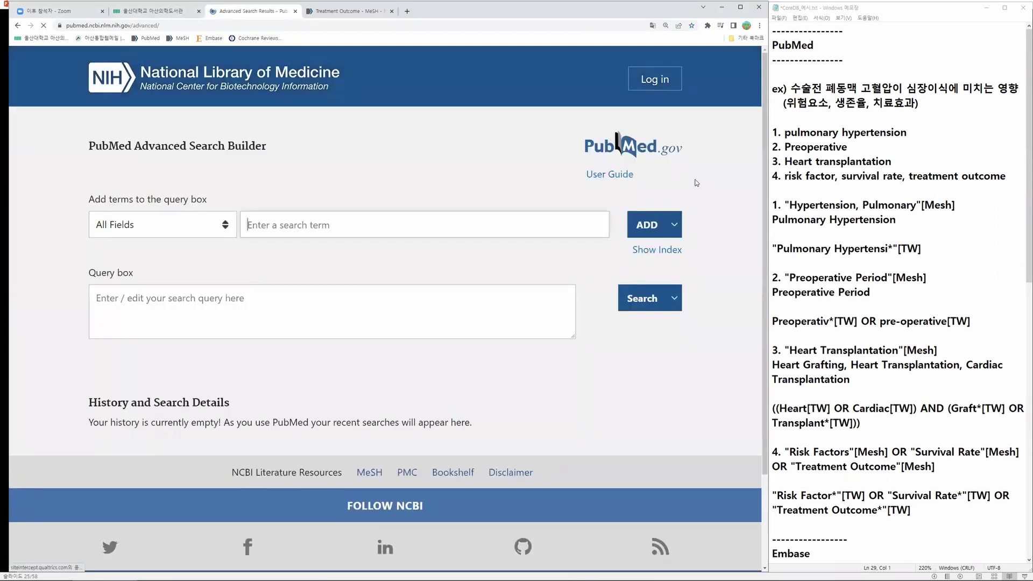
# Step: Paste "Hypertension, Pulmonary"[Mesh] from item 1 of the notes into the query box twice, joined with OR
pyautogui.click(514, 301)
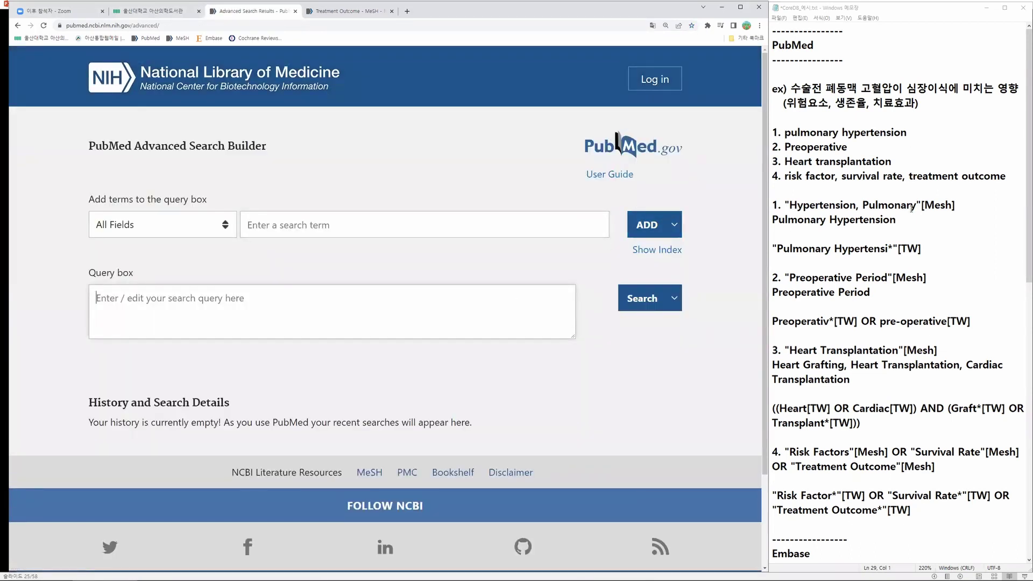
pyautogui.moveTo(964, 210); pyautogui.dragTo(786, 205)
pyautogui.hotkey('ctrl', 'c')
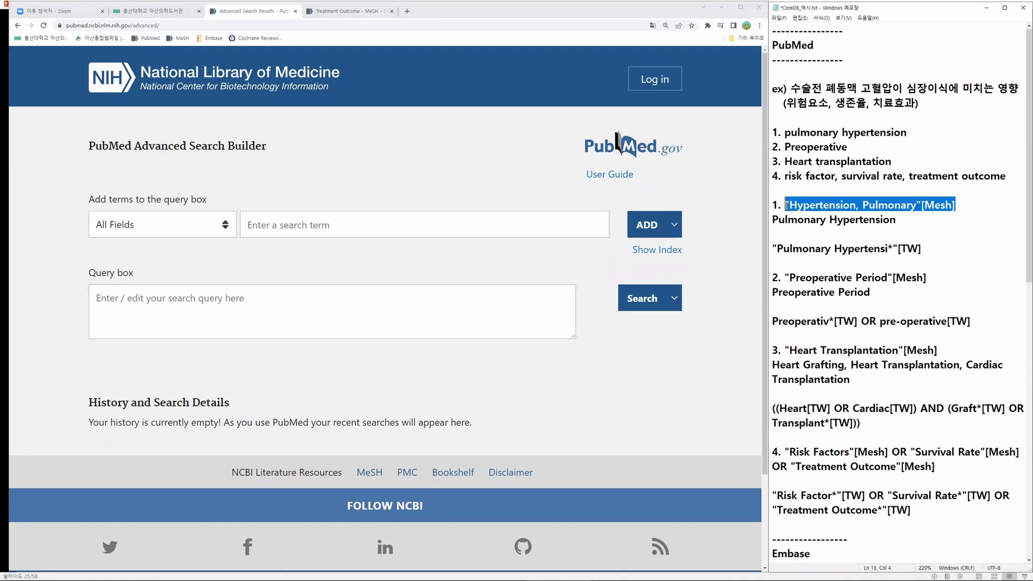
pyautogui.click(373, 304)
pyautogui.hotkey('ctrl', 'v')
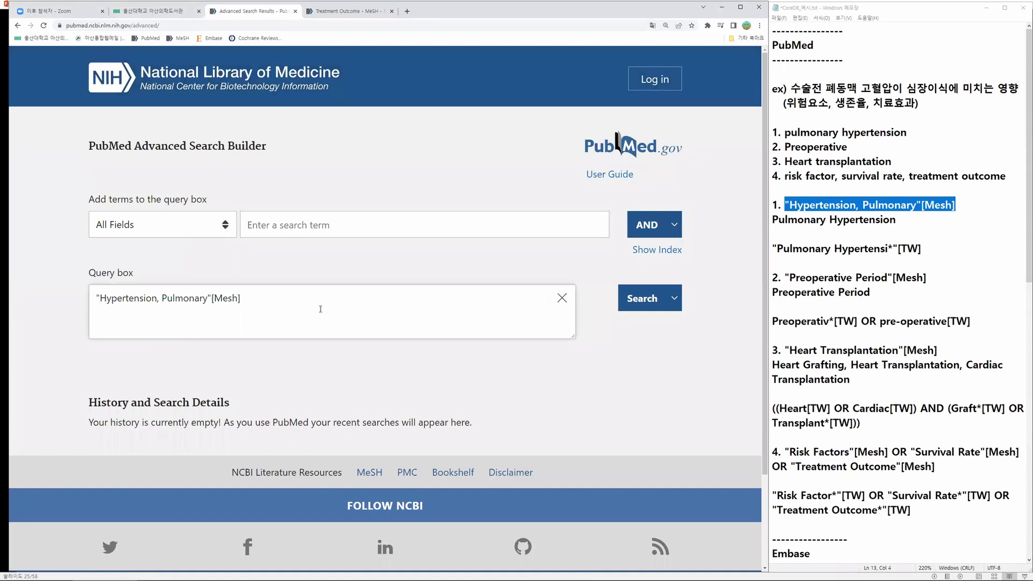
pyautogui.write('OR')
pyautogui.hotkey('ctrl', 'v')
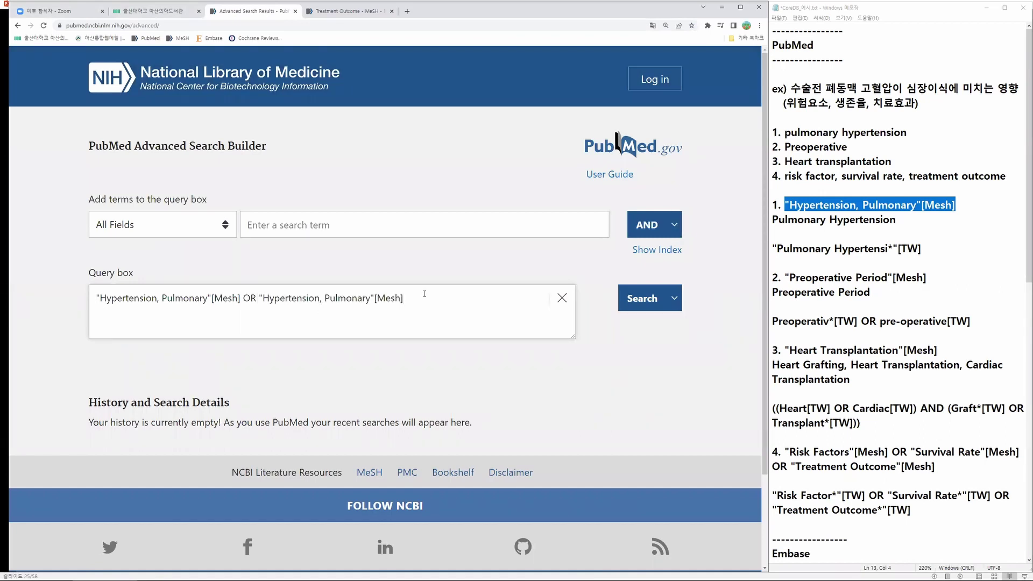
pyautogui.hotkey('ctrl', '+')
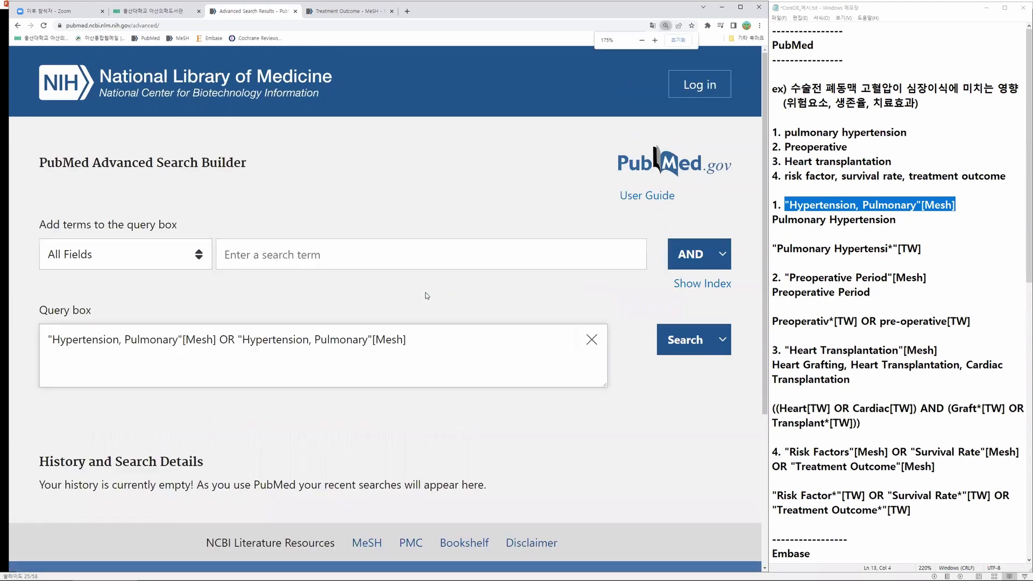
pyautogui.scroll(-1, 494, 324)
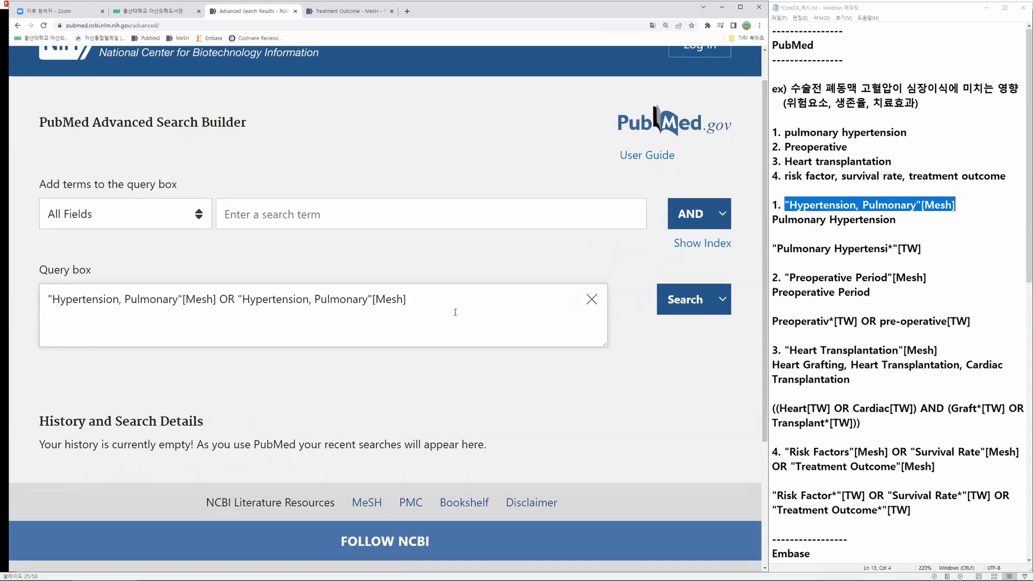
# Step: Reword the second copy of the term in the query box as "Pulmonary Hypertension"
pyautogui.click(245, 300)
pyautogui.press('Delete')
pyautogui.hotkey('shift', 'Right')
pyautogui.hotkey('shift', 'Right')
pyautogui.hotkey('shift', 'Right')
pyautogui.hotkey('shift', 'Right')
pyautogui.hotkey('shift', 'Right')
pyautogui.hotkey('shift', 'Right')
pyautogui.hotkey('shift', 'Right')
pyautogui.hotkey('shift', 'Right')
pyautogui.hotkey('shift', 'Right')
pyautogui.hotkey('shift', 'Right')
pyautogui.hotkey('shift', 'Right')
pyautogui.hotkey('shift', 'Right')
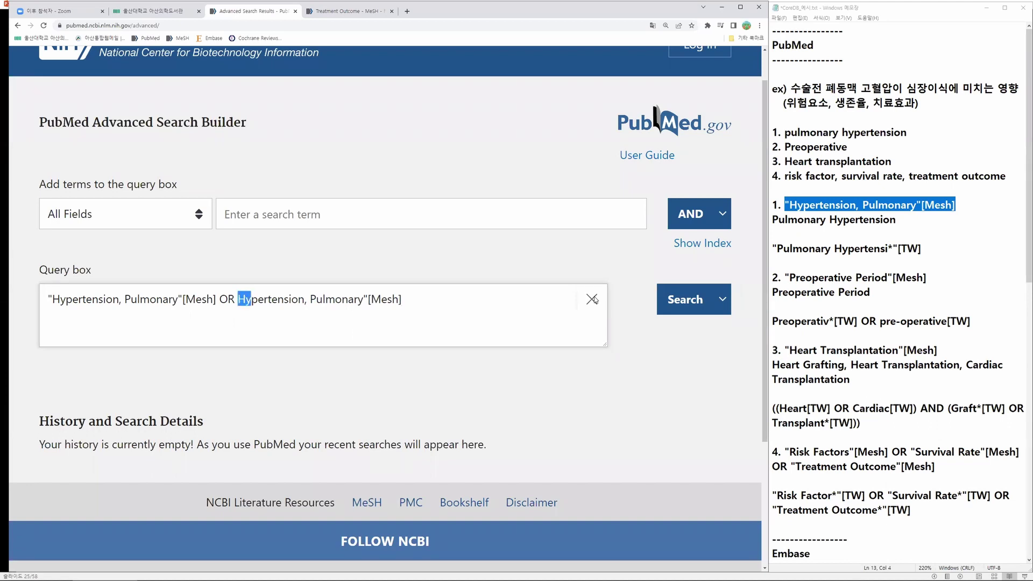
pyautogui.press('Delete')
pyautogui.press('Delete')
pyautogui.press('Delete')
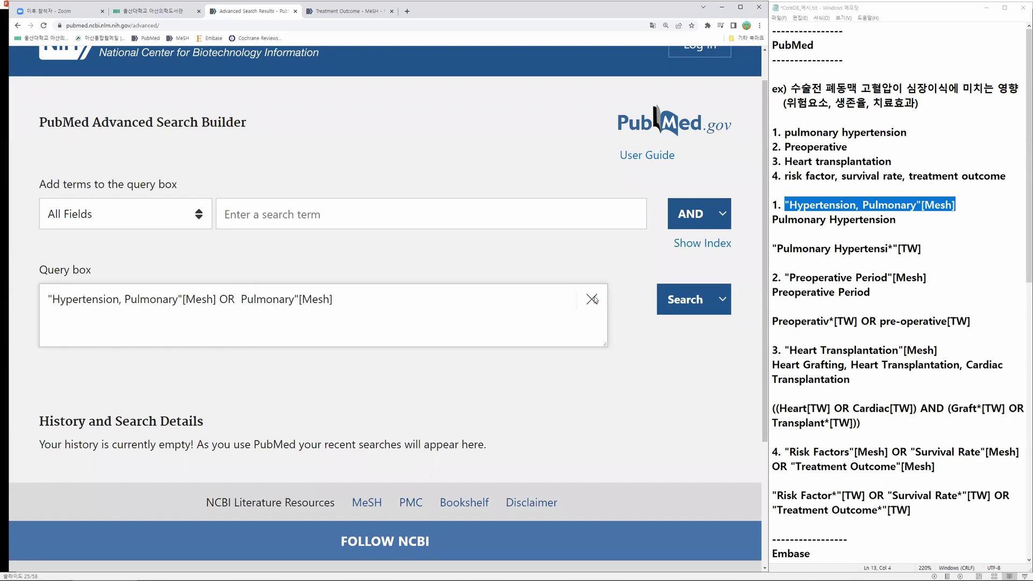
pyautogui.write('"')
pyautogui.press('Right')
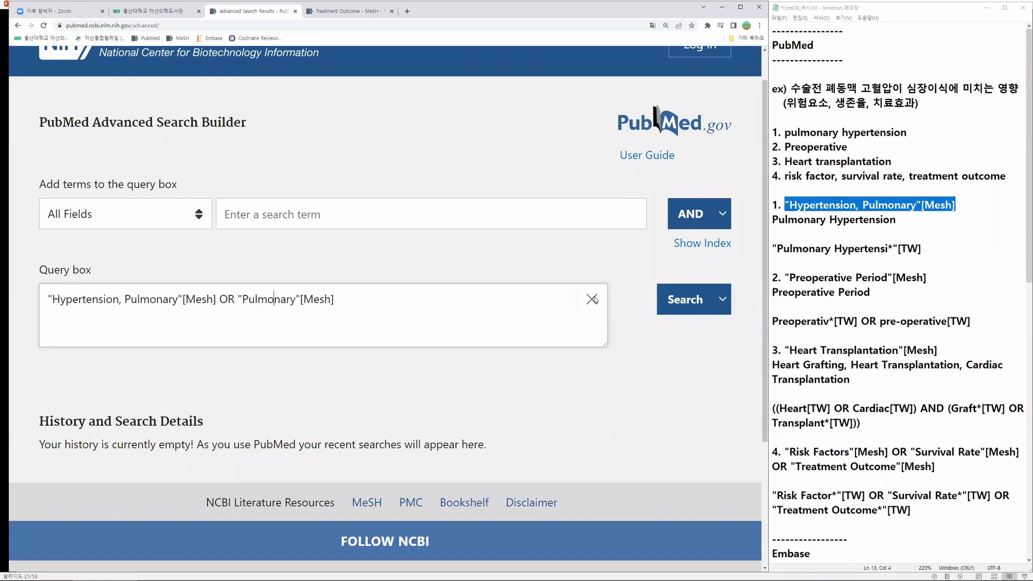
pyautogui.press('Right')
pyautogui.write('Hypertension')
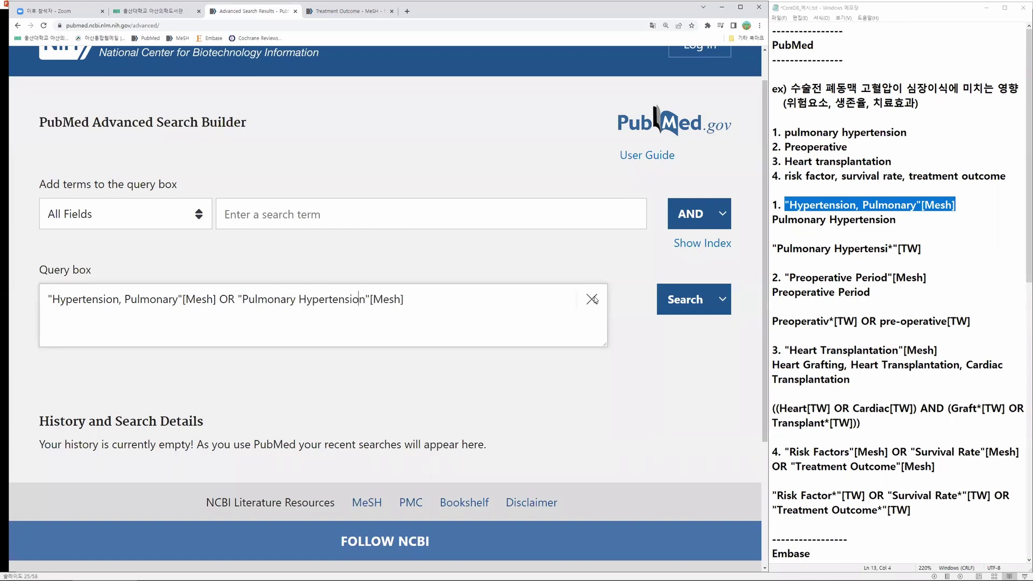
# Step: Truncate the second term to "Pulmonary Hypertensi*"[TW] and add the query to the search history without opening results
pyautogui.press('BackSpace')
pyautogui.press('BackSpace')
pyautogui.write('*')
pyautogui.press('Delete')
pyautogui.press('Delete')
pyautogui.press('Delete')
pyautogui.press('Delete')
pyautogui.write('TW')
pyautogui.click(723, 299)
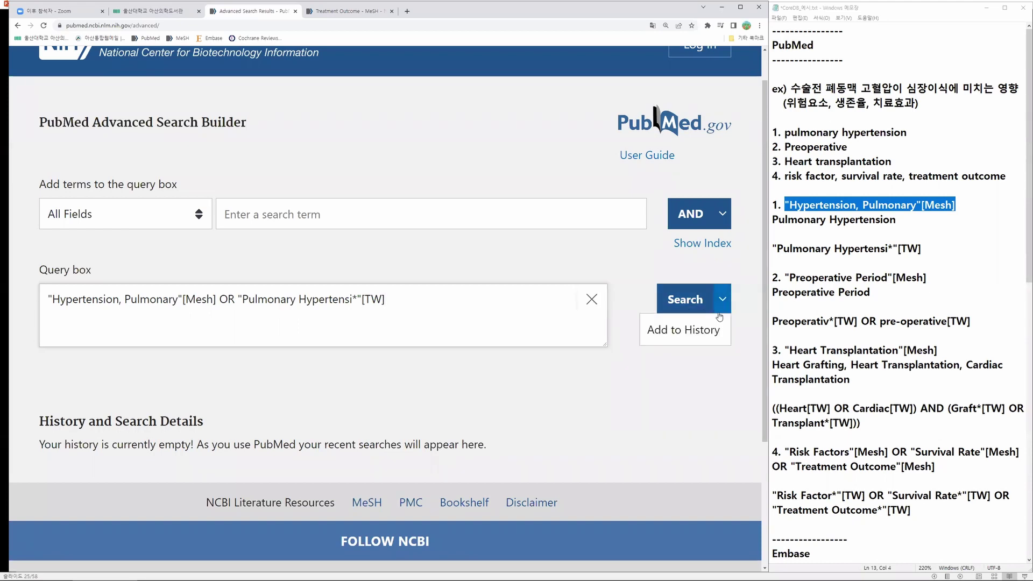
pyautogui.click(717, 332)
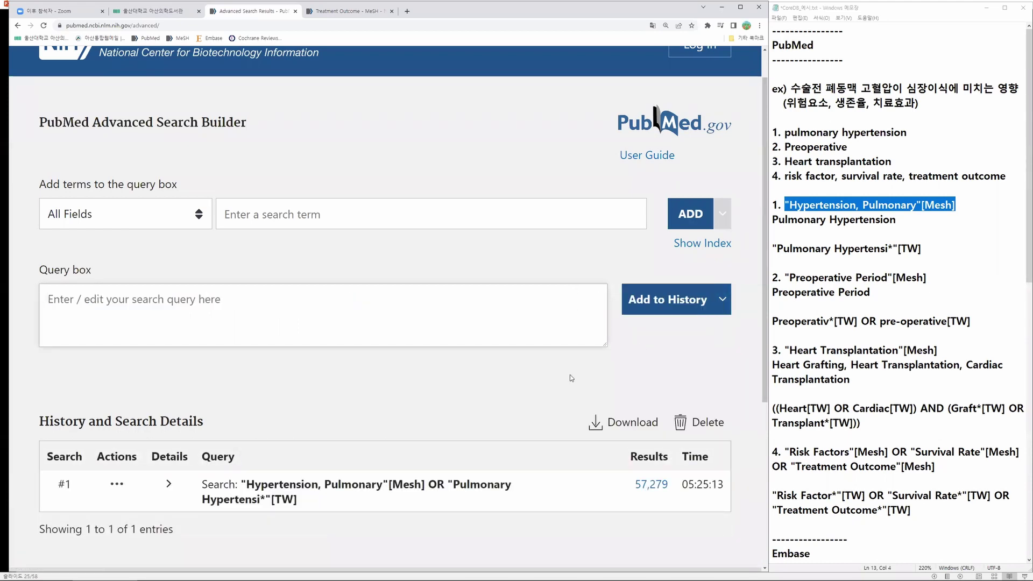
# Step: Browse the articles found by search #1 and return to the Advanced Search Builder
pyautogui.scroll(-1, 570, 374)
pyautogui.click(661, 407)
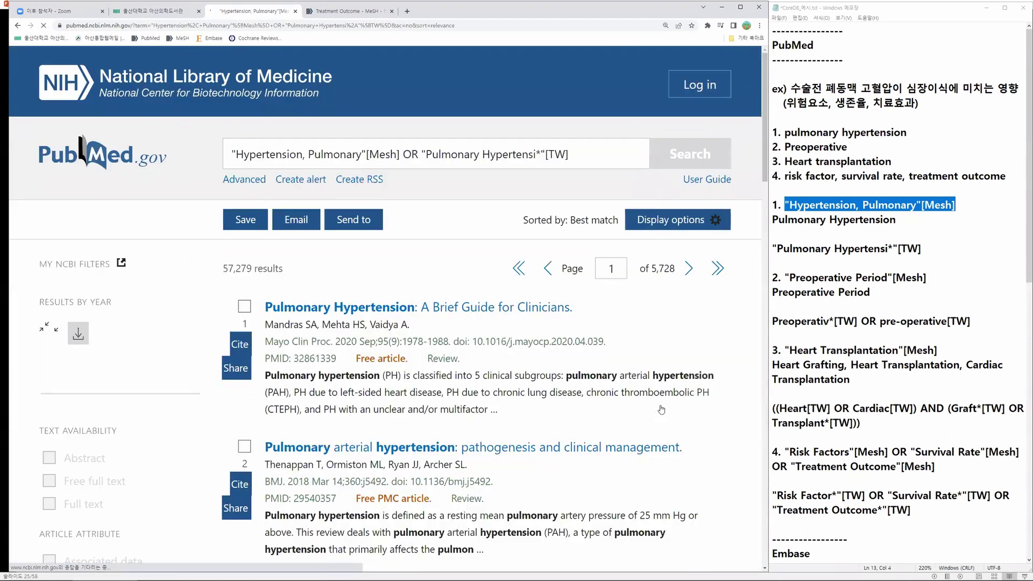
pyautogui.scroll(-6, 624, 342)
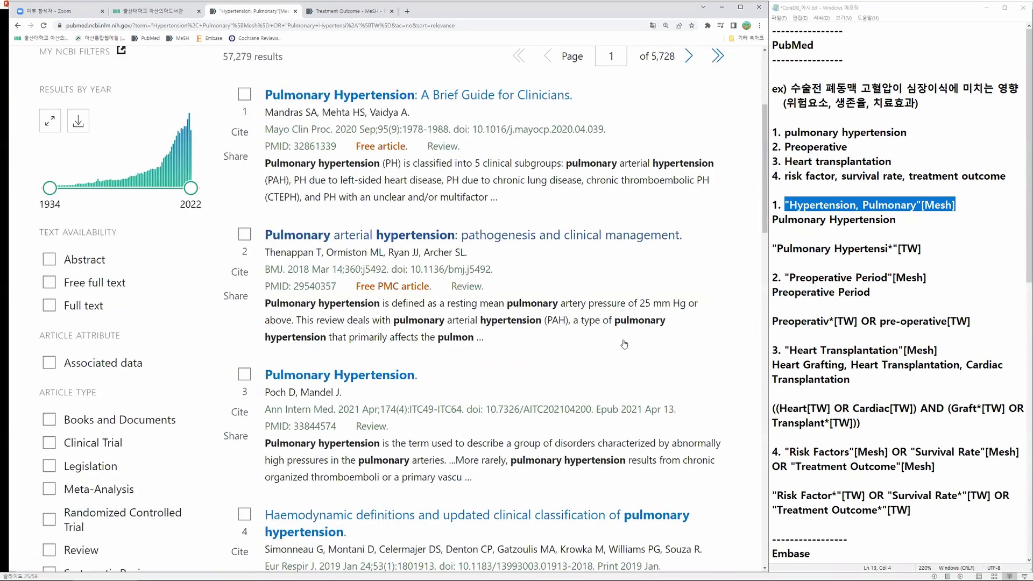
pyautogui.scroll(-5, 498, 373)
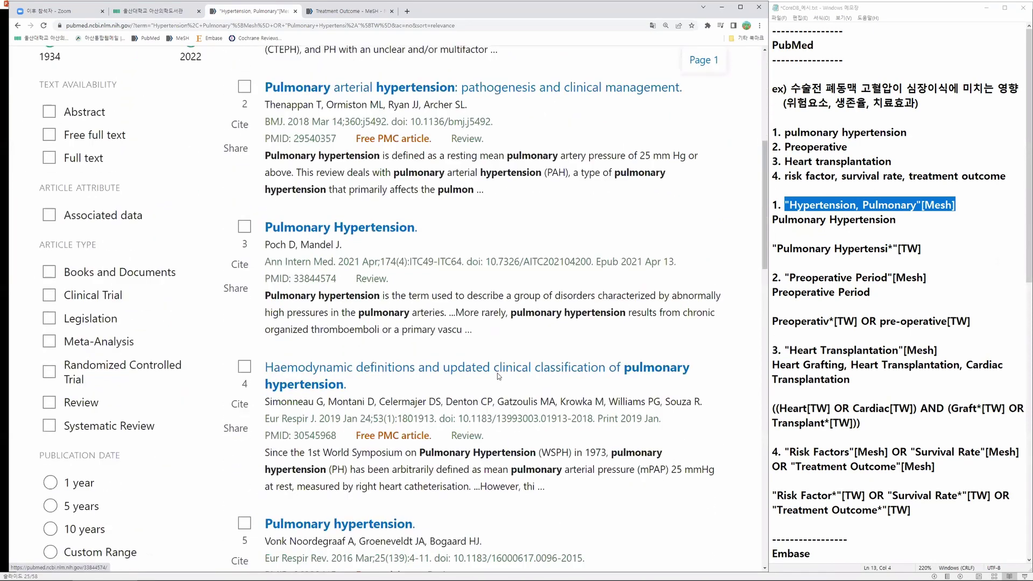
pyautogui.scroll(-4, 503, 381)
pyautogui.scroll(15, 534, 426)
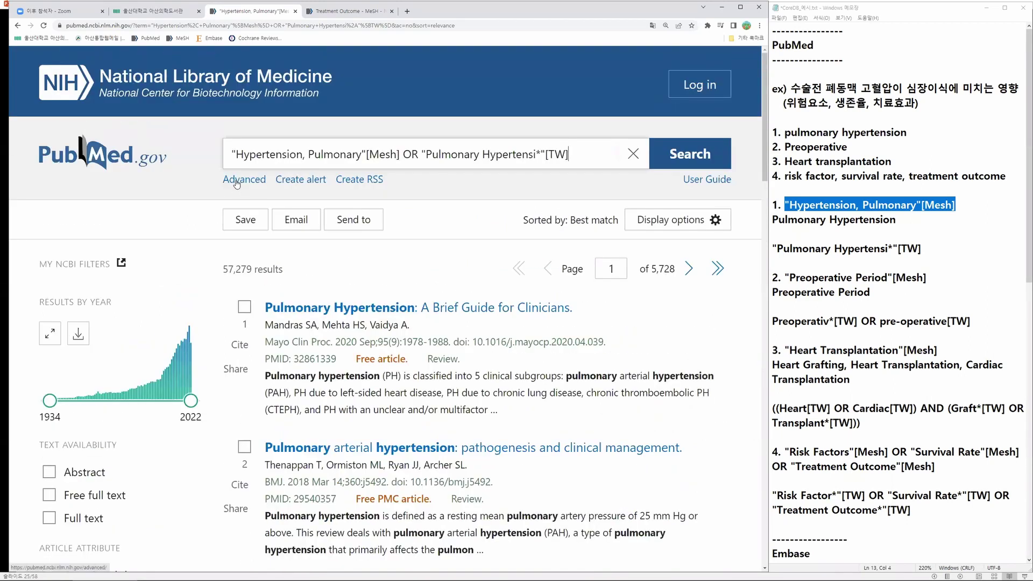
pyautogui.click(236, 183)
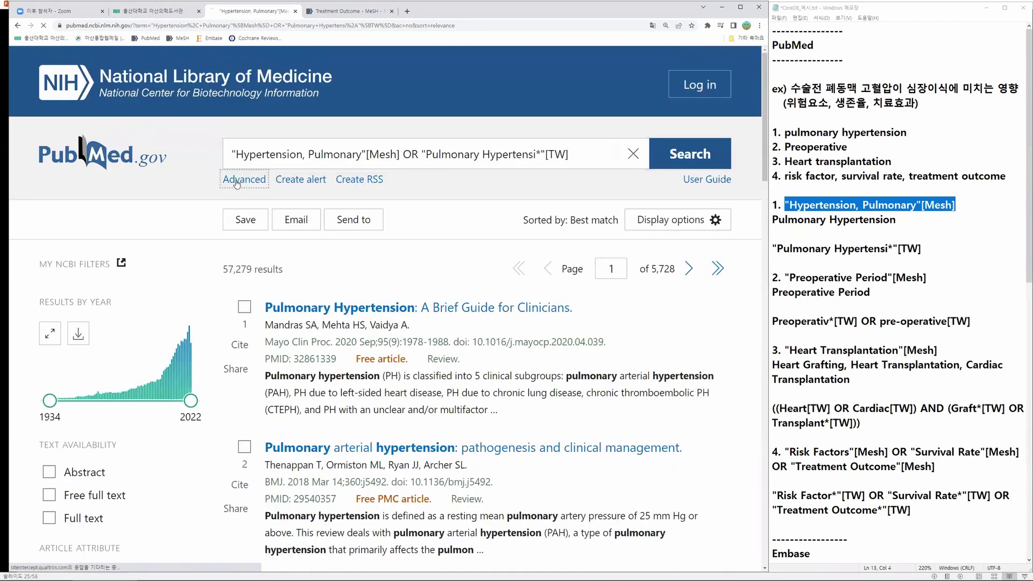
# Step: Paste "Preoperative Period"[Mesh] from item 2 of the notes into the query box twice, joined with OR
pyautogui.scroll(-3, 512, 427)
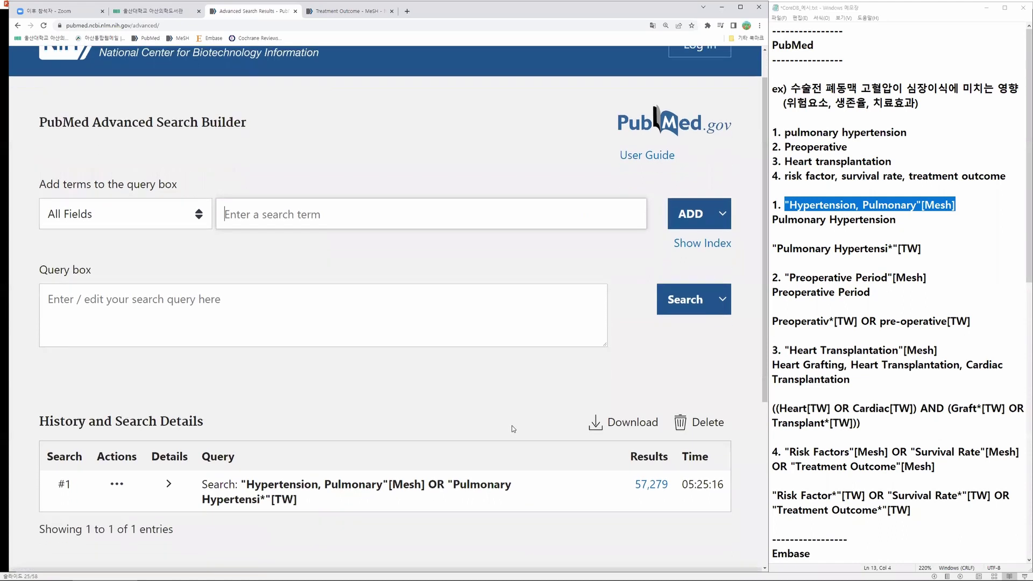
pyautogui.moveTo(925, 280); pyautogui.dragTo(785, 279)
pyautogui.hotkey('ctrl', 'c')
pyautogui.click(302, 259)
pyautogui.hotkey('ctrl', 'v')
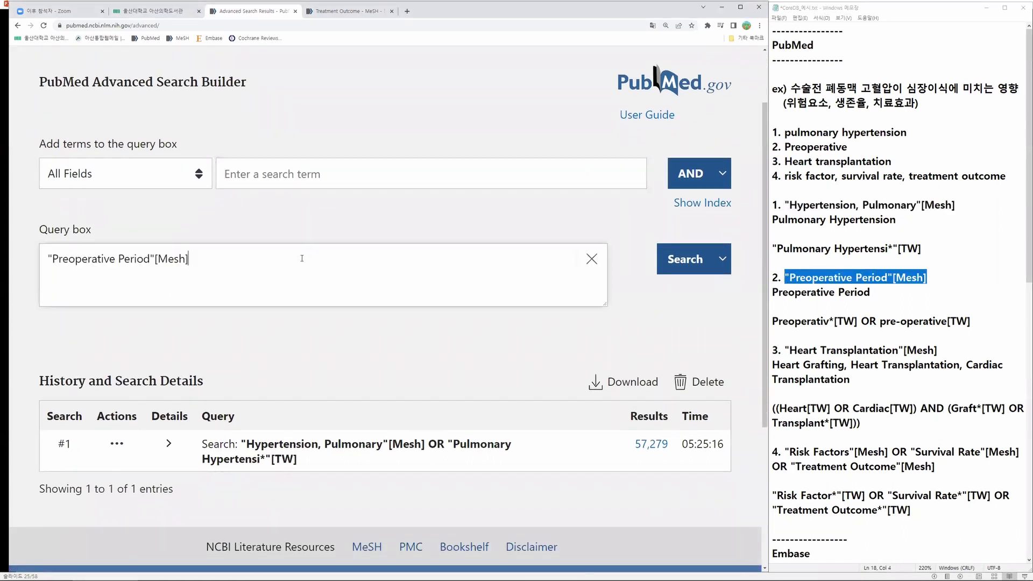
pyautogui.write('OR')
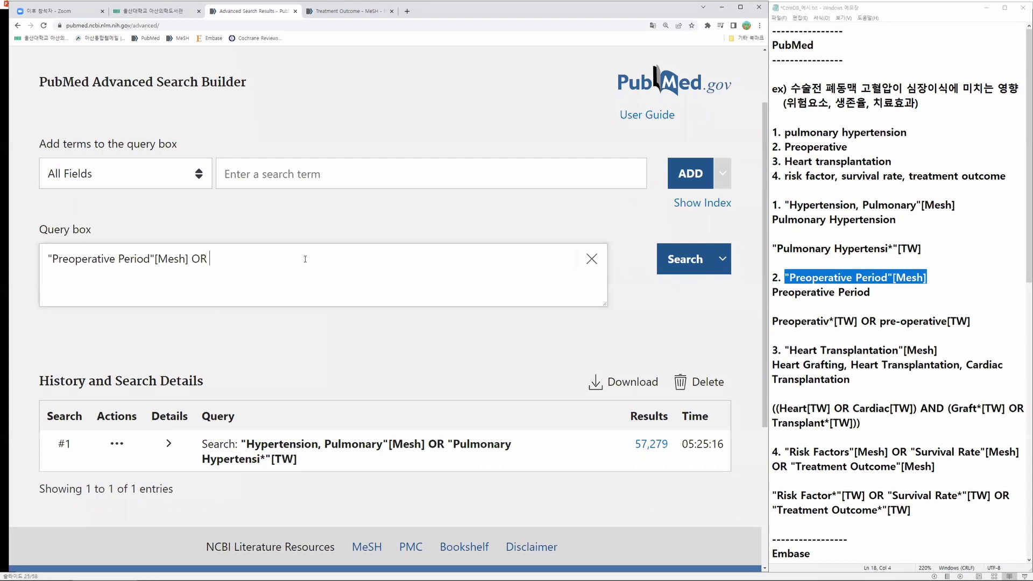
pyautogui.hotkey('ctrl', 'v')
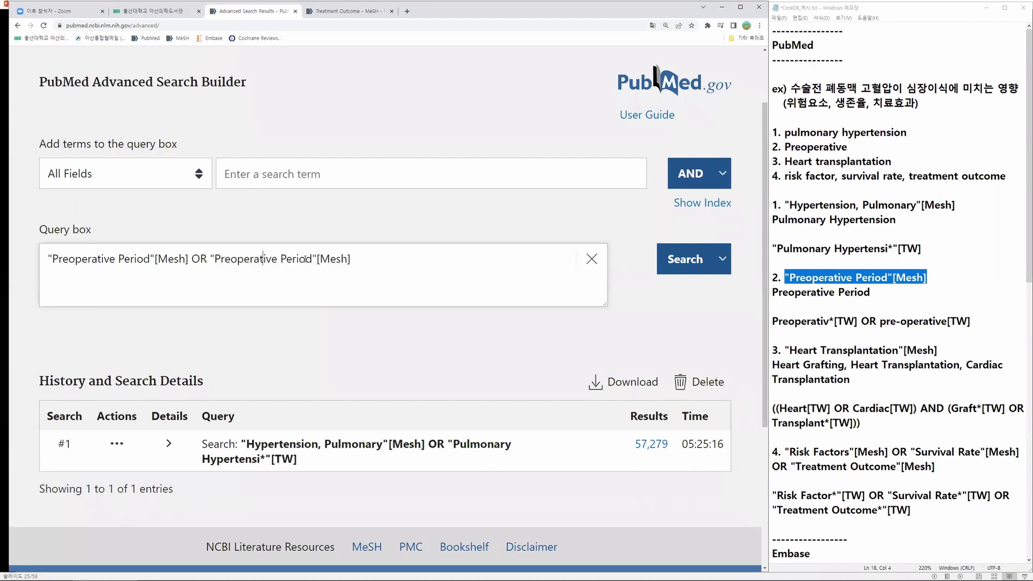
# Step: Change the second copy to the truncated term Preoperativ*[TW] without quotation marks and add the query to the search history
pyautogui.press('Delete')
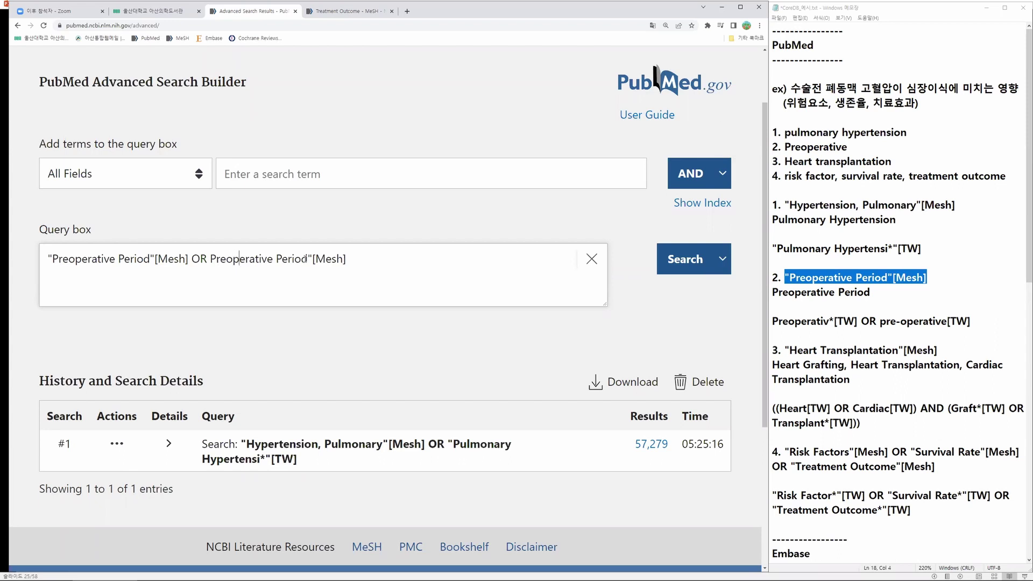
pyautogui.press('Right')
pyautogui.press('Right')
pyautogui.press('Right')
pyautogui.press('Delete')
pyautogui.write('*')
pyautogui.press('Delete')
pyautogui.press('Delete')
pyautogui.press('Delete')
pyautogui.press('Delete')
pyautogui.press('Delete')
pyautogui.press('Delete')
pyautogui.press('Delete')
pyautogui.press('Delete')
pyautogui.press('Right')
pyautogui.press('Delete')
pyautogui.press('Delete')
pyautogui.press('Delete')
pyautogui.press('Delete')
pyautogui.write('TW')
pyautogui.press('End')
pyautogui.click(723, 259)
pyautogui.click(713, 289)
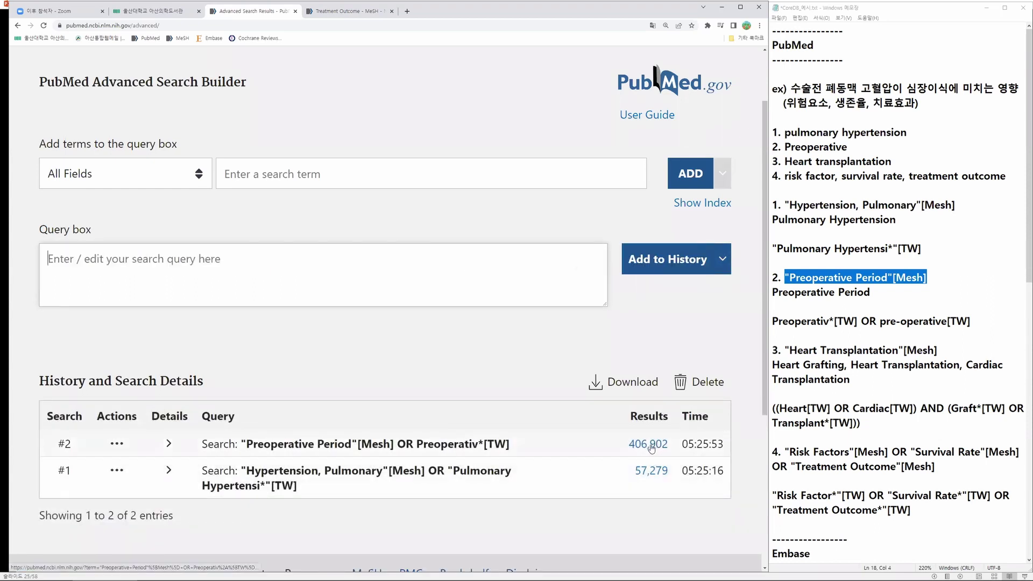
# Step: Open the results of search #2 and examine how "preoperative" and "pre-operative" are spelled and highlighted in the article titles
pyautogui.click(655, 446)
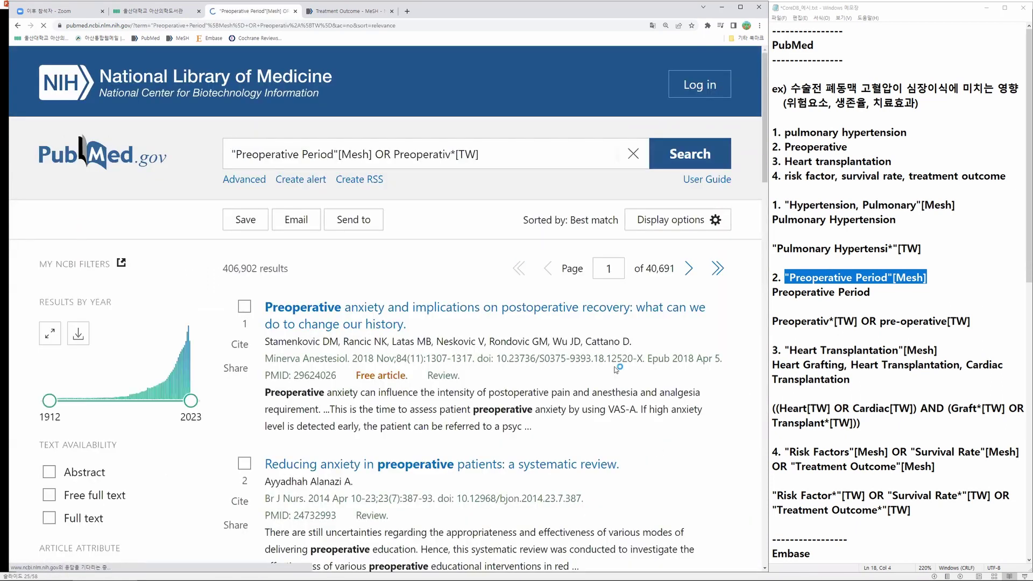
pyautogui.scroll(-1, 616, 370)
pyautogui.scroll(-1, 615, 370)
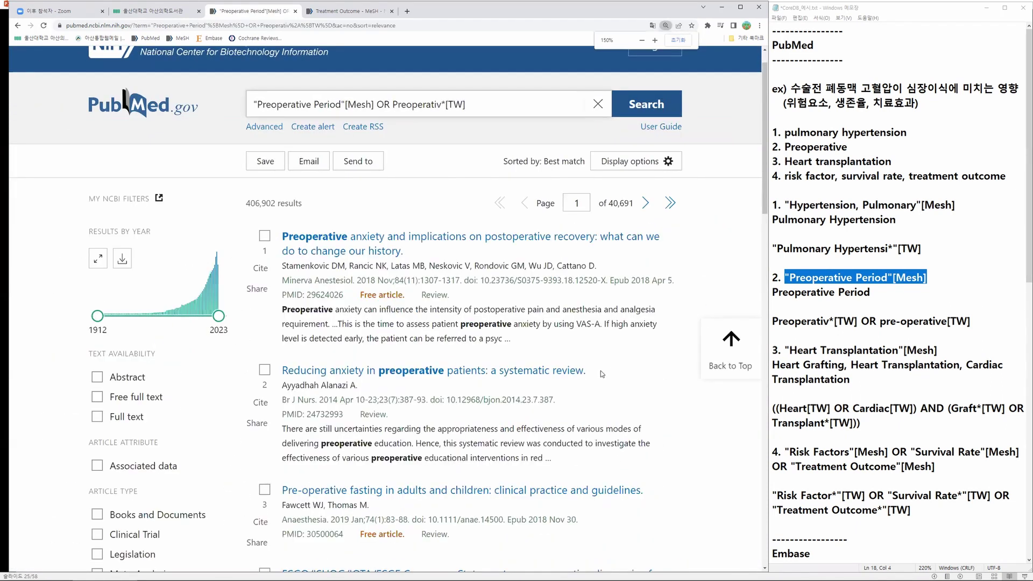
pyautogui.scroll(-5, 602, 374)
pyautogui.scroll(-3, 616, 383)
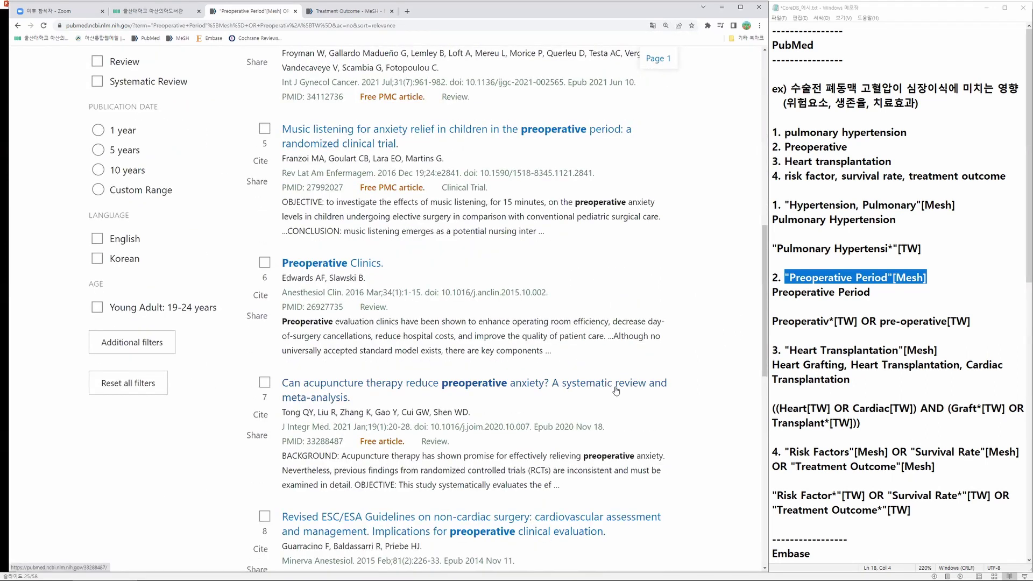
pyautogui.scroll(-2, 630, 427)
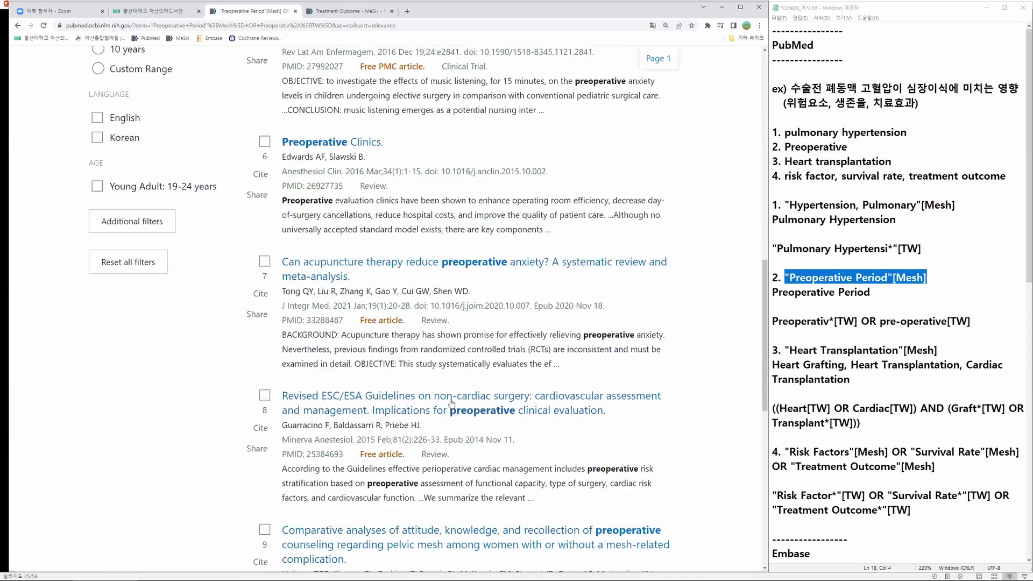
pyautogui.scroll(4, 595, 422)
pyautogui.scroll(8, 600, 429)
# Step: Return to the Advanced Search Builder and load the query of search #2 into the query box
pyautogui.click(265, 162)
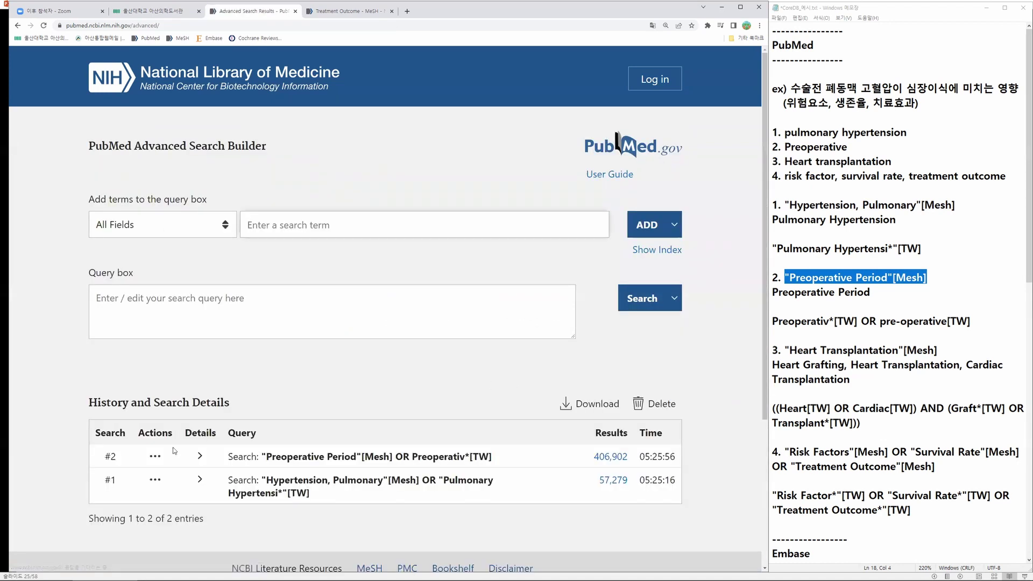
pyautogui.click(155, 457)
pyautogui.click(202, 461)
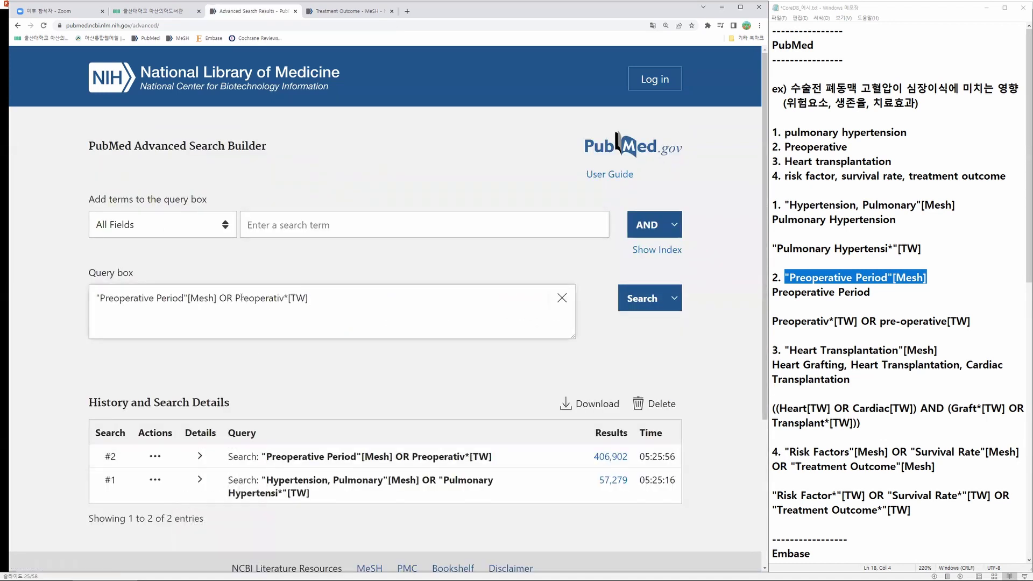
# Step: Extend the query with OR Pre-operativ*[TW], reusing the copied Preoperativ*[TW] term, and add it to the search history
pyautogui.moveTo(233, 297); pyautogui.dragTo(326, 294)
pyautogui.hotkey('ctrl', 'c')
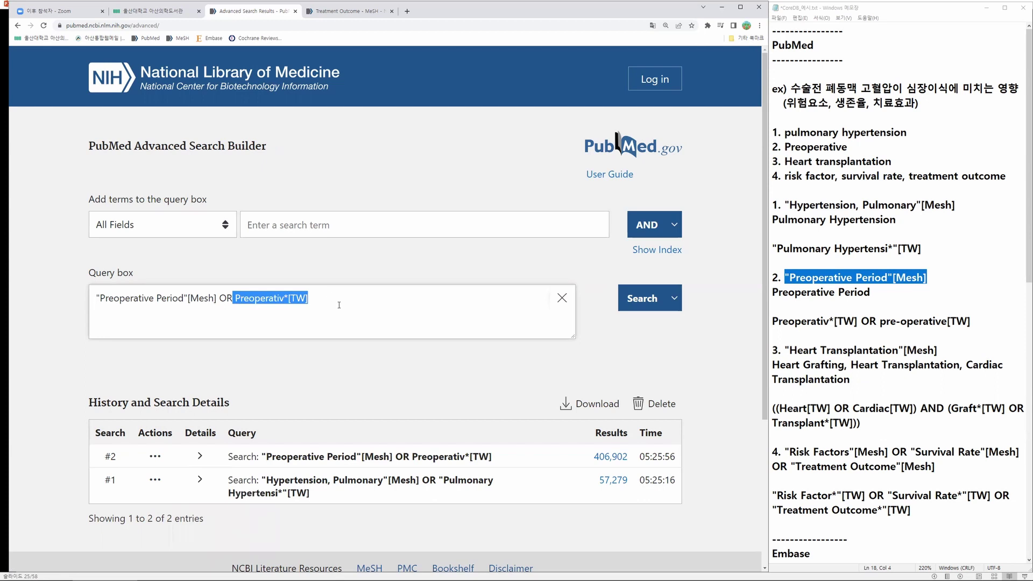
pyautogui.click(336, 302)
pyautogui.write('OR')
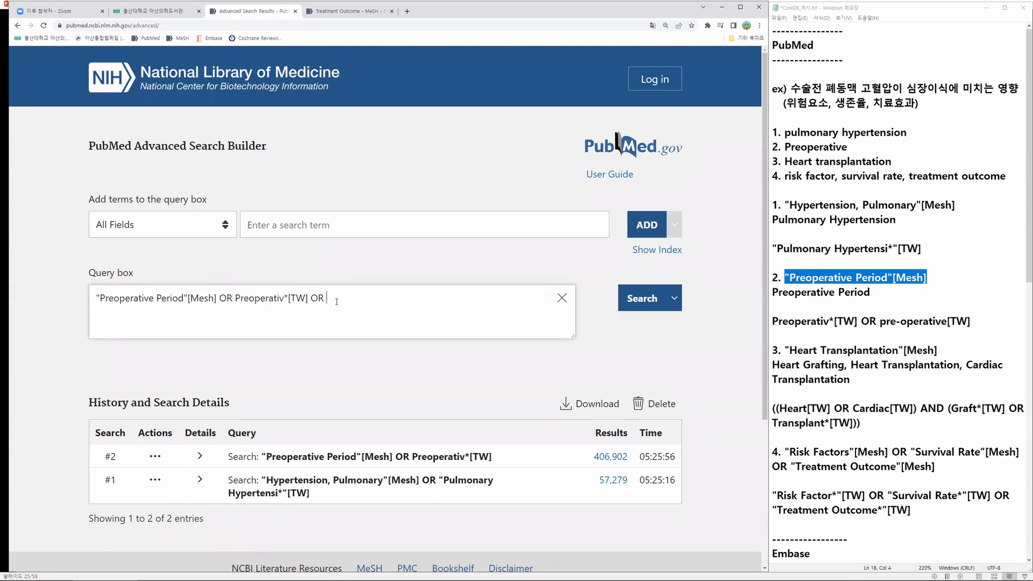
pyautogui.hotkey('ctrl', 'v')
pyautogui.write('-')
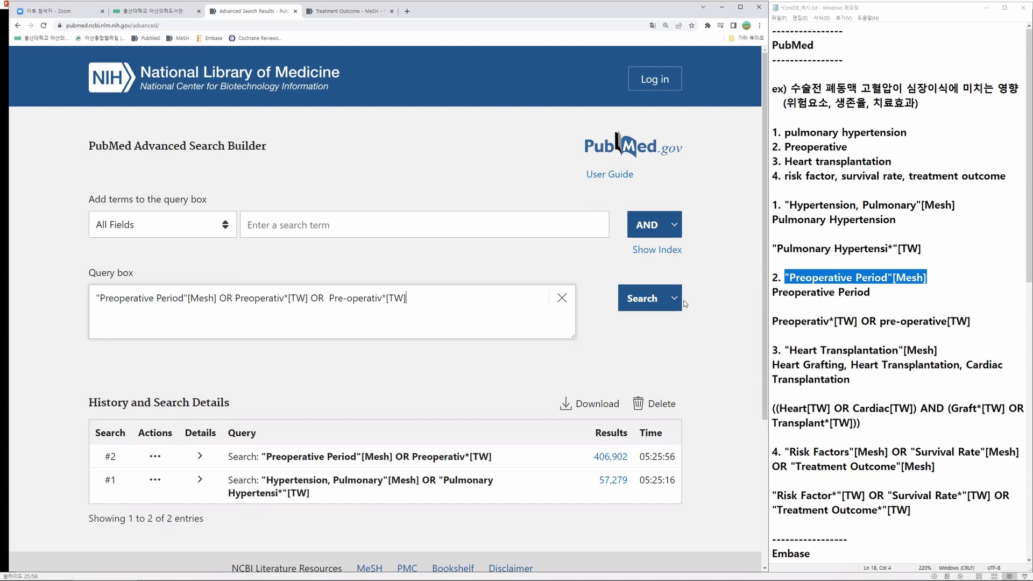
pyautogui.click(642, 298)
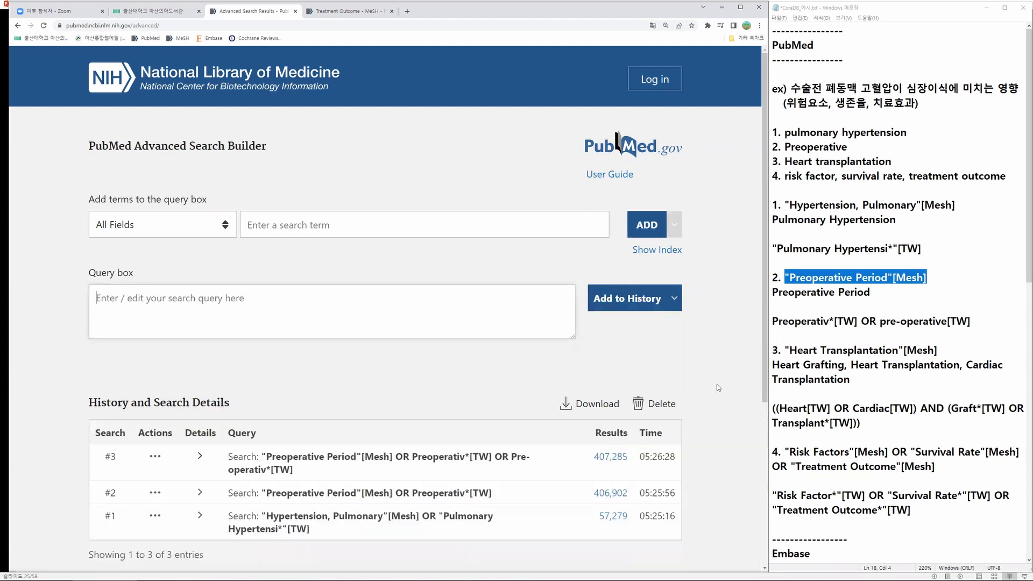
# Step: Open the results of search #3 and check the article titles for highlighted hyphenated "pre-operative" matches
pyautogui.click(613, 460)
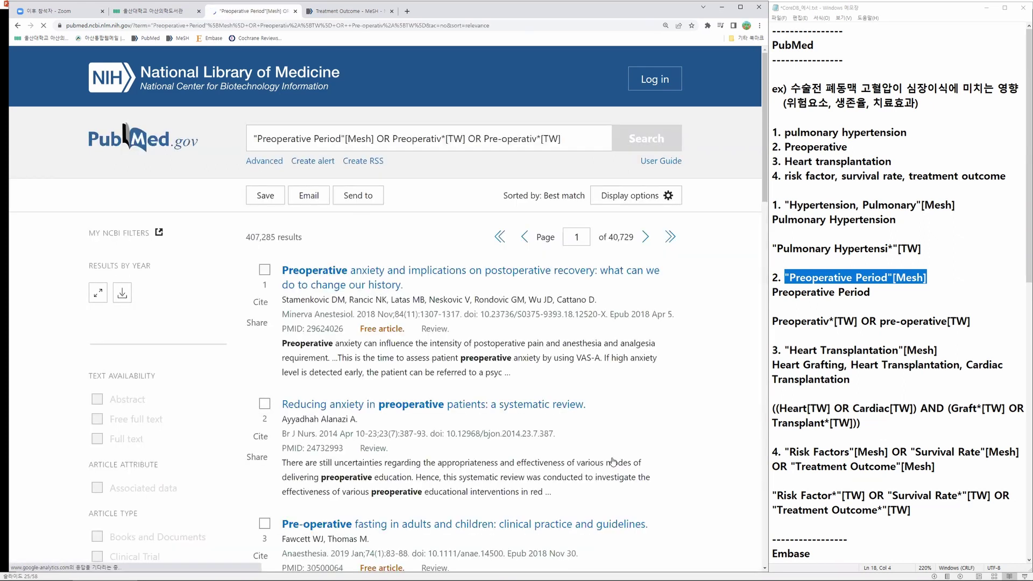
pyautogui.scroll(-2, 537, 376)
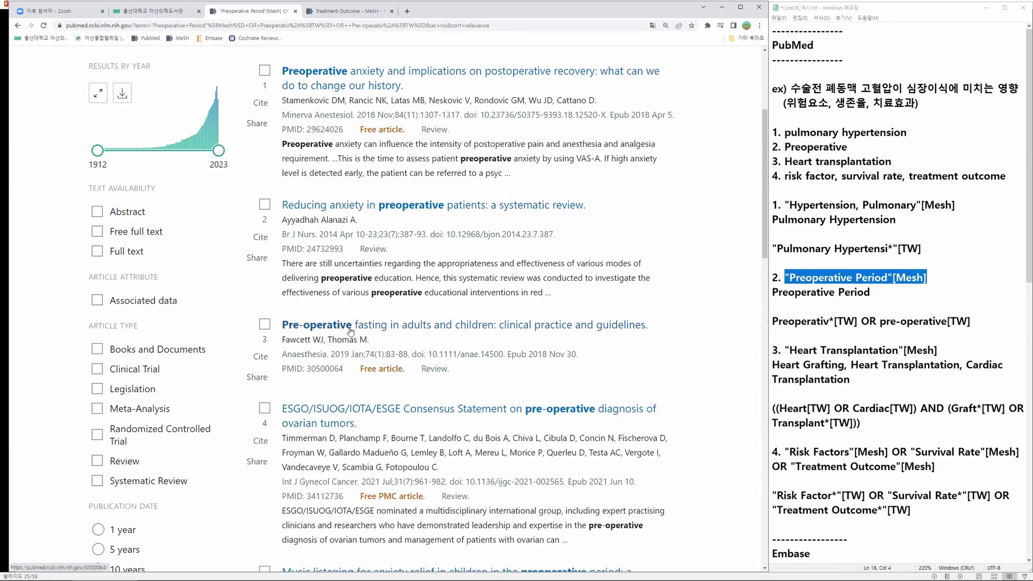
# Step: Return to the Advanced Search Builder and delete search #2 from the search history
pyautogui.scroll(4, 702, 345)
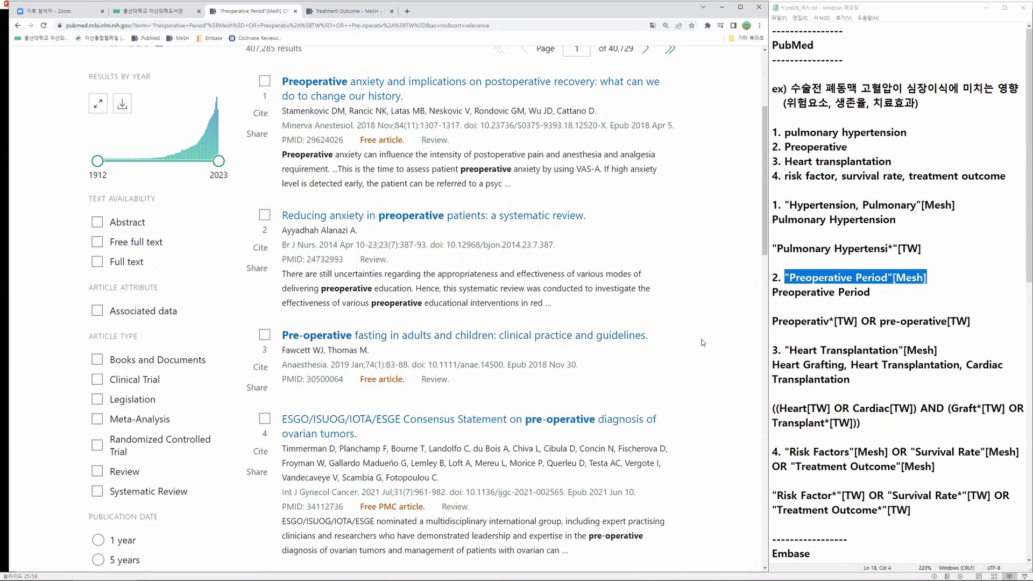
pyautogui.click(272, 161)
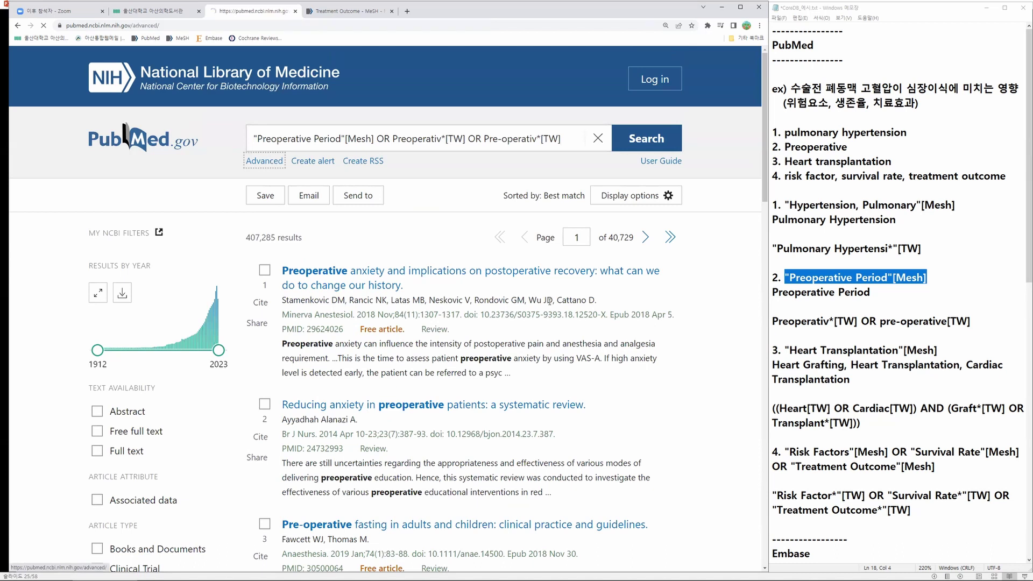
pyautogui.scroll(-2, 702, 393)
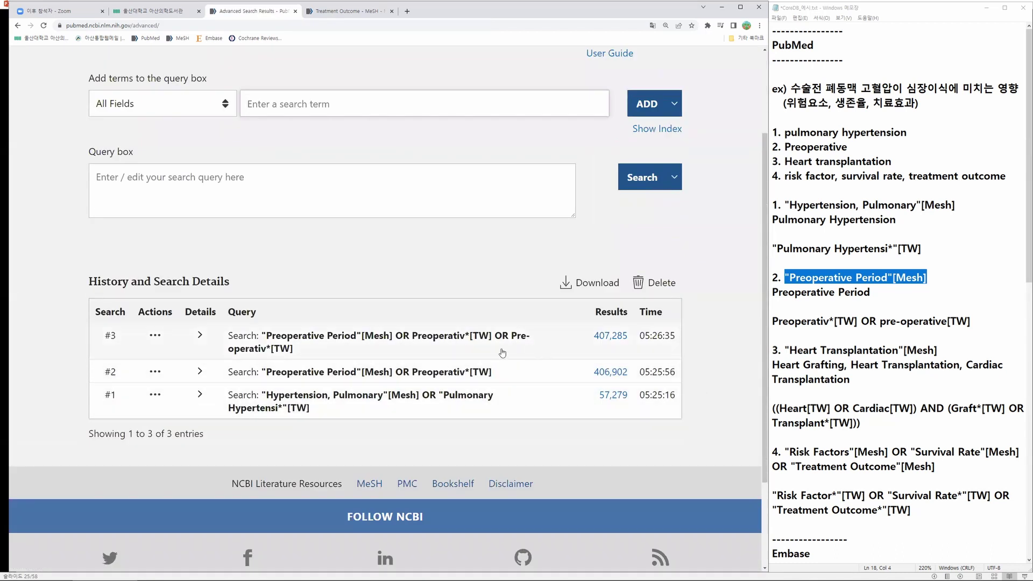
pyautogui.click(156, 372)
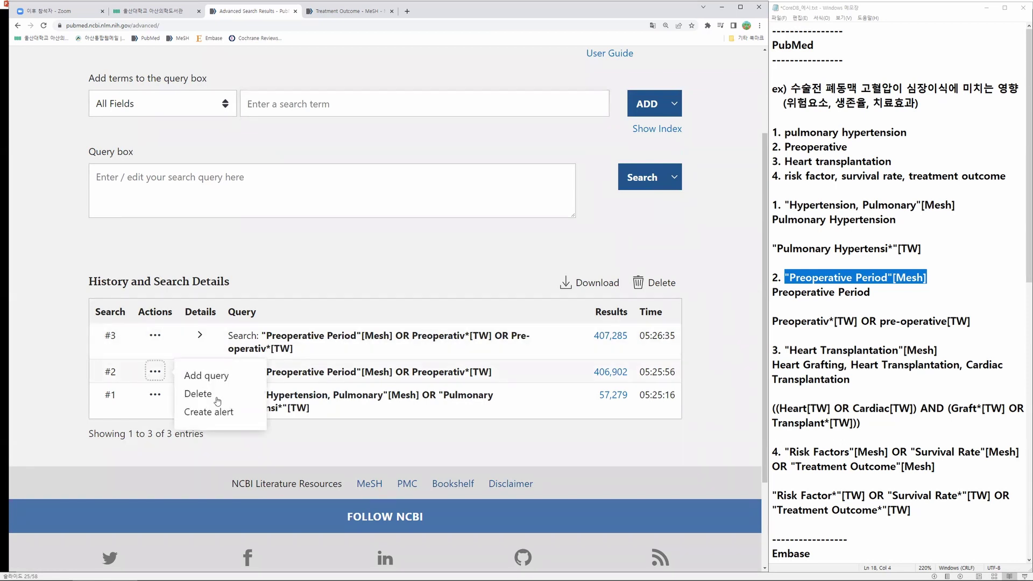
pyautogui.click(200, 397)
pyautogui.click(386, 322)
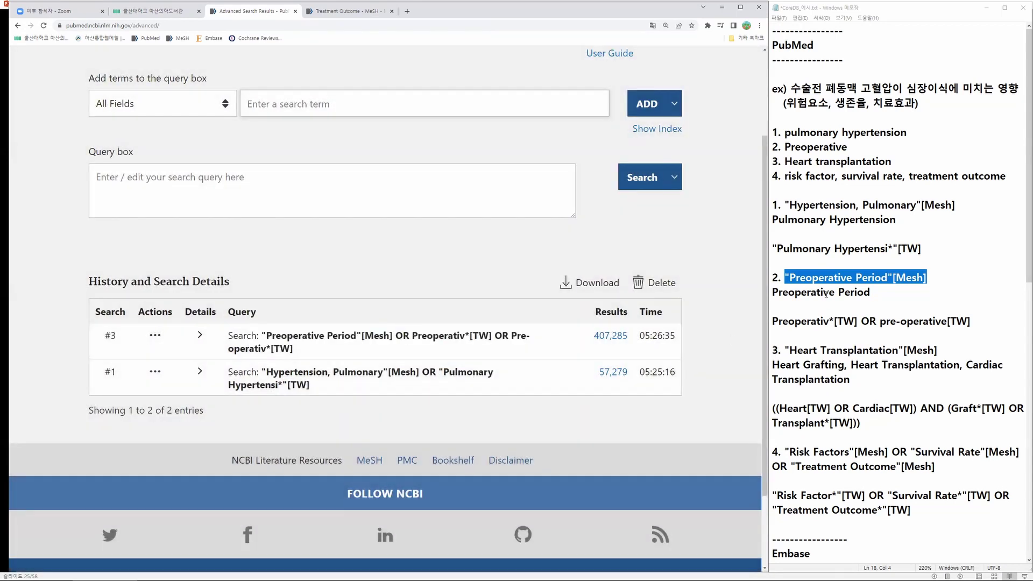
# Step: Copy "Heart Transplantation"[Mesh] from the notes into the query box and add OR after it
pyautogui.click(879, 298)
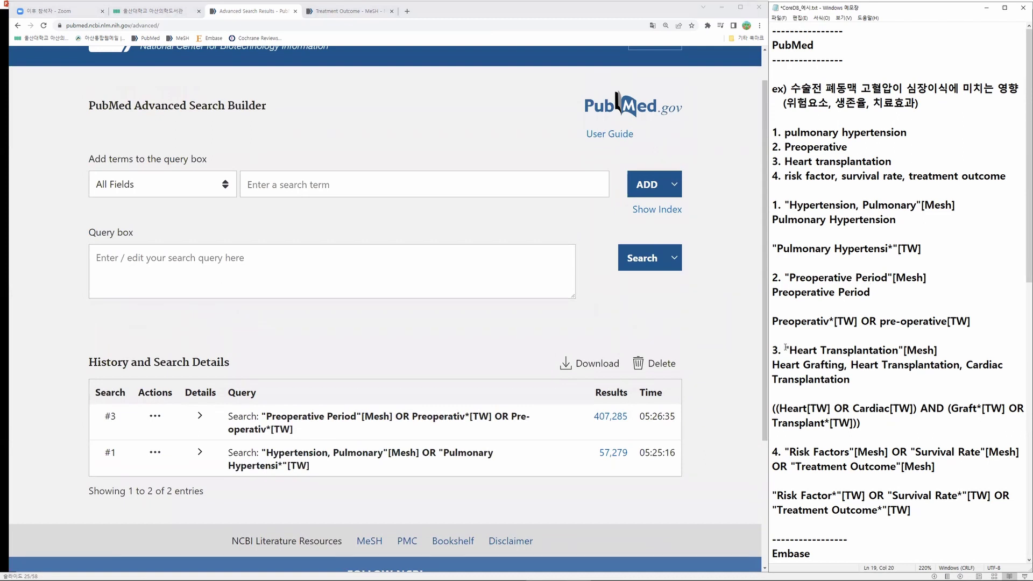
pyautogui.moveTo(786, 347); pyautogui.dragTo(941, 352)
pyautogui.hotkey('ctrl', 'c')
pyautogui.click(280, 259)
pyautogui.hotkey('ctrl', 'v')
pyautogui.write('OR')
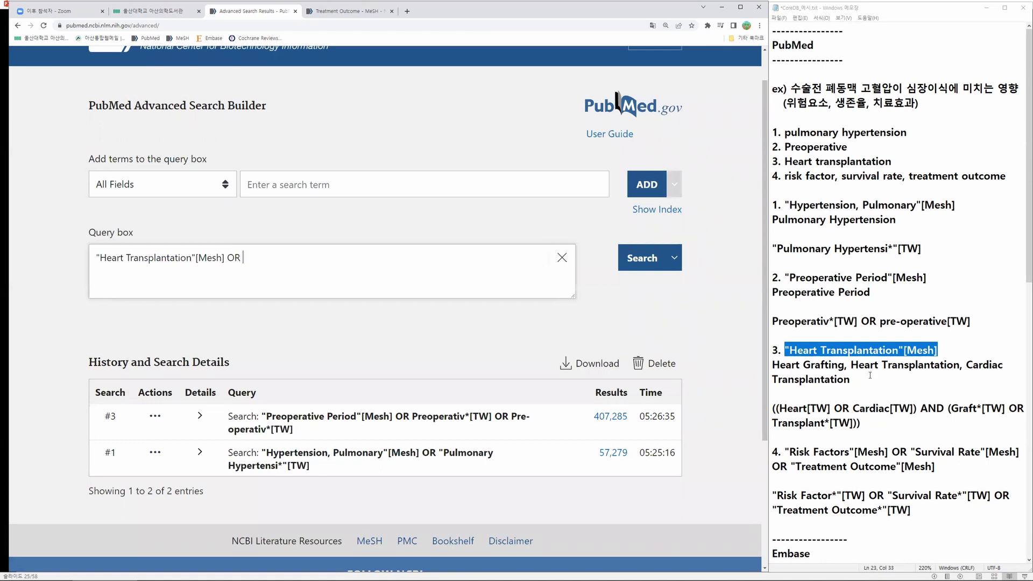
# Step: Append the copied entry terms Heart Grafting, Heart Transplantation, Cardiac Transplantation from the notes to the query
pyautogui.moveTo(851, 380); pyautogui.dragTo(771, 366)
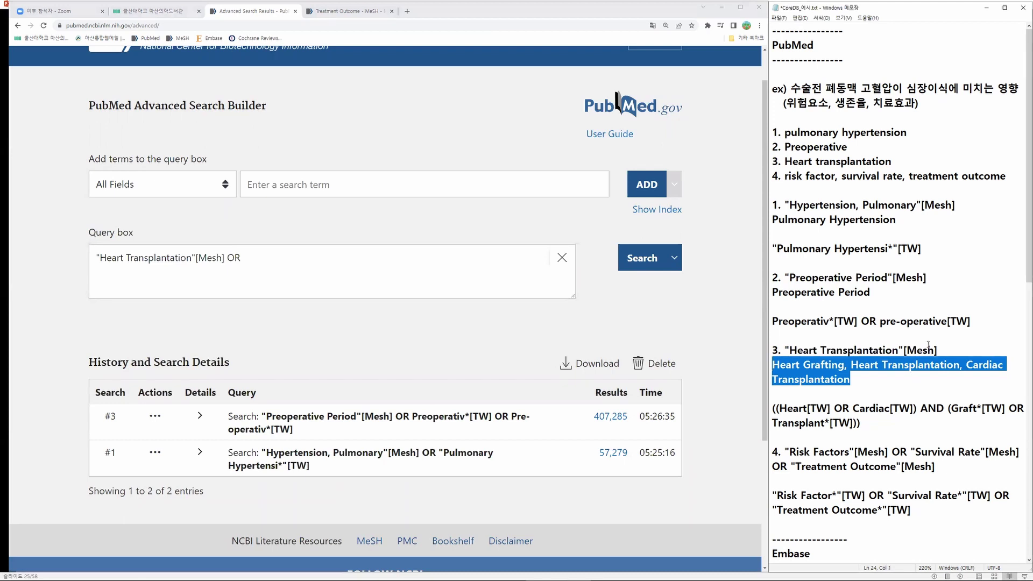
pyautogui.moveTo(882, 379); pyautogui.dragTo(772, 361)
pyautogui.click(280, 253)
pyautogui.hotkey('ctrl', 'v')
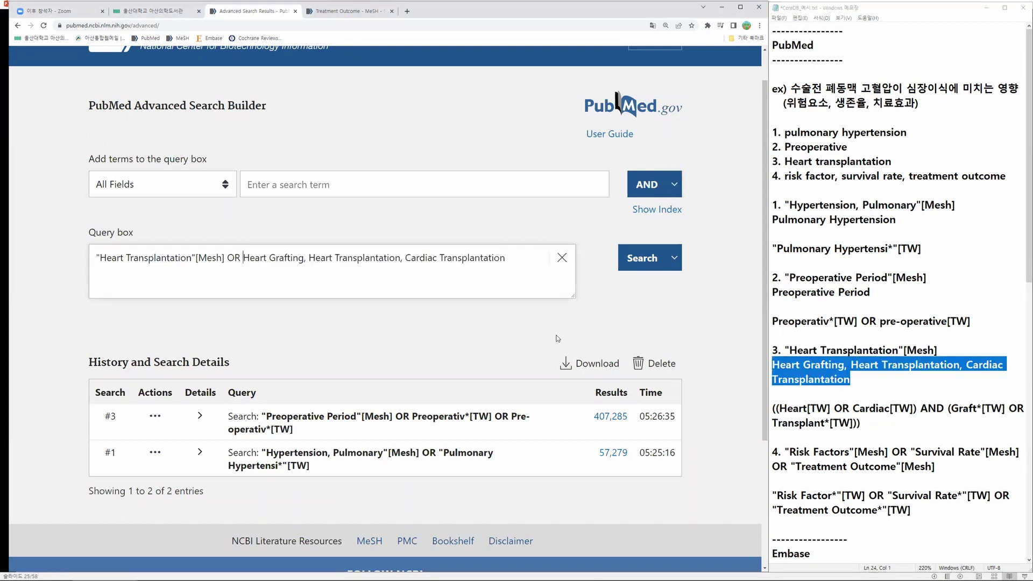
# Step: Rework the start of the pasted synonyms into (Heart[TW] OR Cardiac[TW]), removing the word Cardiac before the last Transplantation
pyautogui.write('(')
pyautogui.press('Right')
pyautogui.press('Right')
pyautogui.write('[TW] OR')
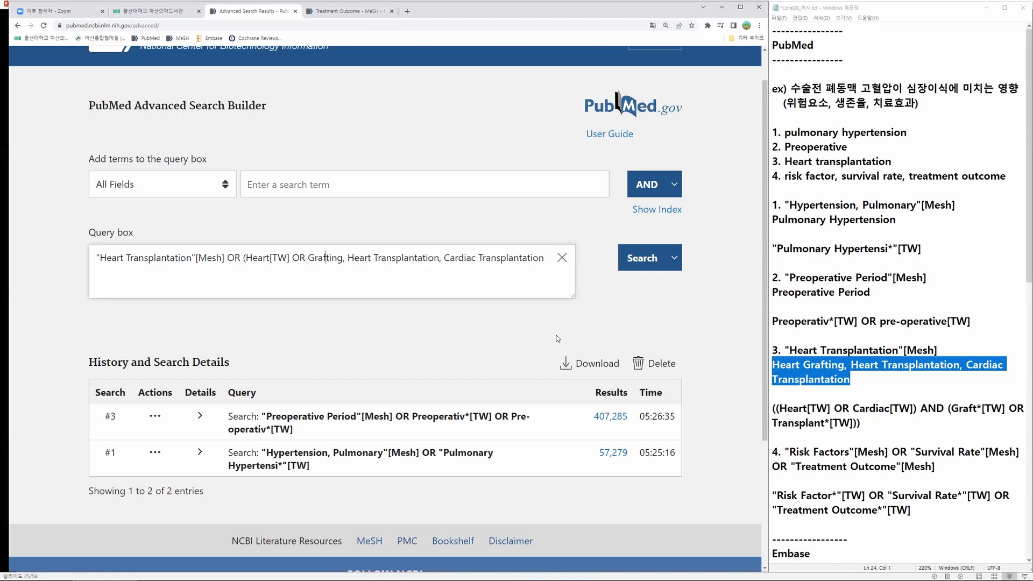
pyautogui.hotkey('shift', 'Right')
pyautogui.hotkey('shift', 'Right')
pyautogui.hotkey('shift', 'Right')
pyautogui.hotkey('shift', 'Right')
pyautogui.hotkey('shift', 'Right')
pyautogui.hotkey('shift', 'Right')
pyautogui.hotkey('shift', 'Right')
pyautogui.hotkey('shift', 'Right')
pyautogui.press('BackSpace')
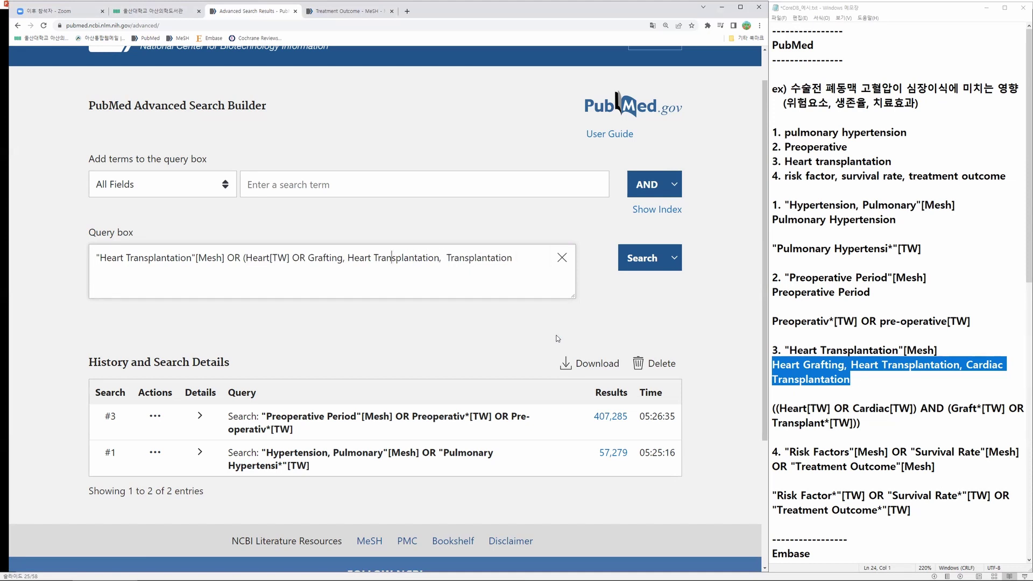
pyautogui.press('Left')
pyautogui.press('Left')
pyautogui.press('Left')
pyautogui.write('Cardiac')
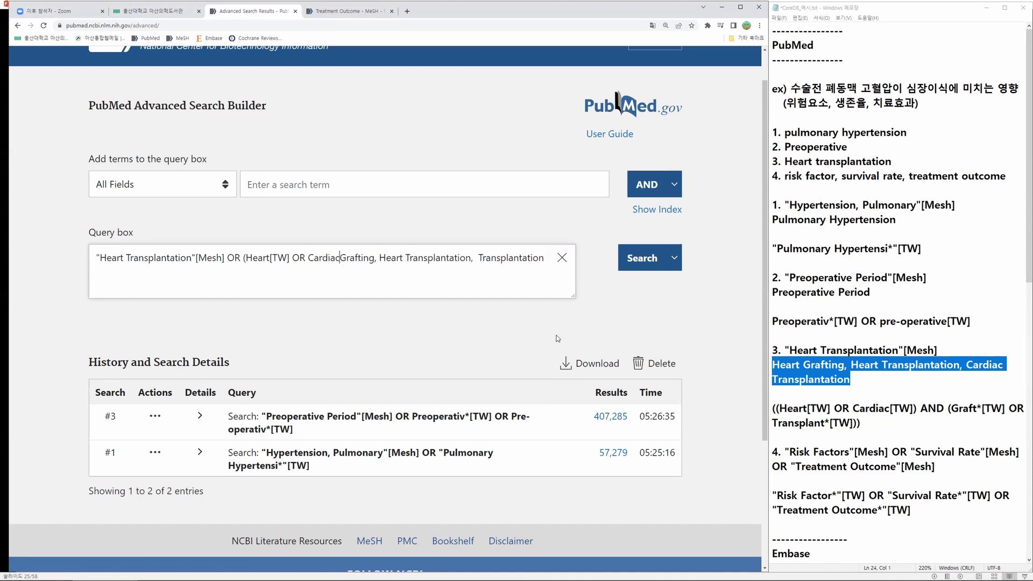
pyautogui.write('[TW])')
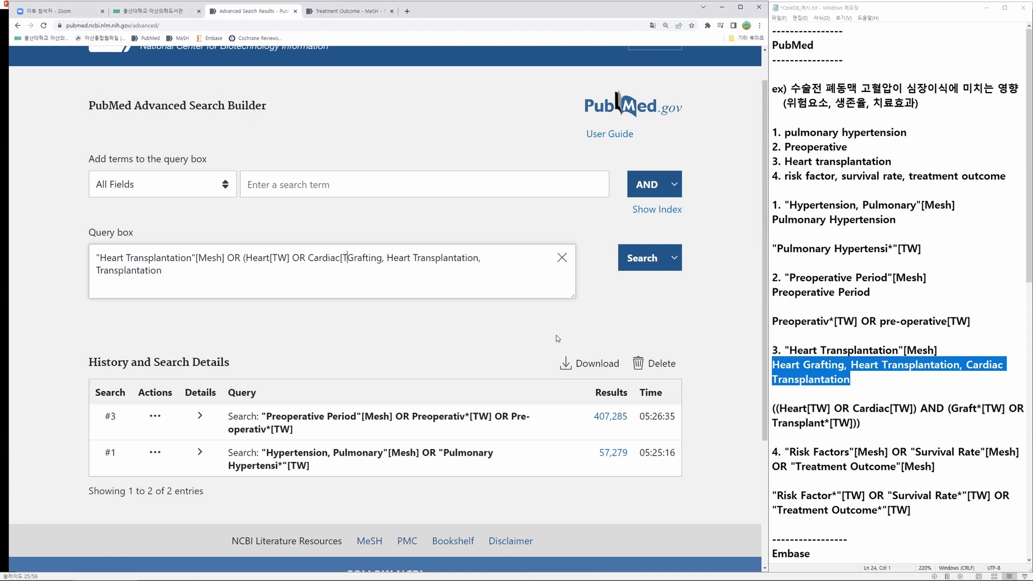
# Step: Continue the query with AND (Graft*[TW] OR Transplant*[TW])), truncating Grafting and Transplantation and removing the repeated Heart
pyautogui.write(' AND ')
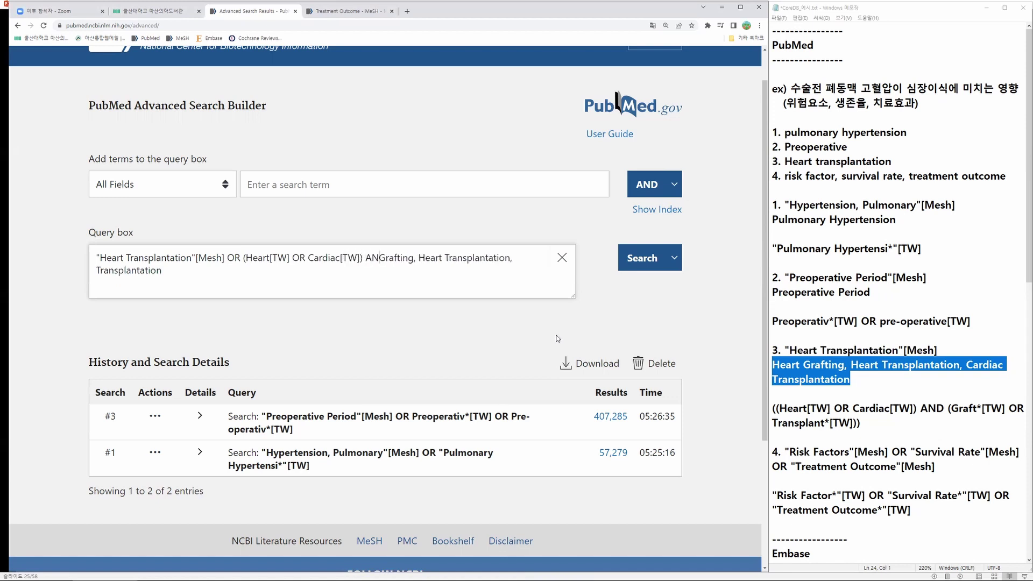
pyautogui.write('(')
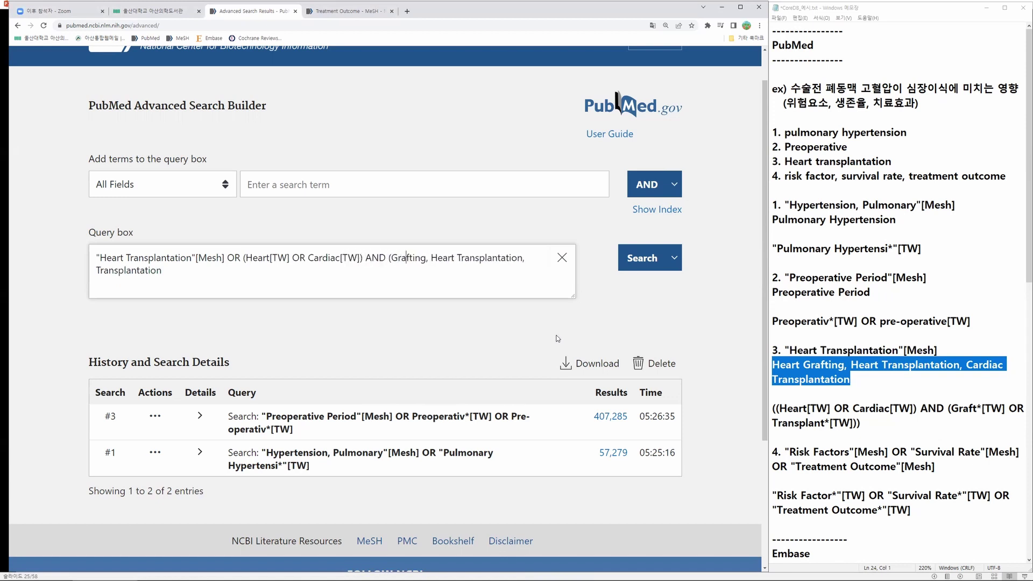
pyautogui.press('Delete')
pyautogui.press('Delete')
pyautogui.press('Delete')
pyautogui.press('Delete')
pyautogui.write('*[TW] OR')
pyautogui.press('Delete')
pyautogui.press('Delete')
pyautogui.press('Delete')
pyautogui.press('Delete')
pyautogui.press('Delete')
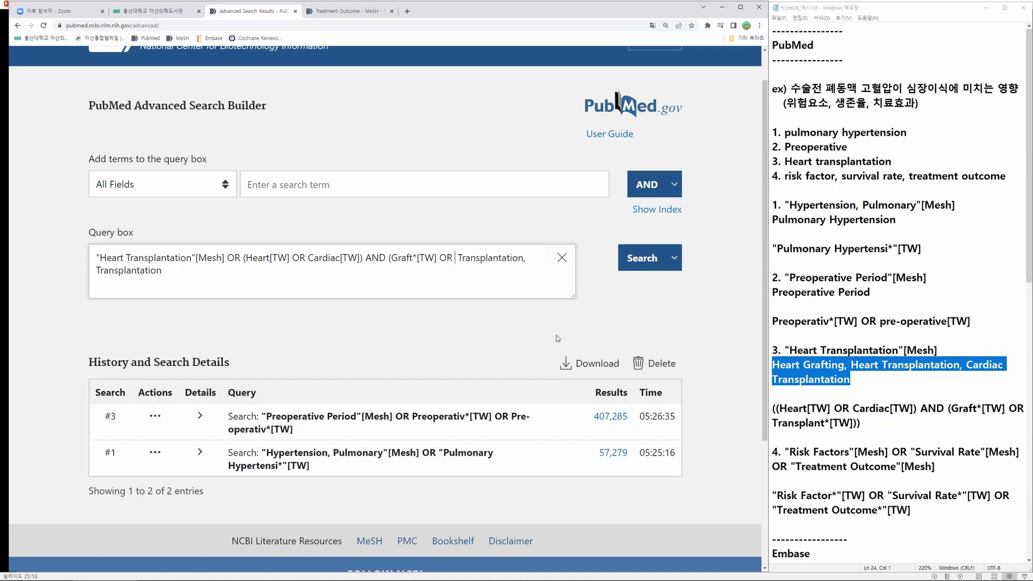
pyautogui.press('Delete')
pyautogui.press('Right')
pyautogui.press('Right')
pyautogui.press('Right')
pyautogui.press('Right')
pyautogui.press('Delete')
pyautogui.press('Delete')
pyautogui.press('Delete')
pyautogui.press('Delete')
pyautogui.press('Delete')
pyautogui.write('*[TW]))')
# Step: Insert an extra opening parenthesis before (Heart[TW] to group the whole free-text part of the query
pyautogui.press('Left')
pyautogui.press('Left')
pyautogui.press('Left')
pyautogui.press('Left')
pyautogui.press('Left')
pyautogui.press('Left')
pyautogui.press('Left')
pyautogui.press('Left')
pyautogui.press('Left')
pyautogui.press('Left')
pyautogui.press('Left')
pyautogui.press('Left')
pyautogui.press('Left')
pyautogui.press('Left')
pyautogui.press('Left')
pyautogui.press('Left')
pyautogui.press('Left')
pyautogui.press('Left')
pyautogui.press('Left')
pyautogui.press('Left')
pyautogui.write('(')
# Step: Remove the leftover word Transplantation from the end of the query and add the heart transplantation search to the history
pyautogui.hotkey('ctrl', 'End')
pyautogui.press('BackSpace')
pyautogui.press('BackSpace')
pyautogui.press('BackSpace')
pyautogui.press('BackSpace')
pyautogui.press('BackSpace')
pyautogui.press('BackSpace')
pyautogui.press('BackSpace')
pyautogui.press('BackSpace')
pyautogui.press('BackSpace')
pyautogui.press('BackSpace')
pyautogui.press('BackSpace')
pyautogui.press('BackSpace')
pyautogui.press('BackSpace')
pyautogui.press('BackSpace')
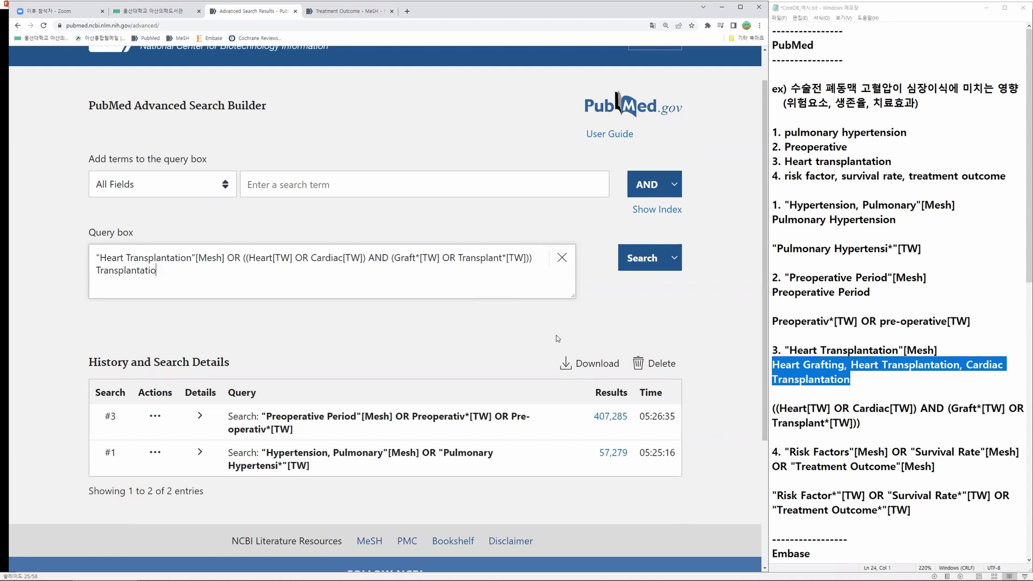
pyautogui.press('BackSpace')
pyautogui.click(673, 257)
pyautogui.click(641, 283)
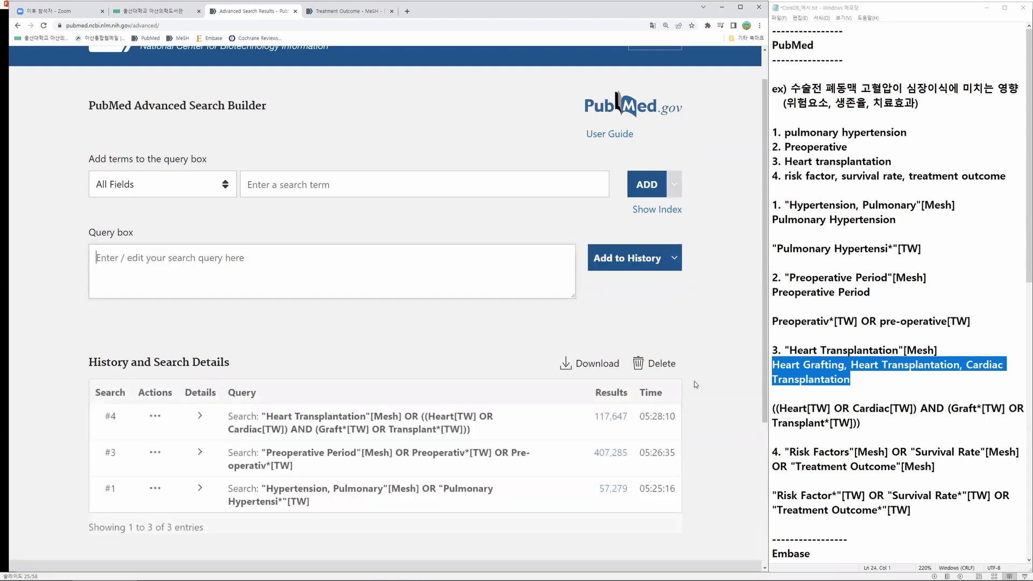
# Step: Open the results of search #4 and check the highlighted heart and cardiac transplantation terms in the articles
pyautogui.click(616, 417)
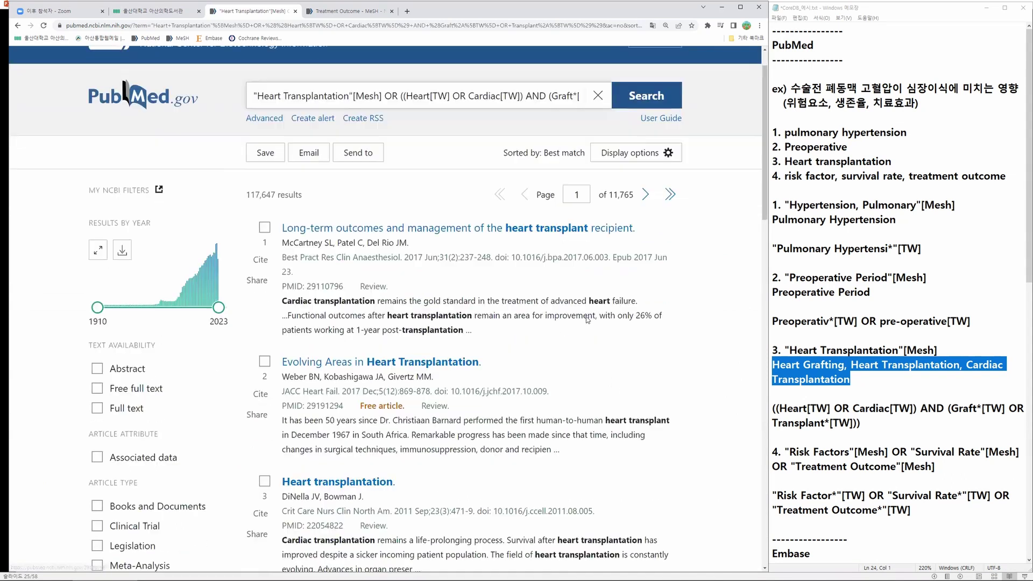
pyautogui.scroll(-7, 587, 316)
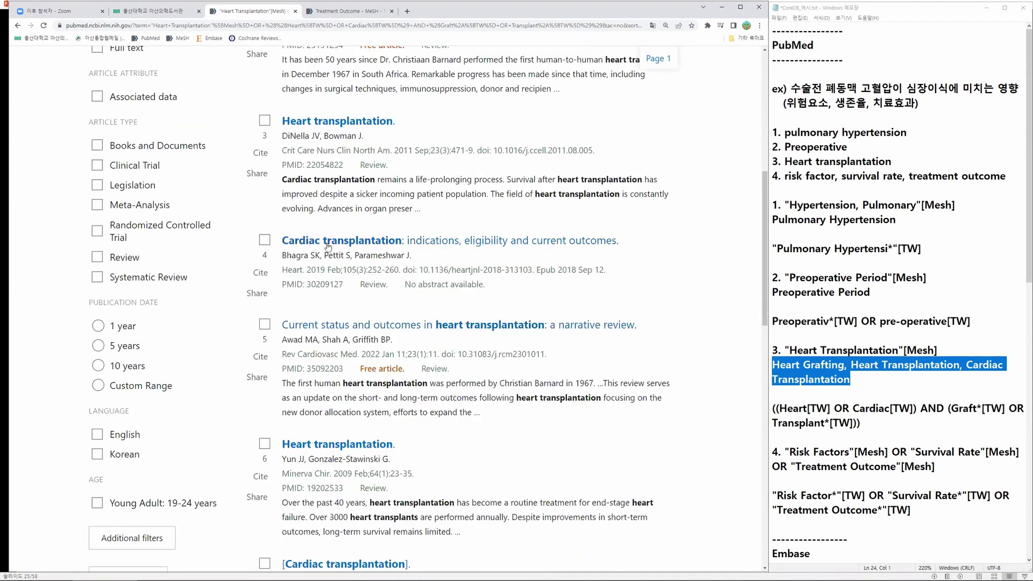
pyautogui.scroll(-7, 491, 490)
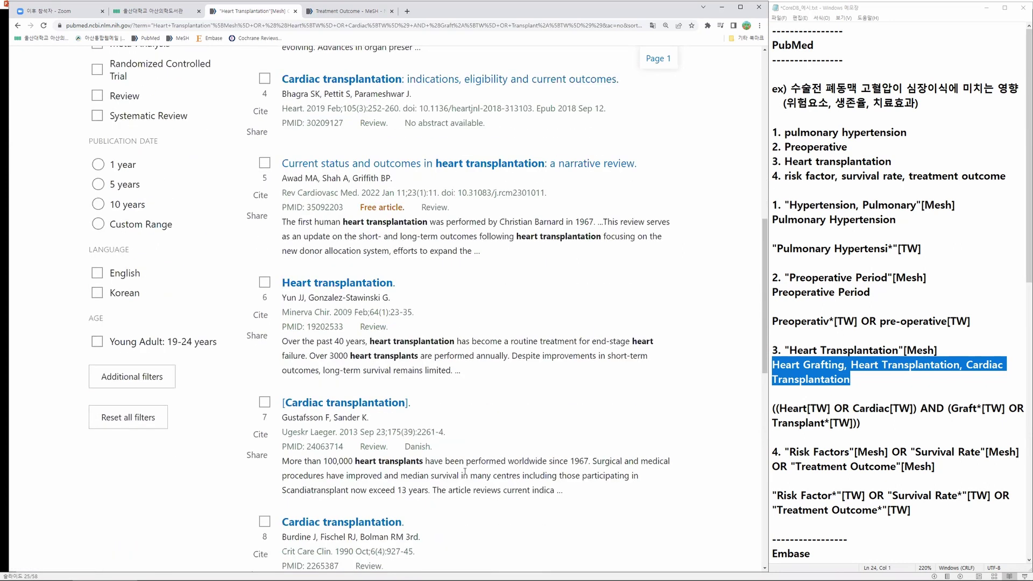
pyautogui.scroll(14, 544, 532)
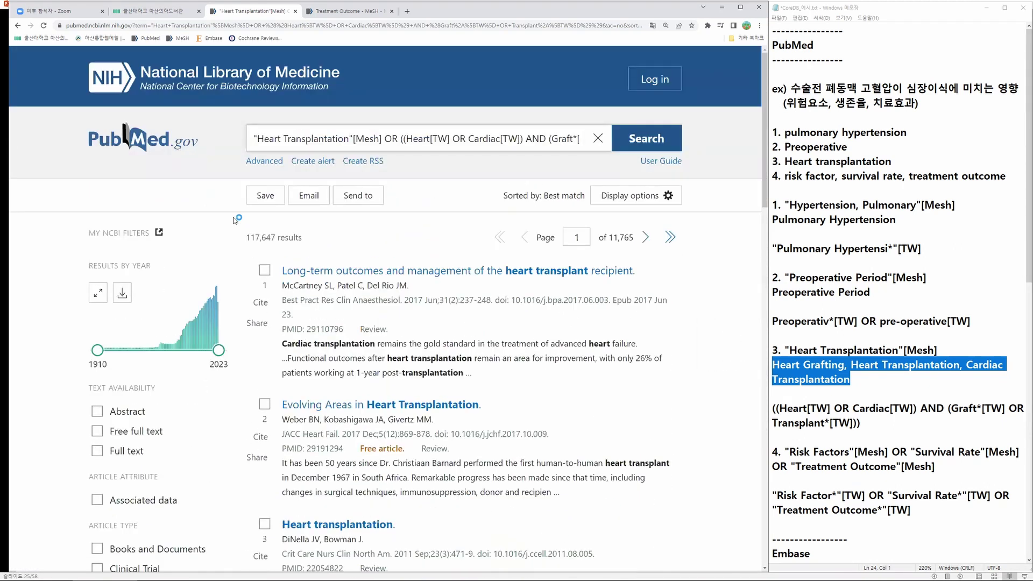
# Step: Back in the Advanced Search Builder, enter the notes' Risk Factors, Survival Rate and Treatment Outcome [Mesh] string twice, joined by OR
pyautogui.click(260, 162)
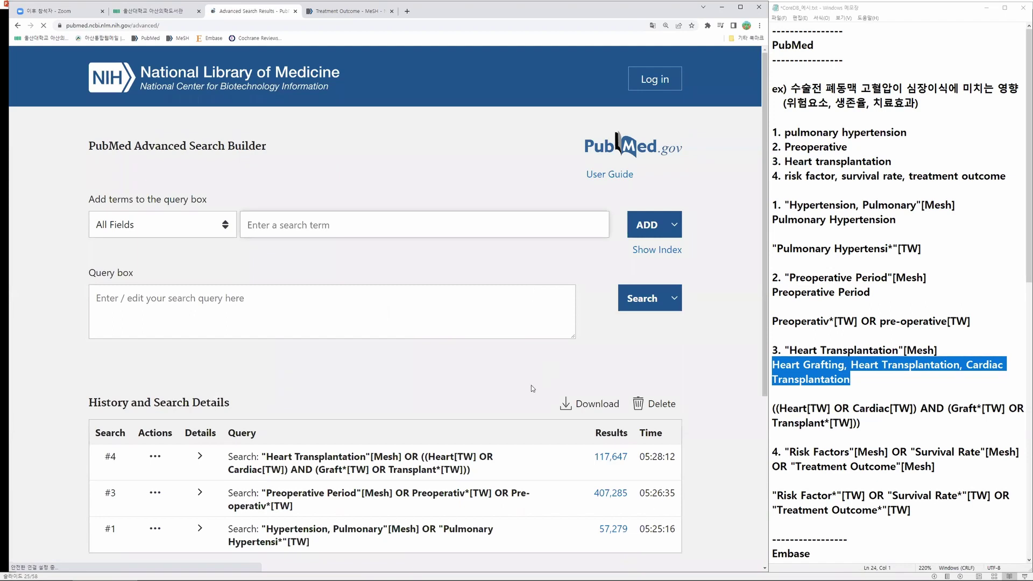
pyautogui.scroll(-2, 536, 323)
pyautogui.moveTo(786, 451); pyautogui.dragTo(961, 468)
pyautogui.hotkey('ctrl', 'c')
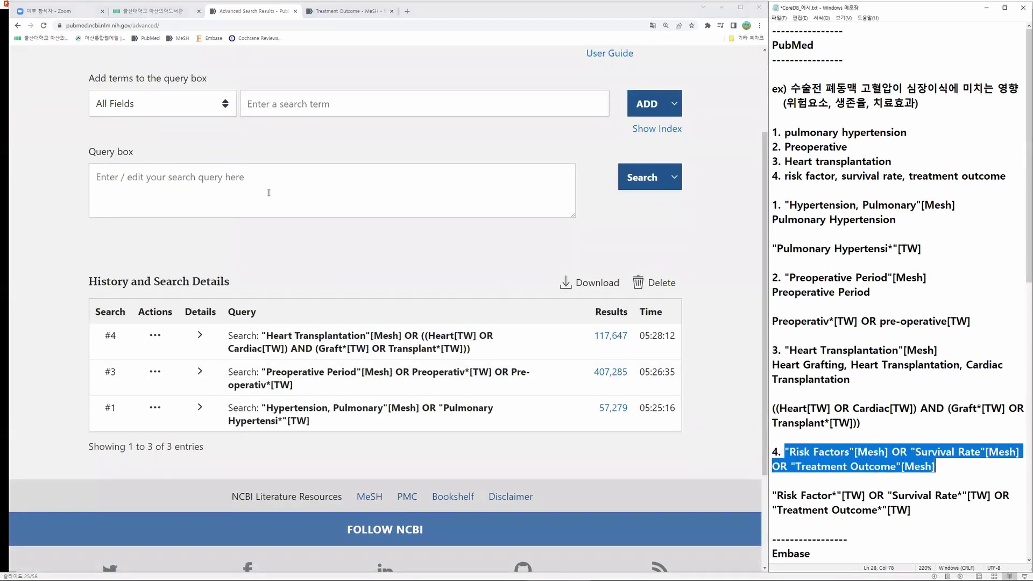
pyautogui.click(268, 191)
pyautogui.hotkey('ctrl', 'v')
pyautogui.write('OR')
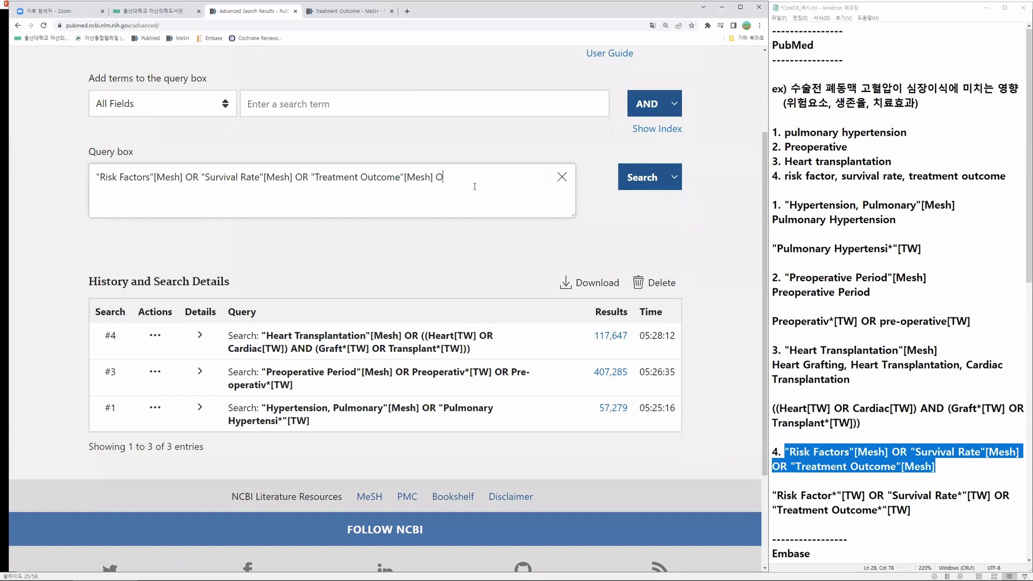
pyautogui.hotkey('ctrl', 'v')
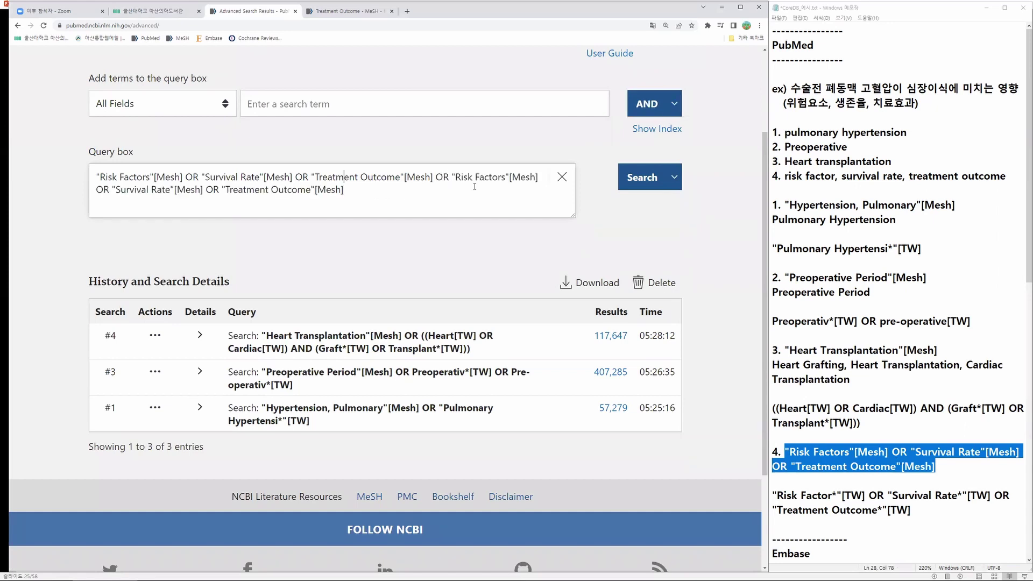
# Step: Change the second "Risk Factors"[Mesh] in the query to "Risk Factor*"[TW]
pyautogui.click(502, 177)
pyautogui.press('Delete')
pyautogui.write('*')
pyautogui.press('Right')
pyautogui.press('Right')
pyautogui.write('TW')
pyautogui.press('Delete')
pyautogui.press('Delete')
pyautogui.press('Delete')
pyautogui.press('Delete')
pyautogui.press('Right')
pyautogui.press('Right')
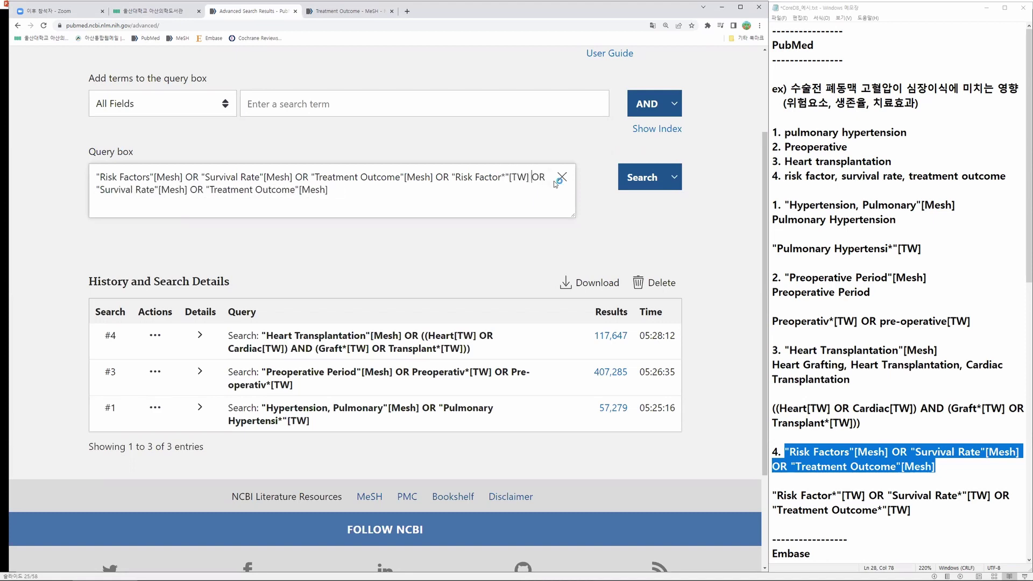
# Step: Change the second "Survival Rate"[Mesh] in the query to "Survival Rate*"[TW]
pyautogui.write('*')
pyautogui.press('Right')
pyautogui.write('TW')
pyautogui.press('Delete')
pyautogui.press('Delete')
pyautogui.press('Delete')
pyautogui.press('Delete')
pyautogui.press('Right')
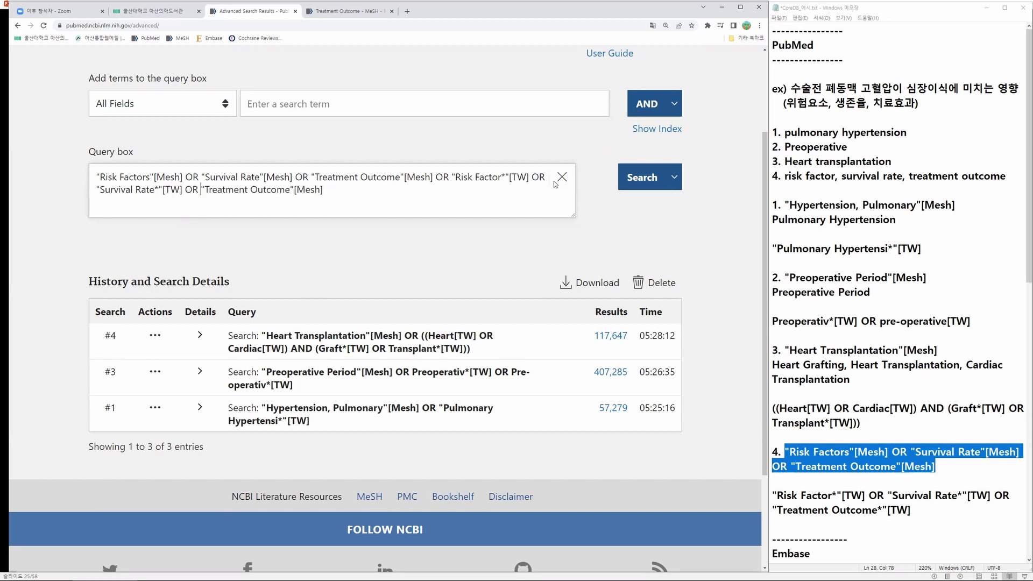
# Step: Change the second "Treatment Outcome"[Mesh] to "Treatment Outcome*"[TW] and add the query to the search history
pyautogui.write('*')
pyautogui.press('Delete')
pyautogui.press('Delete')
pyautogui.press('Delete')
pyautogui.press('Delete')
pyautogui.write('TW')
pyautogui.click(675, 178)
pyautogui.click(665, 205)
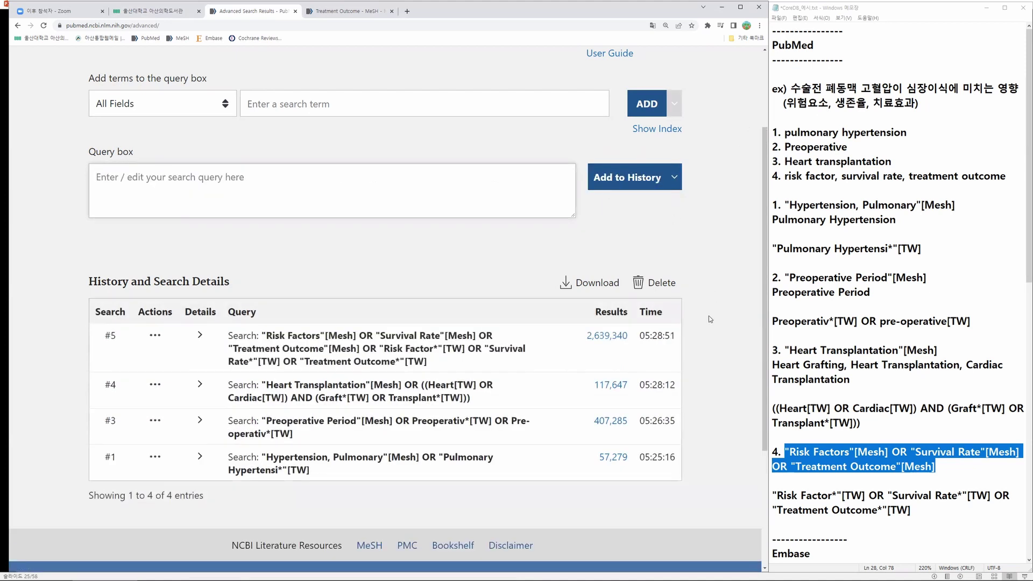
# Step: Combine the four concept searches as #1 and #3 and #4 and #5 and add the query to the history
pyautogui.click(168, 193)
pyautogui.write('#1 and')
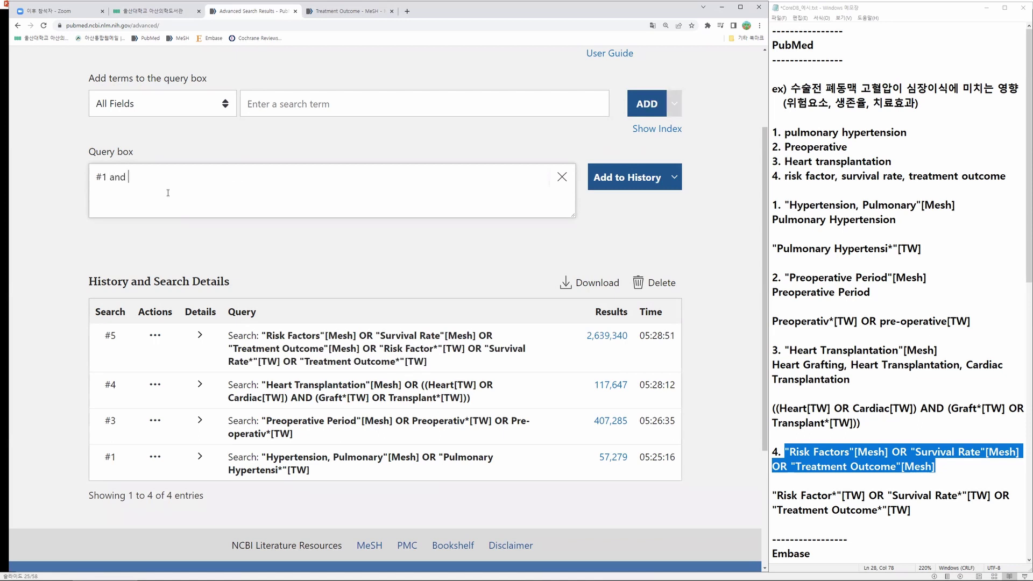
pyautogui.write(' #3 an')
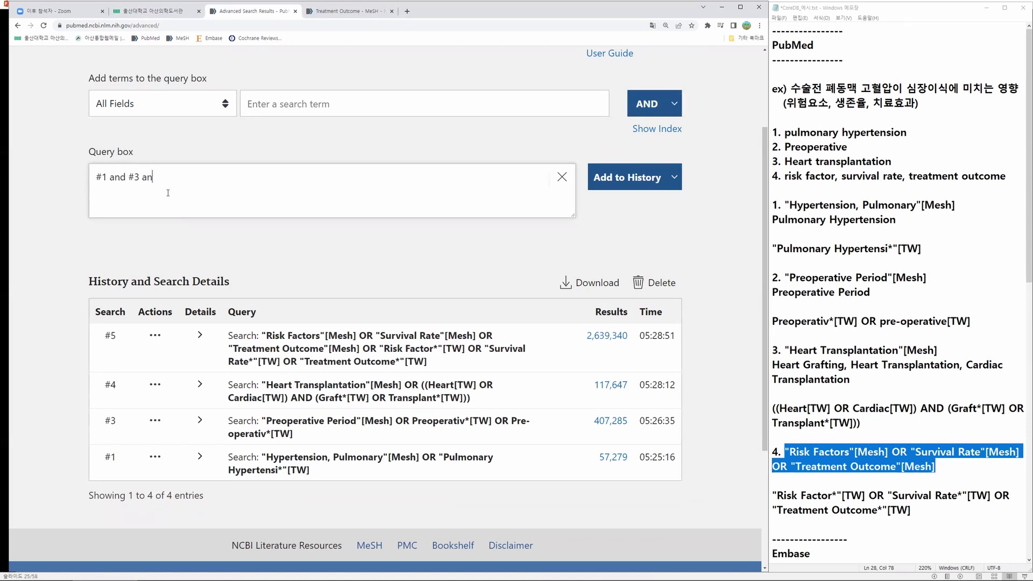
pyautogui.write('d #4 and #5')
pyautogui.click(634, 184)
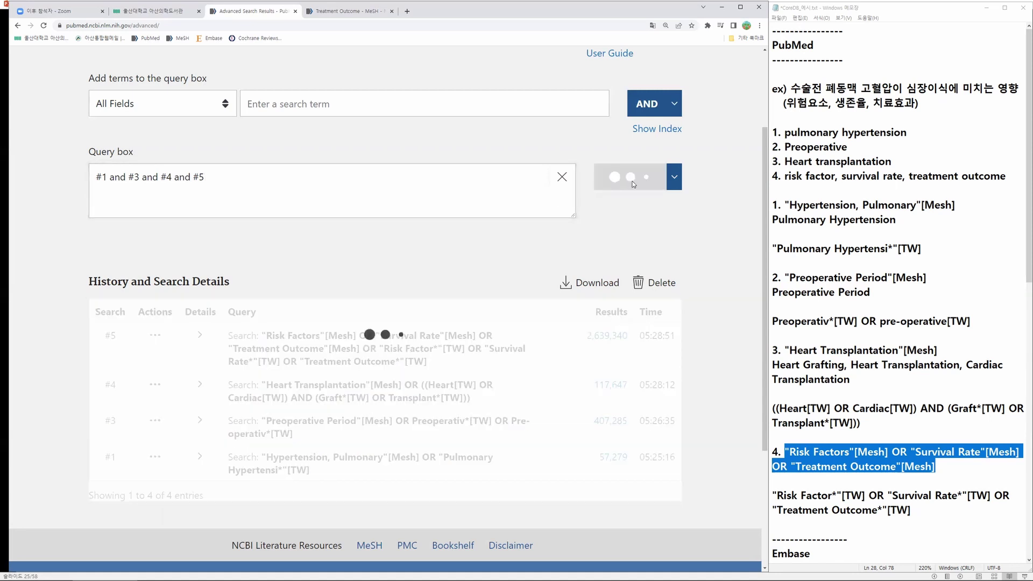
# Step: Open the results of the combined search and examine the highlighted concept terms in the listed articles
pyautogui.click(620, 336)
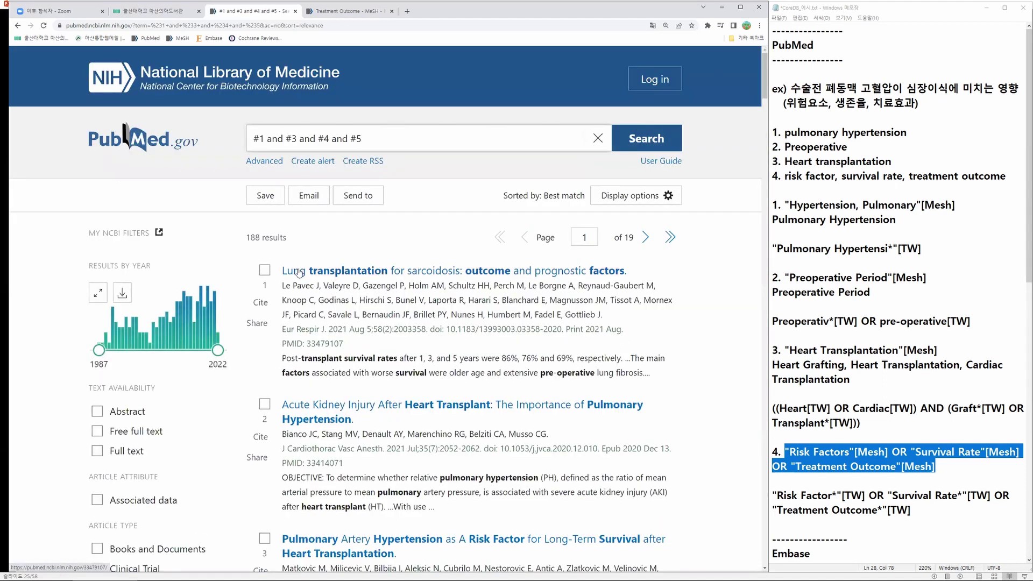
pyautogui.scroll(-1, 558, 287)
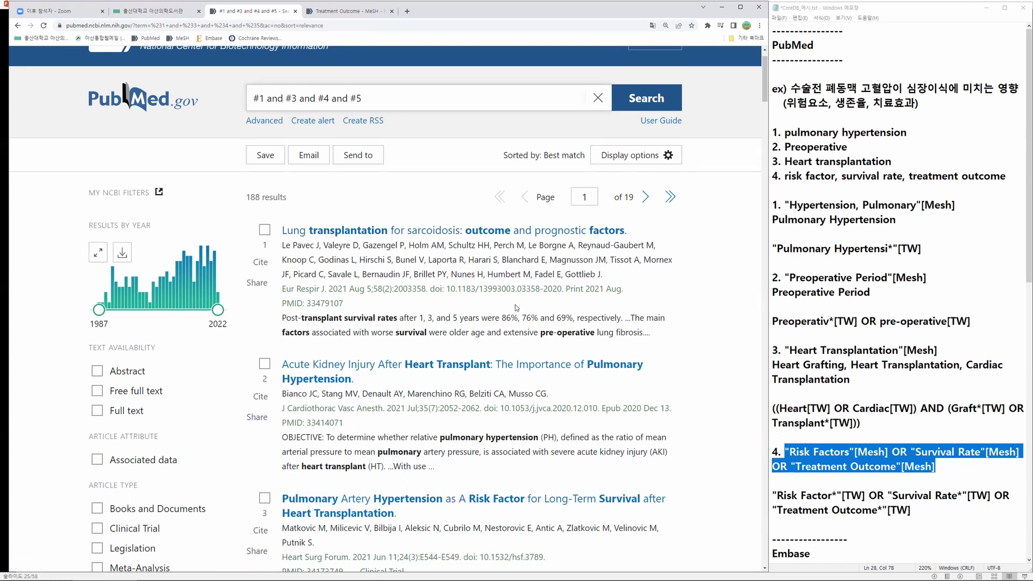
pyautogui.scroll(-4, 515, 307)
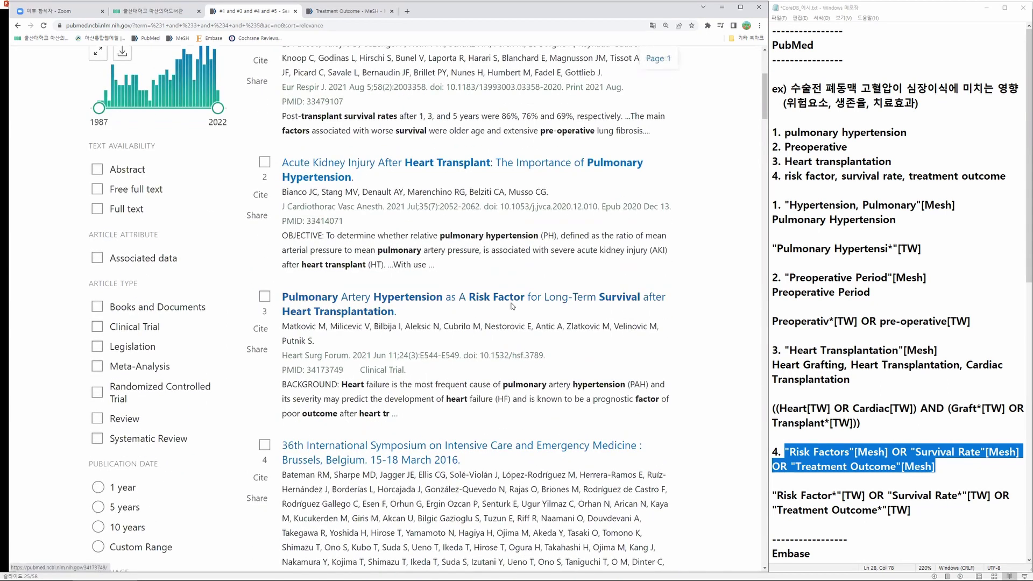
# Step: Look through the remaining articles of the combined search and return to the Advanced Search Builder
pyautogui.scroll(-1, 512, 305)
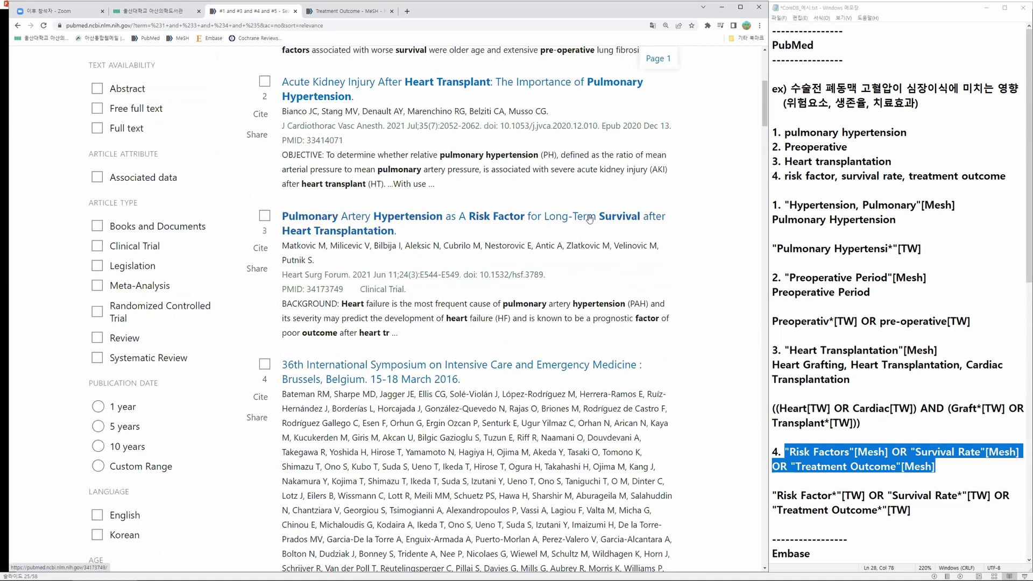
pyautogui.scroll(-1, 596, 290)
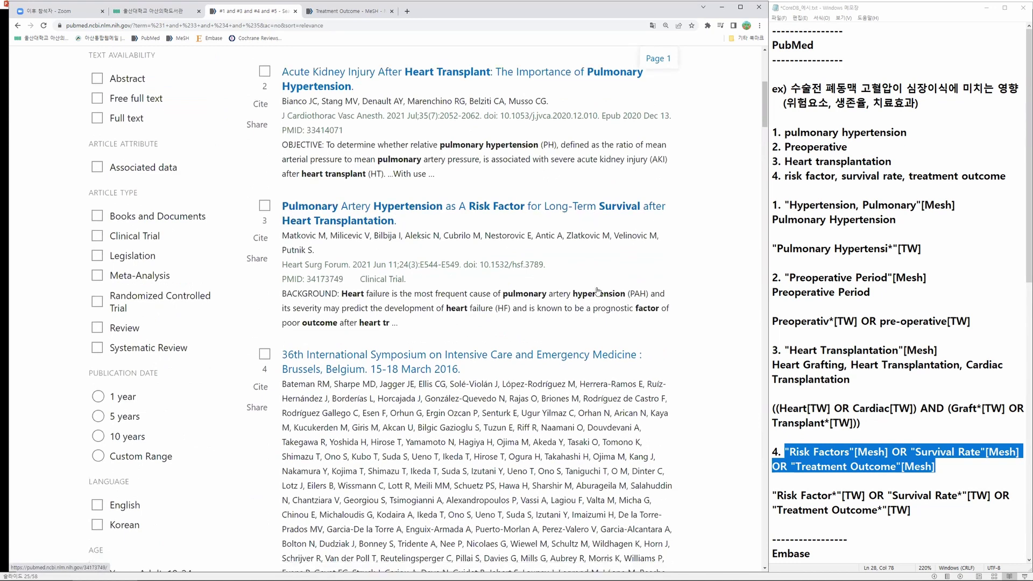
pyautogui.scroll(-12, 596, 291)
pyautogui.scroll(-15, 622, 337)
pyautogui.moveTo(770, 278); pyautogui.dragTo(780, 45)
pyautogui.click(276, 161)
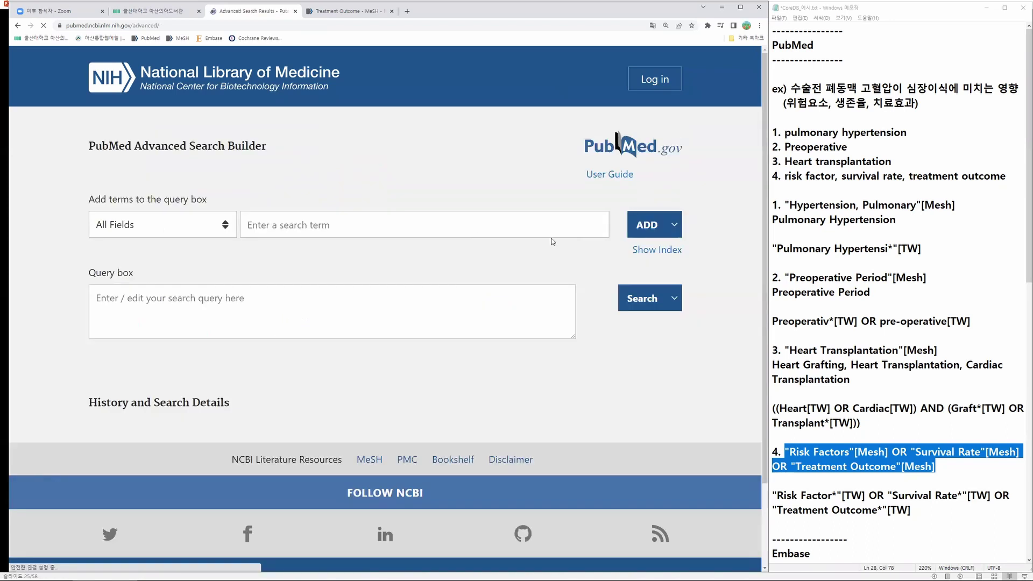
# Step: Download the search history as a CSV file and open it in Excel in a reduced window
pyautogui.scroll(-2, 691, 408)
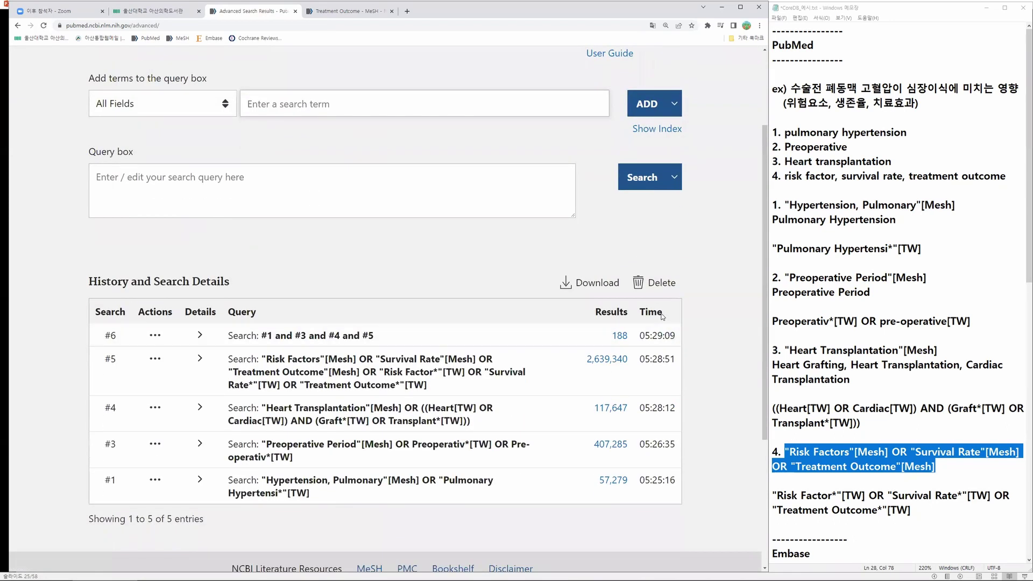
pyautogui.click(588, 283)
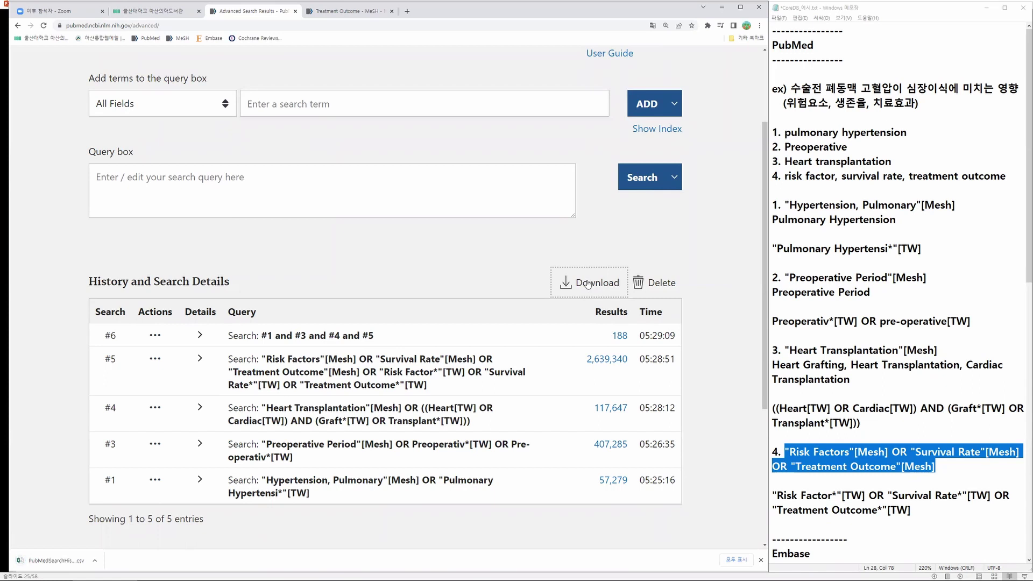
pyautogui.click(52, 564)
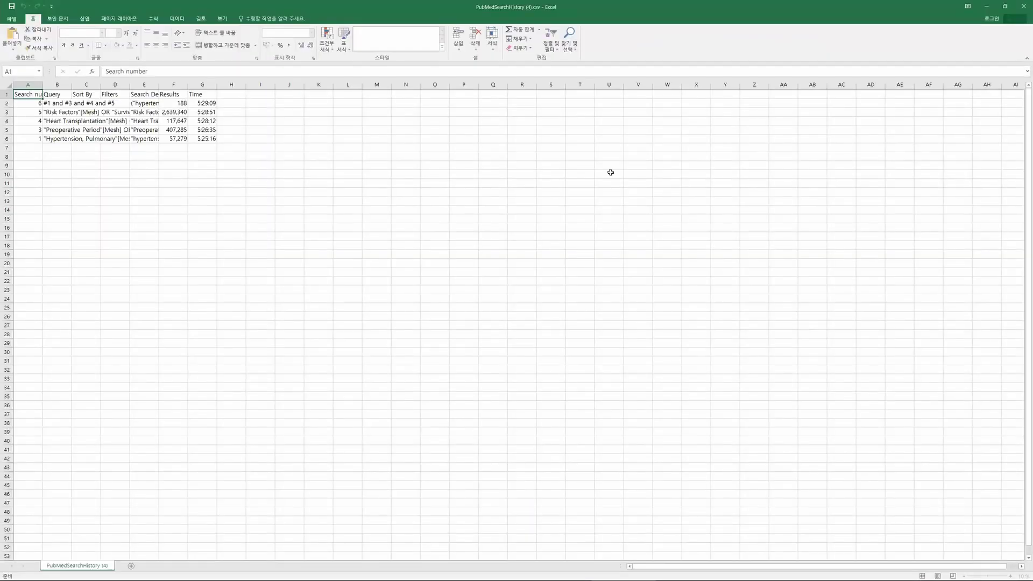
pyautogui.click(1005, 6)
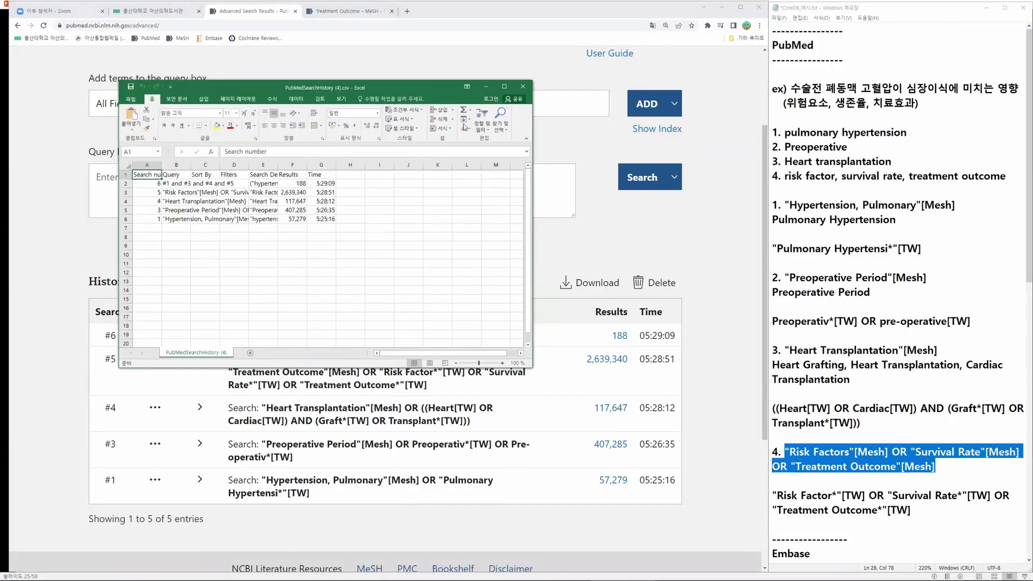
pyautogui.moveTo(420, 87); pyautogui.dragTo(564, 67)
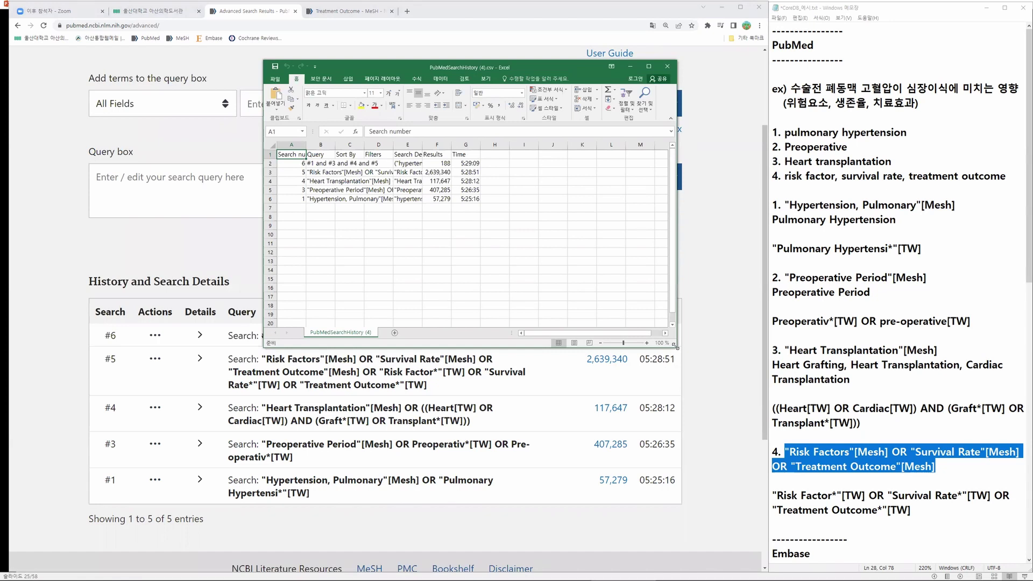
pyautogui.moveTo(674, 346); pyautogui.dragTo(683, 308)
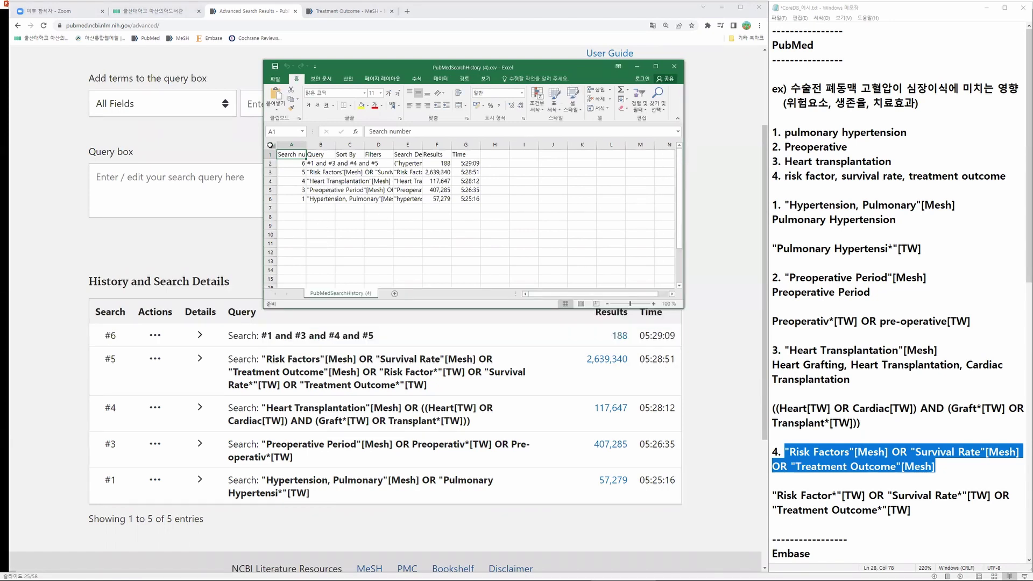
# Step: Set the font size of the whole sheet to 22 and enlarge the Excel window
pyautogui.click(271, 145)
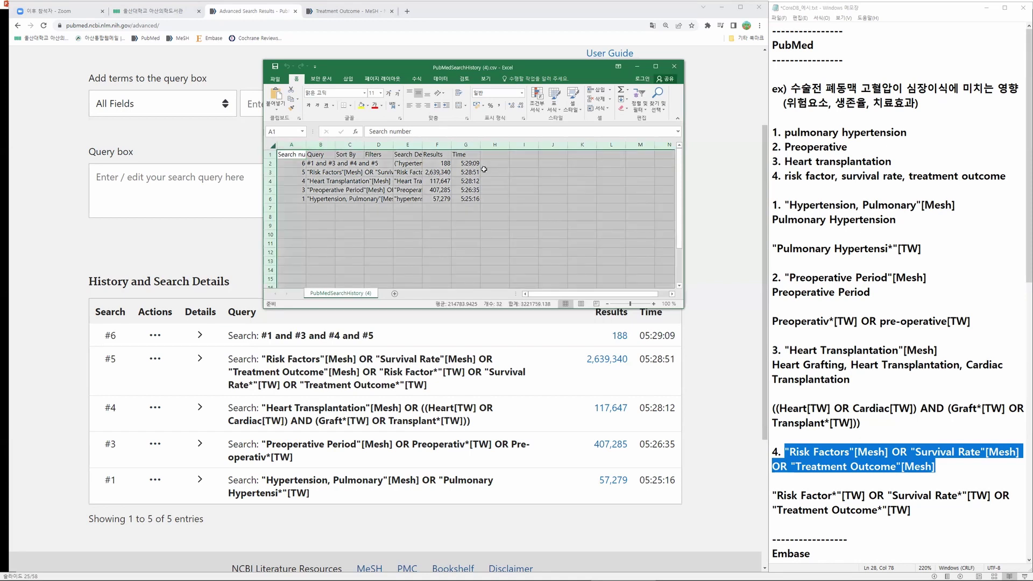
pyautogui.click(388, 93)
pyautogui.click(388, 93)
pyautogui.click(388, 94)
pyautogui.click(388, 94)
pyautogui.click(388, 94)
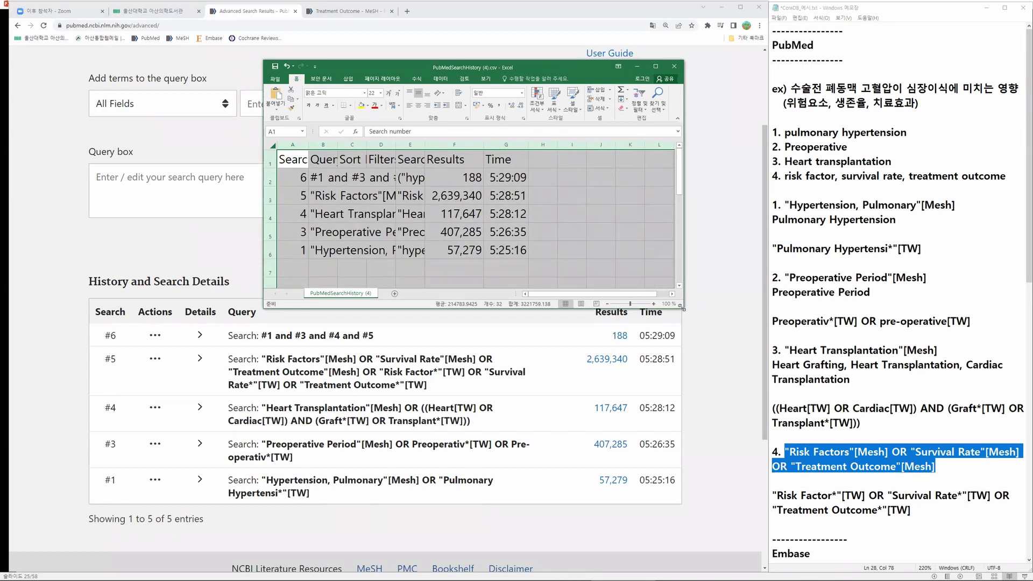
pyautogui.moveTo(681, 307); pyautogui.dragTo(774, 358)
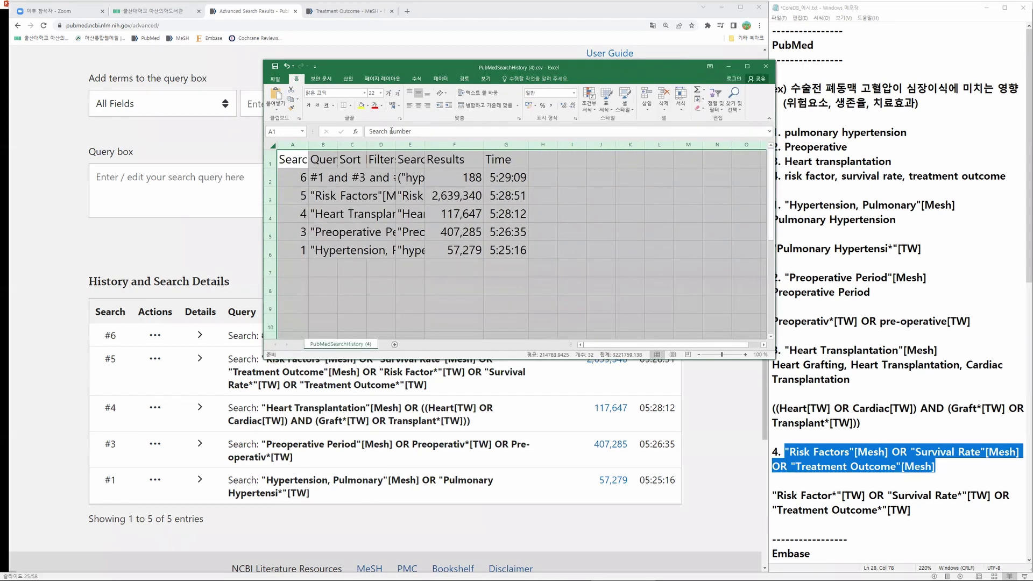
# Step: Widen the Query column and delete the Sort By, Filters and Search Details columns
pyautogui.click(342, 160)
pyautogui.moveTo(338, 145); pyautogui.dragTo(456, 144)
pyautogui.click(504, 161)
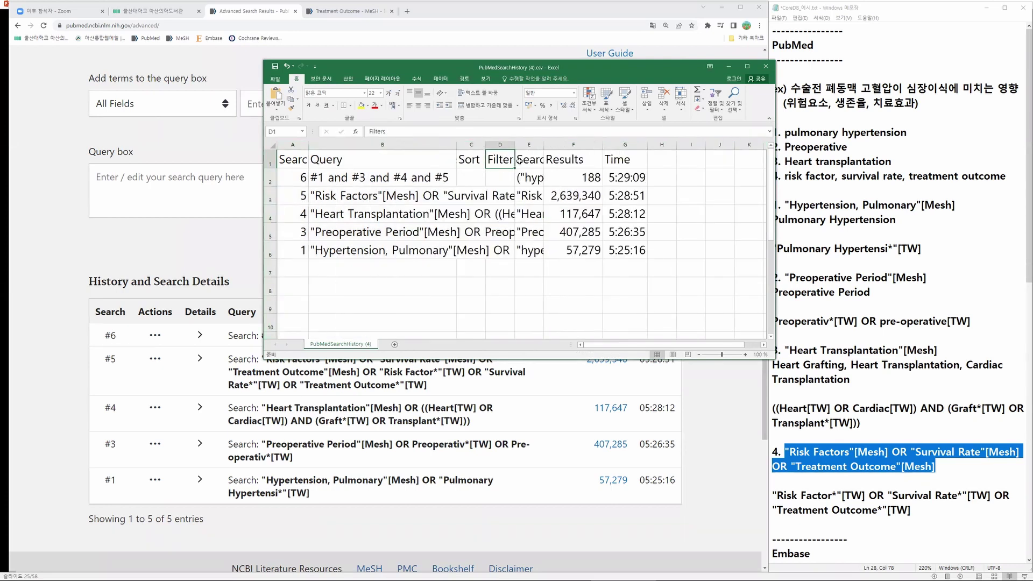
pyautogui.click(541, 160)
pyautogui.moveTo(470, 144); pyautogui.dragTo(527, 144)
pyautogui.rightClick(524, 149)
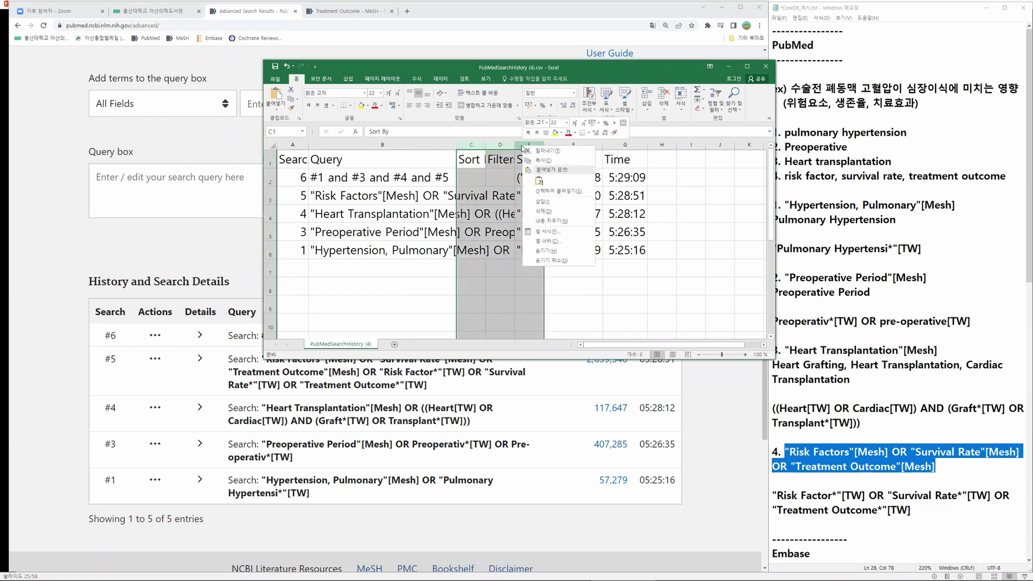
pyautogui.click(544, 211)
# Step: Widen the Query column further and delete the Time column
pyautogui.click(382, 145)
pyautogui.moveTo(457, 144); pyautogui.dragTo(600, 151)
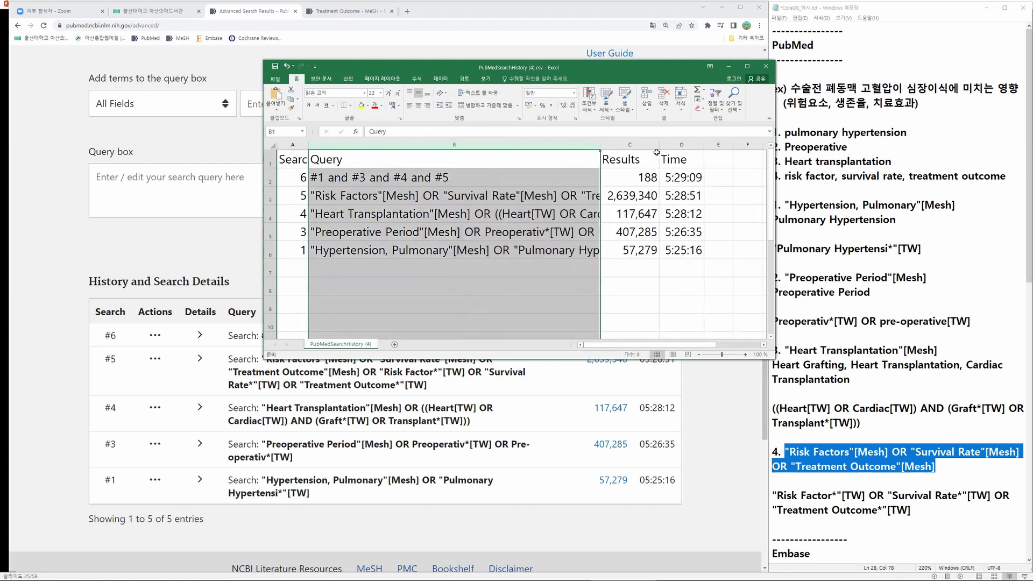
pyautogui.click(644, 145)
pyautogui.click(682, 144)
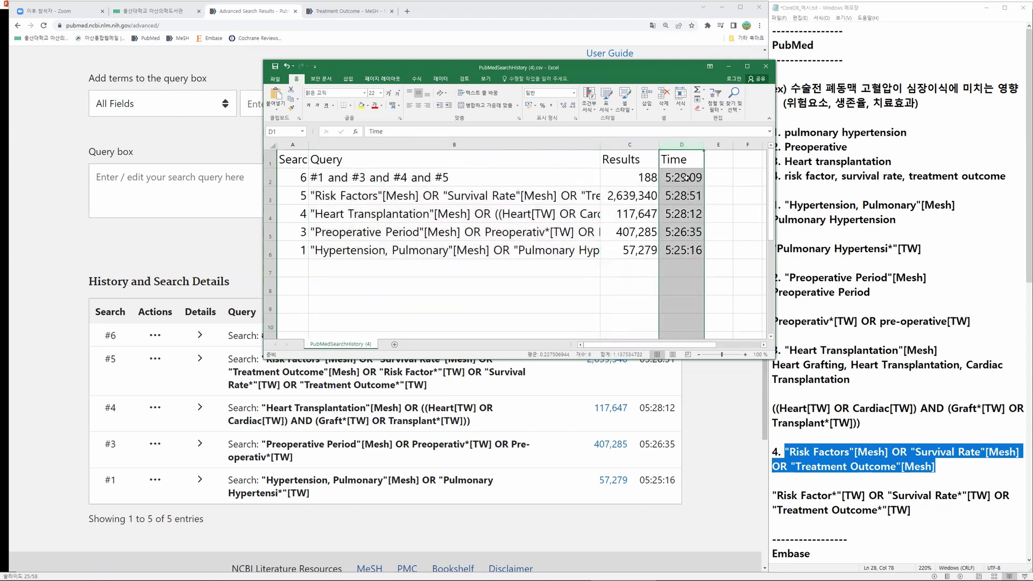
pyautogui.rightClick(679, 141)
pyautogui.click(709, 210)
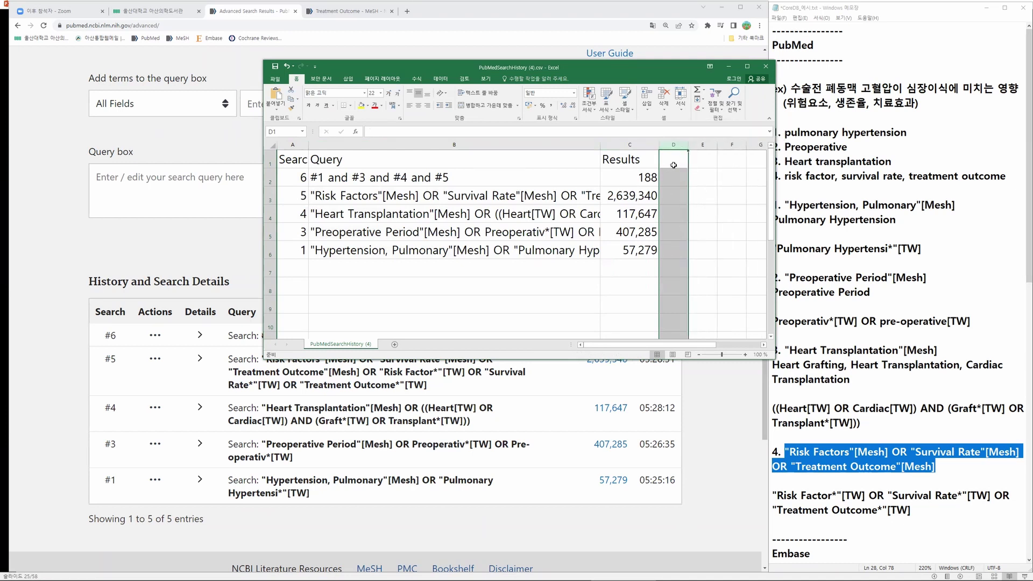
pyautogui.moveTo(687, 148); pyautogui.dragTo(703, 148)
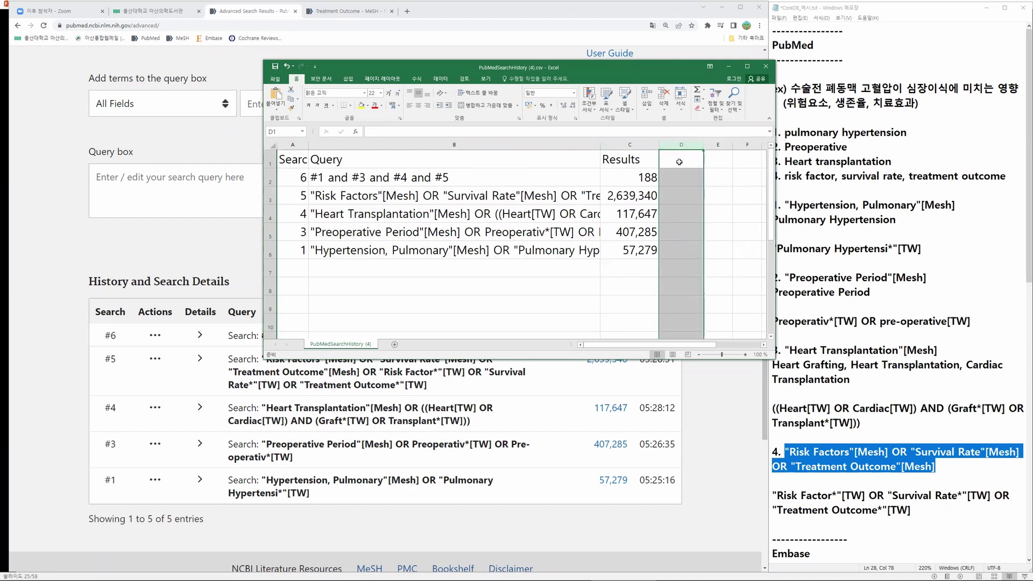
# Step: Sort the five search rows in ascending order by search number
pyautogui.moveTo(270, 180); pyautogui.dragTo(288, 246)
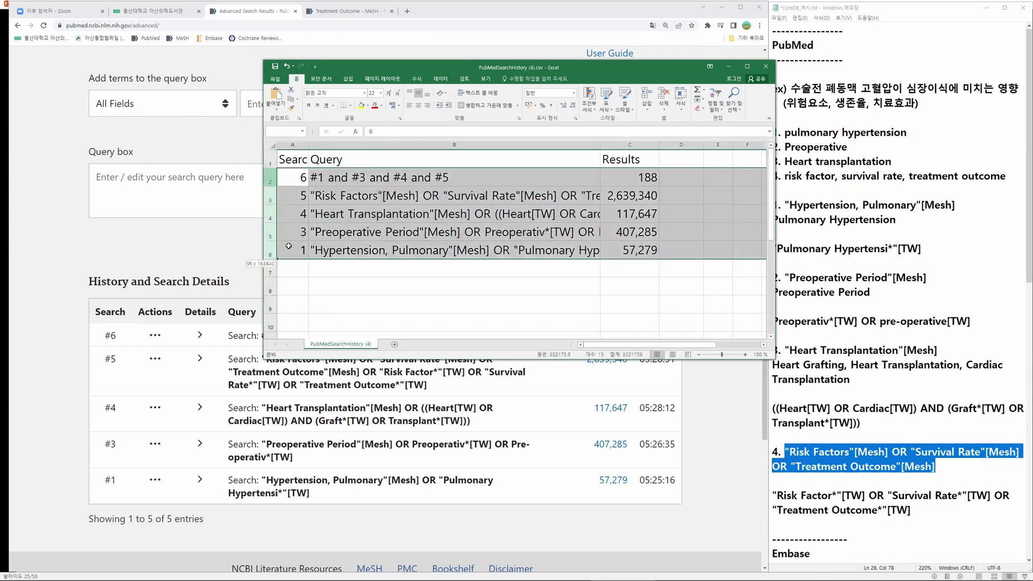
pyautogui.click(715, 99)
pyautogui.click(742, 118)
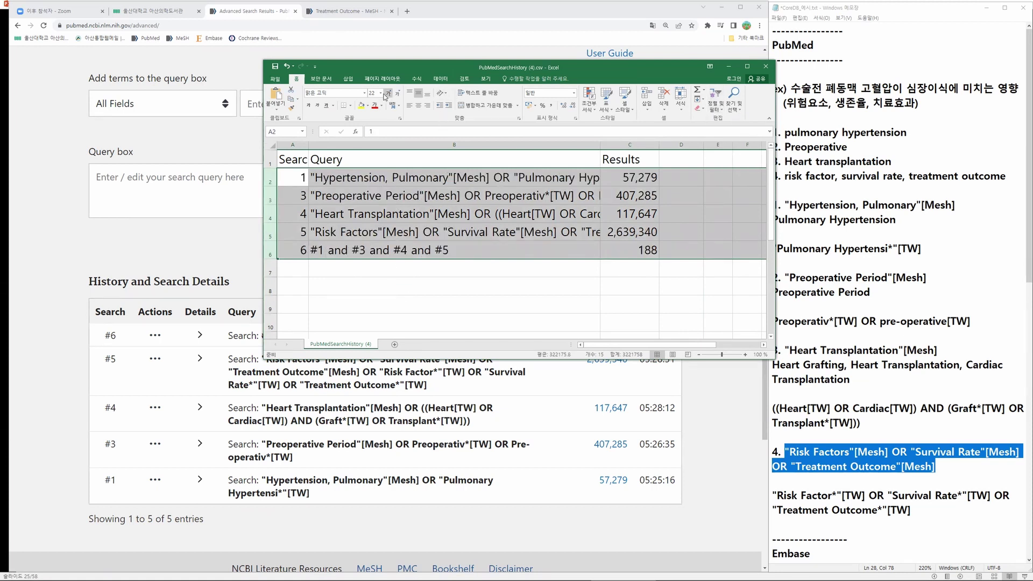
# Step: Wrap the text in a further widened Query column and centre the header row
pyautogui.click(339, 159)
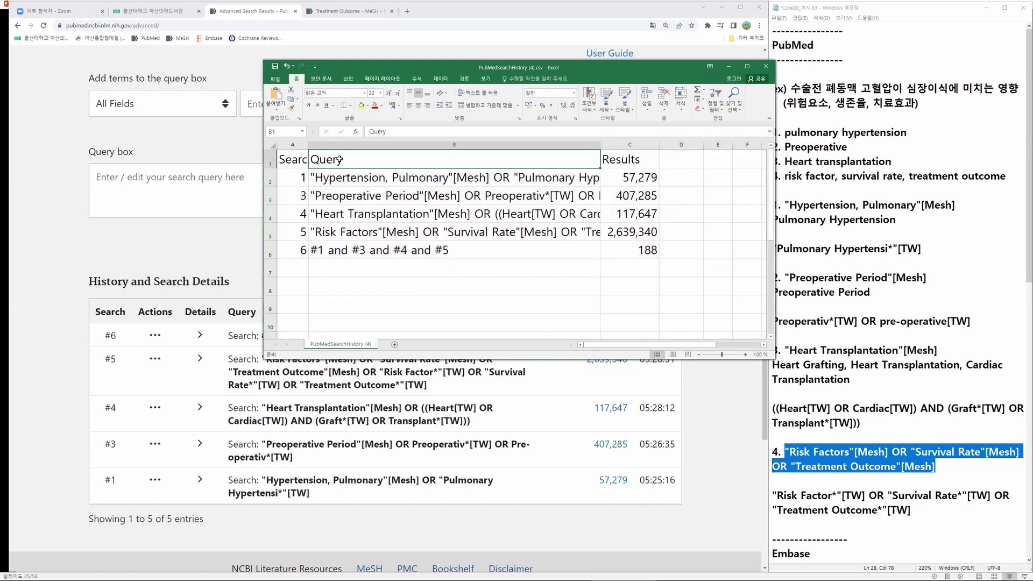
pyautogui.click(521, 145)
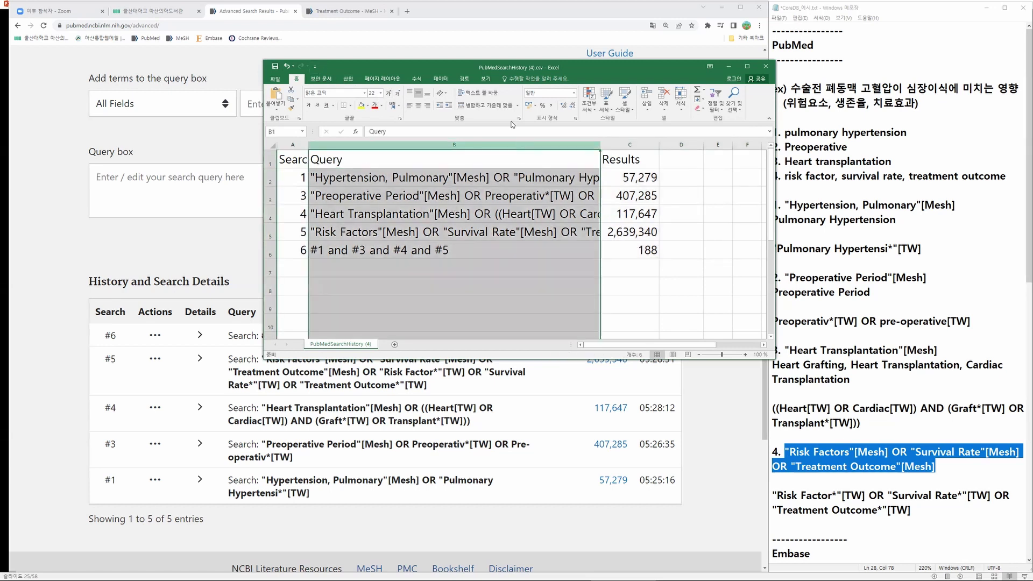
pyautogui.click(481, 93)
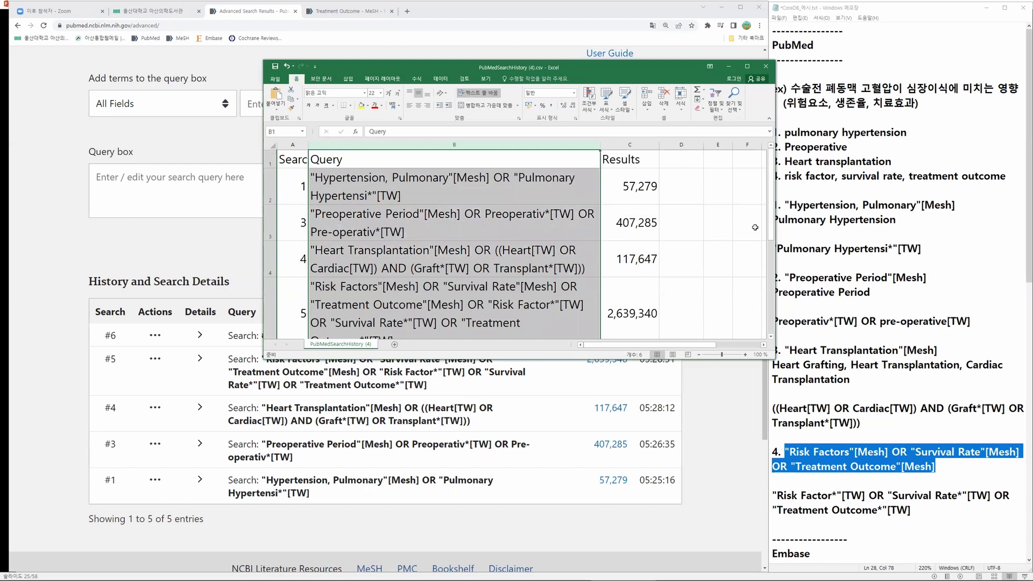
pyautogui.moveTo(776, 228); pyautogui.dragTo(799, 389)
pyautogui.moveTo(601, 145); pyautogui.dragTo(653, 136)
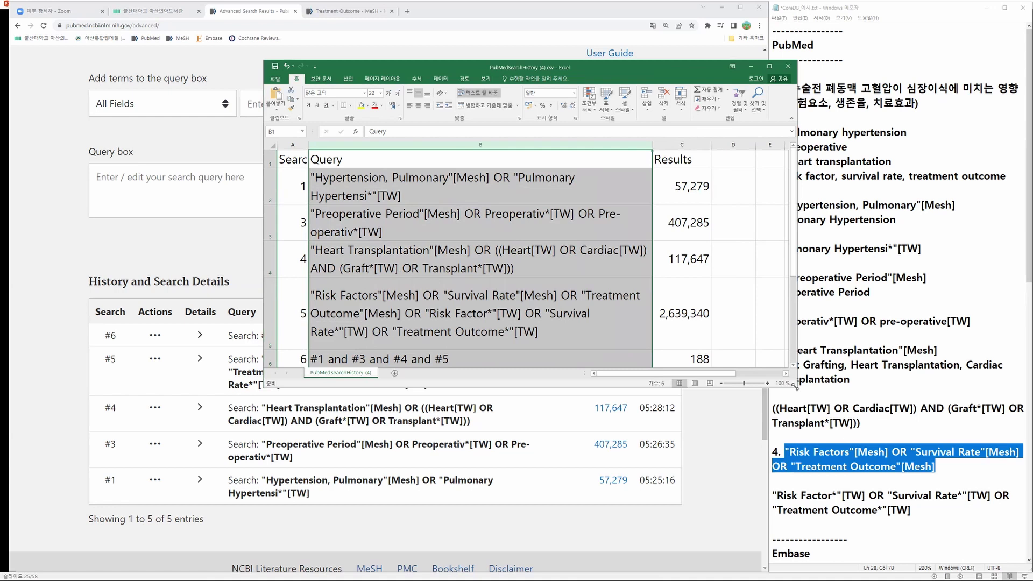
pyautogui.moveTo(795, 385); pyautogui.dragTo(777, 395)
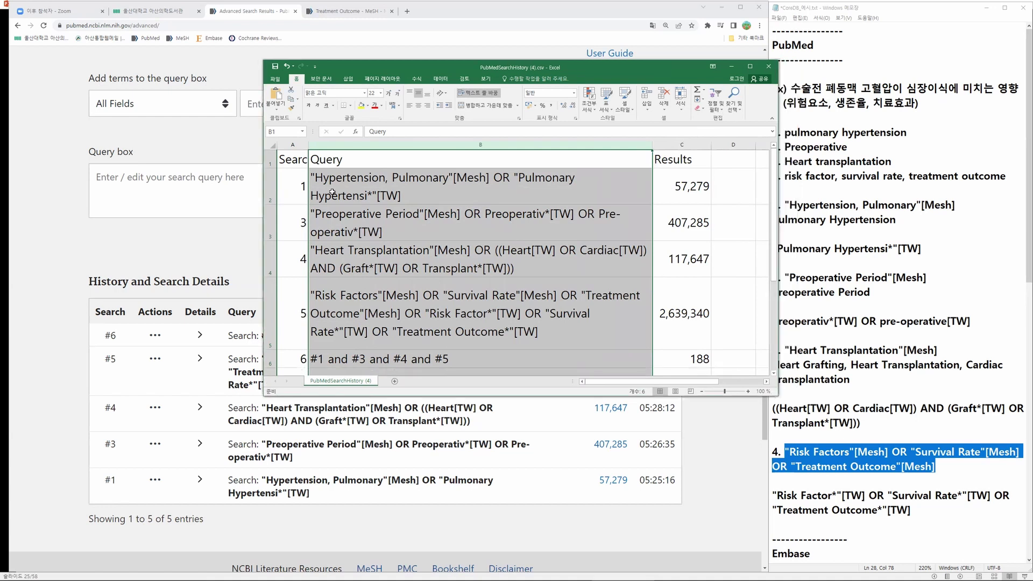
pyautogui.click(270, 159)
pyautogui.click(418, 106)
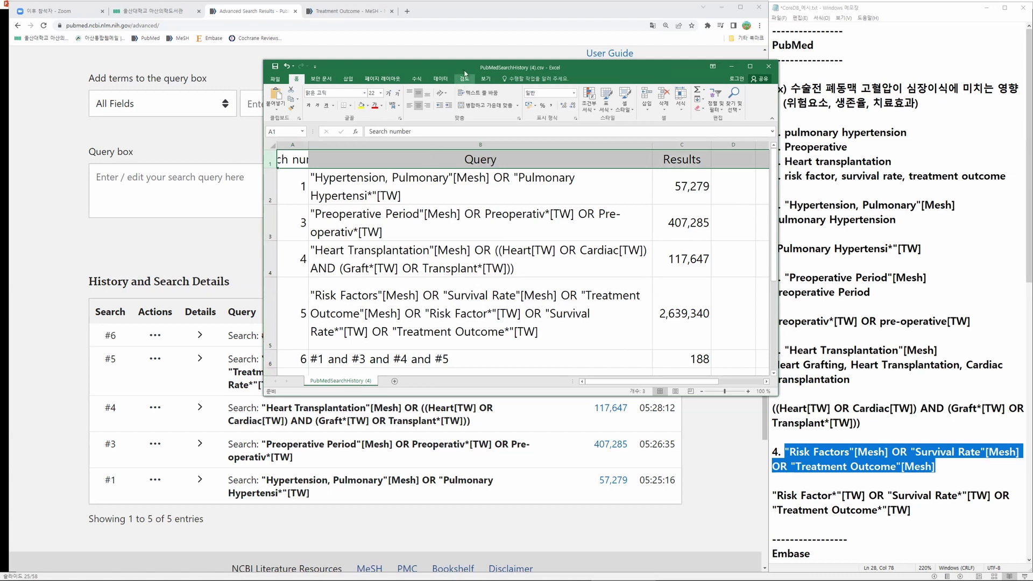
# Step: Save the file as an Excel workbook (*.xlsx) named PubMed in the desktop folder 교육 > Down
pyautogui.click(276, 79)
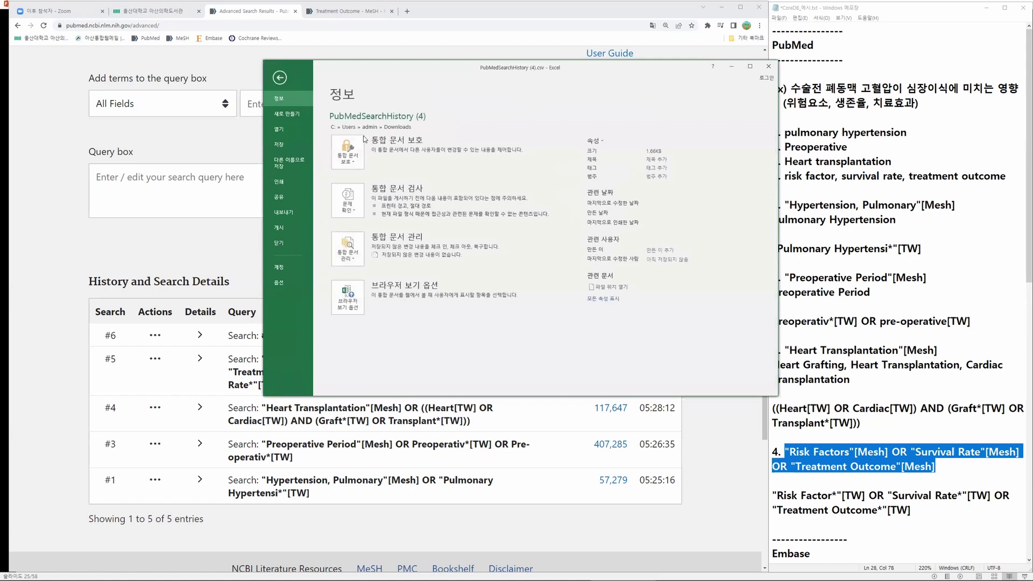
pyautogui.click(285, 79)
pyautogui.click(302, 162)
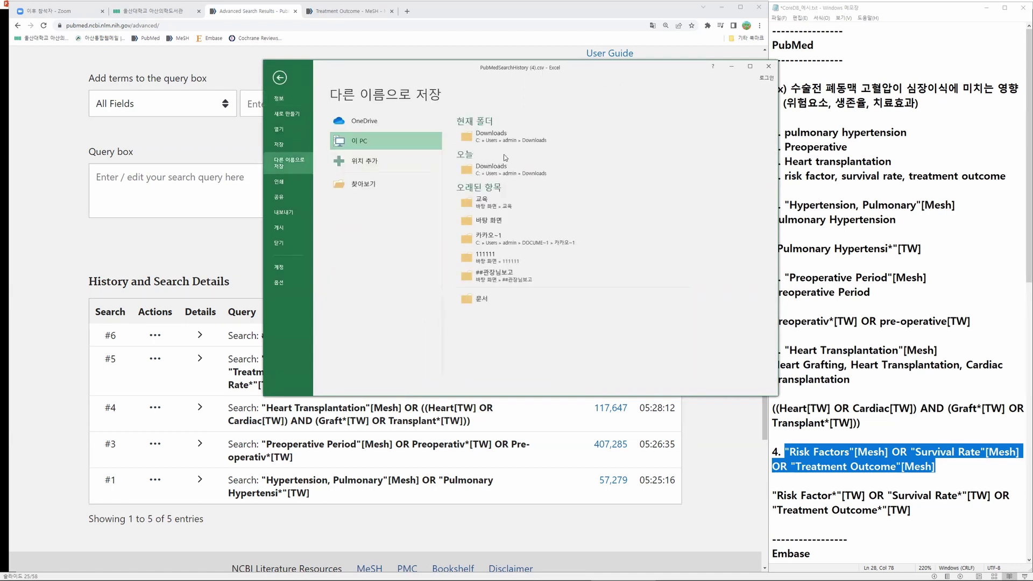
pyautogui.click(521, 139)
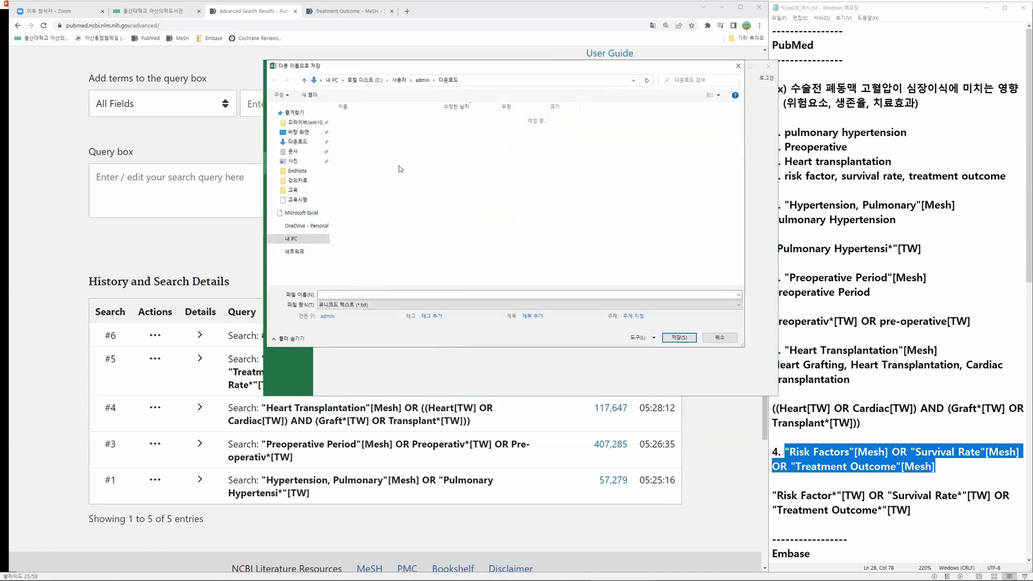
pyautogui.click(294, 136)
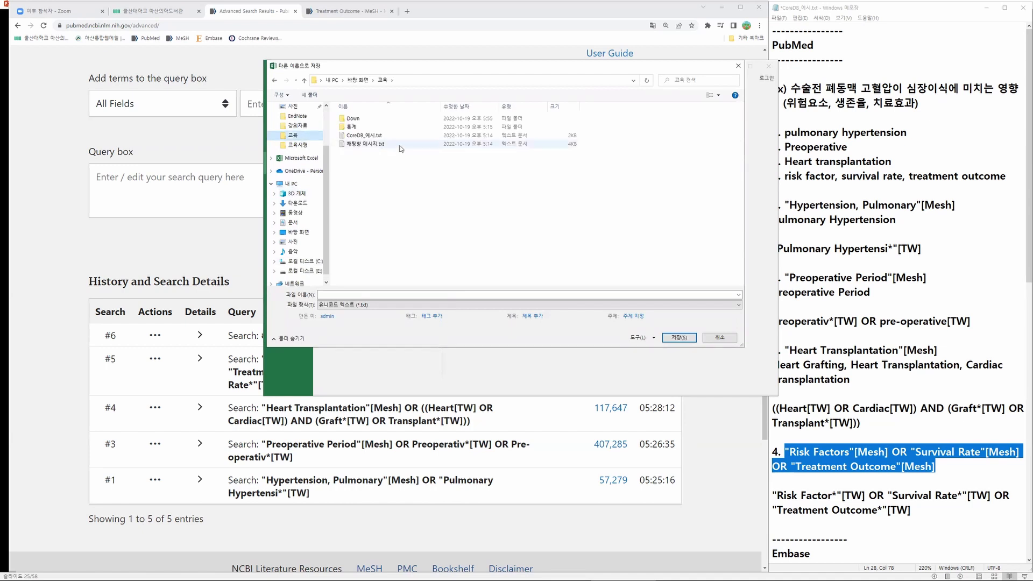
pyautogui.doubleClick(384, 120)
pyautogui.click(385, 305)
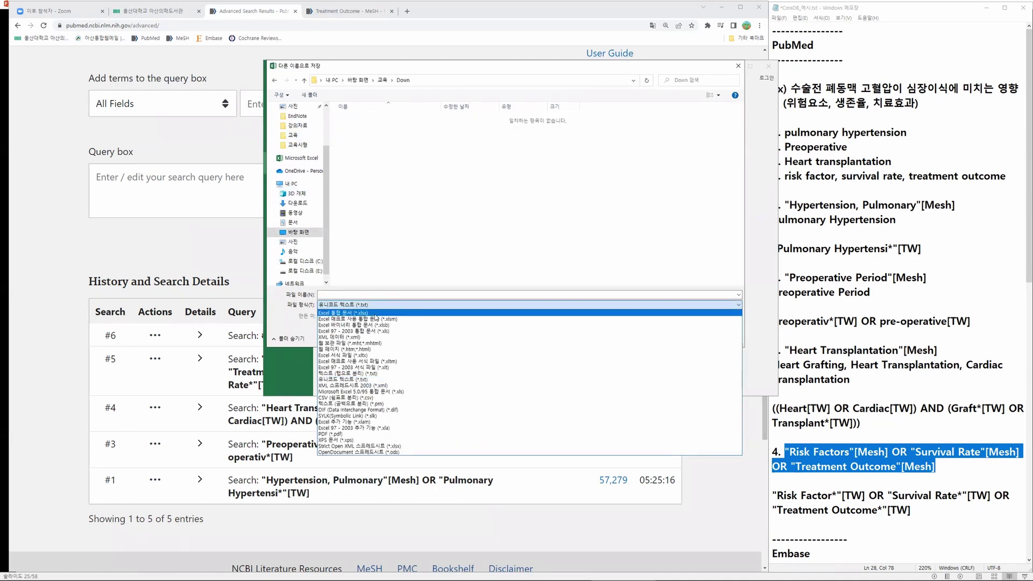
pyautogui.click(375, 313)
pyautogui.click(351, 295)
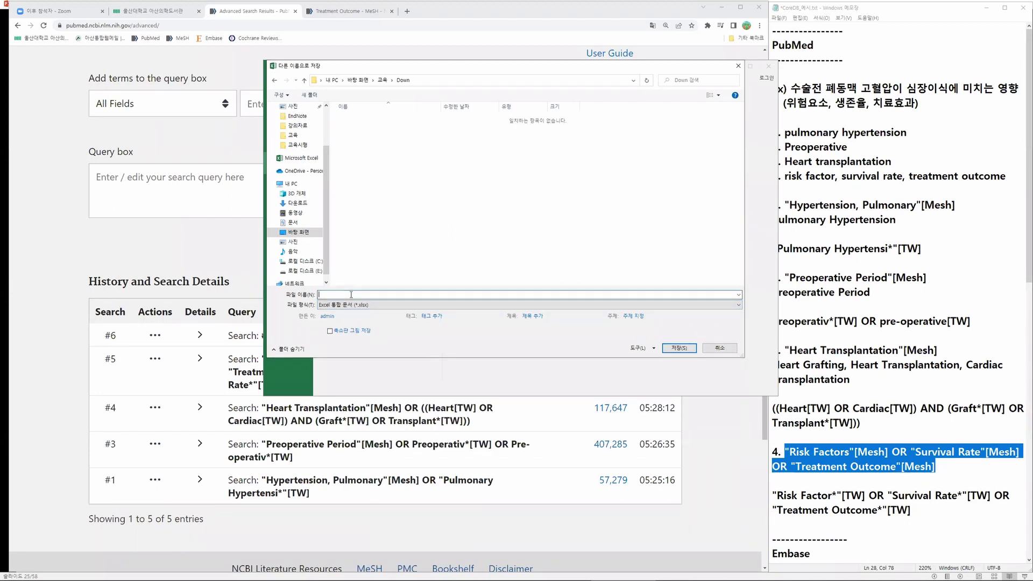
pyautogui.write('PubMed')
pyautogui.click(683, 348)
# Step: Move the PubMed workbook window over the notes and shrink it slightly to uncover the browser's search history
pyautogui.click(585, 187)
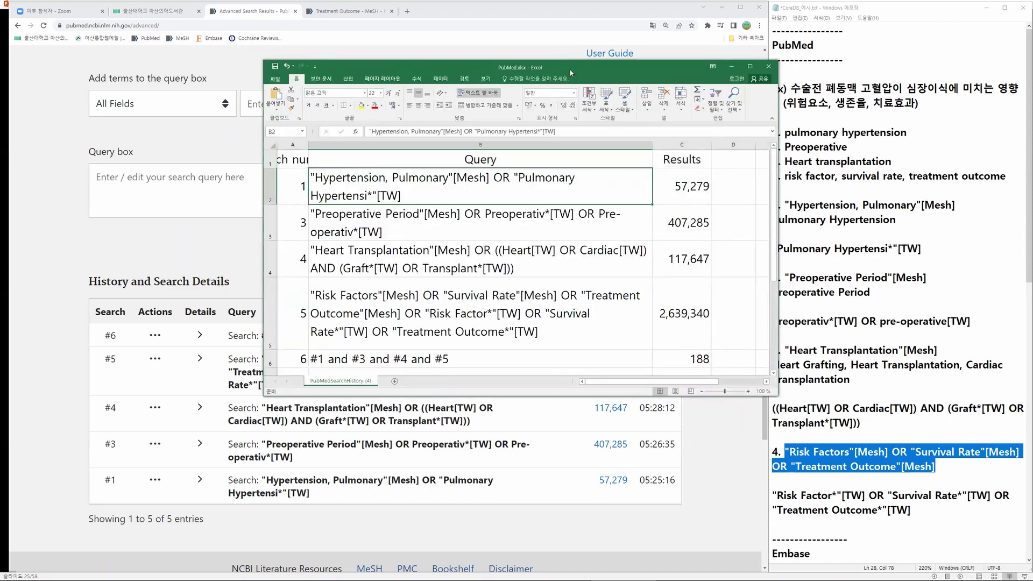
pyautogui.moveTo(571, 73); pyautogui.dragTo(825, 15)
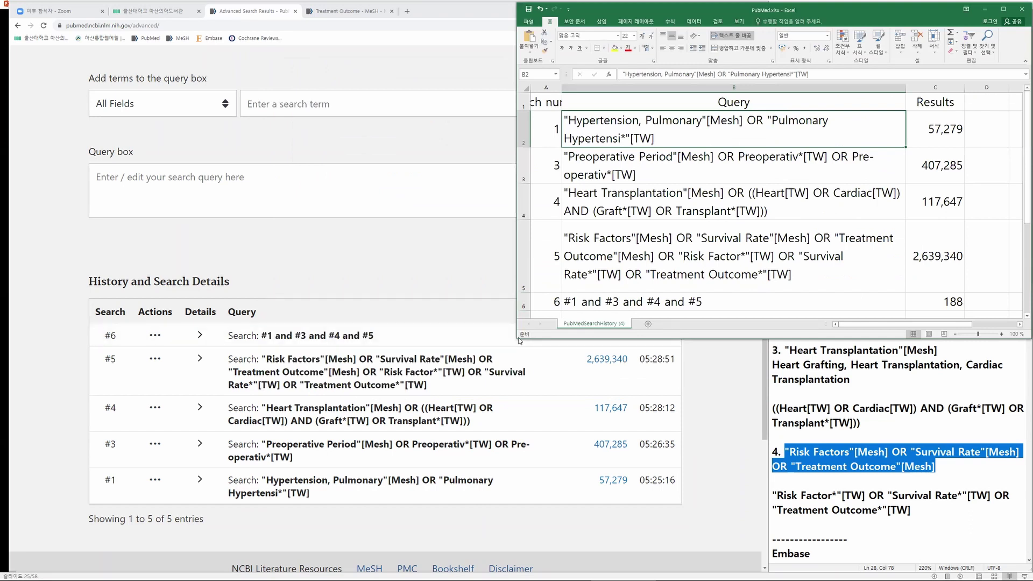
pyautogui.moveTo(515, 340); pyautogui.dragTo(522, 333)
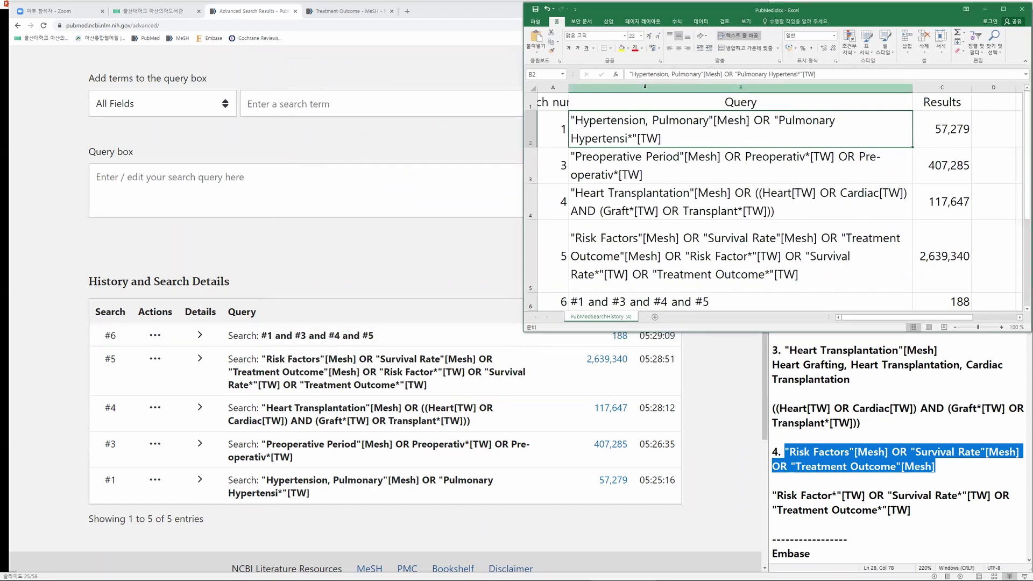
# Step: Reduce the whole sheet's font size to 20 and shrink the workbook window in height and width to uncover the search history
pyautogui.click(533, 88)
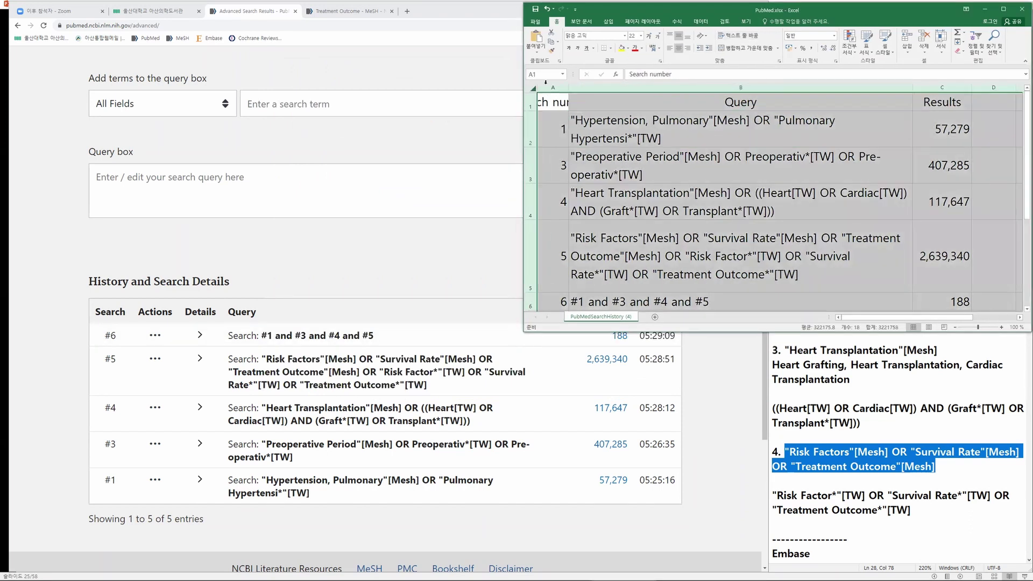
pyautogui.click(657, 35)
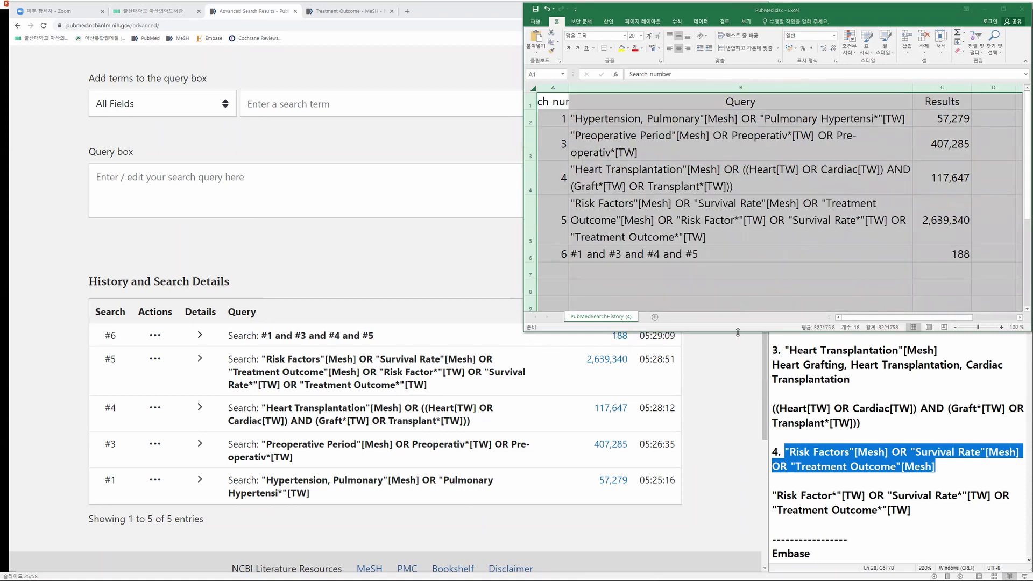
pyautogui.moveTo(738, 332); pyautogui.dragTo(737, 289)
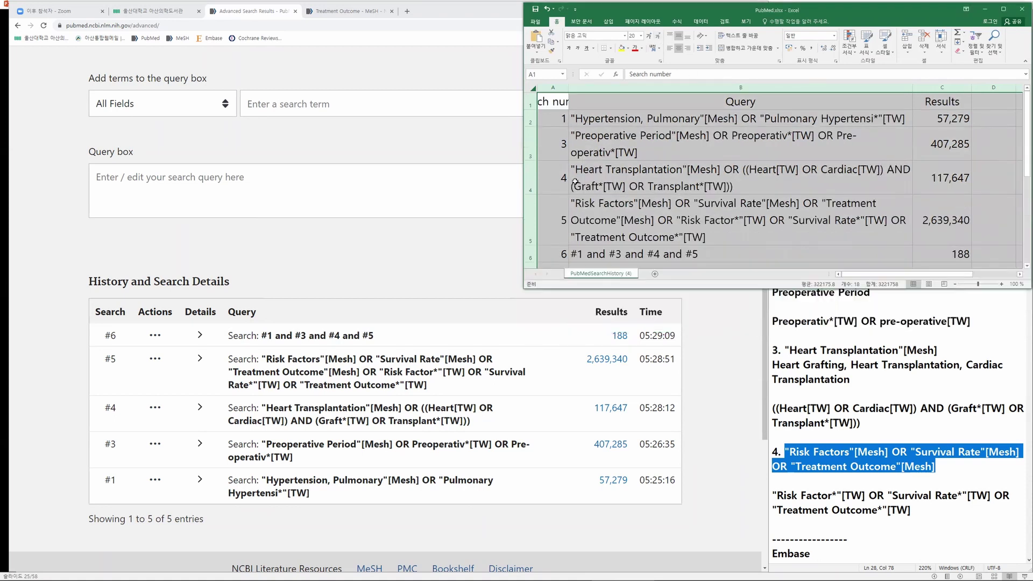
pyautogui.click(531, 145)
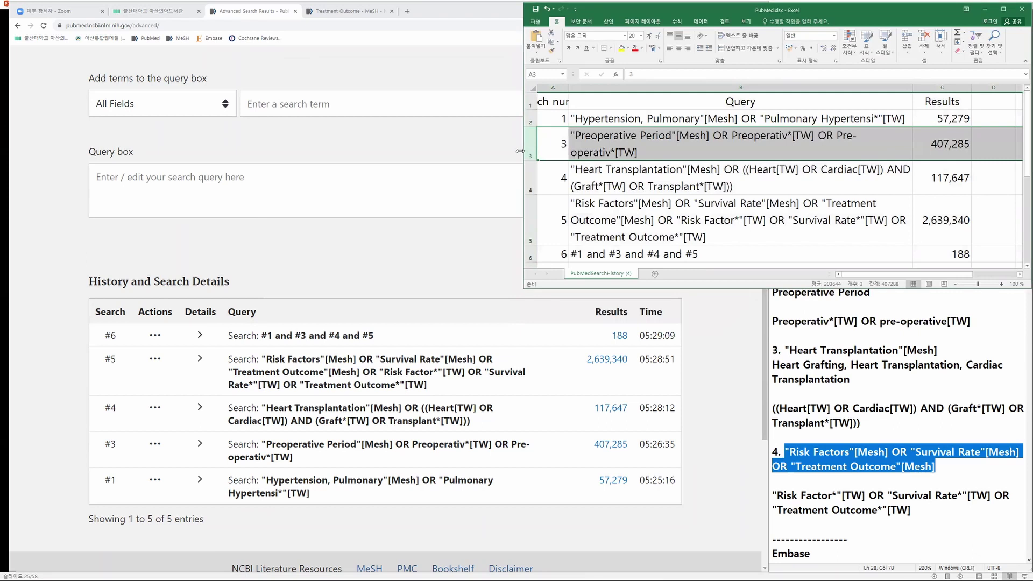
pyautogui.moveTo(520, 152); pyautogui.dragTo(568, 152)
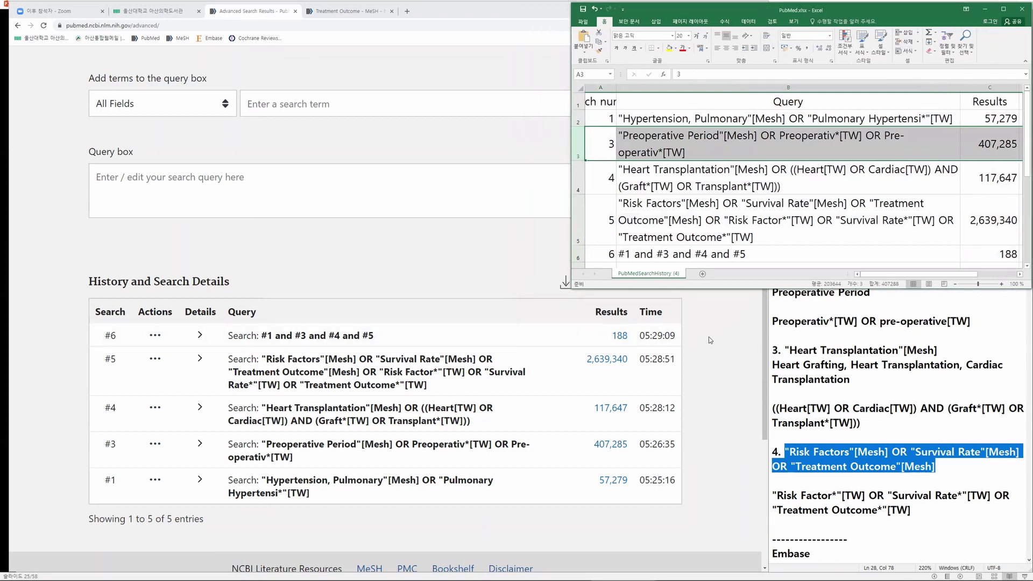
# Step: Open the results of PubMed search #6, export all results to a citation manager file, and show the downloaded file in its folder
pyautogui.click(710, 338)
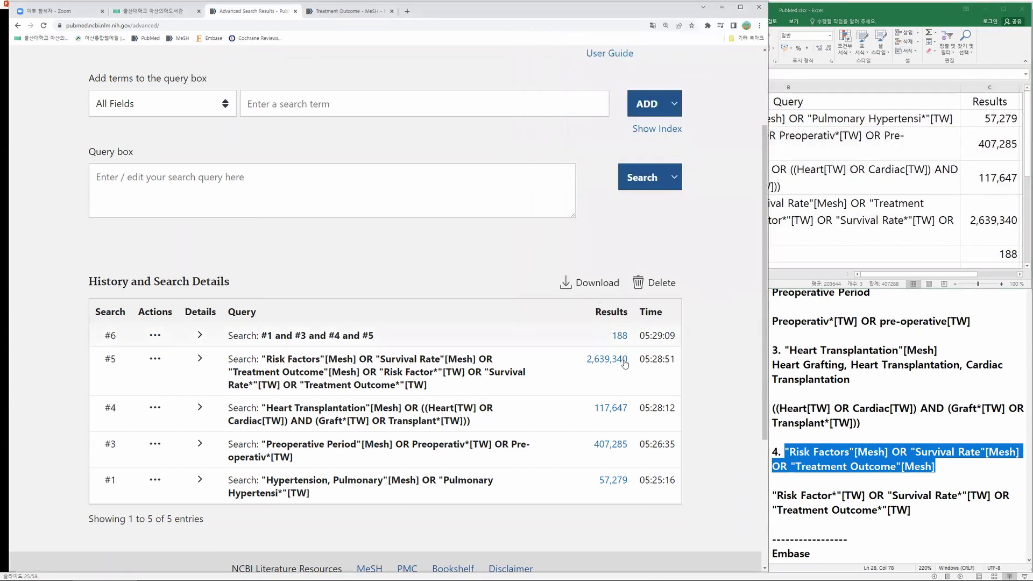
pyautogui.click(620, 335)
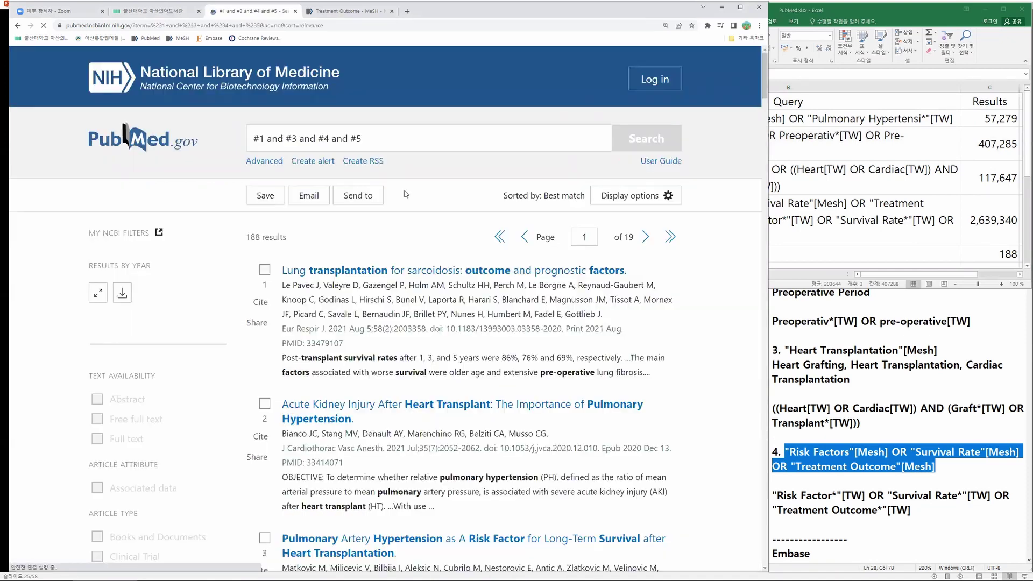
pyautogui.click(360, 195)
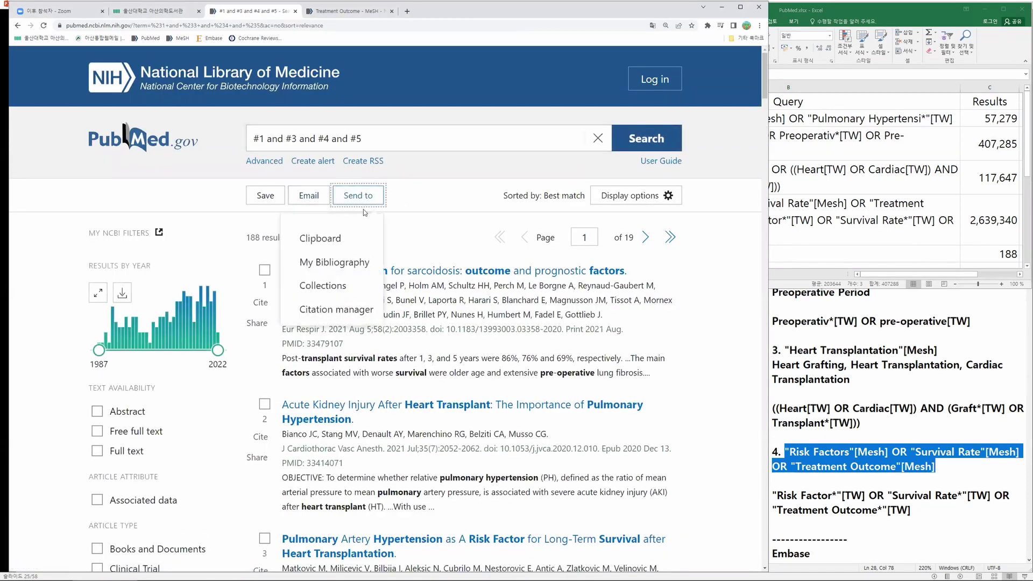
pyautogui.click(354, 311)
pyautogui.click(363, 282)
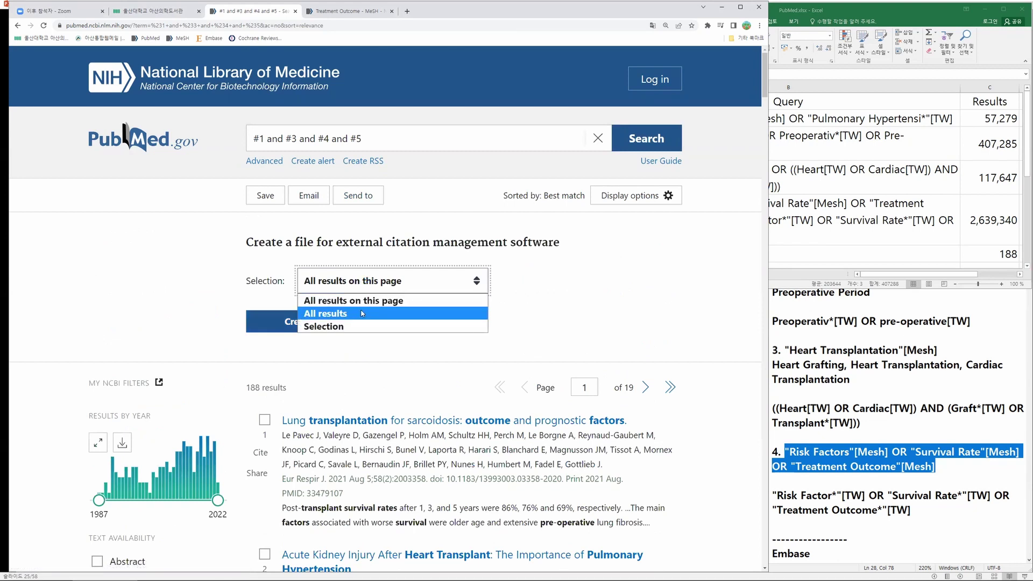
pyautogui.click(363, 314)
pyautogui.click(327, 323)
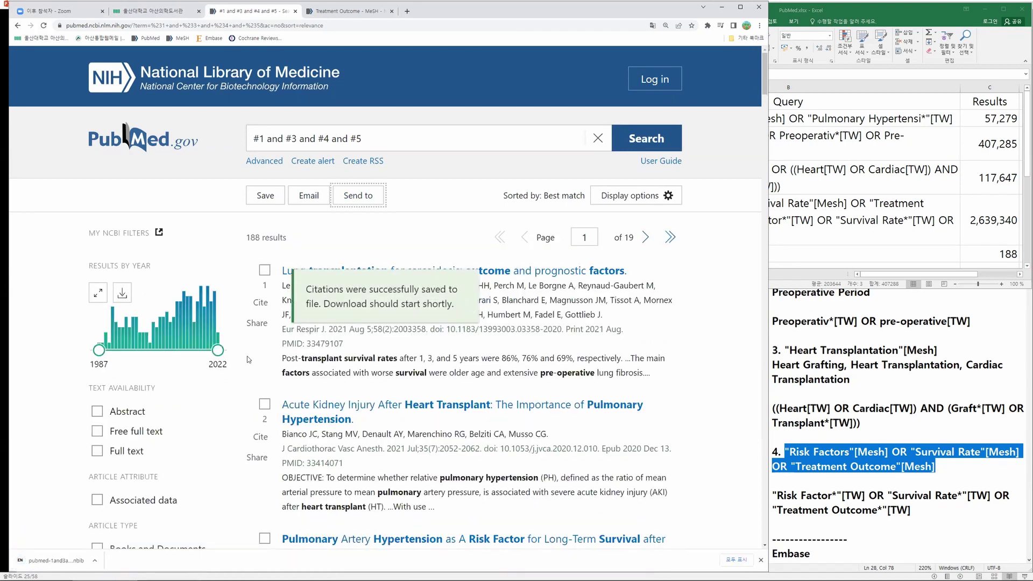
pyautogui.click(95, 561)
pyautogui.click(134, 533)
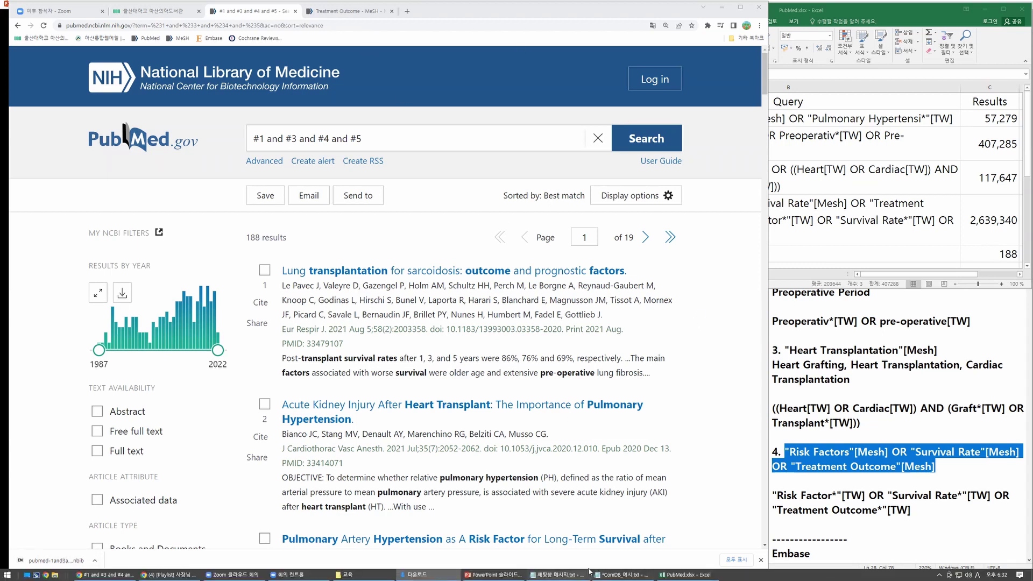
pyautogui.click(502, 574)
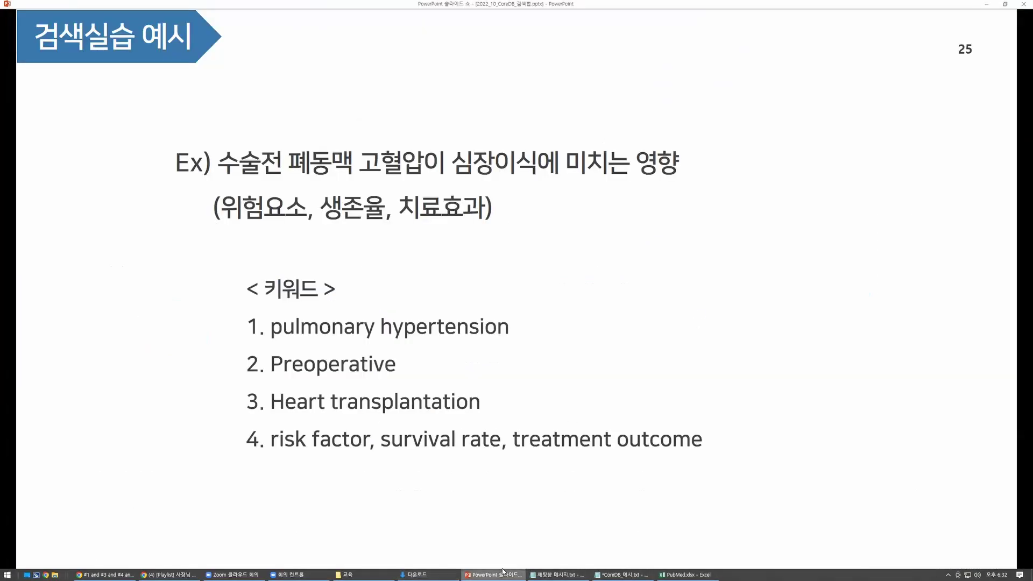
pyautogui.click(542, 302)
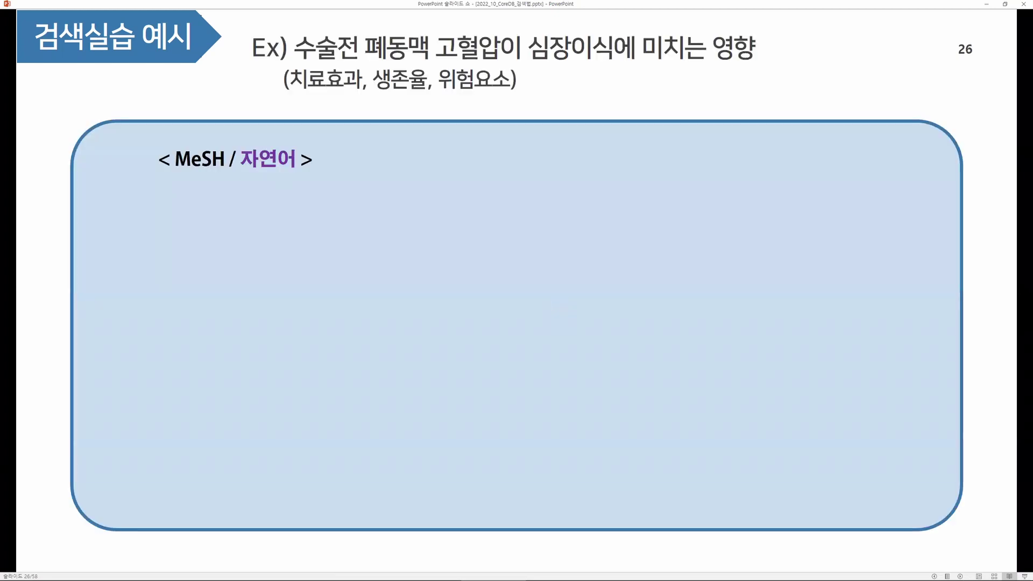
pyautogui.press('Right')
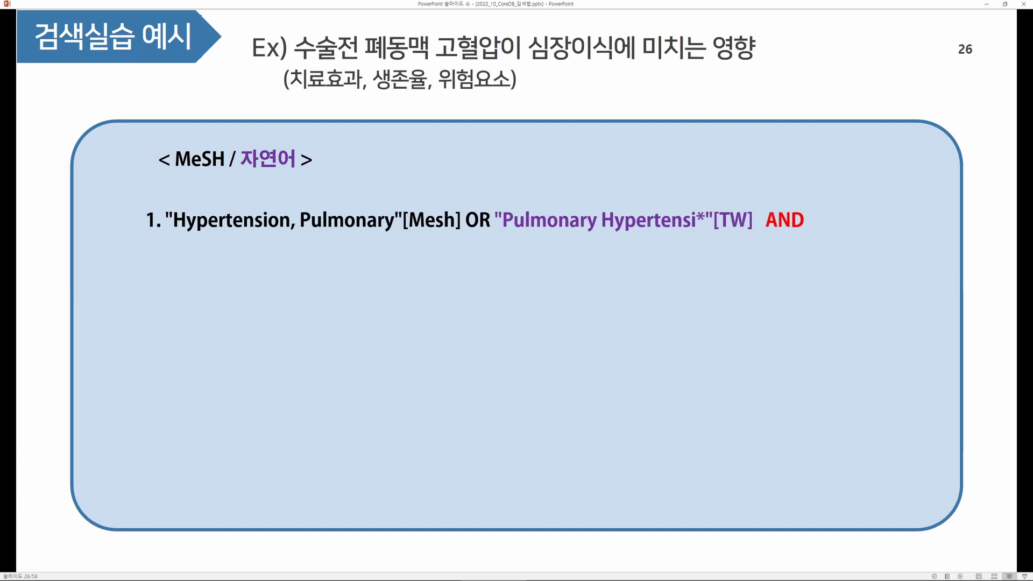
pyautogui.press('Right')
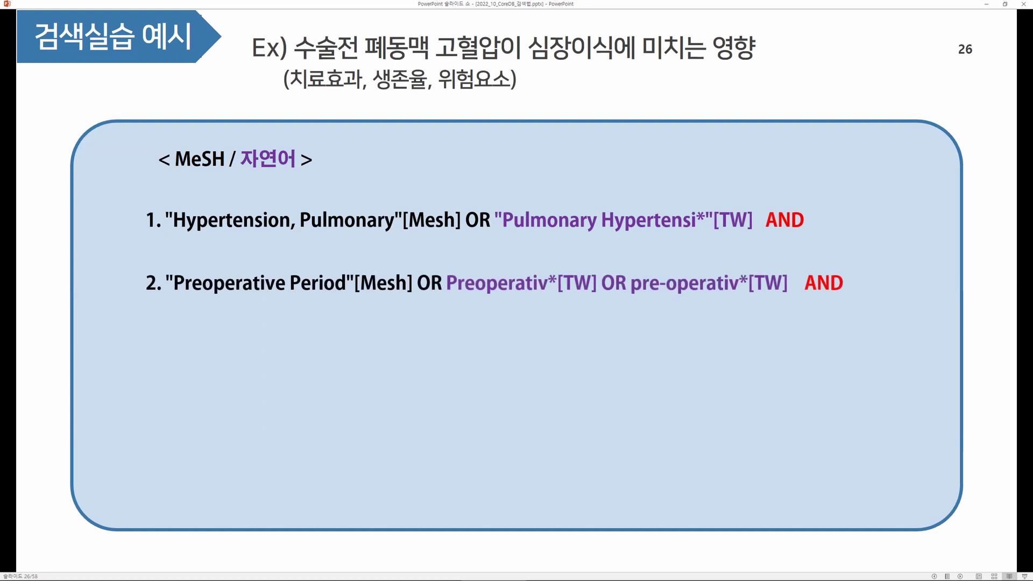
pyautogui.press('Right')
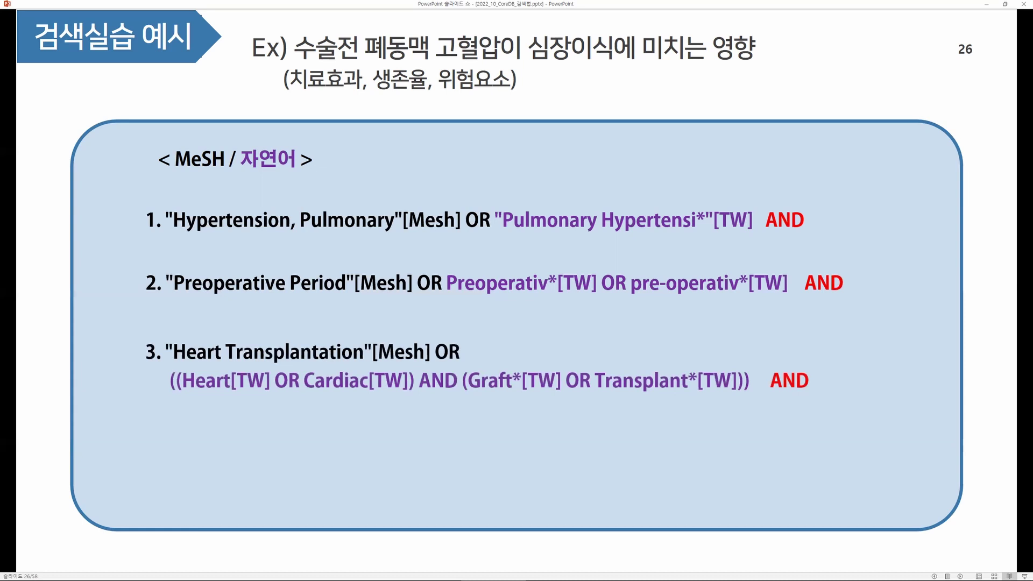
pyautogui.press('Right')
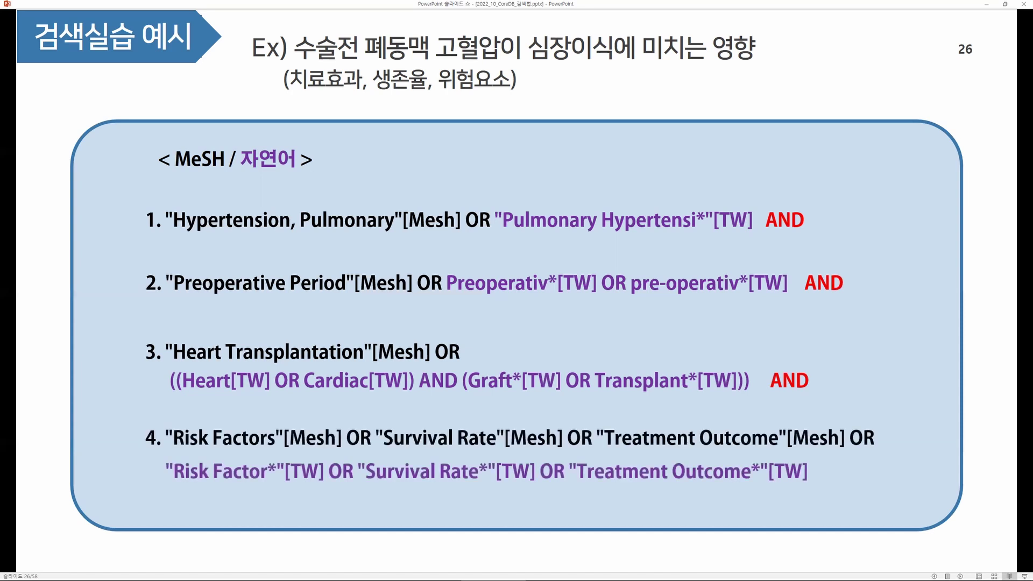
pyautogui.press('Right')
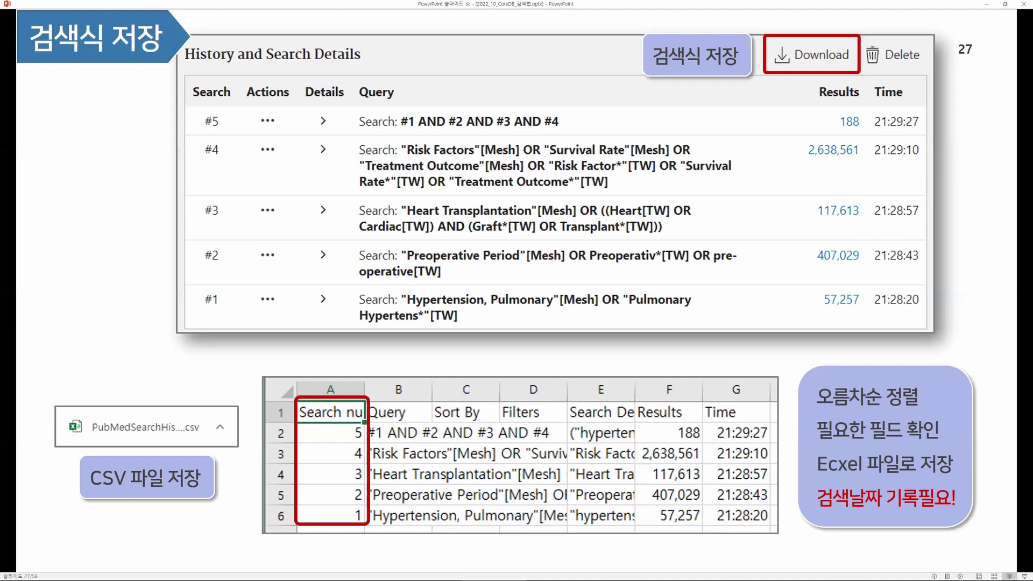
pyautogui.press('Right')
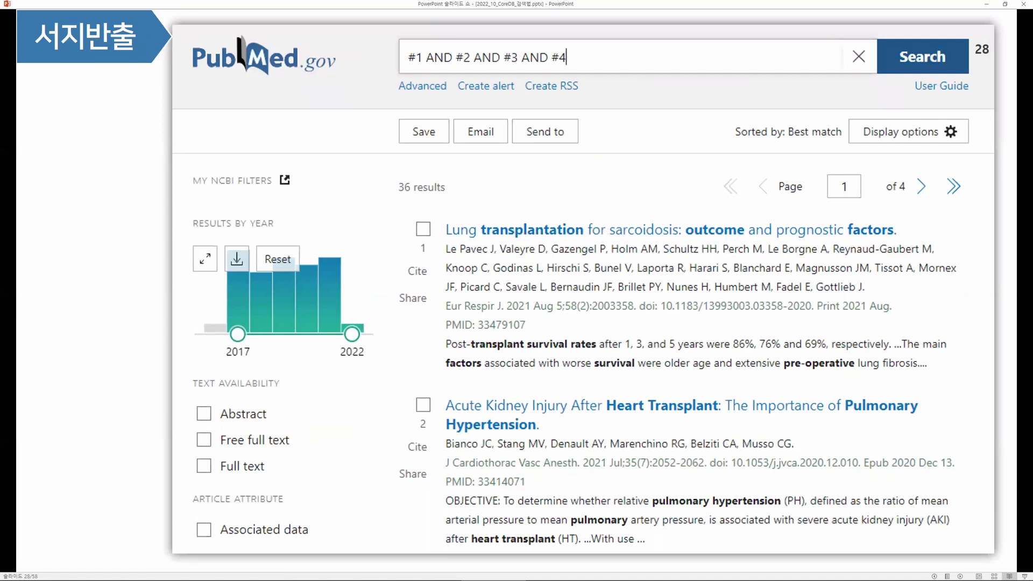
pyautogui.press('Right')
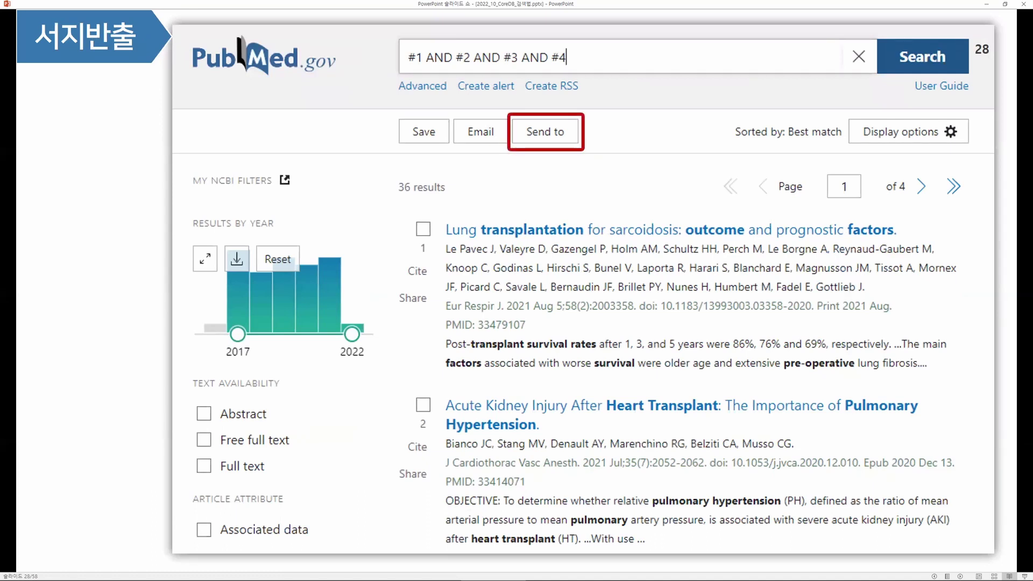
pyautogui.press('Right')
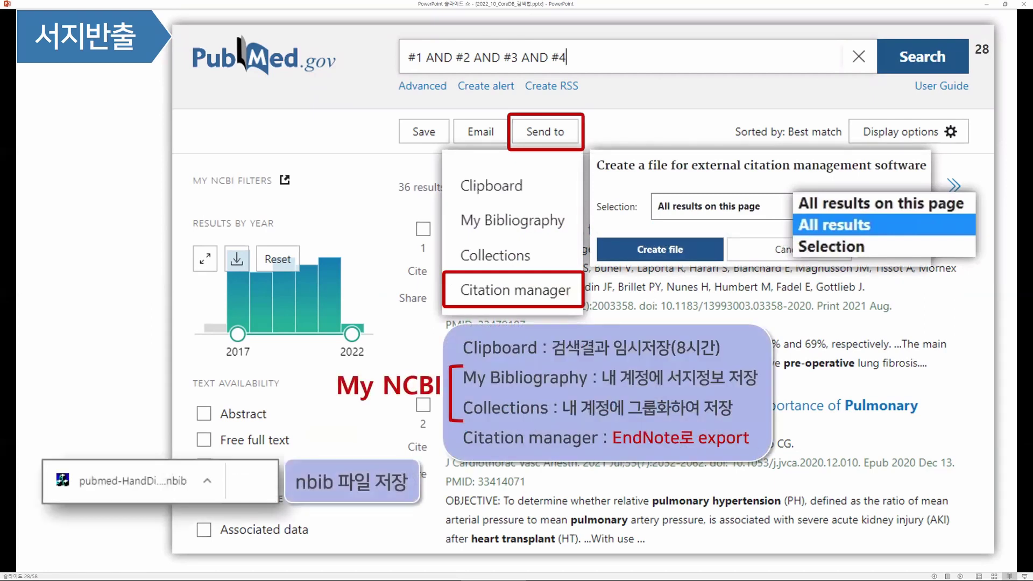
pyautogui.press('Right')
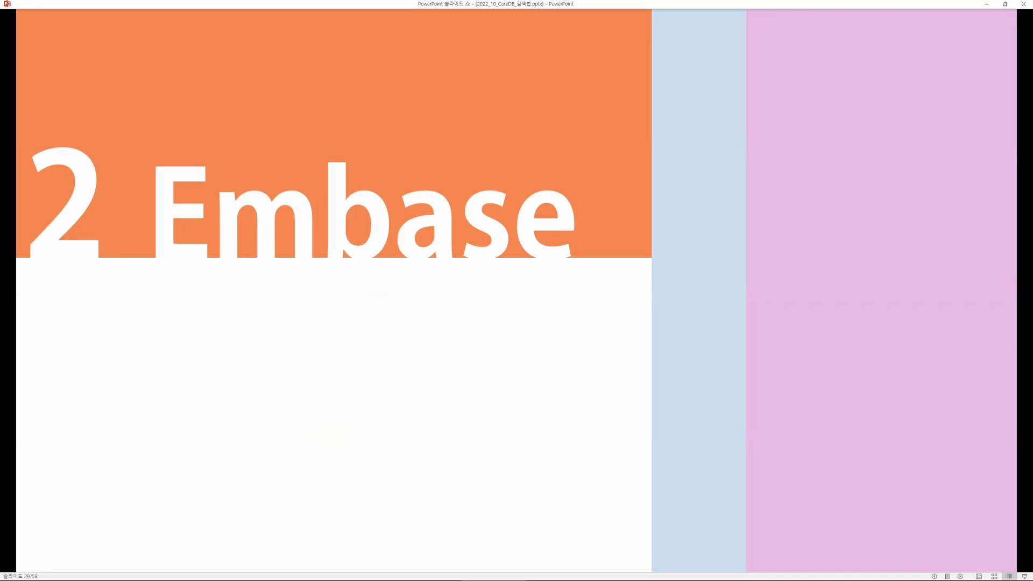
pyautogui.press('Right')
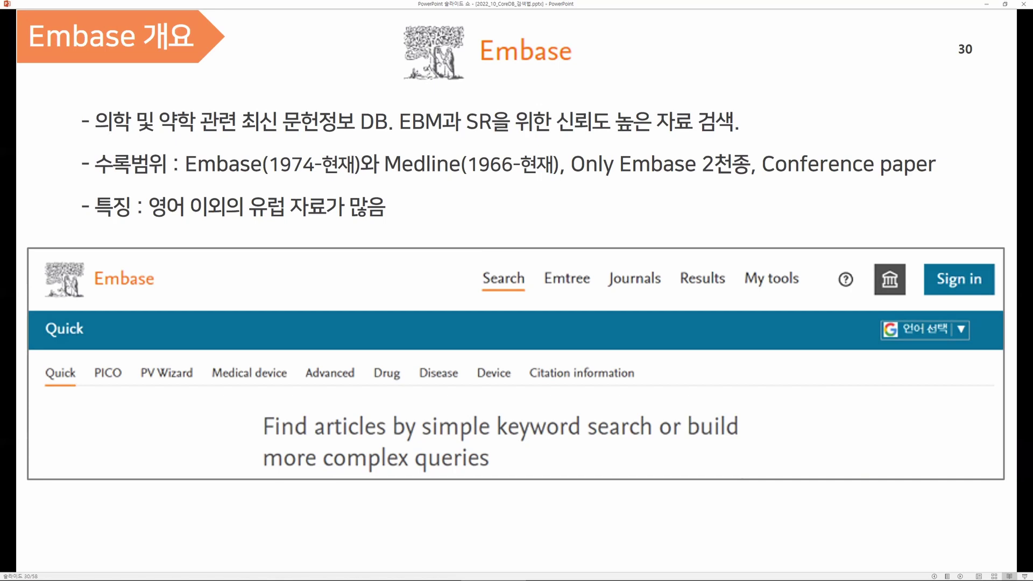
pyautogui.press('Right')
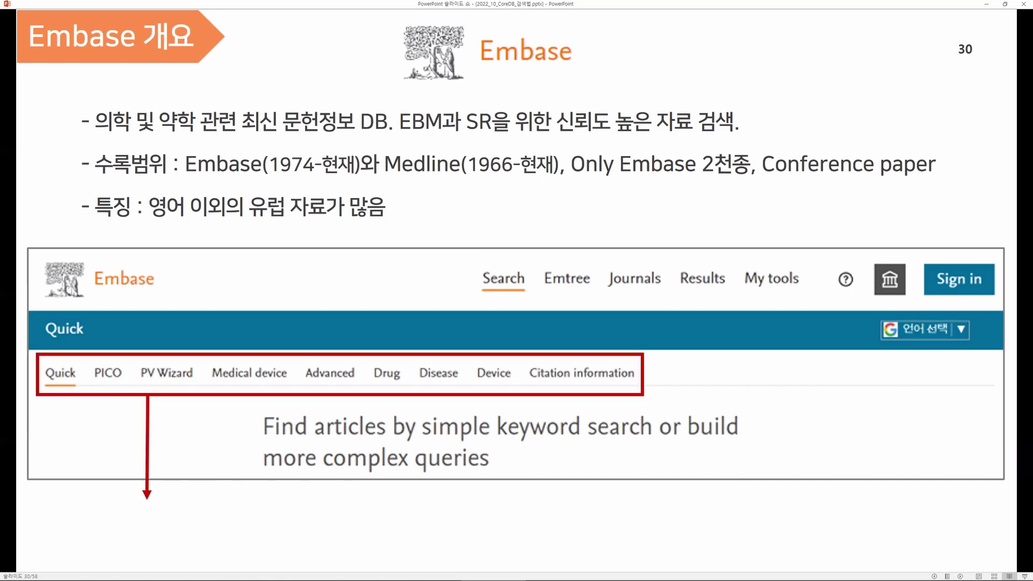
pyautogui.press('Right')
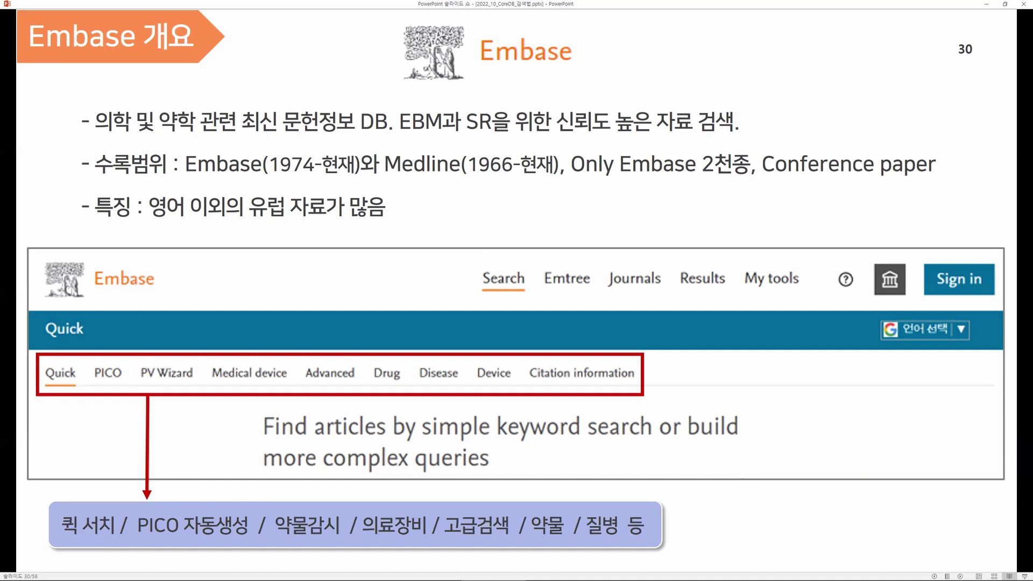
pyautogui.press('Right')
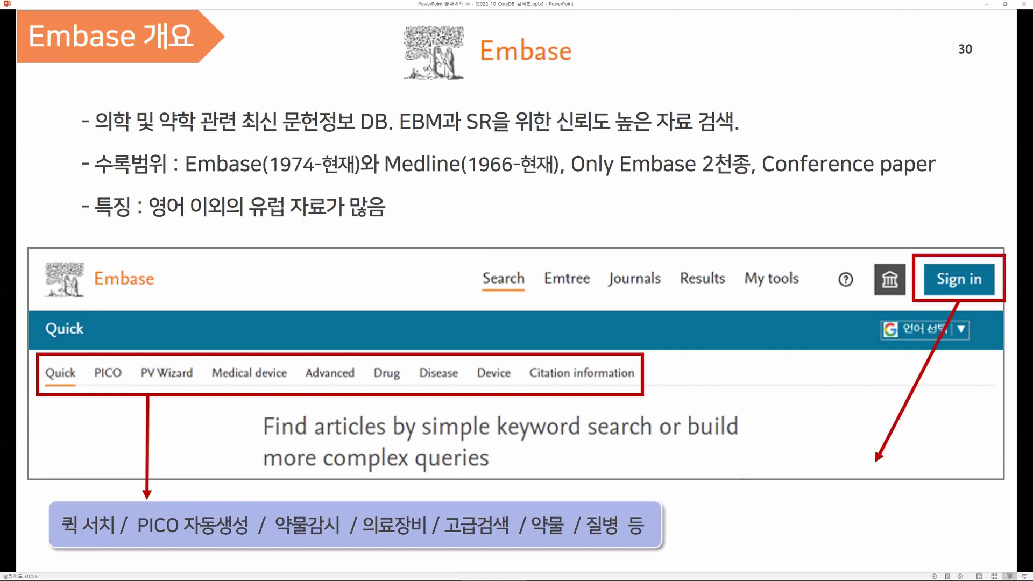
pyautogui.press('Right')
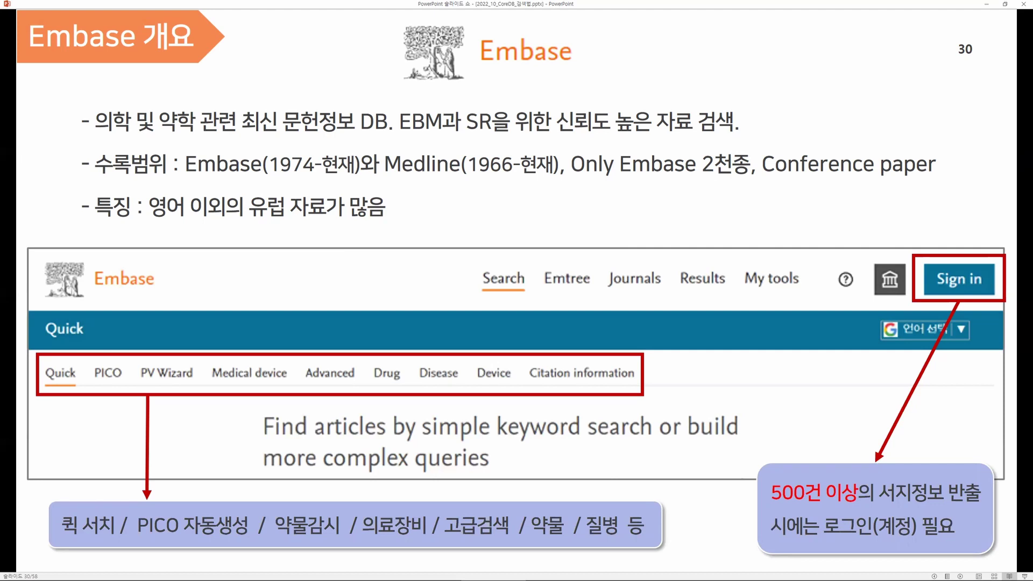
pyautogui.press('Right')
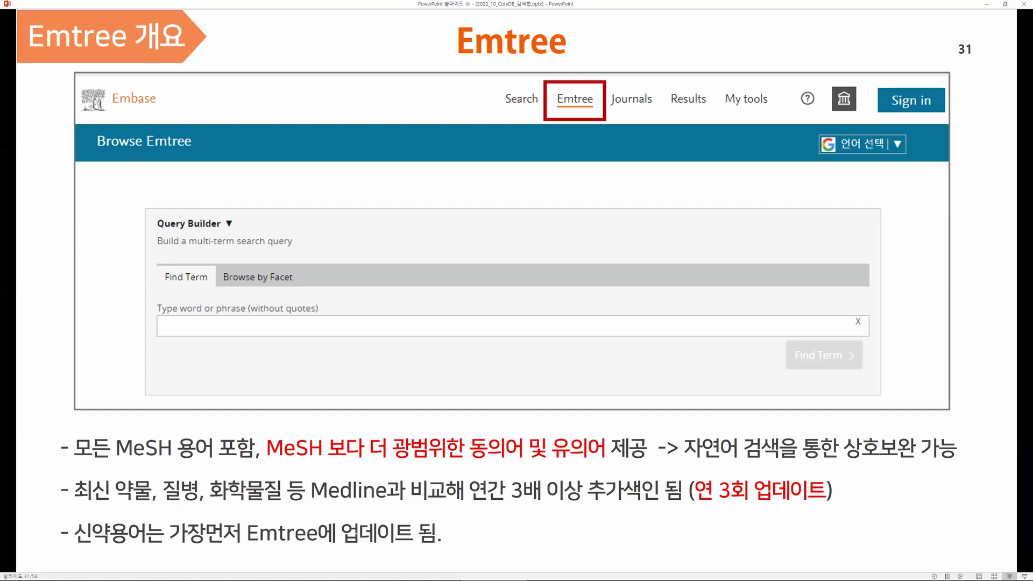
pyautogui.press('Right')
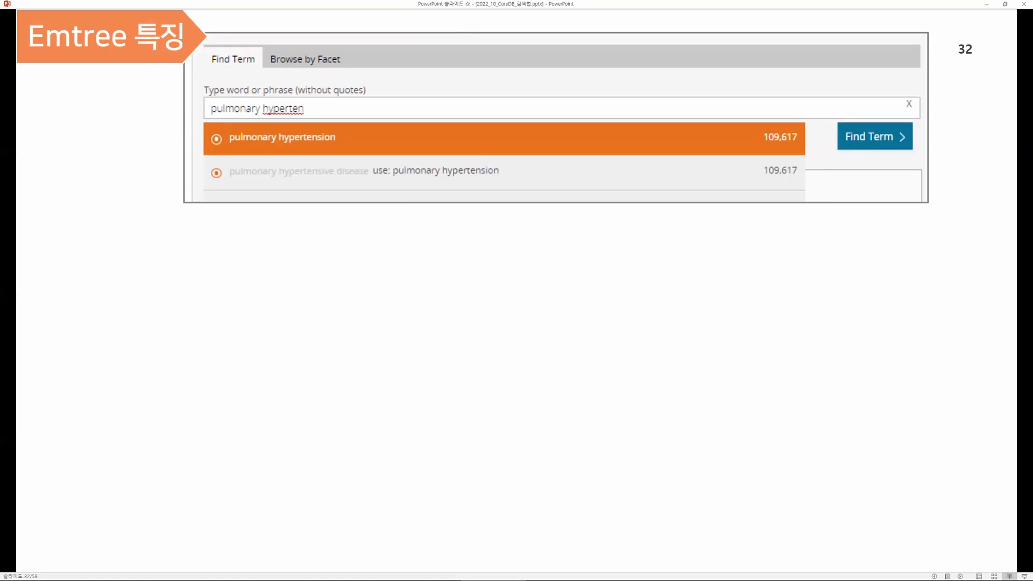
pyautogui.press('Right')
pyautogui.press('Right')
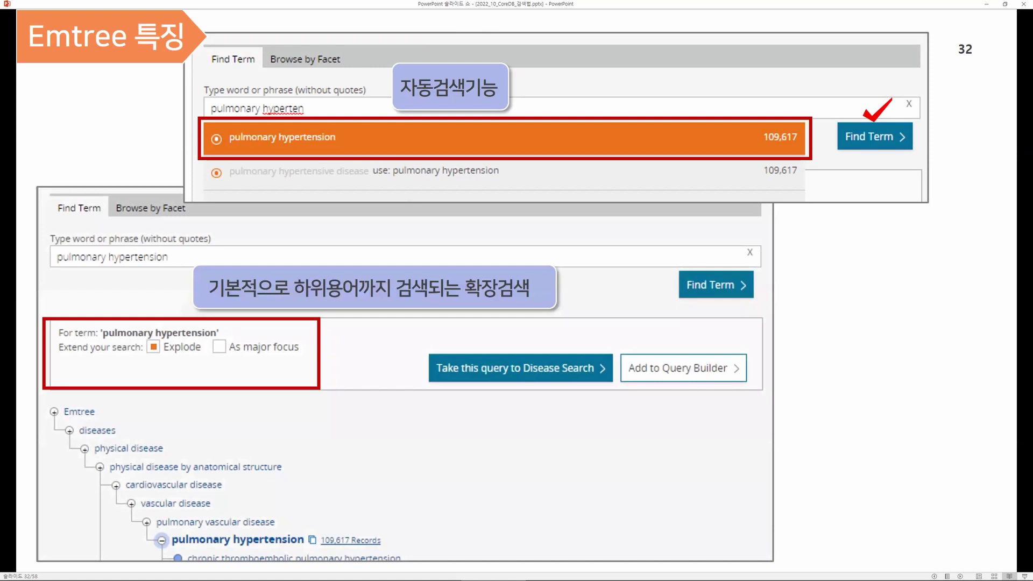
pyautogui.press('Right')
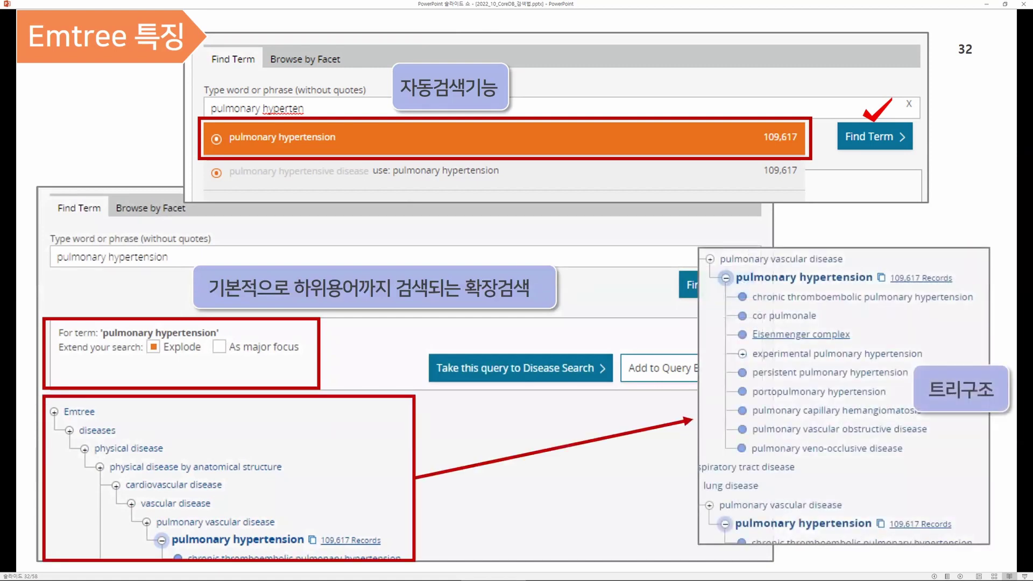
pyautogui.press('Right')
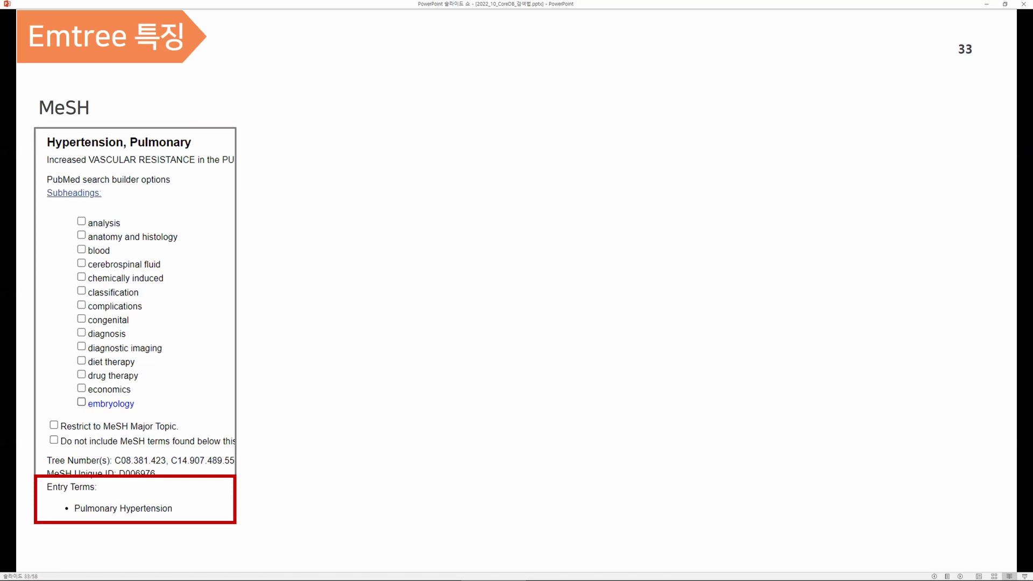
pyautogui.press('Right')
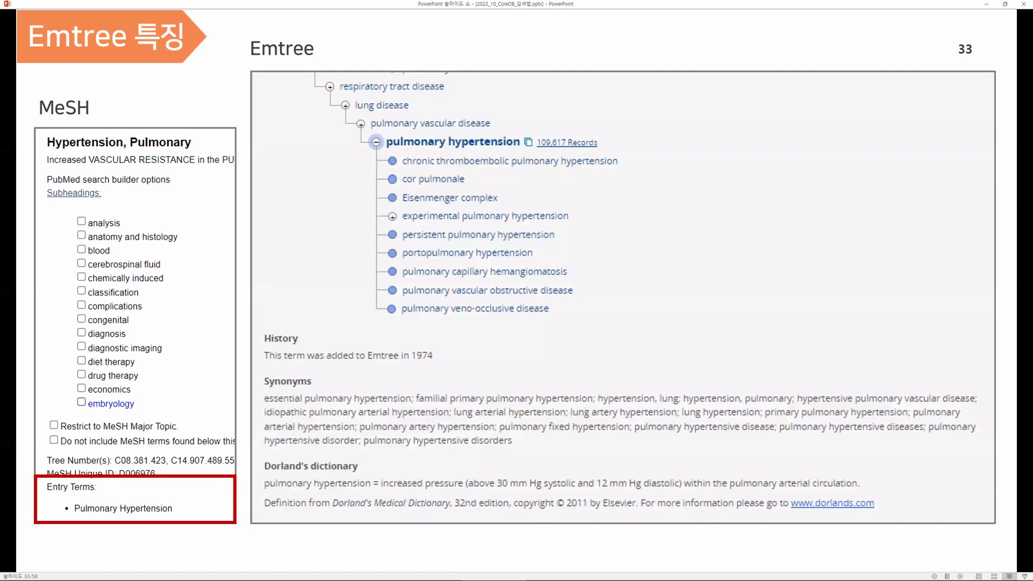
pyautogui.press('Right')
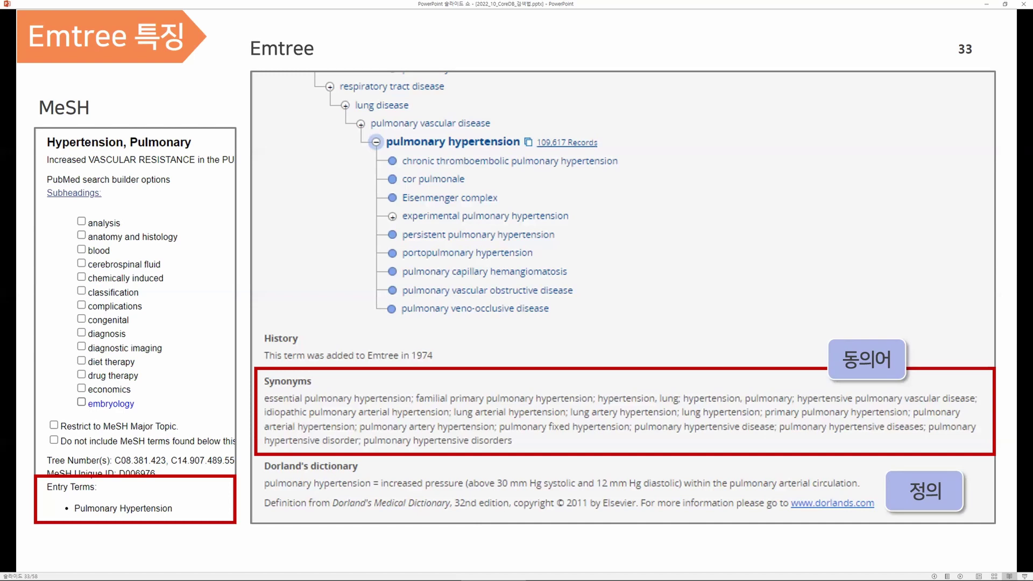
pyautogui.press('Right')
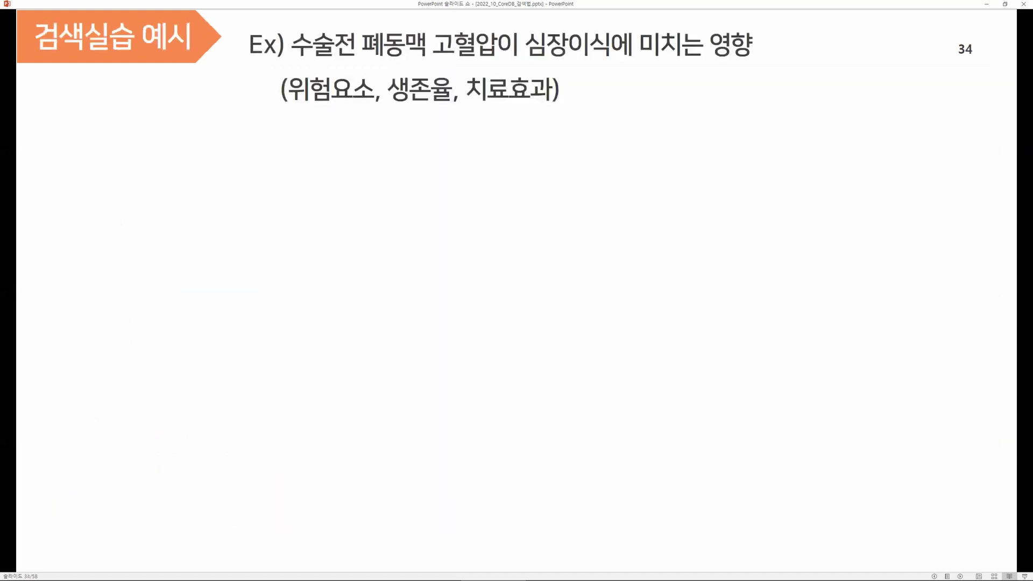
# Step: Reveal the PubMed search table on the slide, and open Embase from the medical library site in the browser
pyautogui.press('Right')
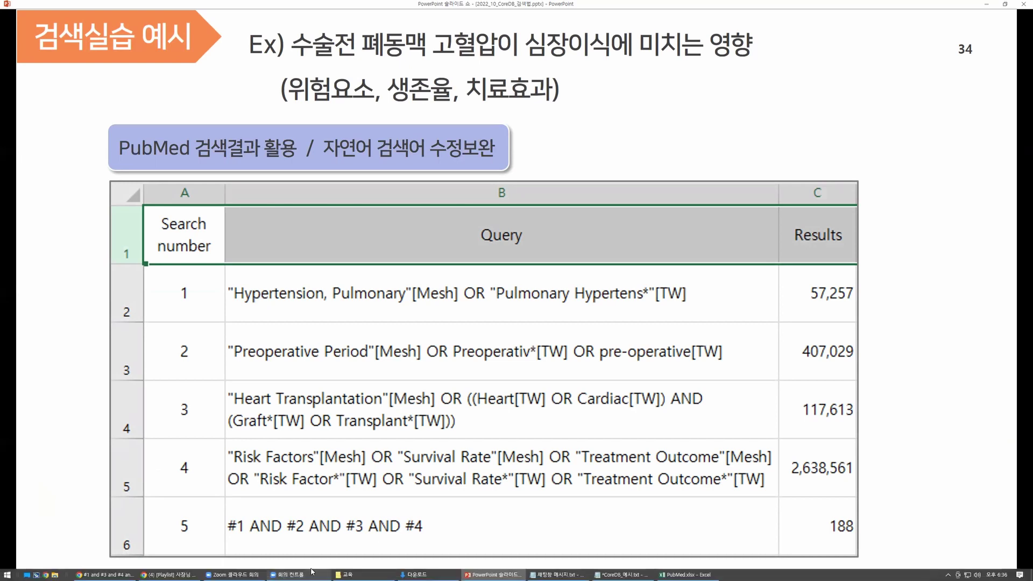
pyautogui.moveTo(312, 572)
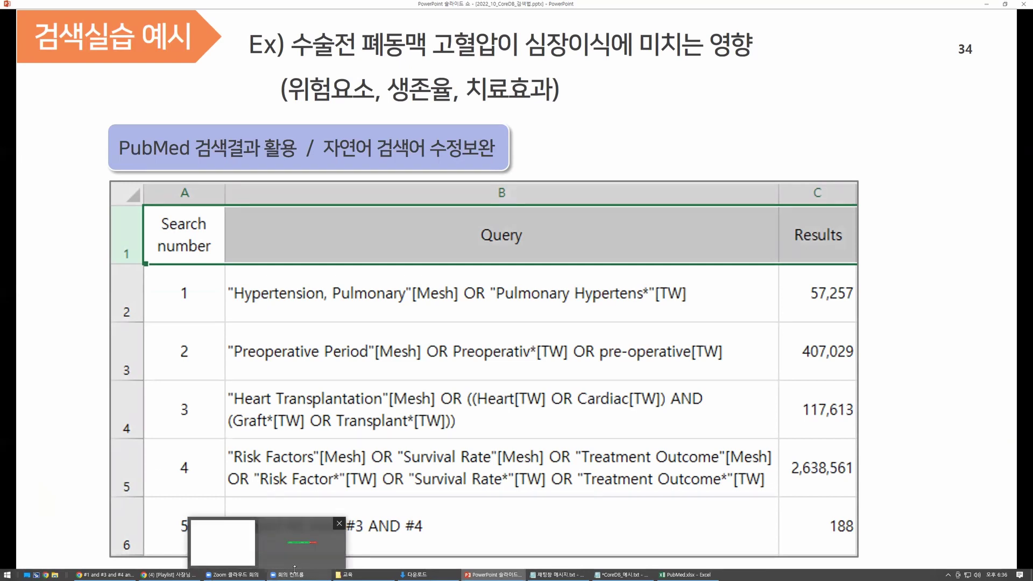
pyautogui.click(105, 574)
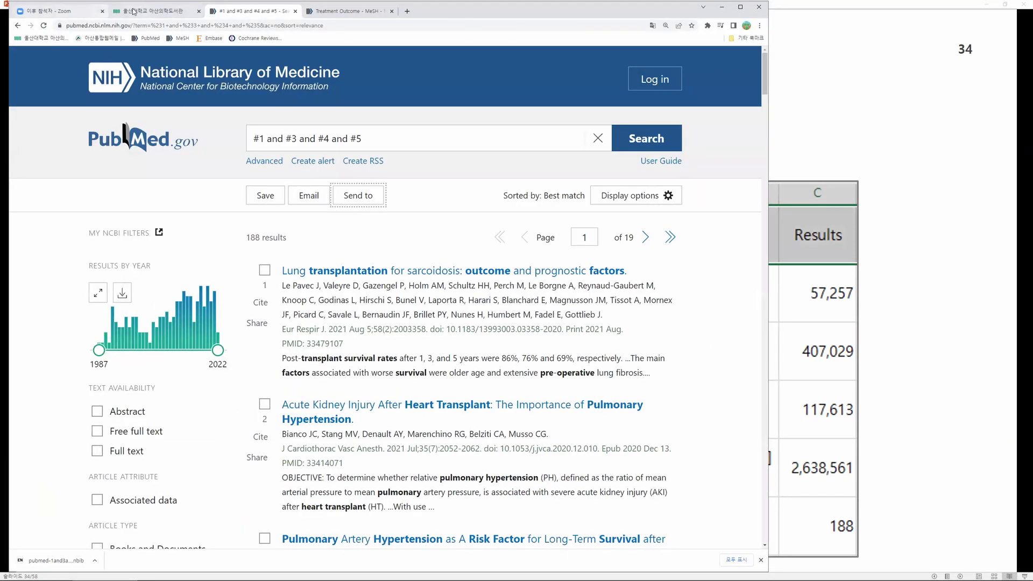
pyautogui.click(154, 11)
pyautogui.click(574, 147)
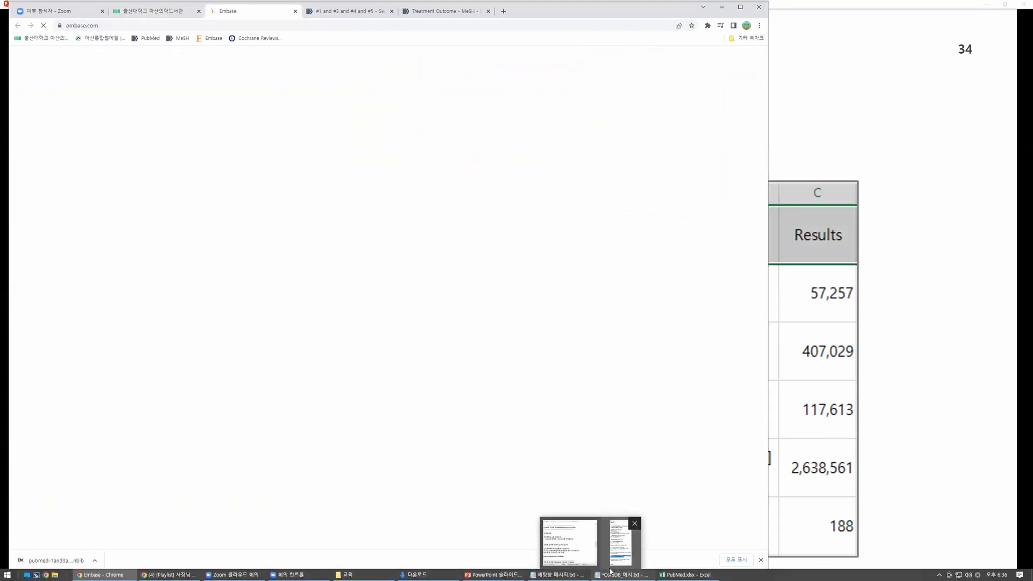
# Step: Bring the CoreDB notes and the PubMed workbook into view, and return to the Embase page
pyautogui.click(612, 574)
pyautogui.click(684, 575)
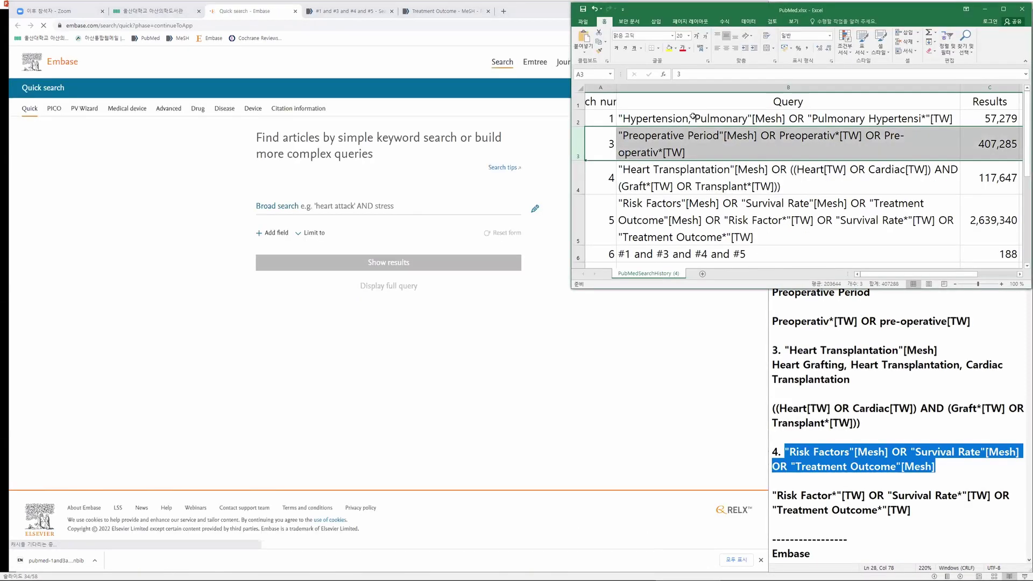
pyautogui.click(435, 70)
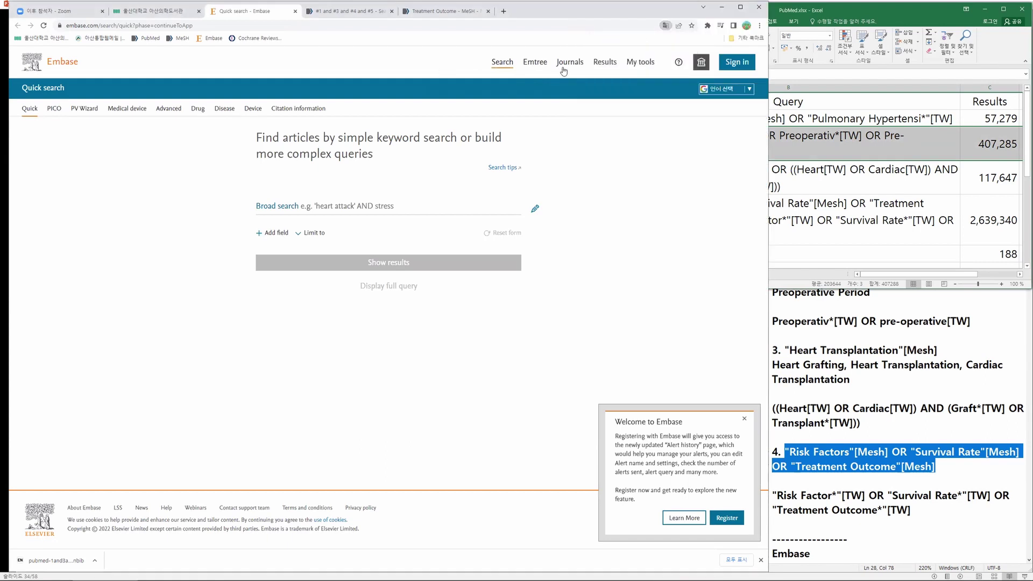
# Step: Open Embase's Emtree term finder, enlarge the page and close the browser's downloads bar
pyautogui.click(537, 64)
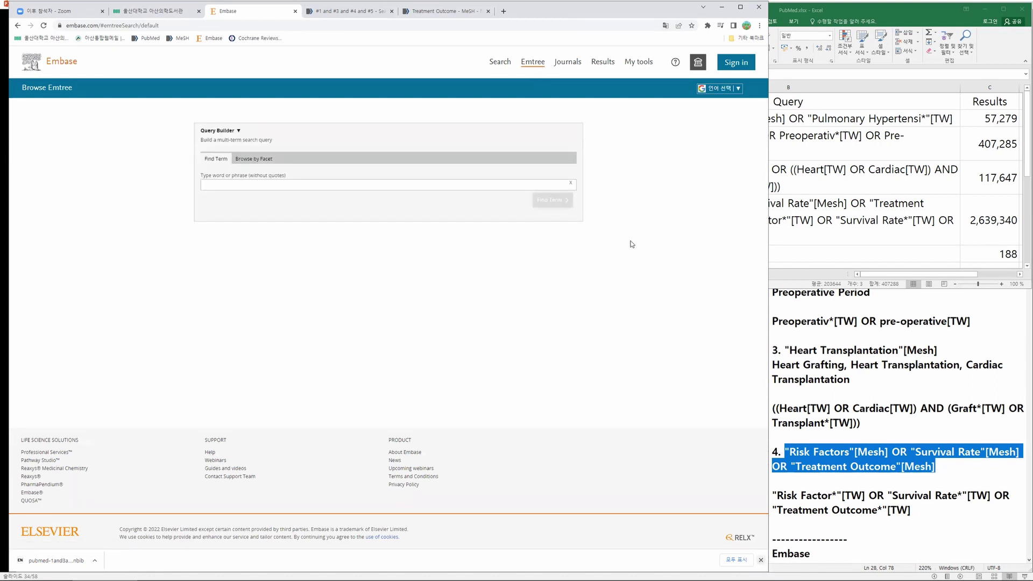
pyautogui.click(761, 561)
pyautogui.moveTo(349, 193); pyautogui.dragTo(352, 189)
pyautogui.scroll(2, 352, 189)
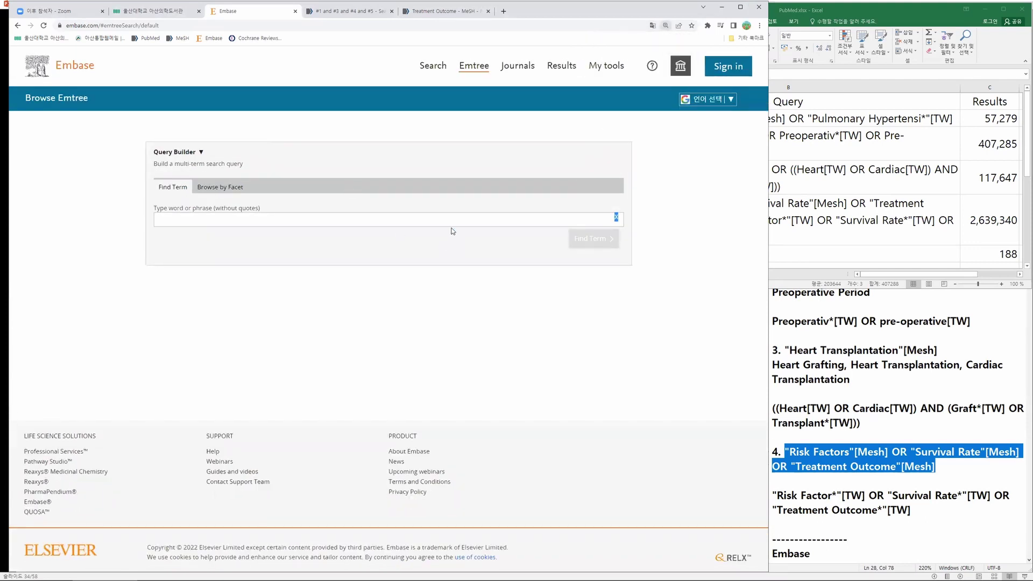
pyautogui.click(464, 221)
# Step: Show the Embase section of the notes with its four numbered search concepts
pyautogui.click(861, 335)
pyautogui.scroll(-9, 872, 355)
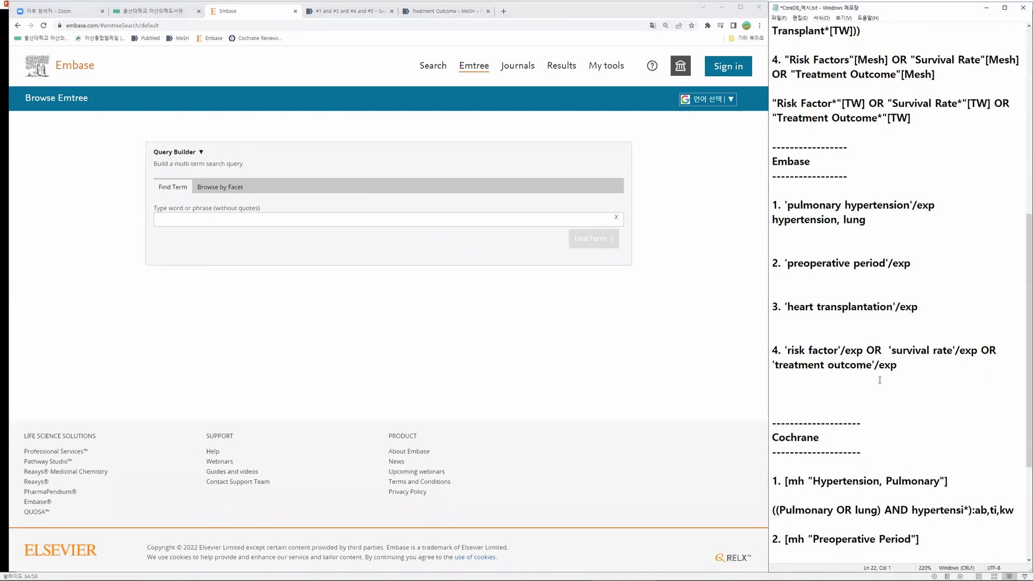
pyautogui.scroll(-2, 877, 379)
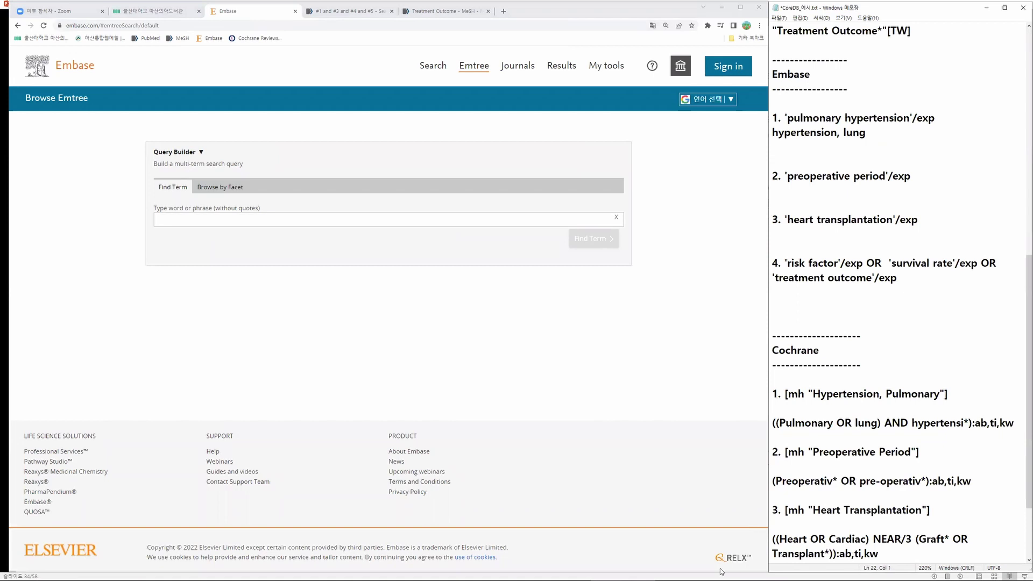
# Step: Copy "Hypertension, Pulmonary" from the workbook's first query into Emtree and open the suggested term pulmonary hypertension
pyautogui.moveTo(699, 573)
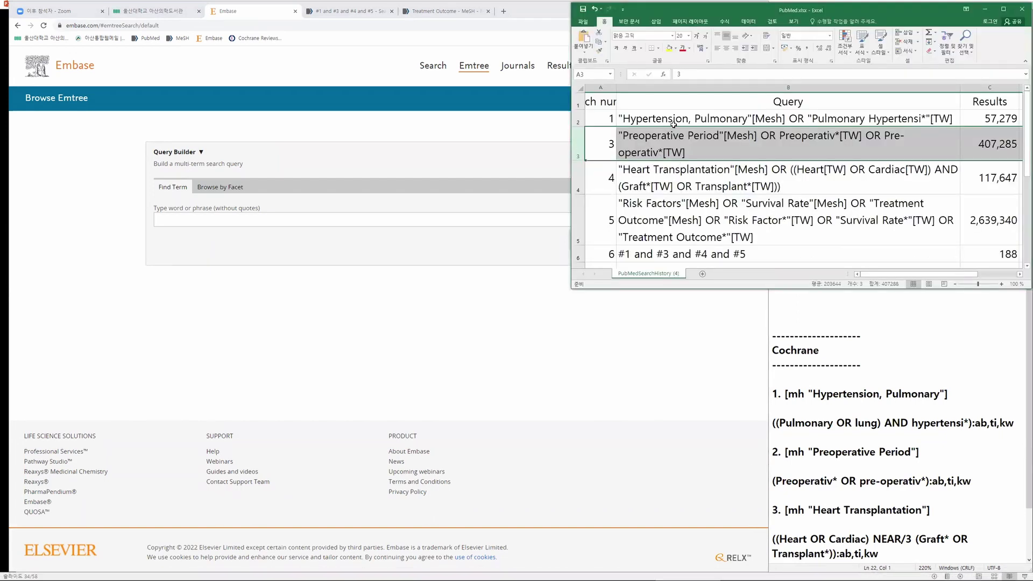
pyautogui.click(672, 116)
pyautogui.doubleClick(636, 118)
pyautogui.moveTo(623, 119); pyautogui.dragTo(738, 119)
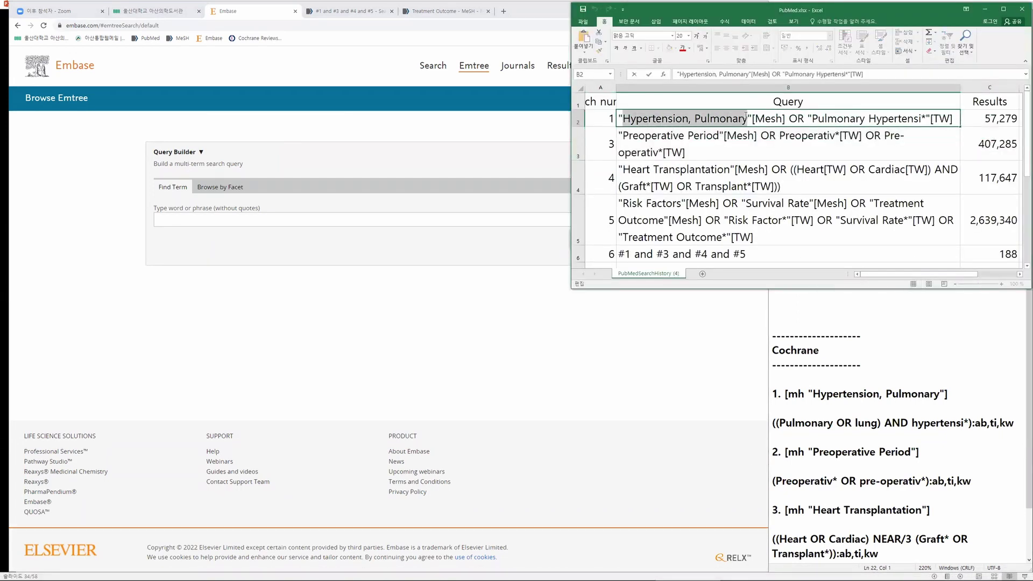
pyautogui.hotkey('ctrl', 'c')
pyautogui.click(283, 223)
pyautogui.hotkey('ctrl', 'v')
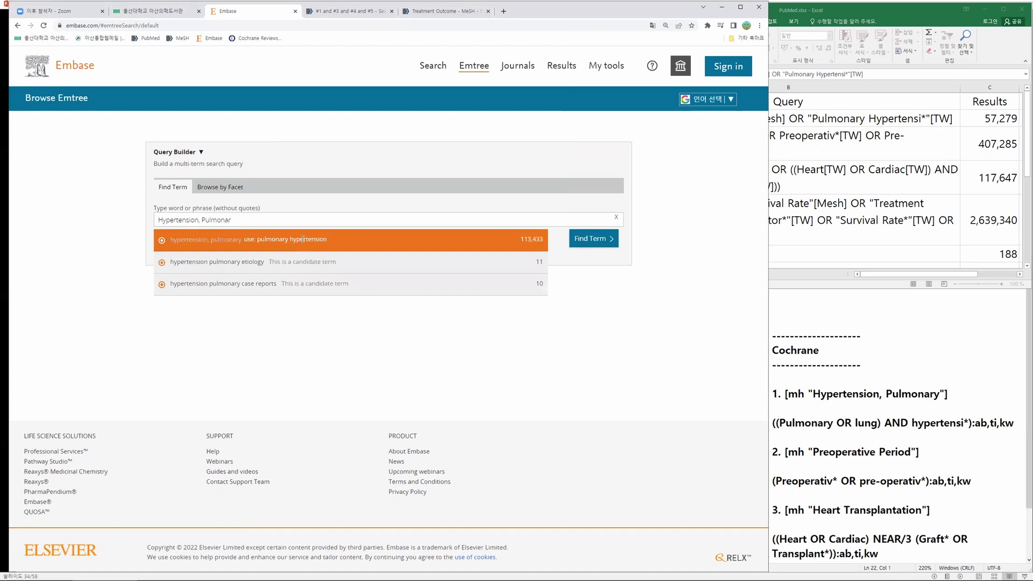
pyautogui.click(303, 239)
# Step: Examine the Emtree hierarchy and synonyms of pulmonary hypertension, and compare "hypertension, lung" with the Embase notes
pyautogui.scroll(-2, 327, 358)
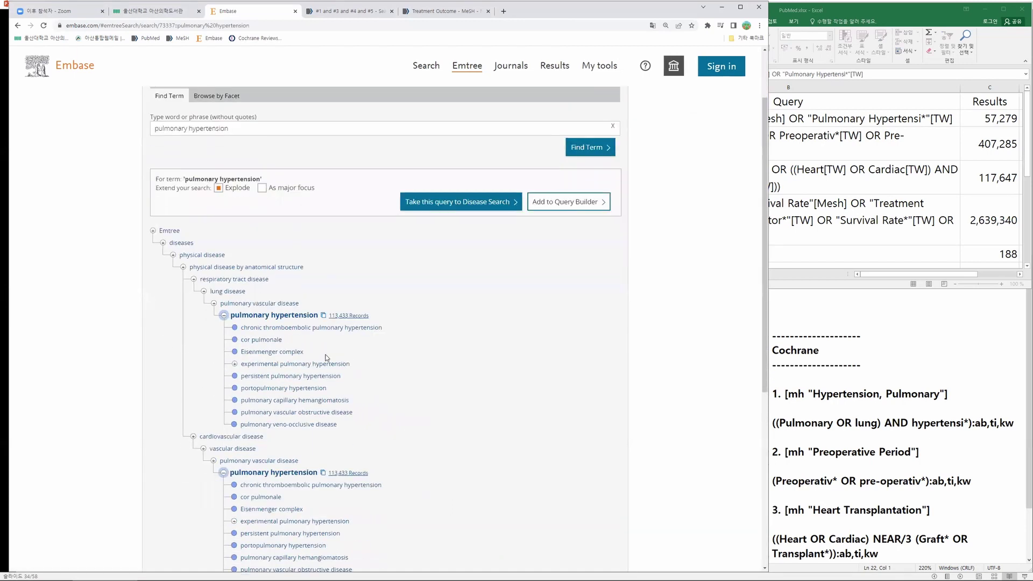
pyautogui.scroll(-5, 323, 377)
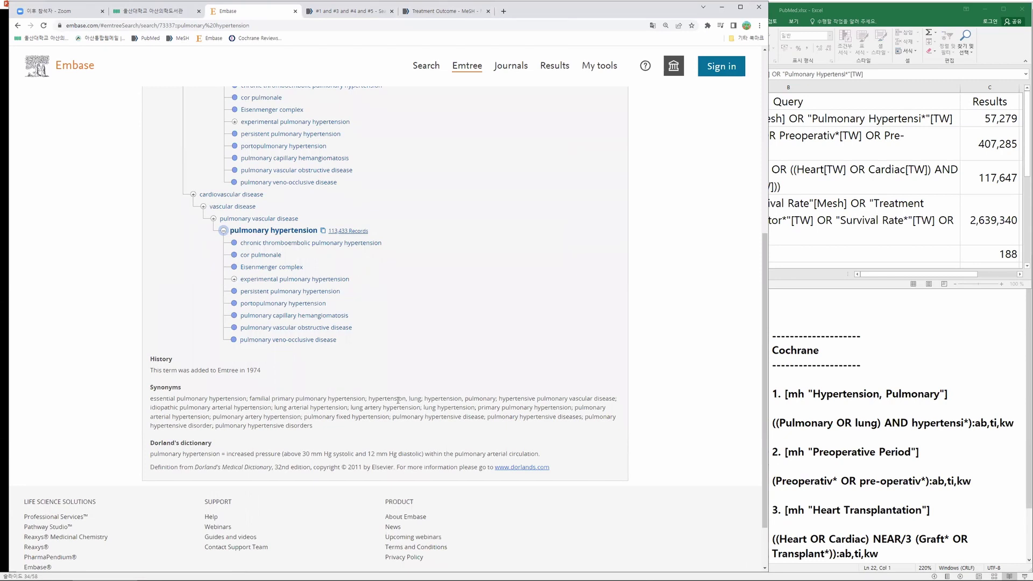
pyautogui.moveTo(368, 400); pyautogui.dragTo(423, 400)
pyautogui.click(624, 355)
pyautogui.click(863, 359)
pyautogui.moveTo(867, 132); pyautogui.dragTo(774, 128)
pyautogui.click(524, 282)
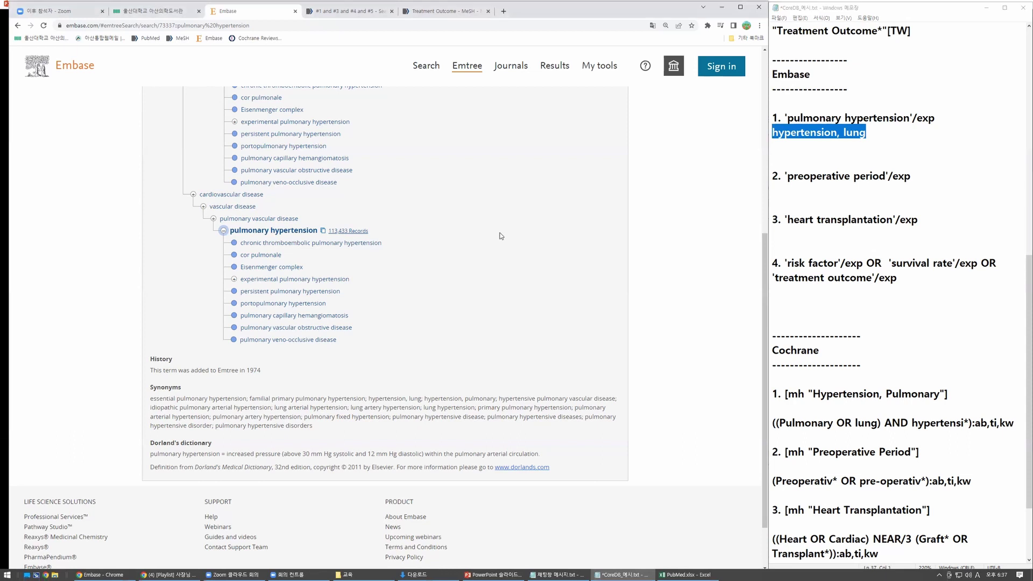
# Step: Add the exploded pulmonary hypertension term to the Query Builder and paste 'pulmonary hypertension'/exp over item 1 of the Embase notes
pyautogui.scroll(5, 551, 325)
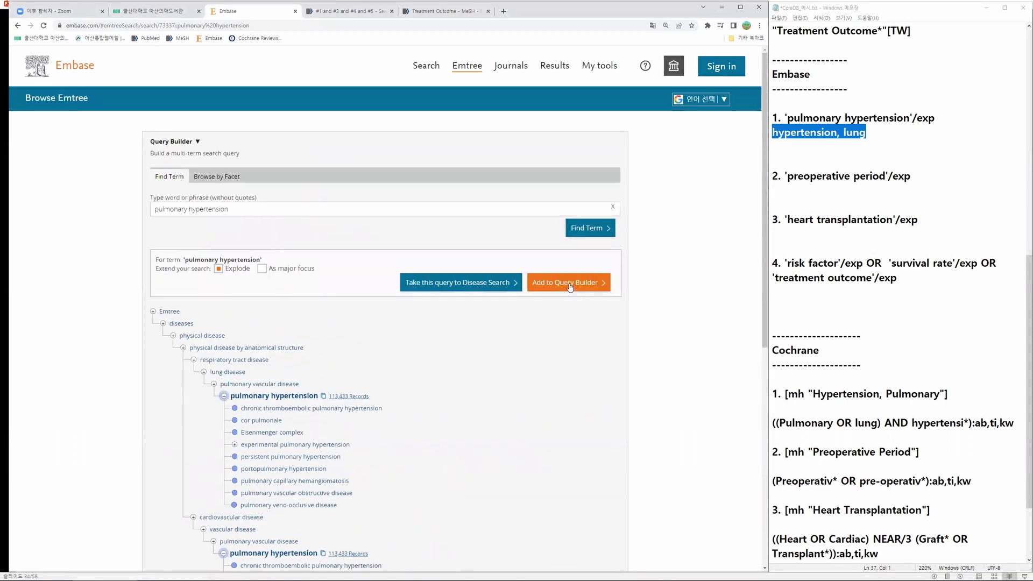
pyautogui.click(574, 288)
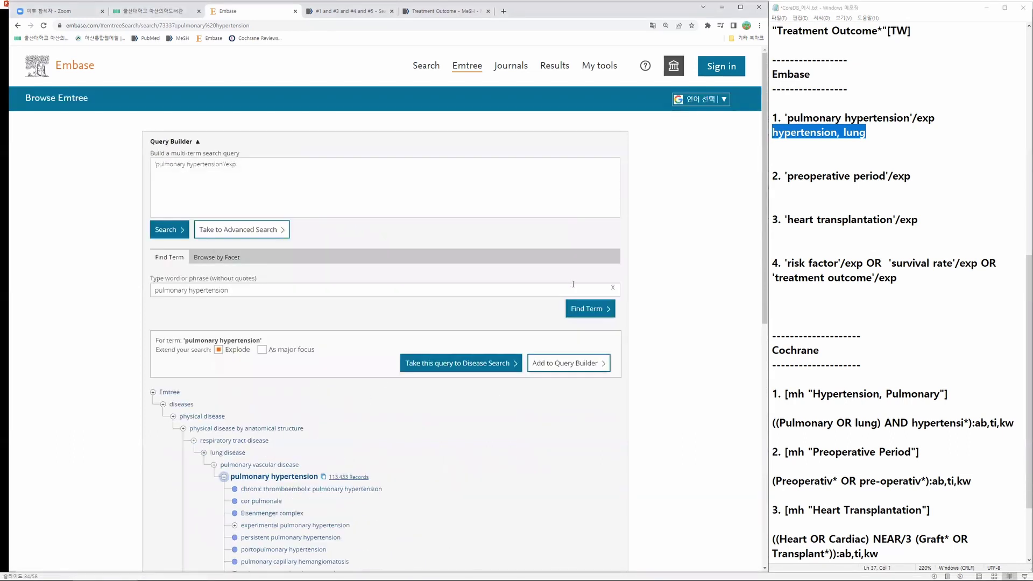
pyautogui.moveTo(250, 164); pyautogui.dragTo(100, 157)
pyautogui.click(936, 118)
pyautogui.moveTo(936, 118); pyautogui.dragTo(786, 118)
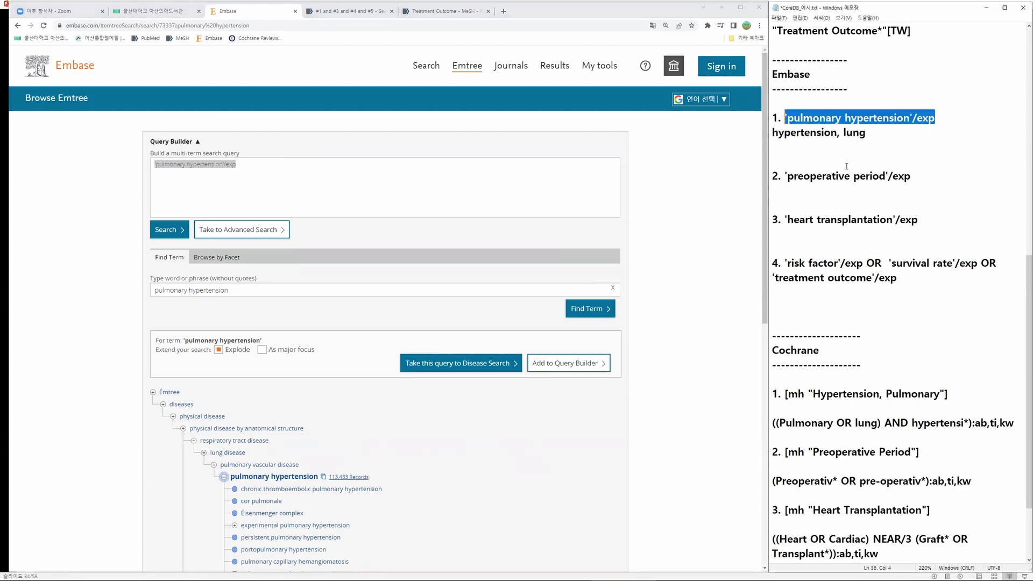
pyautogui.hotkey('ctrl', 'v')
# Step: Copy "Preoperative Period" from the workbook's second query into Emtree and open the matching term
pyautogui.scroll(6, 901, 115)
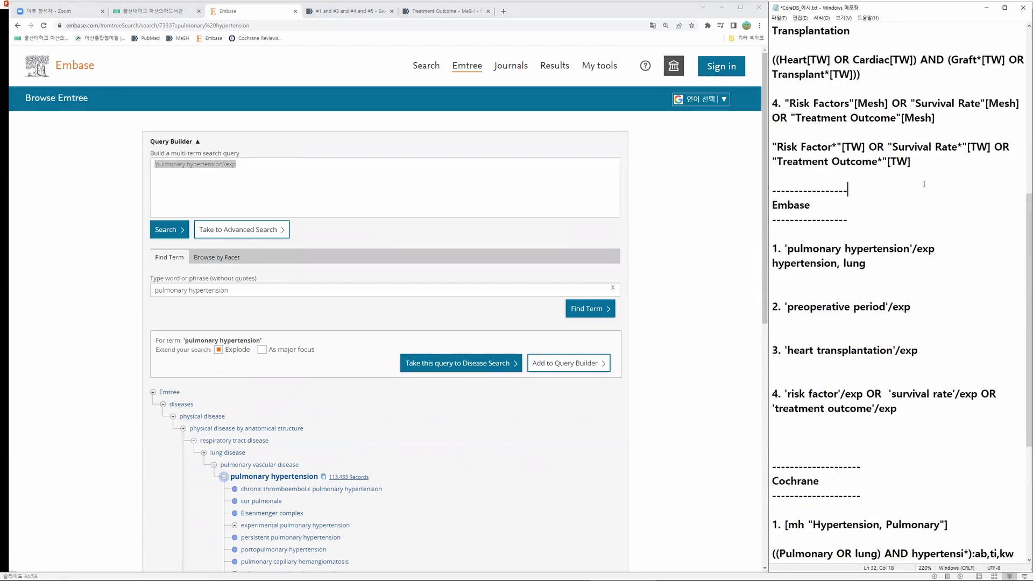
pyautogui.scroll(-3, 890, 277)
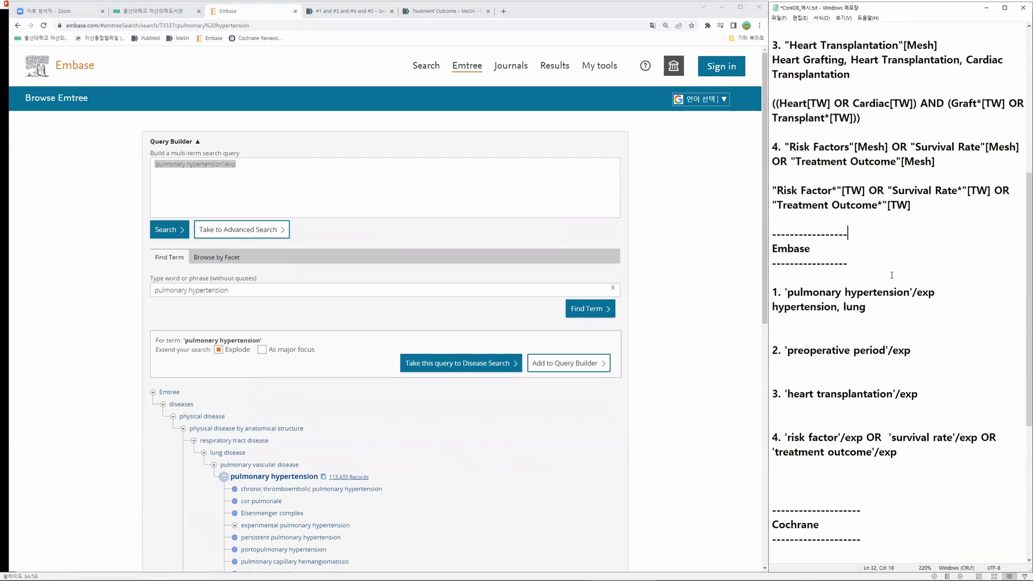
pyautogui.scroll(2, 891, 278)
pyautogui.click(695, 572)
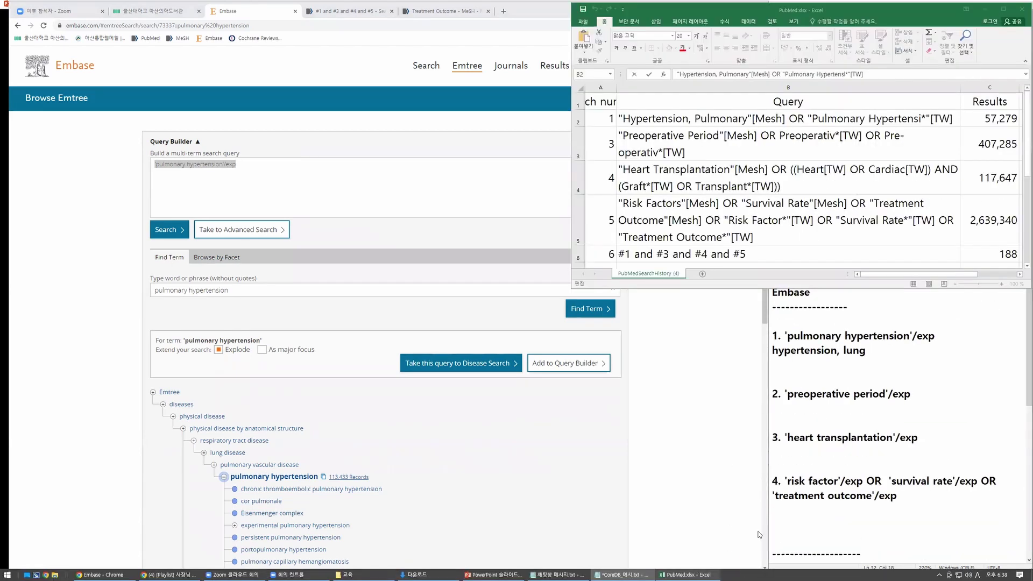
pyautogui.click(700, 139)
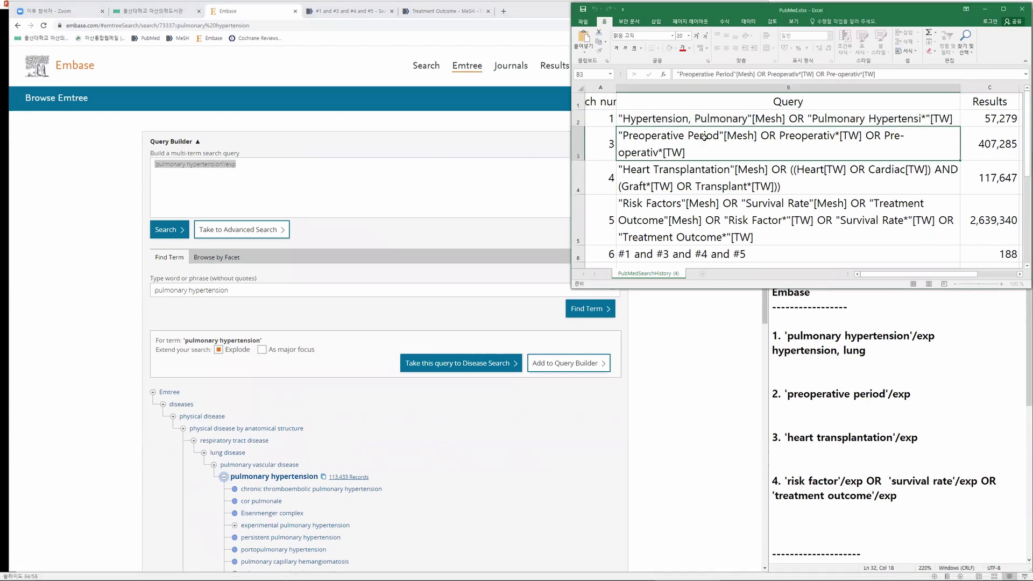
pyautogui.moveTo(719, 135); pyautogui.dragTo(623, 135)
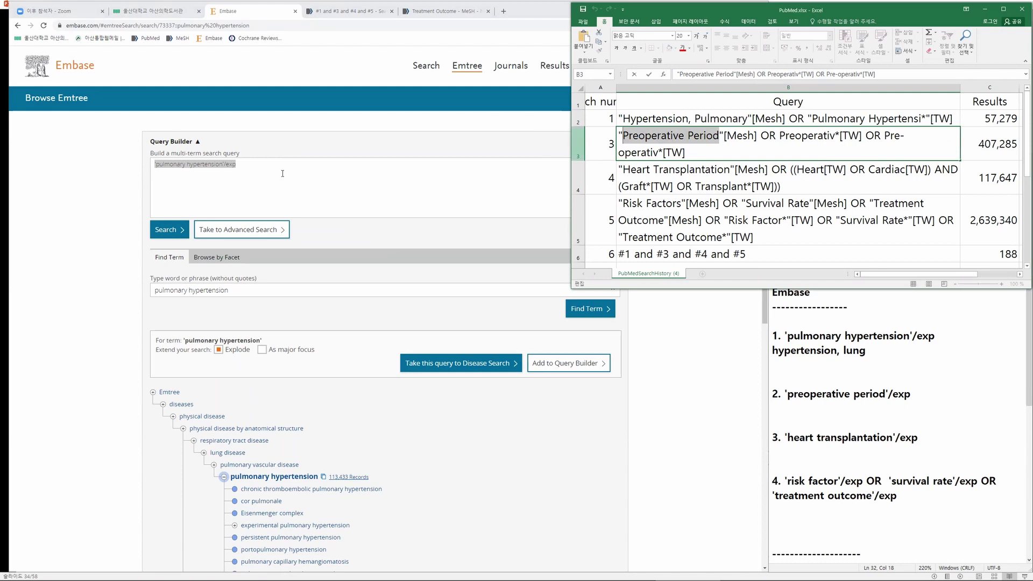
pyautogui.tripleClick(301, 291)
pyautogui.hotkey('ctrl', 'v')
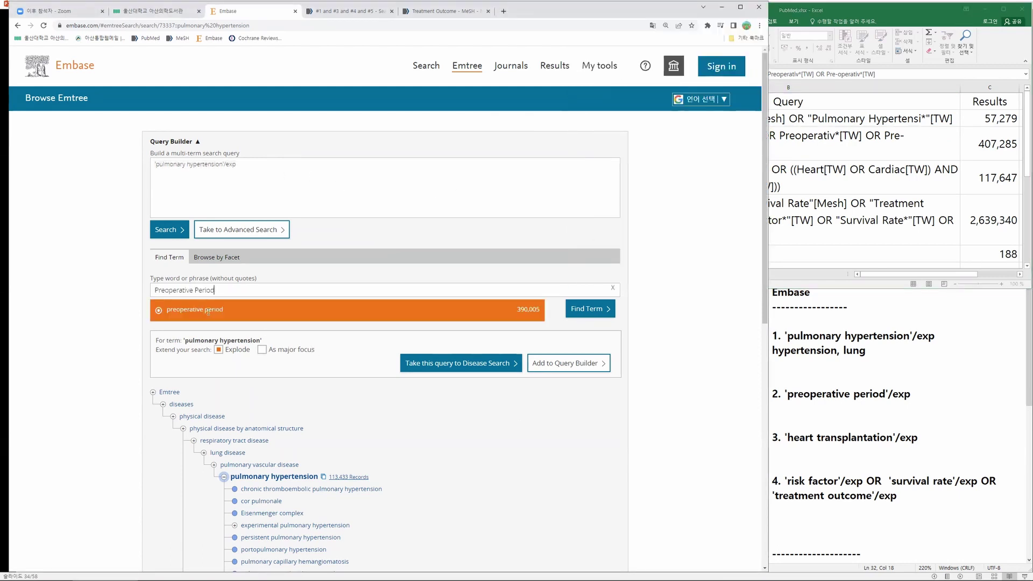
pyautogui.click(208, 311)
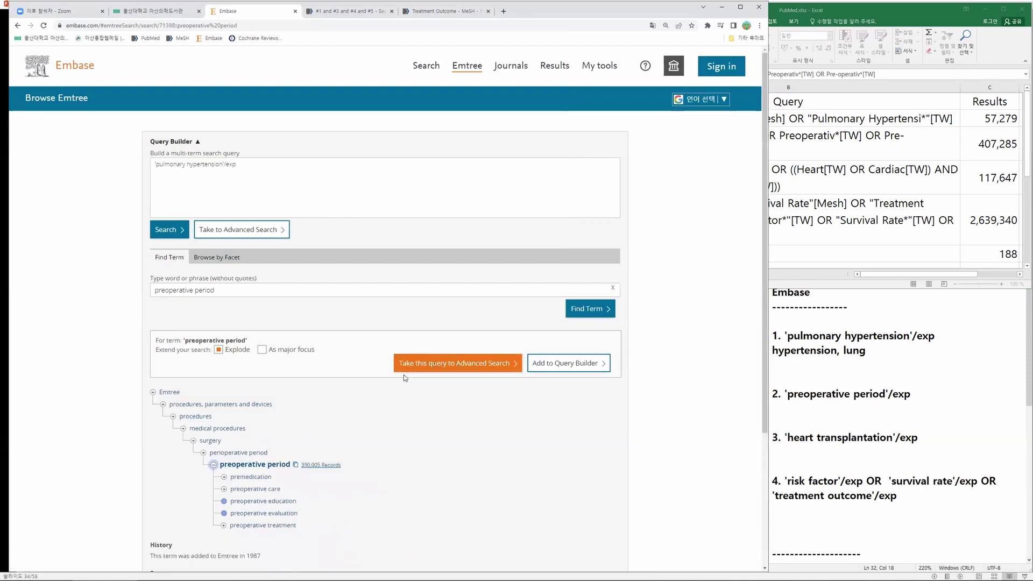
# Step: Examine the Emtree synonyms of preoperative period, from pre-surgery period through presurgical period
pyautogui.scroll(-2, 388, 393)
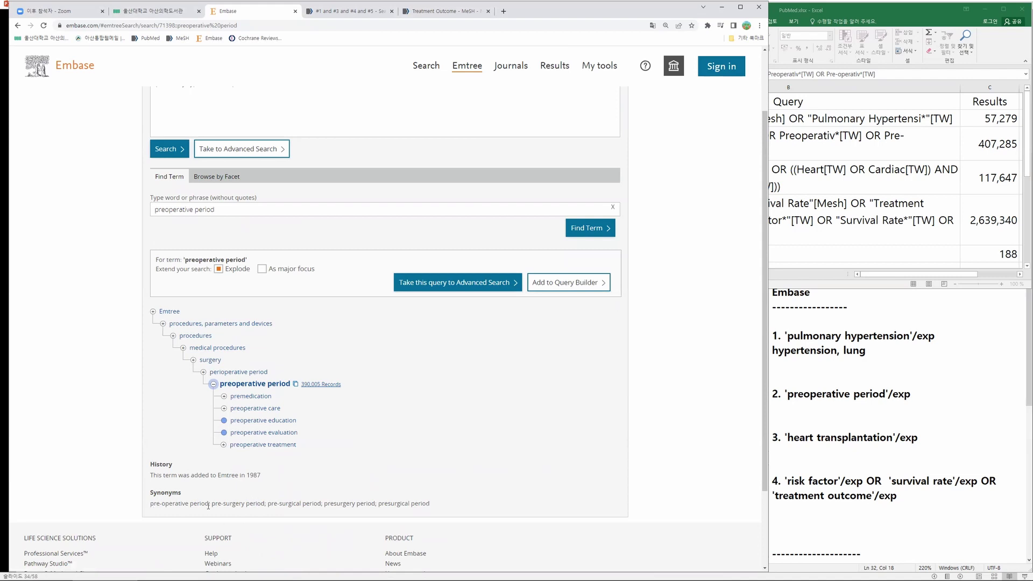
pyautogui.moveTo(211, 504); pyautogui.dragTo(456, 510)
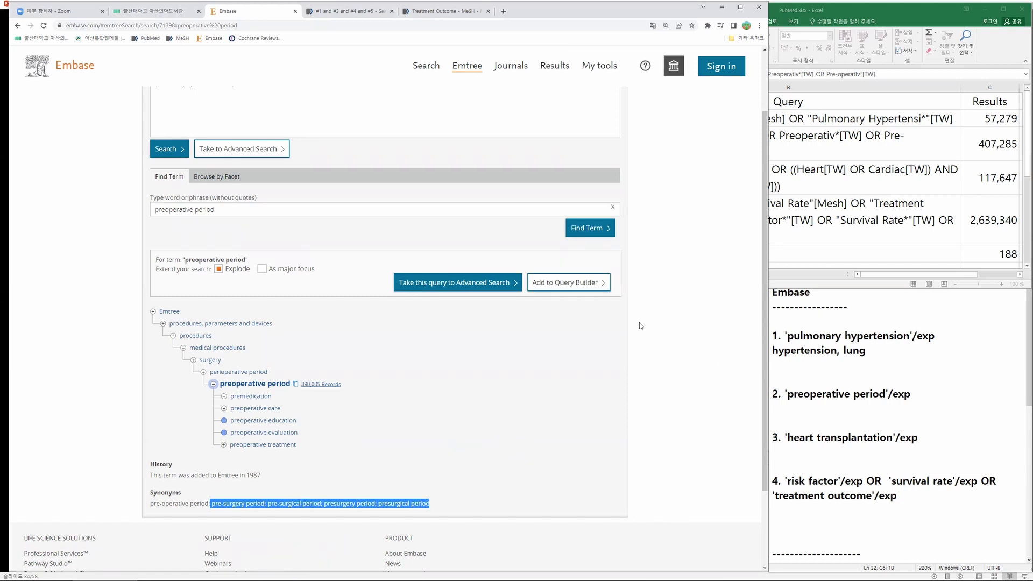
pyautogui.click(479, 335)
# Step: Add 'preoperative period'/exp to the Query Builder and highlight the same expression in item 2 of the Embase notes
pyautogui.scroll(1, 530, 357)
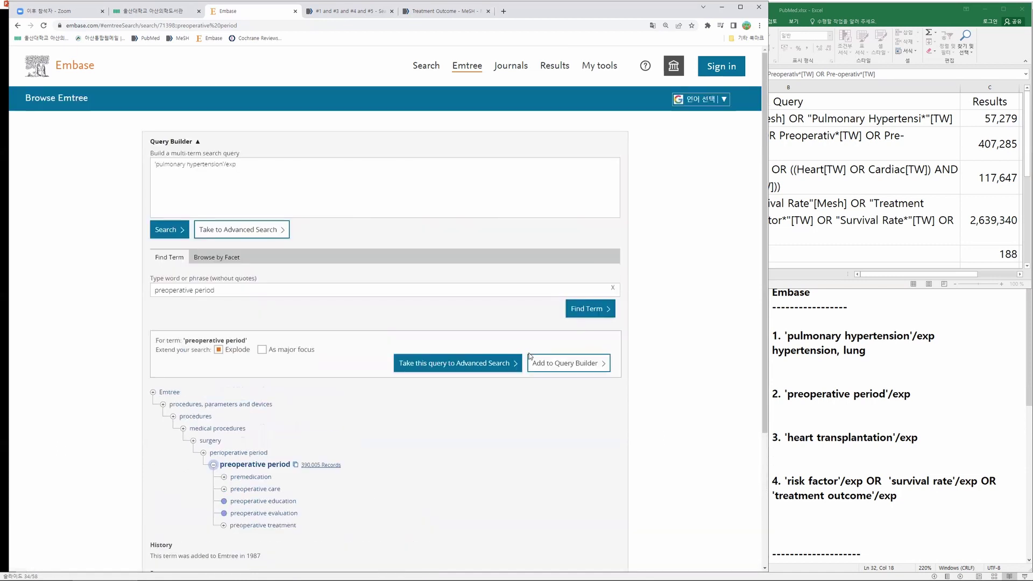
pyautogui.click(572, 367)
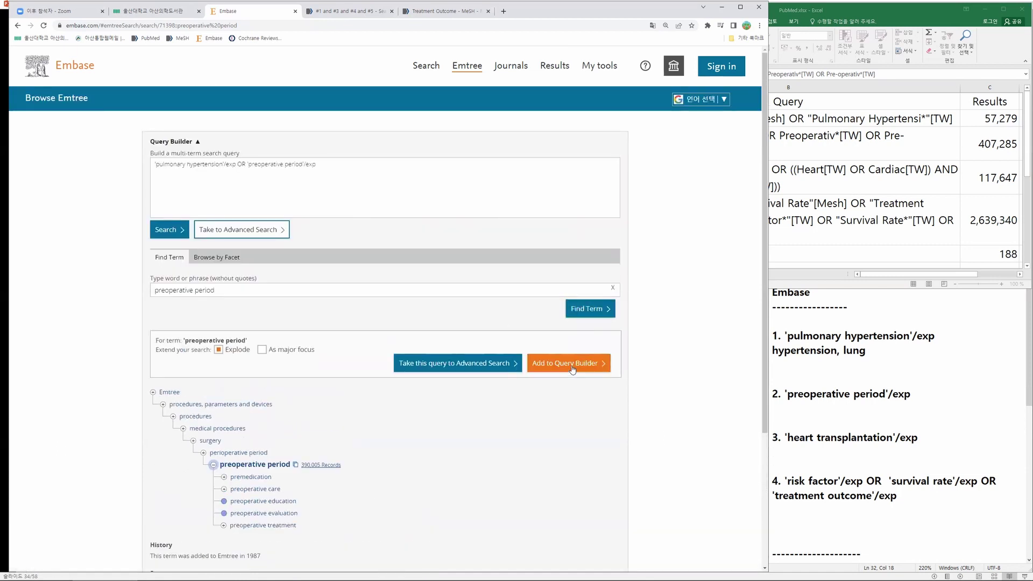
pyautogui.moveTo(317, 164); pyautogui.dragTo(248, 164)
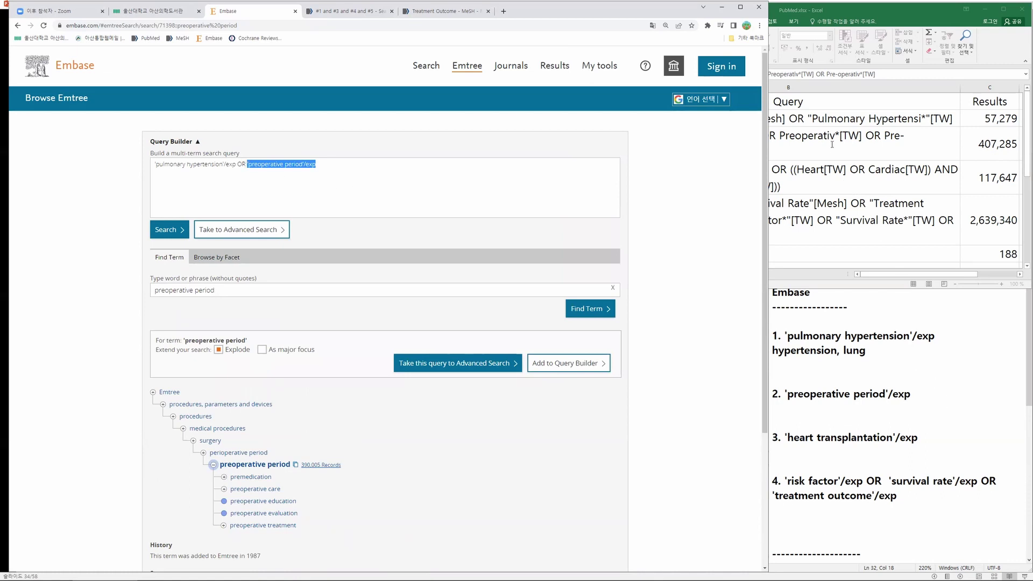
pyautogui.moveTo(317, 164); pyautogui.dragTo(245, 165)
pyautogui.click(876, 378)
pyautogui.moveTo(912, 394); pyautogui.dragTo(786, 389)
pyautogui.click(926, 402)
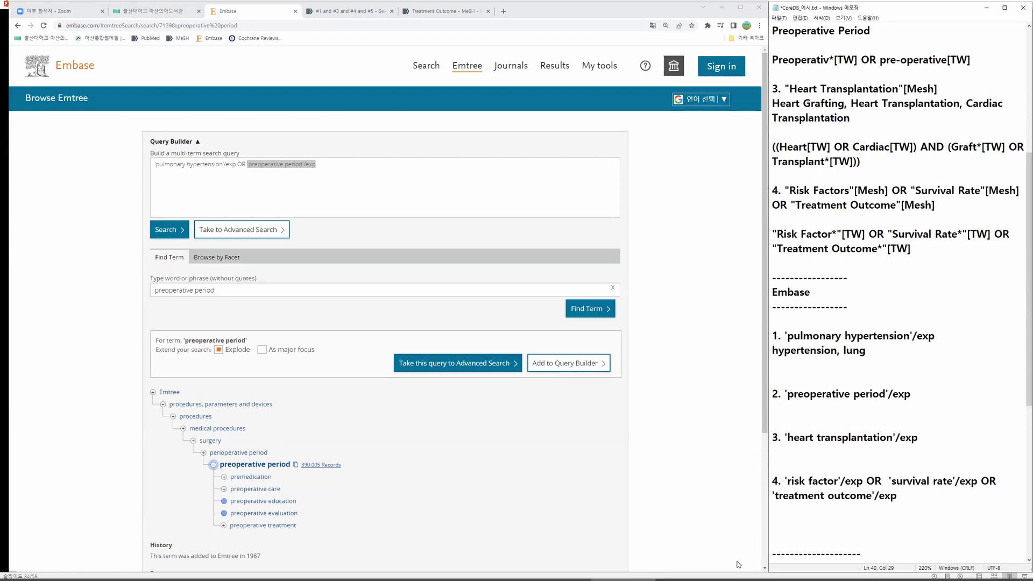
# Step: Copy "Heart Transplantation" from the workbook's third query into Emtree and open the matching term
pyautogui.click(709, 574)
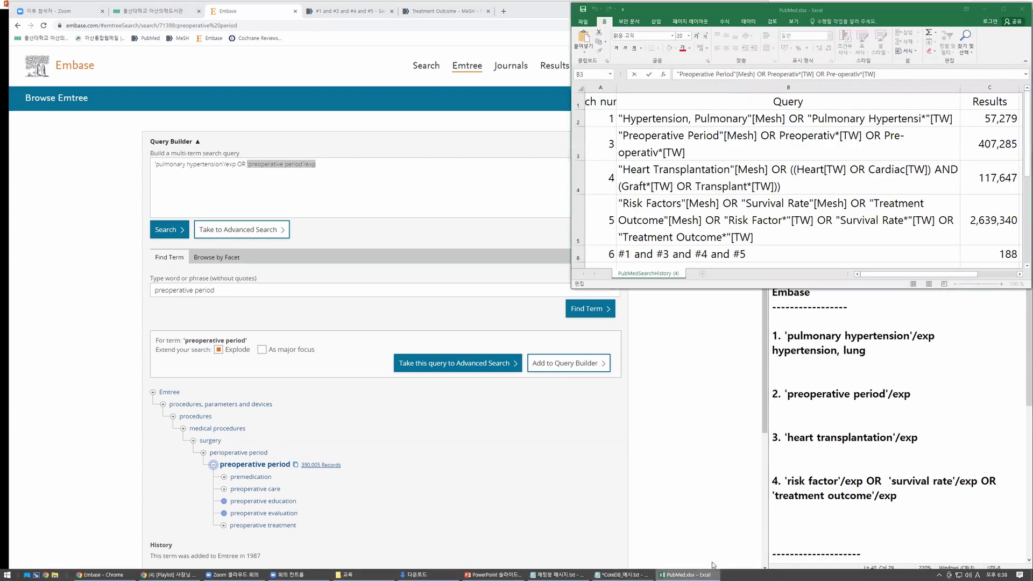
pyautogui.click(704, 172)
pyautogui.moveTo(731, 170); pyautogui.dragTo(623, 169)
pyautogui.hotkey('ctrl', 'c')
pyautogui.click(346, 294)
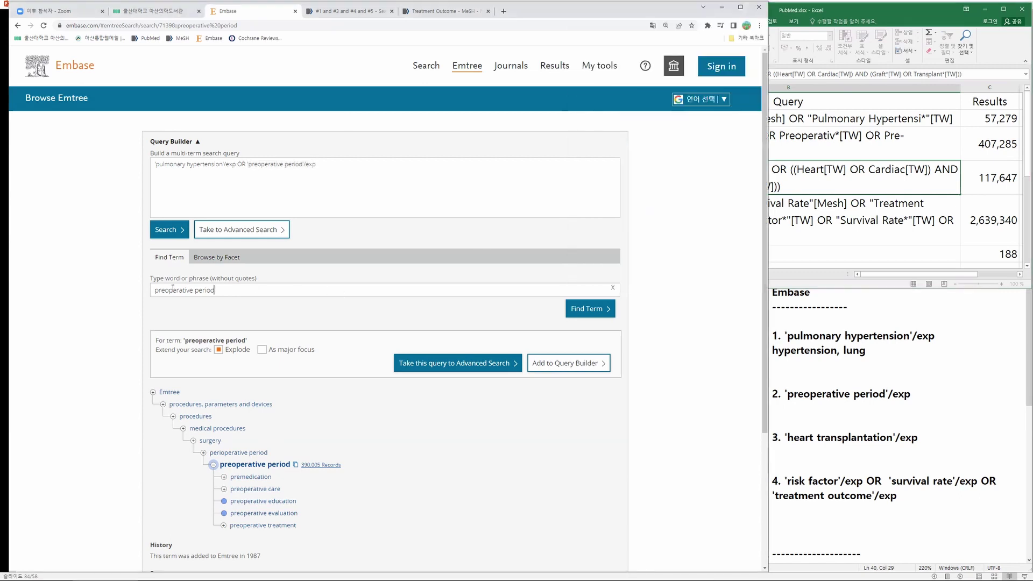
pyautogui.hotkey('ctrl', 'a')
pyautogui.hotkey('ctrl', 'v')
pyautogui.click(226, 309)
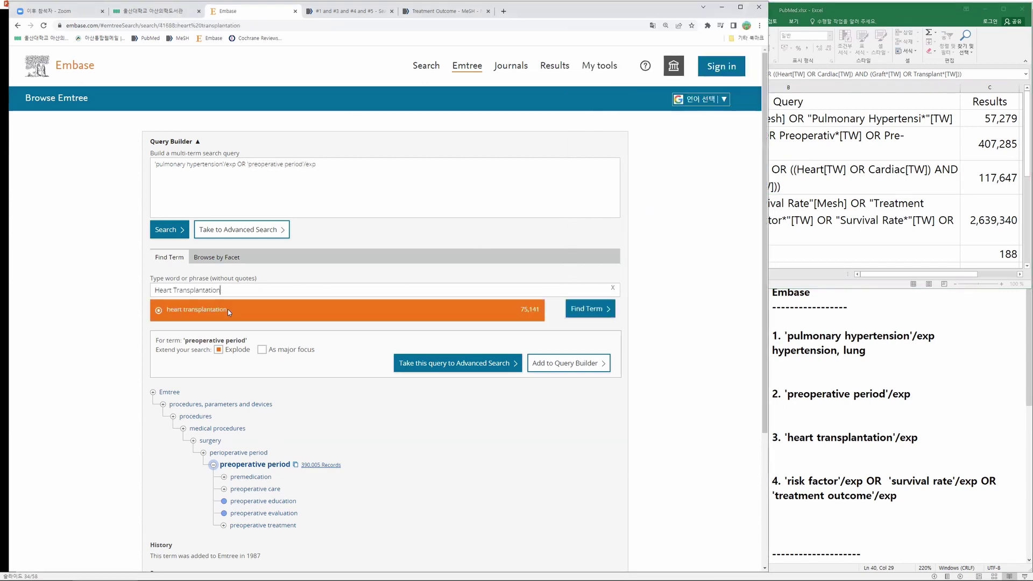
# Step: Examine the Emtree synonyms of heart transplantation, from cardiac transplantation through transplantation, heart
pyautogui.scroll(-2, 415, 496)
pyautogui.scroll(-2, 415, 497)
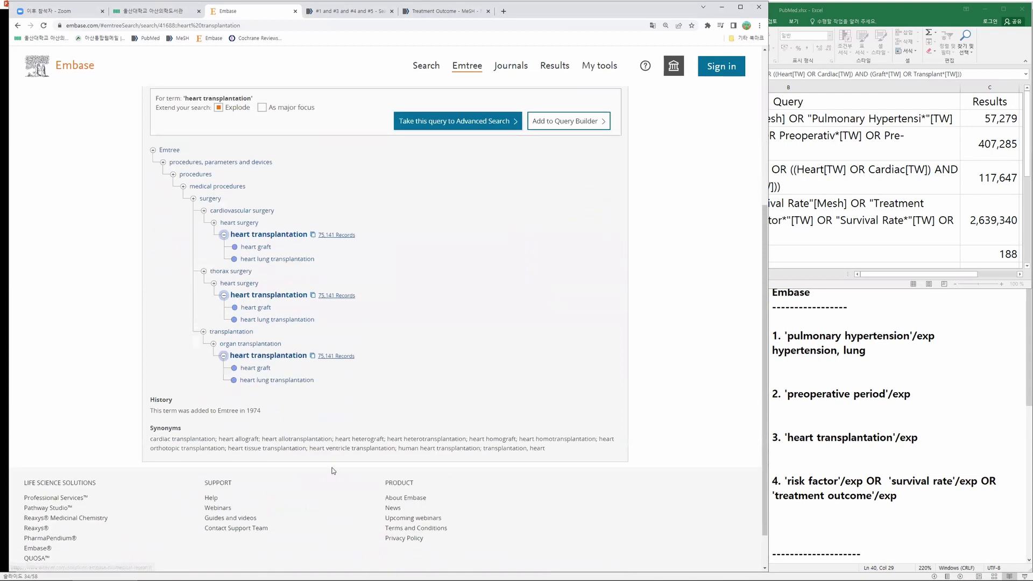
pyautogui.moveTo(151, 441); pyautogui.dragTo(557, 462)
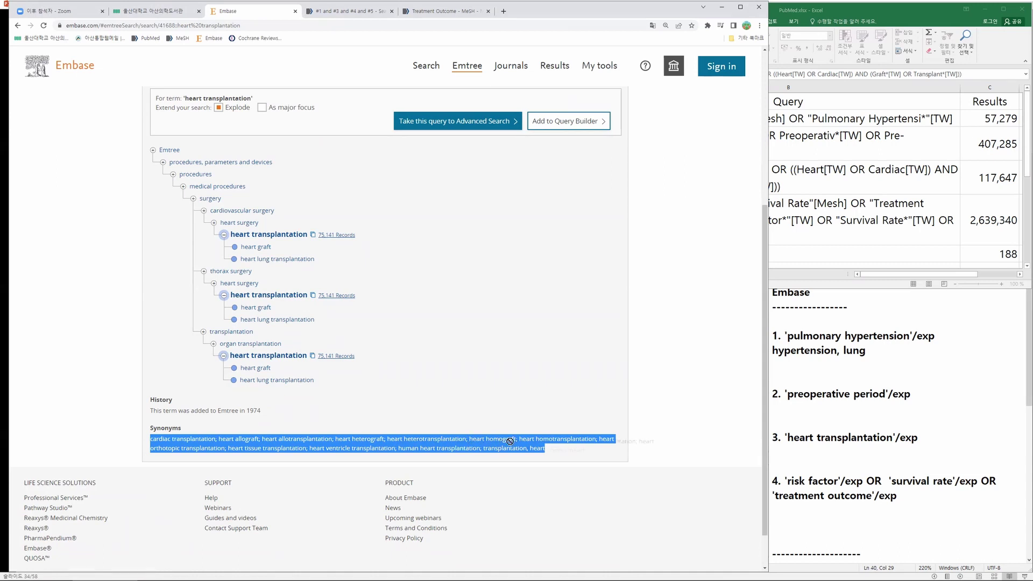
pyautogui.click(603, 436)
pyautogui.scroll(2, 603, 434)
pyautogui.scroll(3, 603, 433)
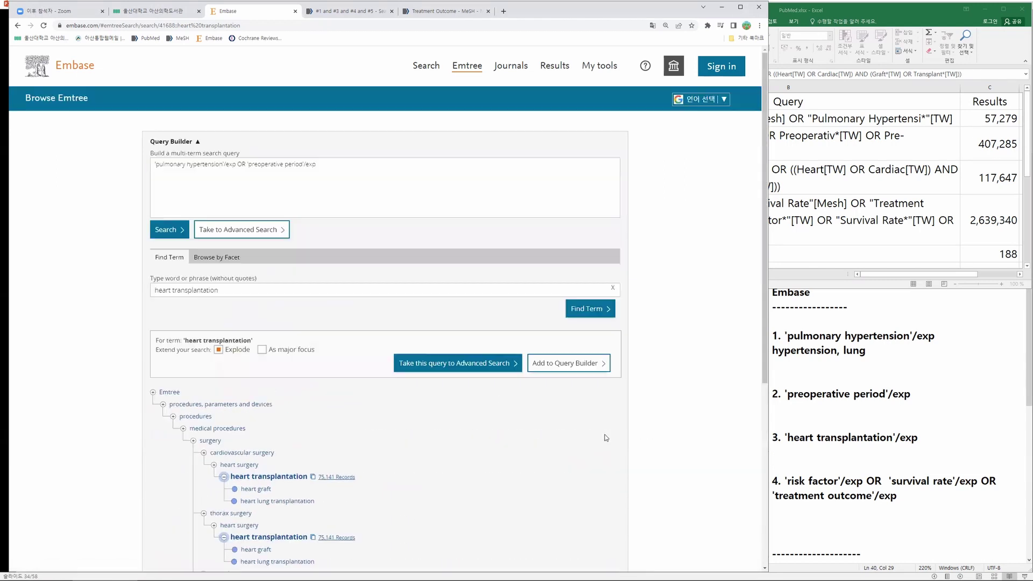
# Step: Add 'heart transplantation'/exp to the Query Builder and highlight the same expression in item 3 of the Embase notes
pyautogui.click(576, 365)
pyautogui.moveTo(326, 163); pyautogui.dragTo(441, 168)
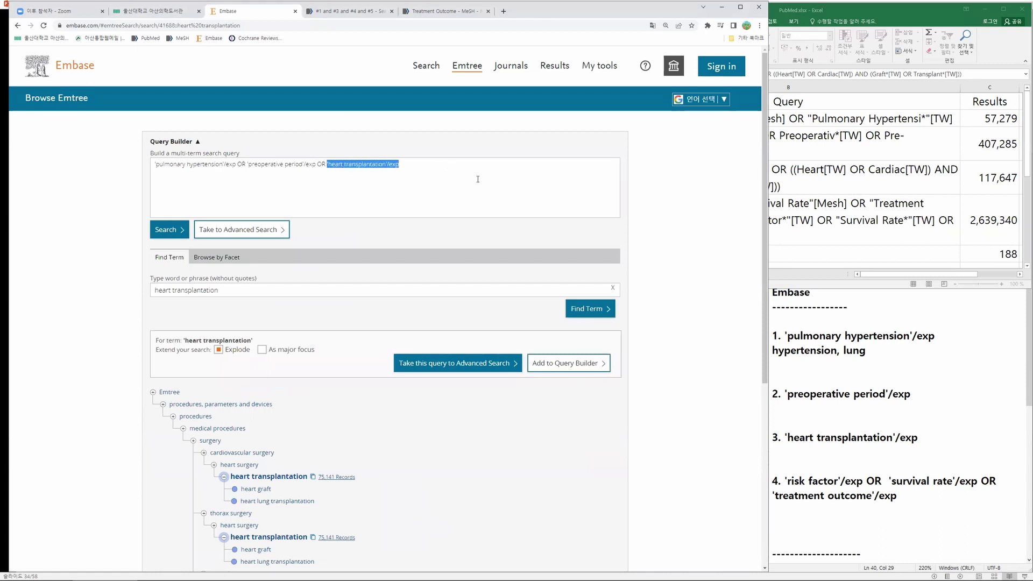
pyautogui.click(843, 422)
pyautogui.moveTo(918, 438); pyautogui.dragTo(785, 438)
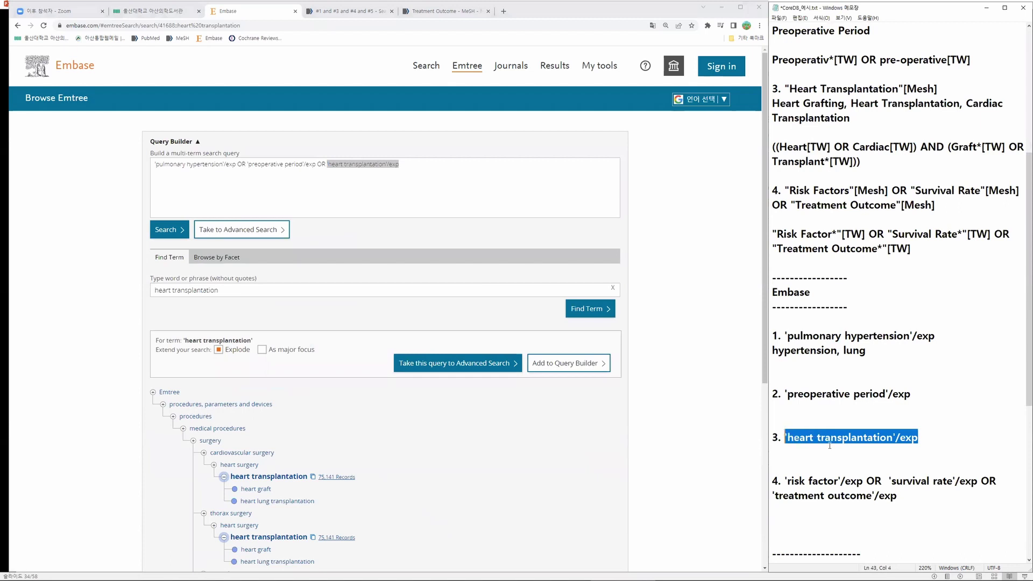
pyautogui.click(935, 437)
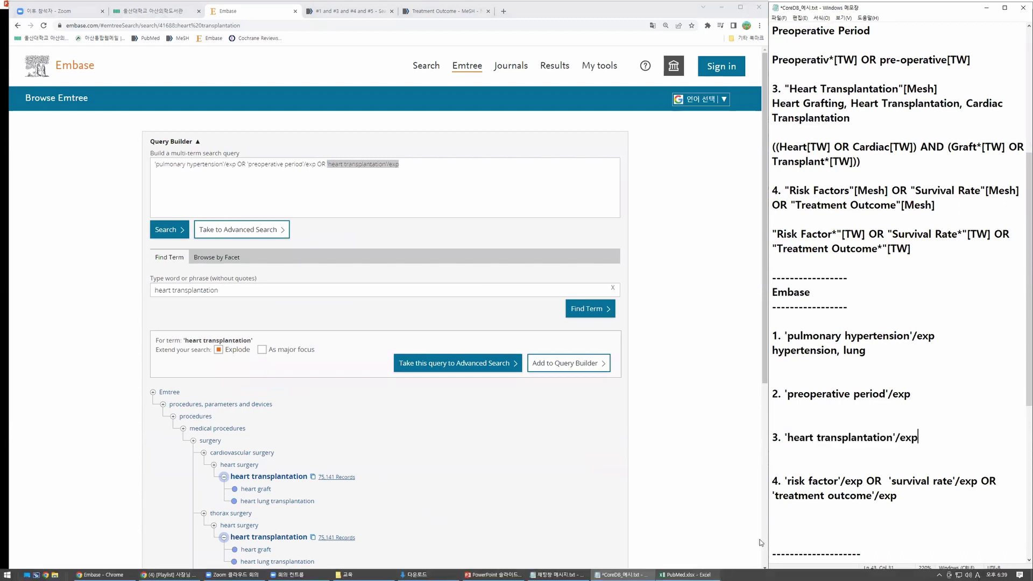
# Step: Refer to the workbook's risk factors query, find "risk factor" in Emtree and add the exploded term to the Query Builder
pyautogui.click(700, 575)
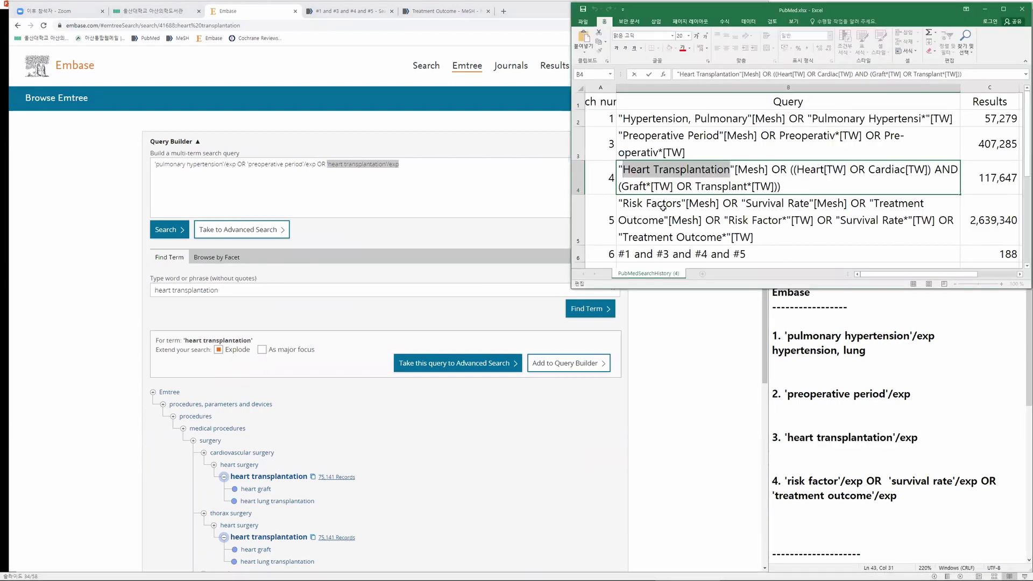
pyautogui.moveTo(219, 290); pyautogui.dragTo(94, 292)
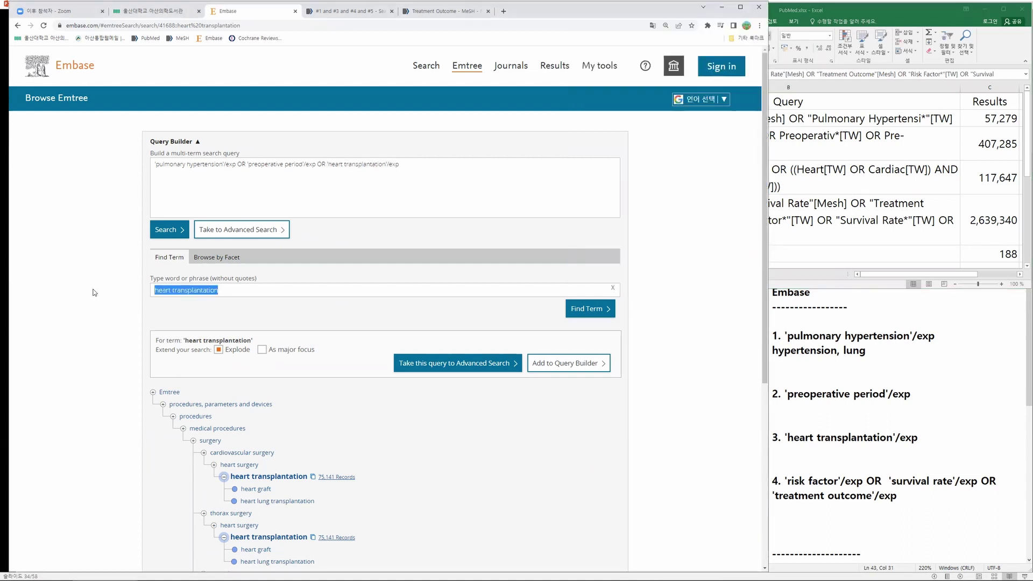
pyautogui.write('risk fac')
pyautogui.click(115, 314)
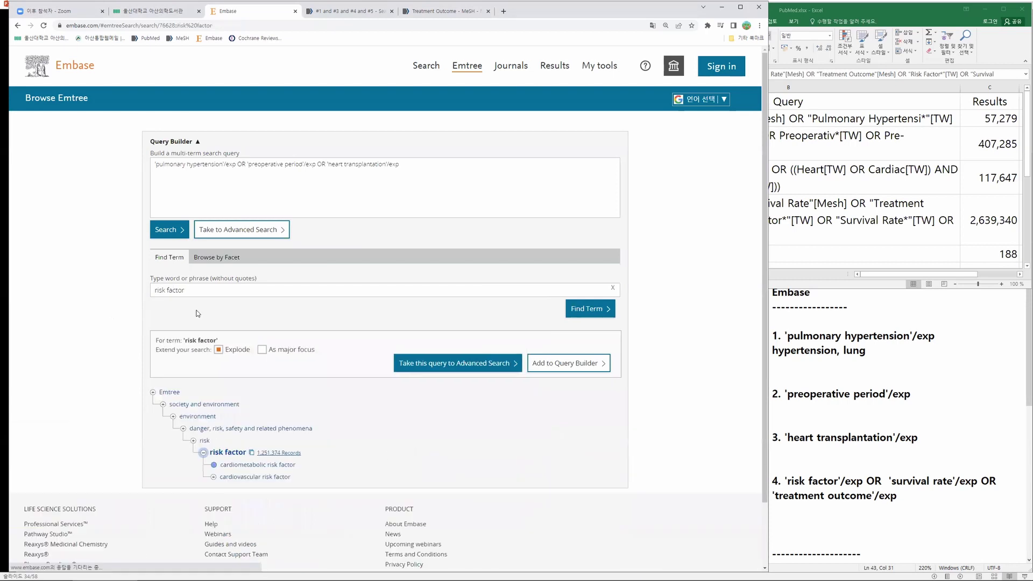
pyautogui.click(575, 370)
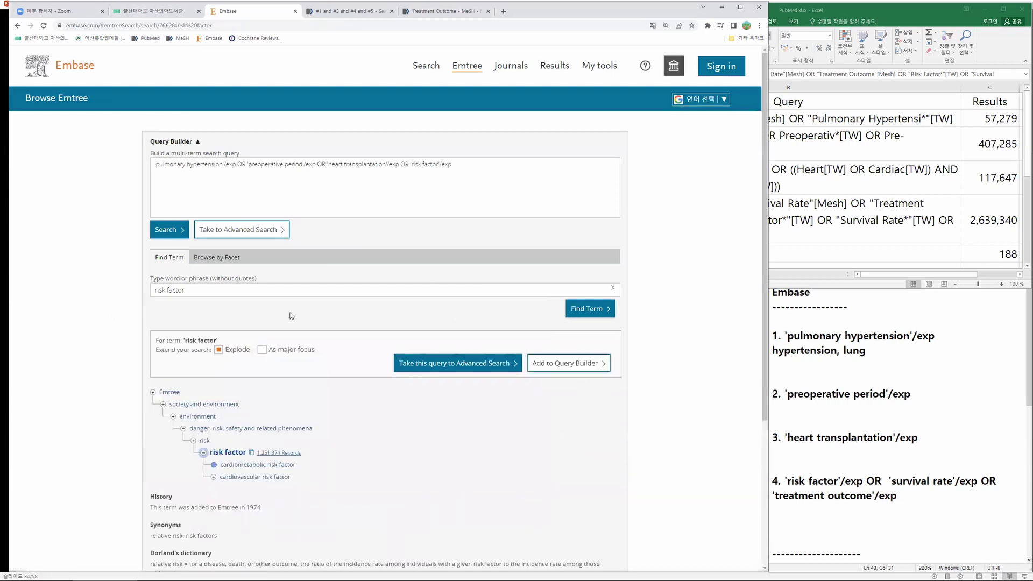
# Step: Find "survival rate" in Emtree, add the exploded term to the Query Builder and highlight its expression there
pyautogui.hotkey('ctrl', 'a')
pyautogui.write('survival ')
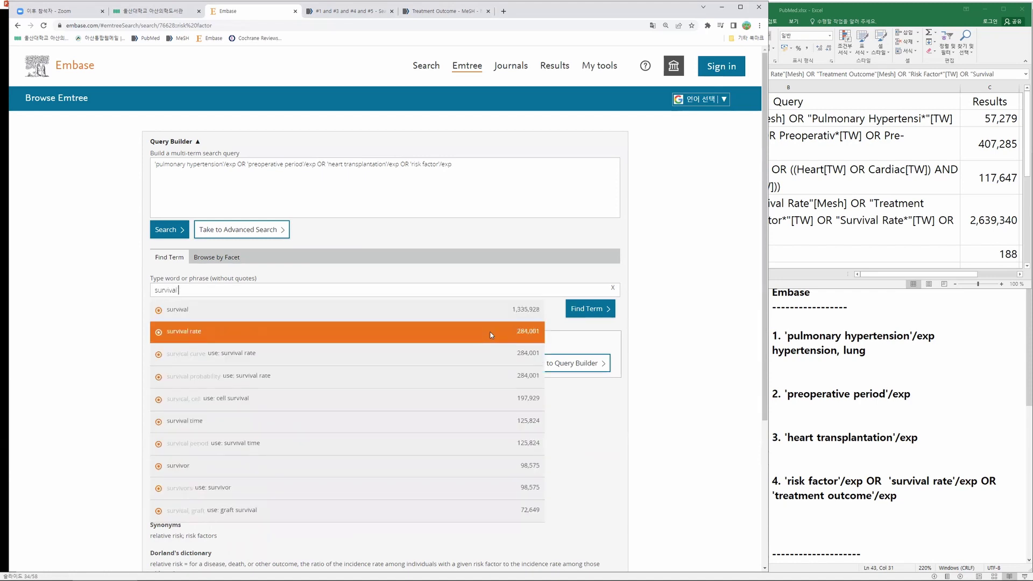
pyautogui.write('r')
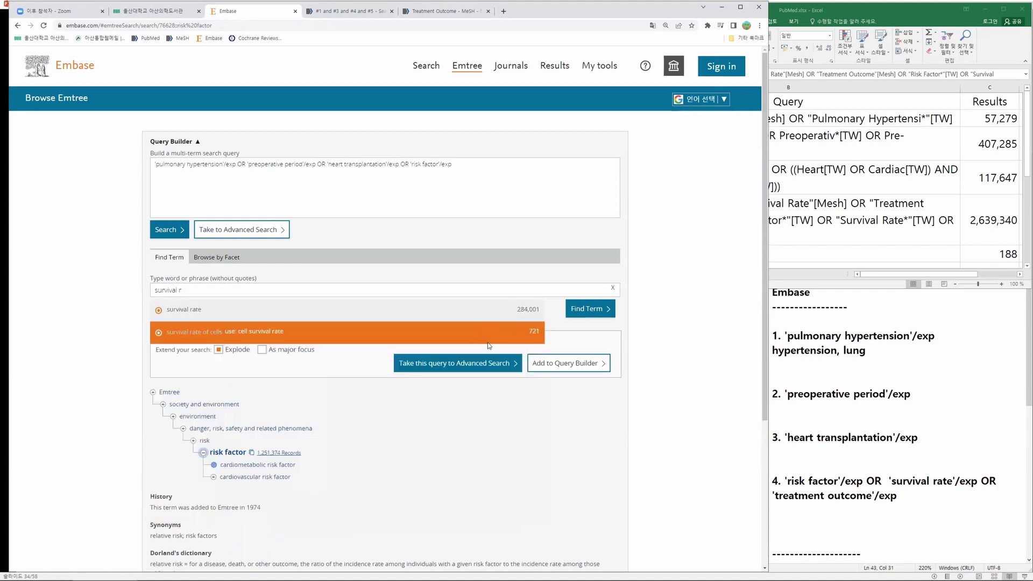
pyautogui.click(257, 309)
pyautogui.click(572, 366)
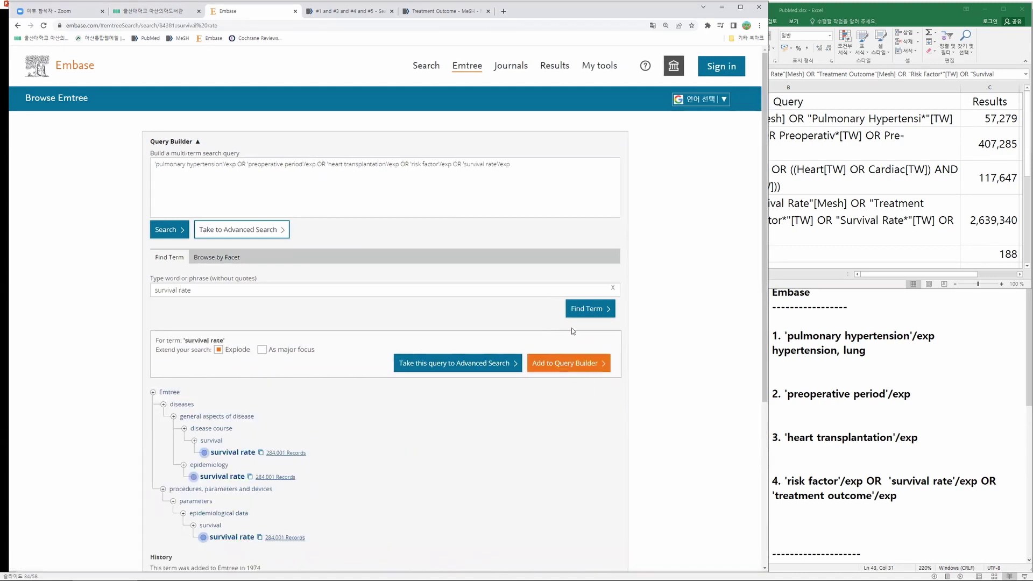
pyautogui.moveTo(510, 164); pyautogui.dragTo(462, 164)
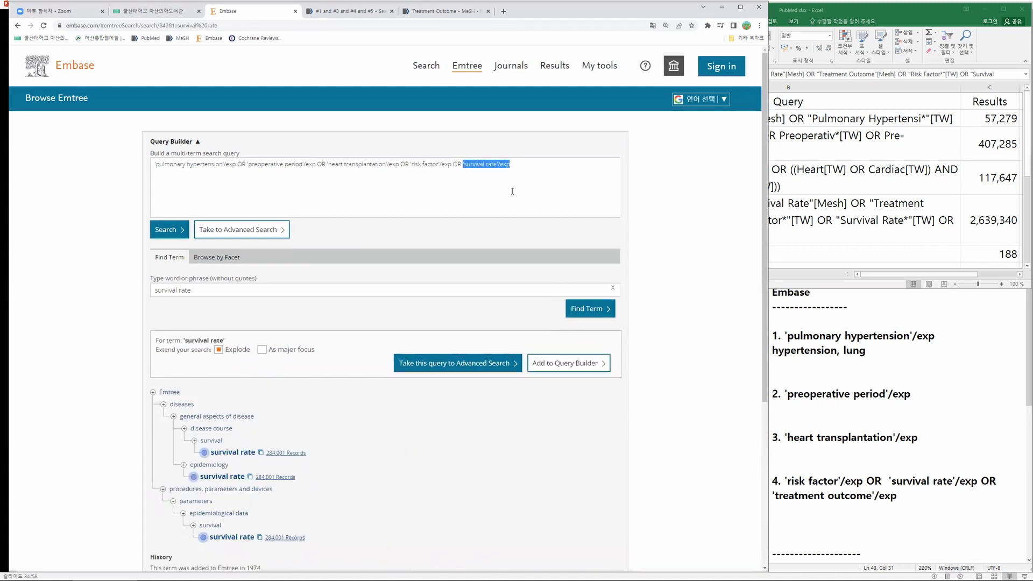
# Step: Find "treatment outcome" in Emtree and add the exploded term to the Query Builder
pyautogui.moveTo(208, 290); pyautogui.dragTo(65, 287)
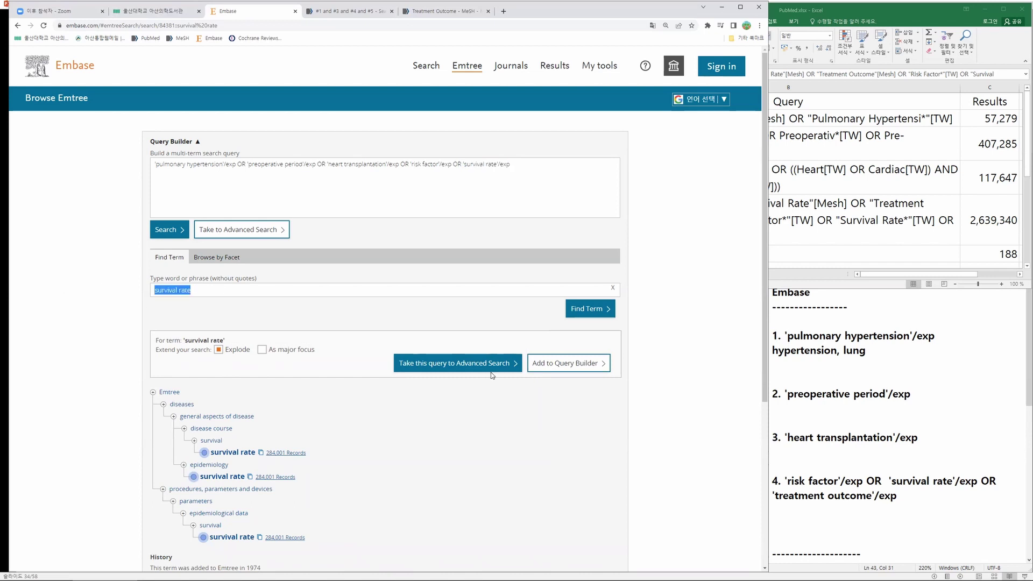
pyautogui.write('treatment out')
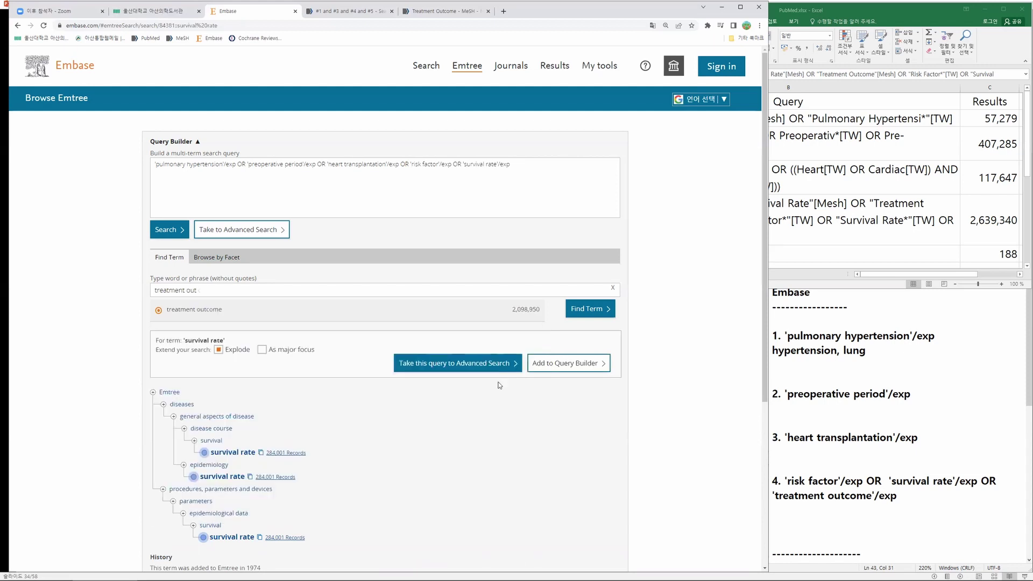
pyautogui.click(241, 309)
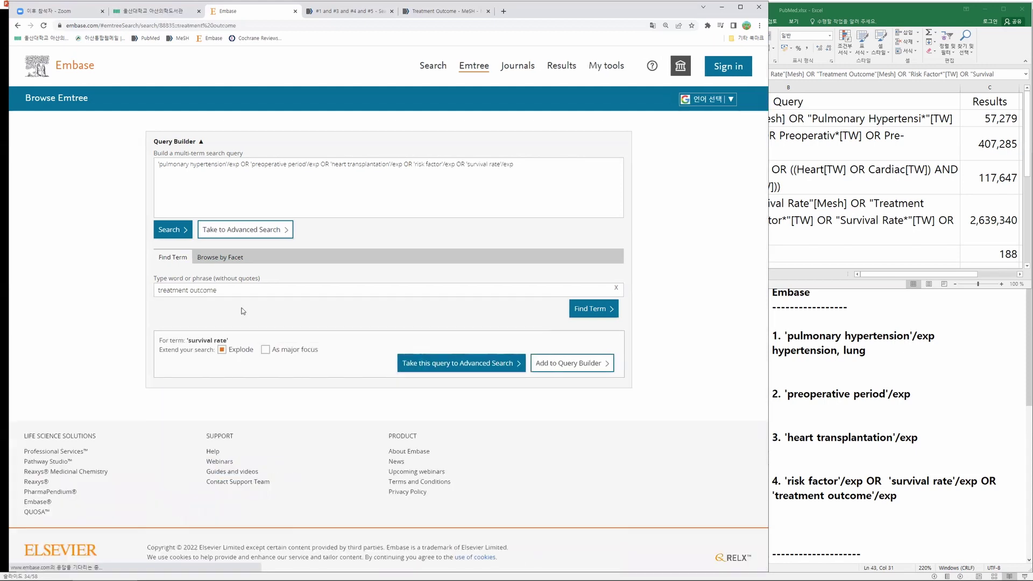
pyautogui.click(592, 364)
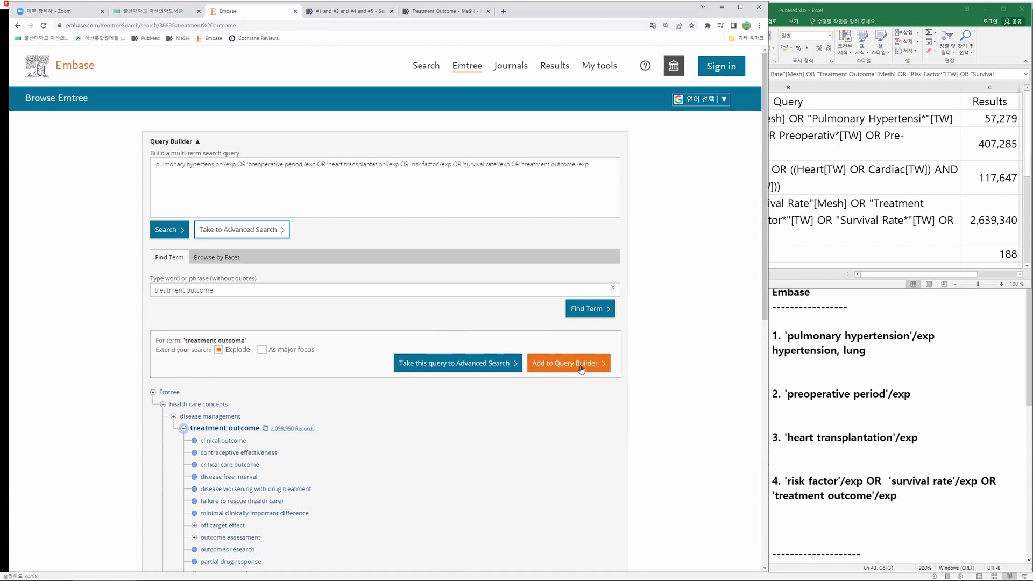
# Step: Replace item 4 of the Embase notes with the risk factor, survival rate and treatment outcome expressions copied from the Query Builder
pyautogui.moveTo(591, 166); pyautogui.dragTo(119, 142)
pyautogui.click(572, 165)
pyautogui.moveTo(595, 166); pyautogui.dragTo(411, 164)
pyautogui.hotkey('ctrl', 'c')
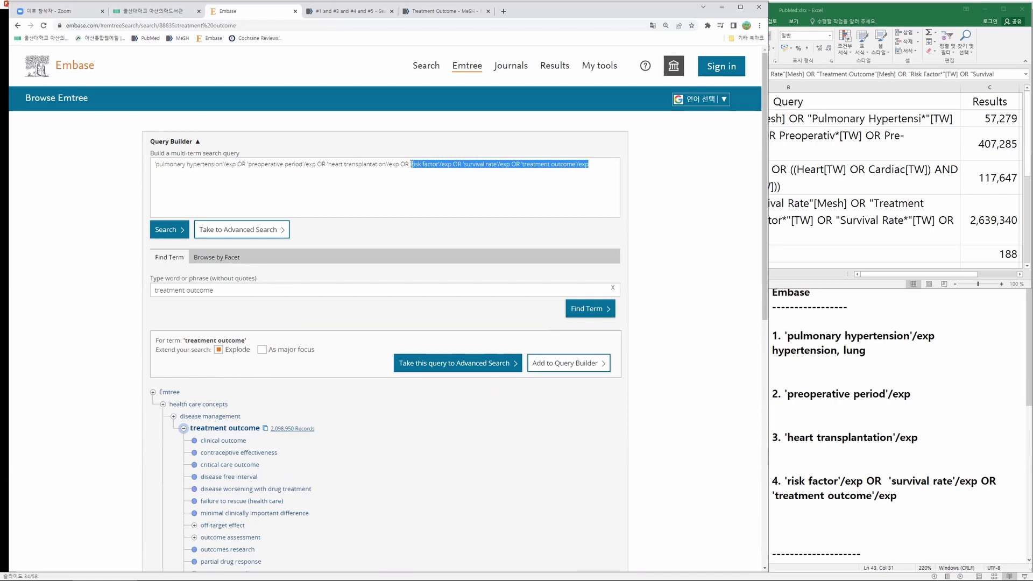
pyautogui.click(914, 495)
pyautogui.moveTo(914, 496); pyautogui.dragTo(786, 479)
pyautogui.hotkey('ctrl', 'v')
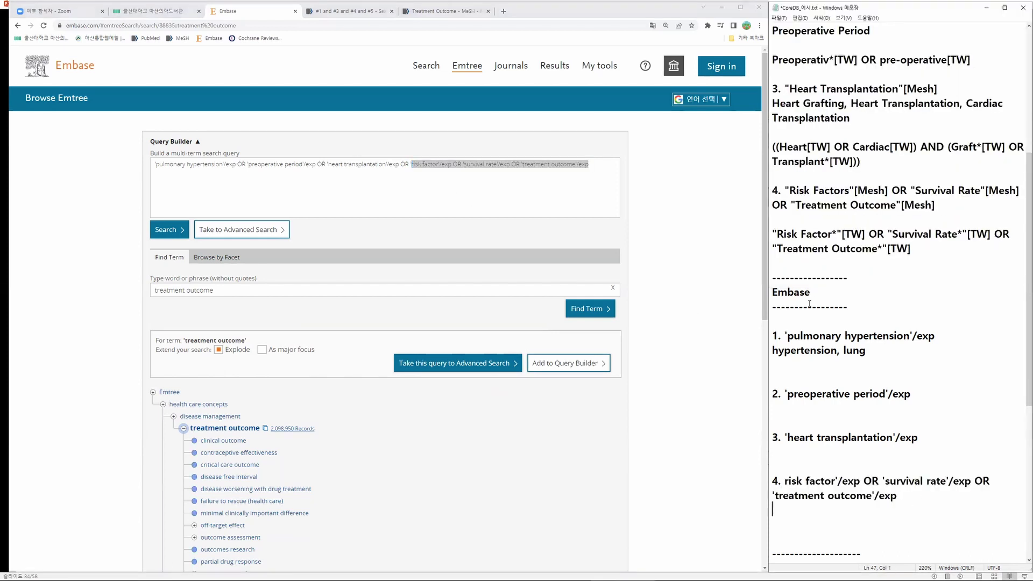
# Step: Compare the four Embase items in the notes with the matching PubMed queries in the workbook
pyautogui.moveTo(773, 335); pyautogui.dragTo(923, 492)
pyautogui.click(934, 501)
pyautogui.click(679, 572)
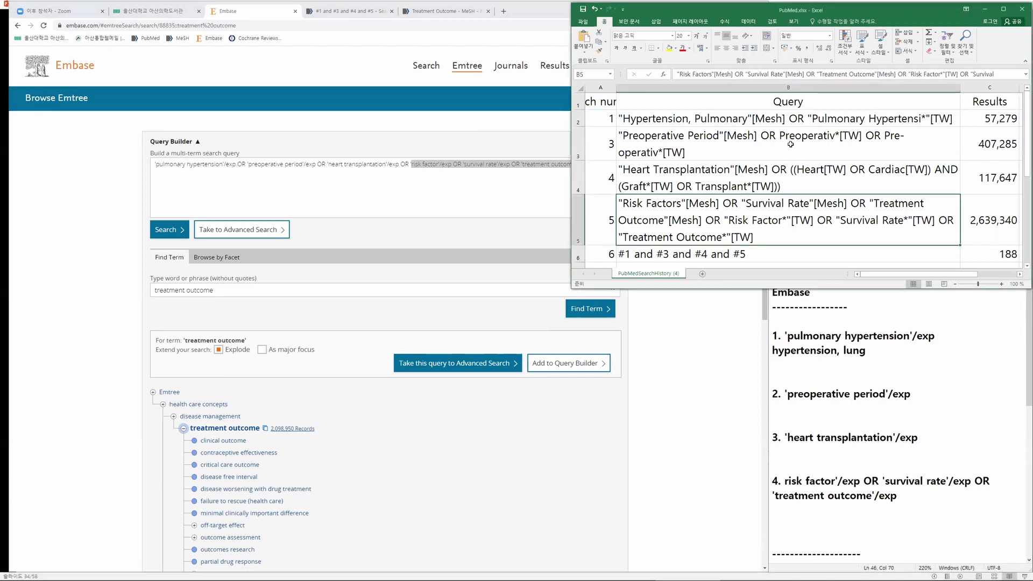
pyautogui.click(799, 116)
pyautogui.click(797, 141)
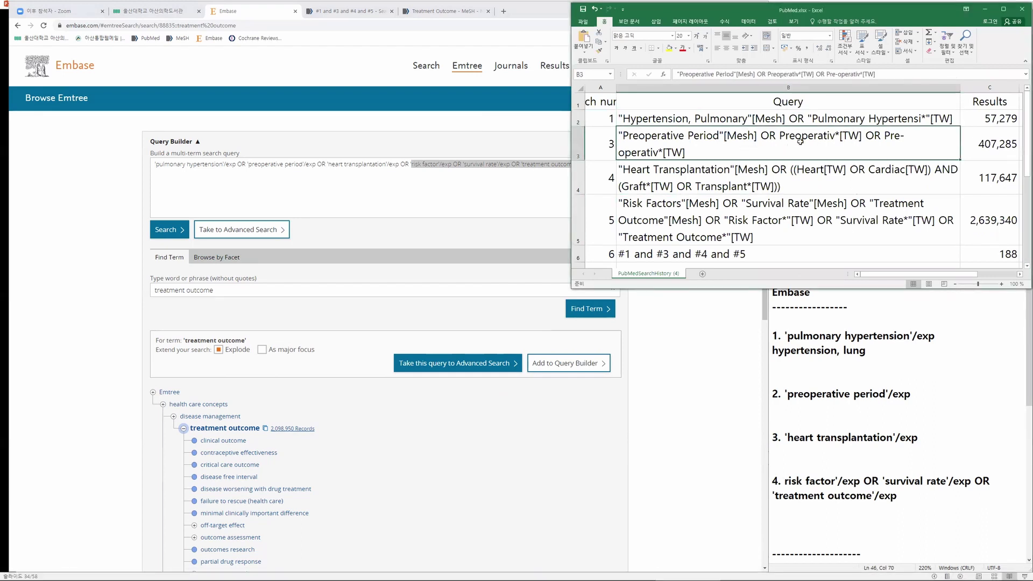
pyautogui.click(813, 191)
pyautogui.click(813, 234)
pyautogui.click(832, 334)
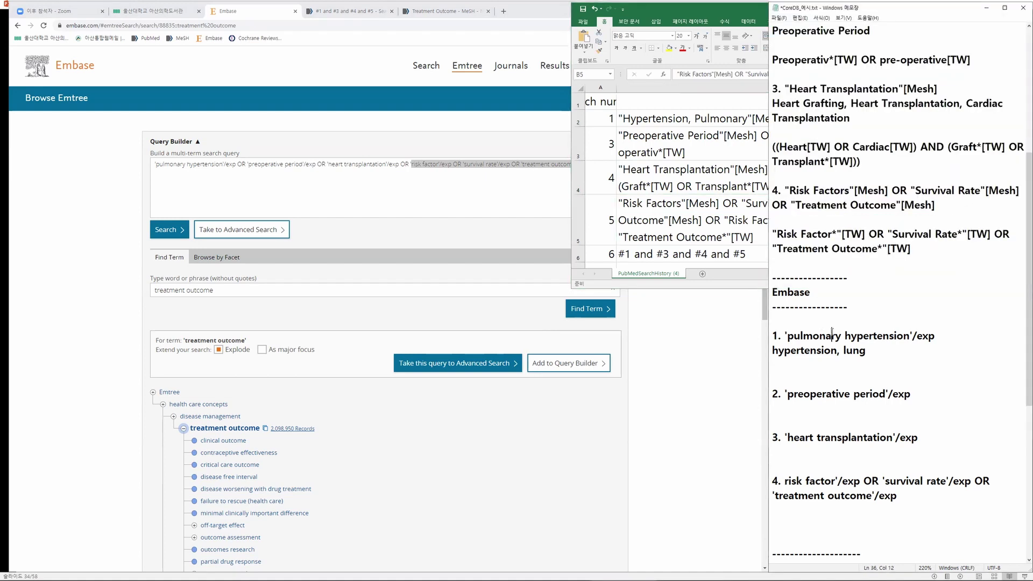
# Step: Take the built query from Emtree to Advanced Search and clear the whole query there
pyautogui.click(330, 129)
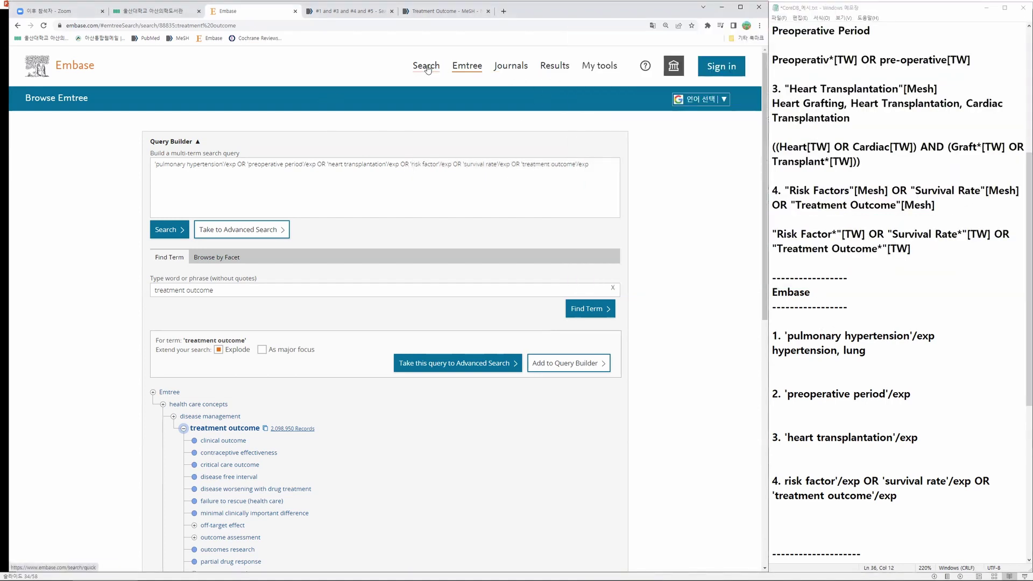
pyautogui.moveTo(428, 69); pyautogui.dragTo(325, 61)
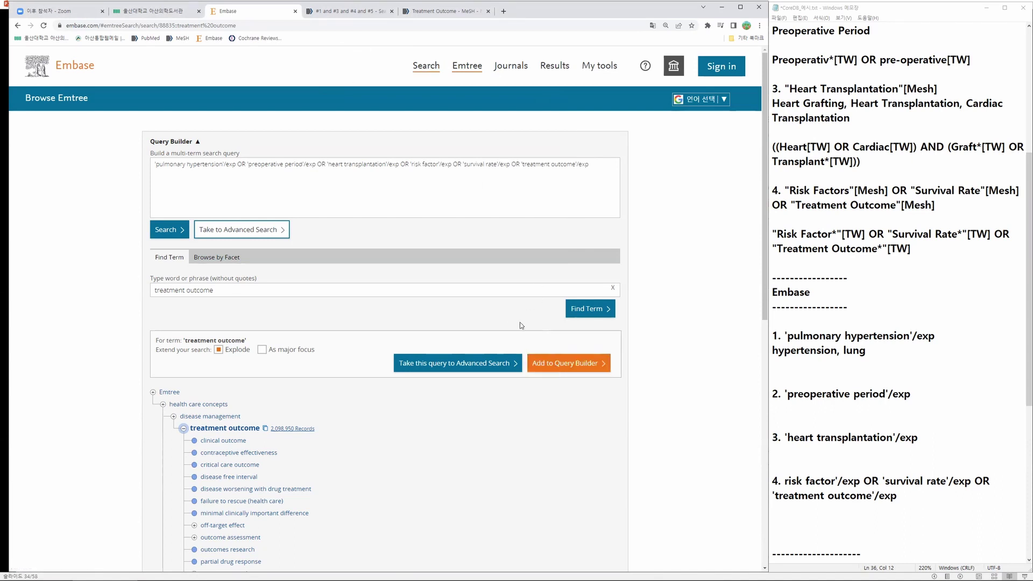
pyautogui.click(259, 236)
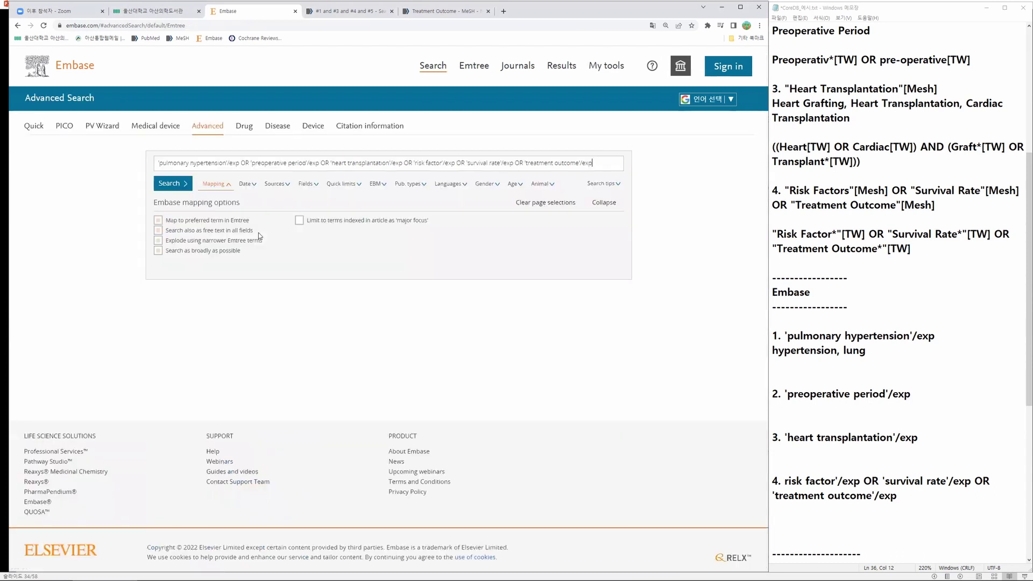
pyautogui.click(212, 129)
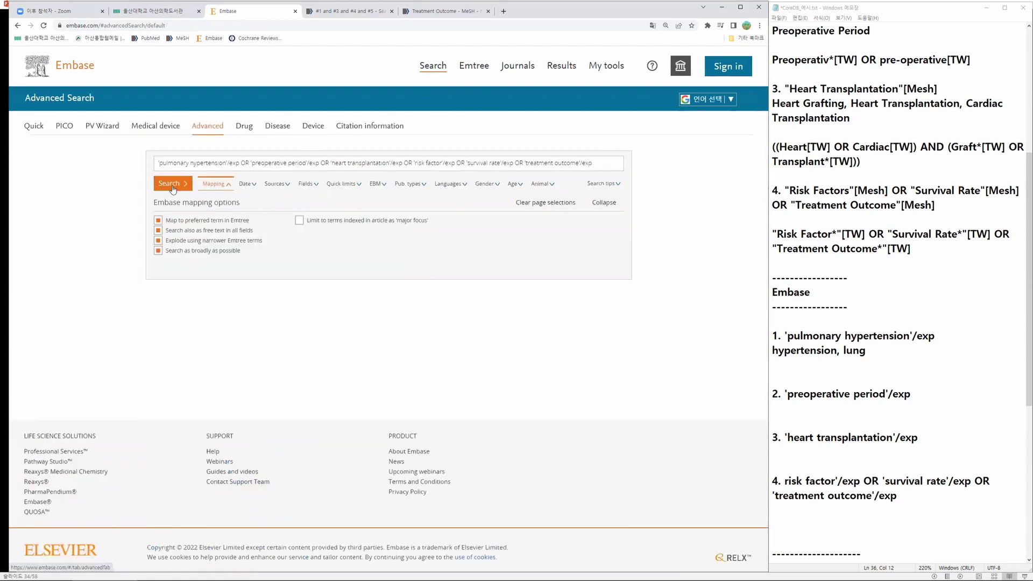
pyautogui.moveTo(158, 163); pyautogui.dragTo(754, 207)
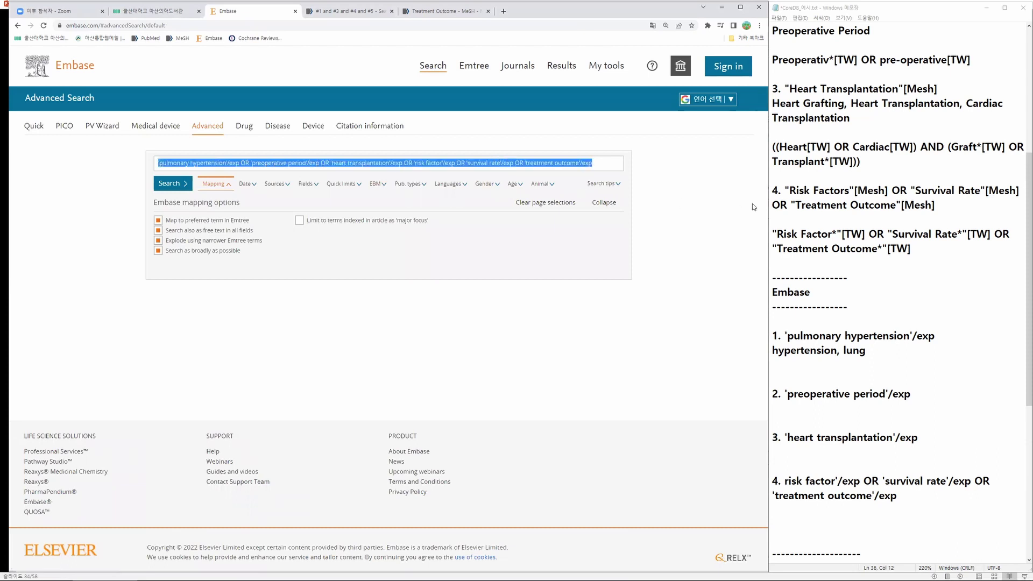
pyautogui.press('Delete')
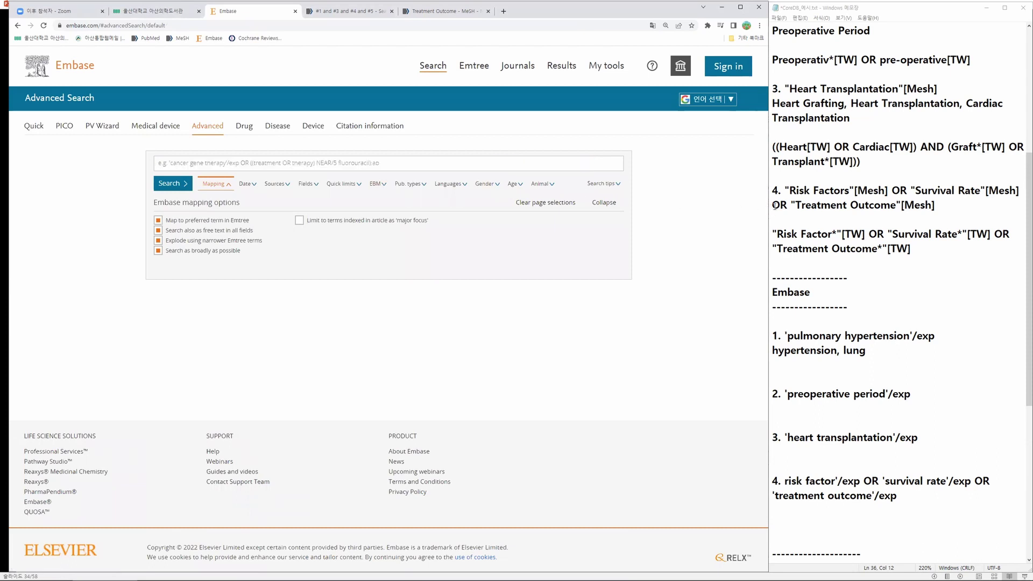
# Step: Enlarge the Embase page and copy 'pulmonary hypertension'/exp from item 1 of the notes into the Advanced Search query
pyautogui.hotkey('ctrl', '+')
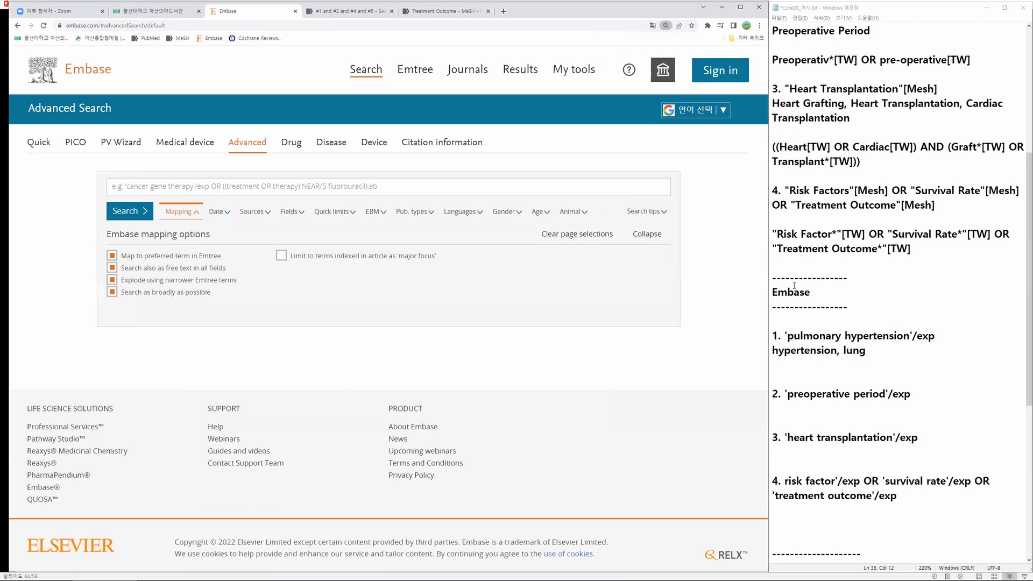
pyautogui.click(847, 248)
pyautogui.moveTo(939, 335); pyautogui.dragTo(786, 337)
pyautogui.hotkey('ctrl', 'c')
pyautogui.click(251, 183)
pyautogui.hotkey('ctrl', 'v')
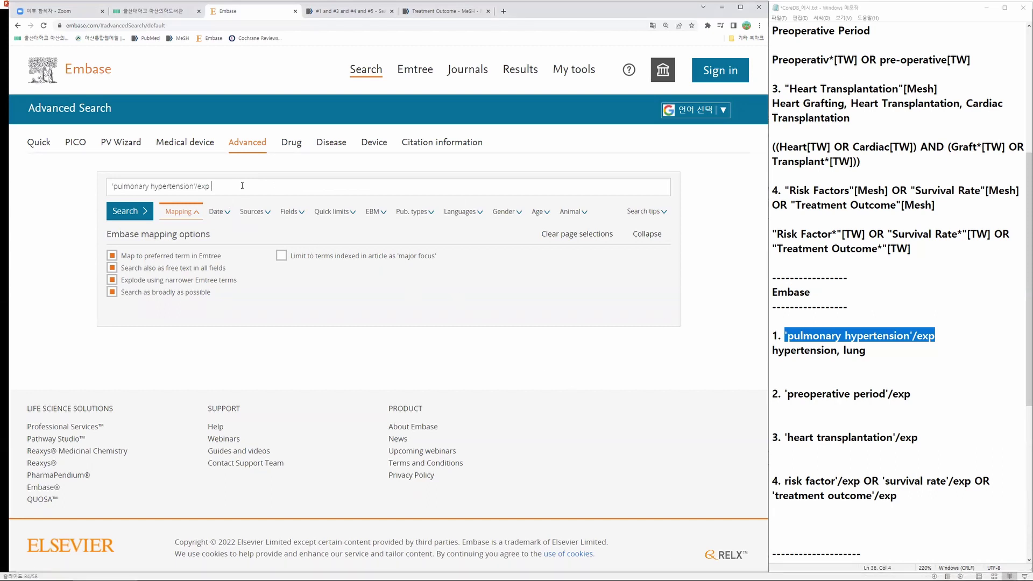
# Step: Bring up the PubMed workbook and move its window clear of the Embase notes
pyautogui.click(683, 575)
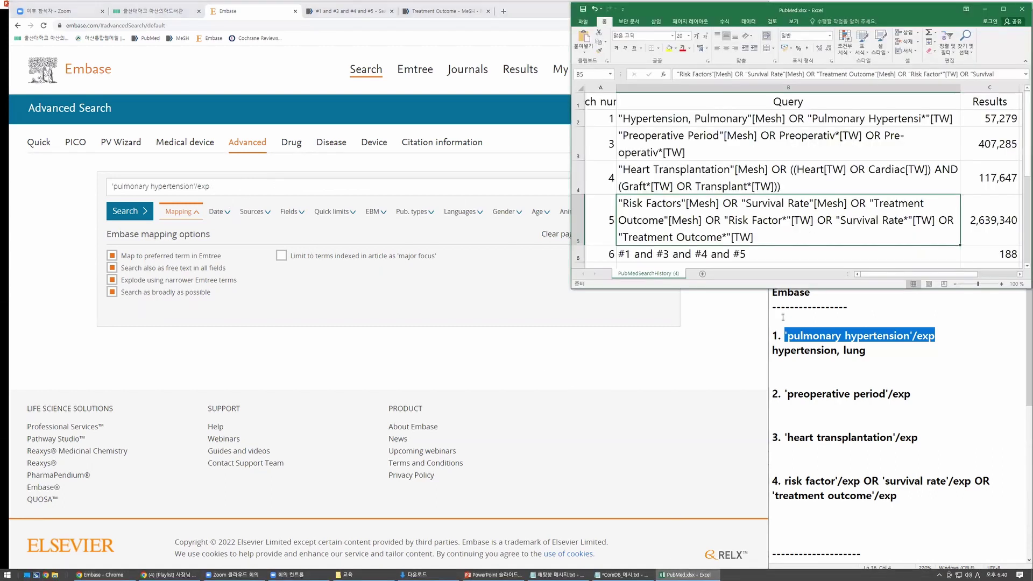
pyautogui.click(909, 351)
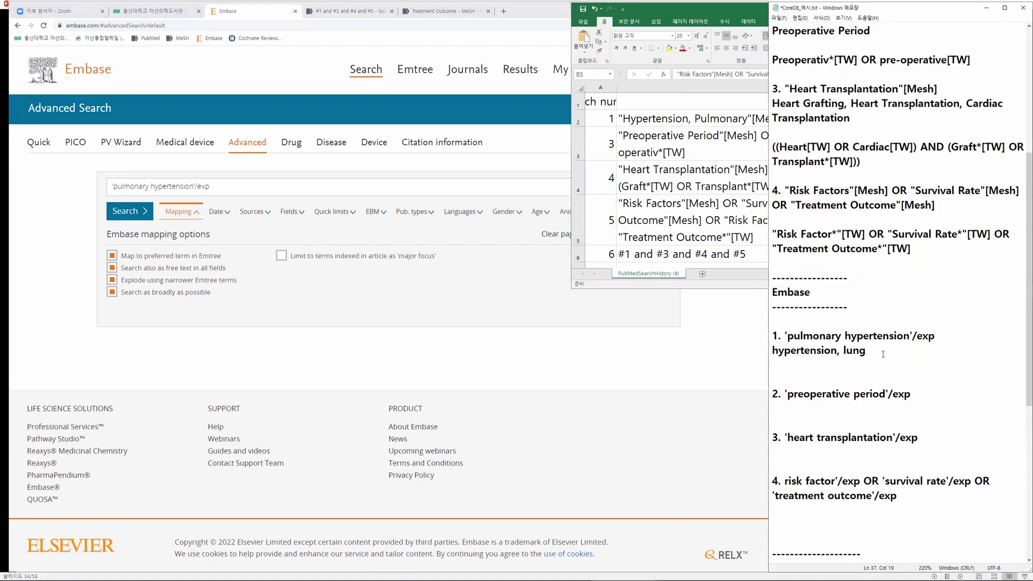
pyautogui.click(705, 14)
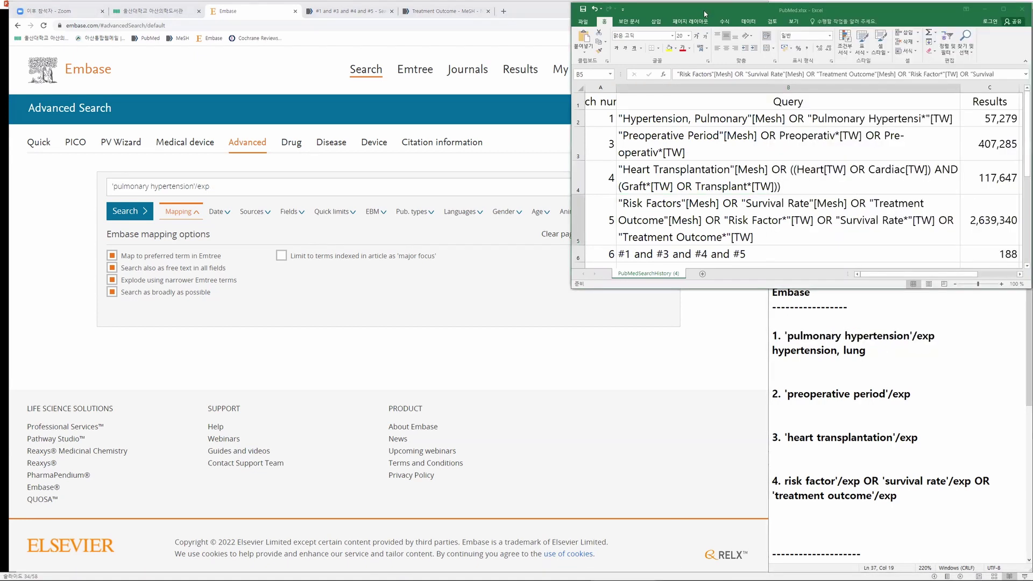
pyautogui.moveTo(705, 13); pyautogui.dragTo(374, 18)
pyautogui.click(869, 352)
pyautogui.click(430, 125)
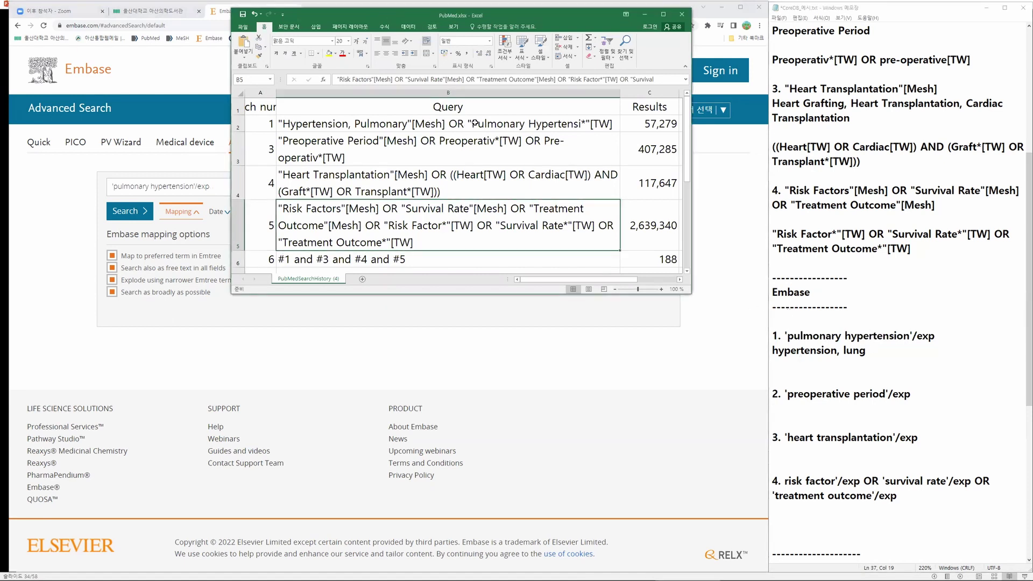
# Step: Copy "Pulmonary Hypertensi*"[TW] from the workbook's first query onto its own line under item 1 of the Embase notes, followed by a blank line
pyautogui.doubleClick(466, 122)
pyautogui.moveTo(466, 123); pyautogui.dragTo(614, 124)
pyautogui.hotkey('ctrl', 'c')
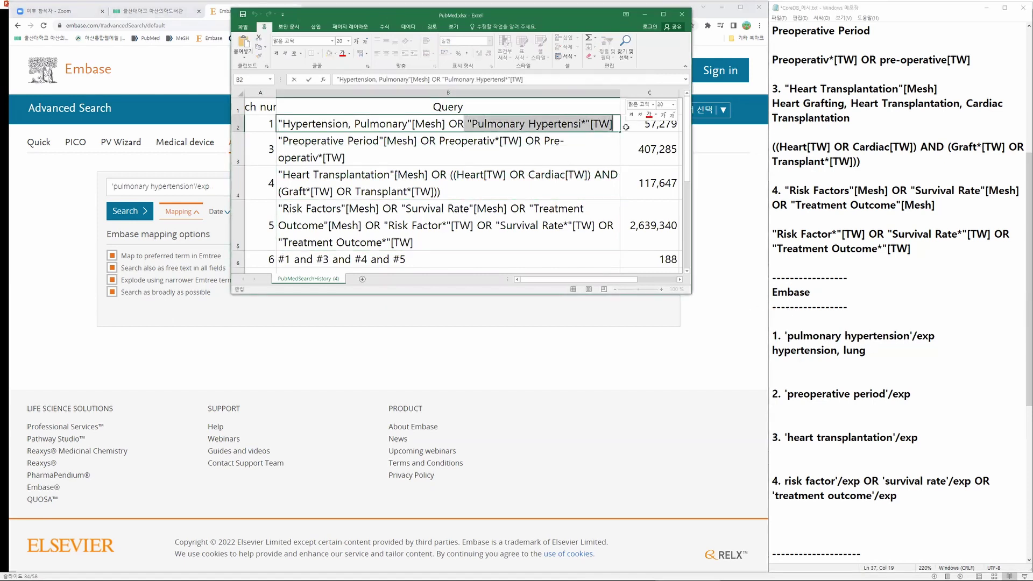
pyautogui.click(796, 383)
pyautogui.hotkey('ctrl', 'v')
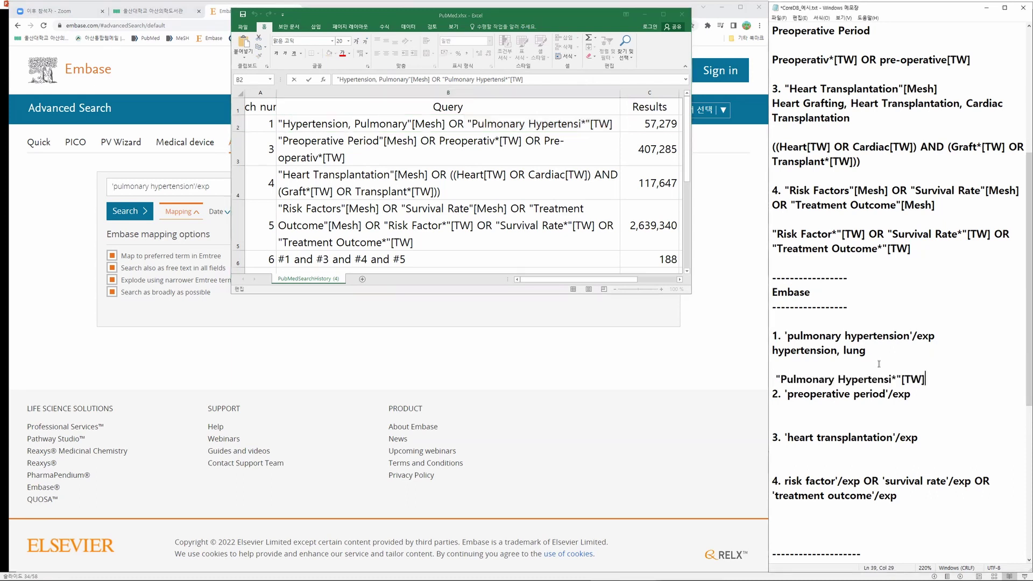
pyautogui.press('Return')
pyautogui.press('Up')
pyautogui.press('Delete')
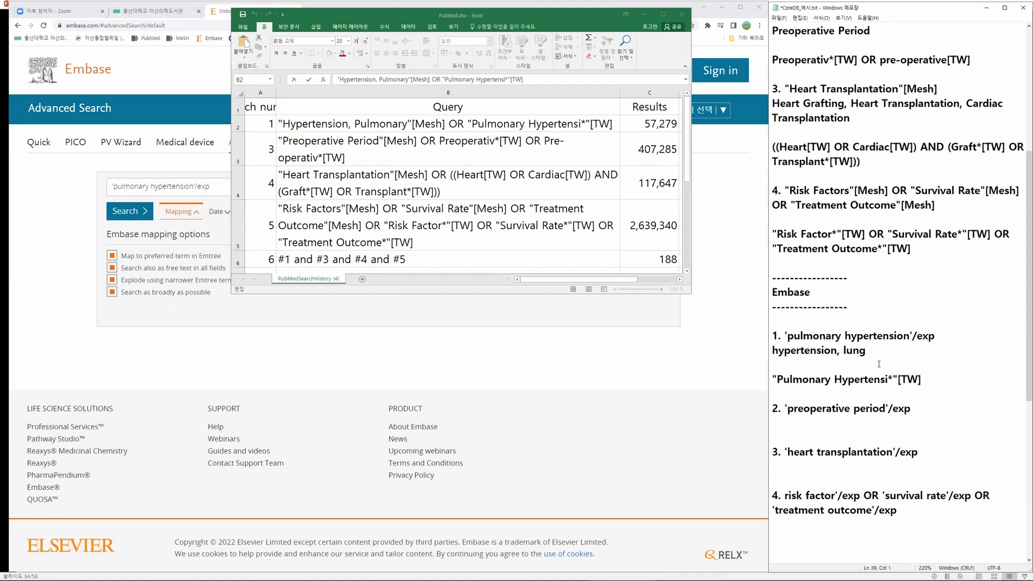
# Step: Put an opening parenthesis before the pasted Pulmonary Hypertensi* term and remove its [TW] tag and opening quotation mark
pyautogui.write('(')
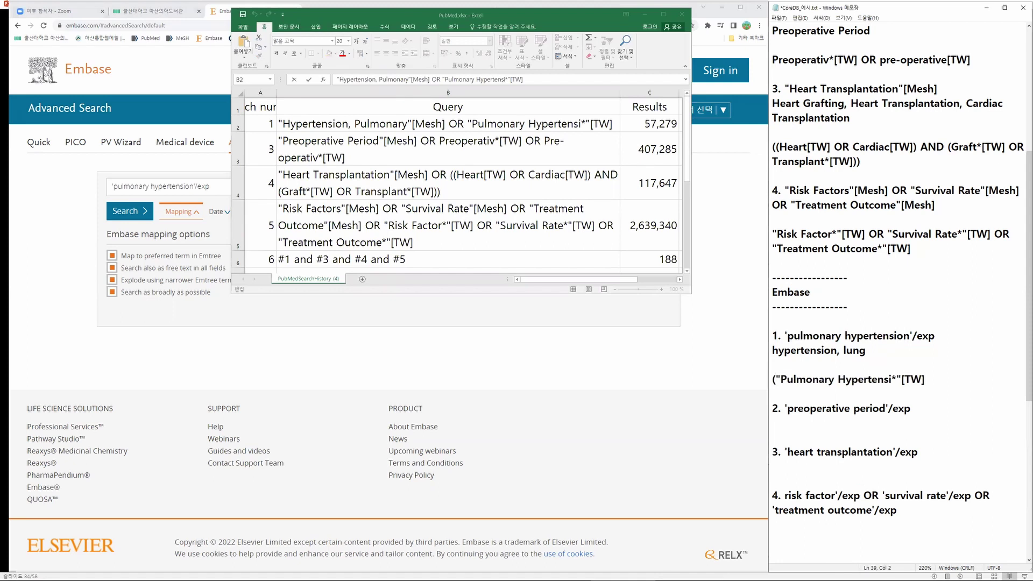
pyautogui.press('Delete')
pyautogui.press('Delete')
pyautogui.press('Delete')
pyautogui.press('Delete')
pyautogui.press('Left')
pyautogui.press('Left')
pyautogui.press('Left')
pyautogui.press('Left')
pyautogui.press('Left')
pyautogui.press('Left')
pyautogui.press('Left')
pyautogui.press('Left')
pyautogui.press('Left')
pyautogui.press('Left')
pyautogui.press('Left')
pyautogui.press('Left')
pyautogui.press('Left')
pyautogui.press('Left')
pyautogui.press('Delete')
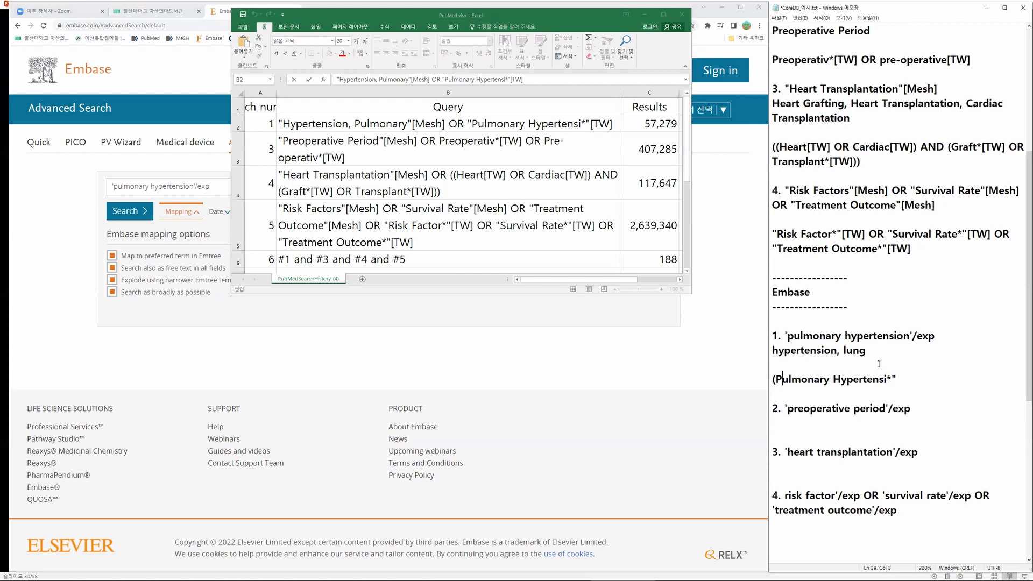
# Step: Insert OR lung) AND between Pulmonary and Hypertensi* in the item 1 free-text line
pyautogui.press('Right')
pyautogui.press('Right')
pyautogui.press('Right')
pyautogui.press('Right')
pyautogui.press('Right')
pyautogui.press('Right')
pyautogui.press('Right')
pyautogui.press('Right')
pyautogui.press('Right')
pyautogui.write('OR ')
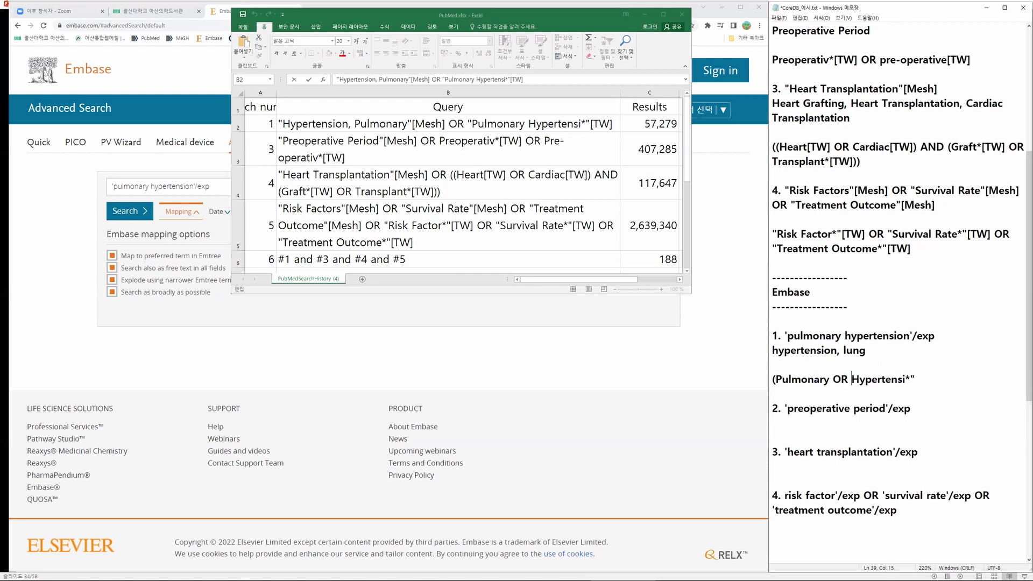
pyautogui.write('lung) ')
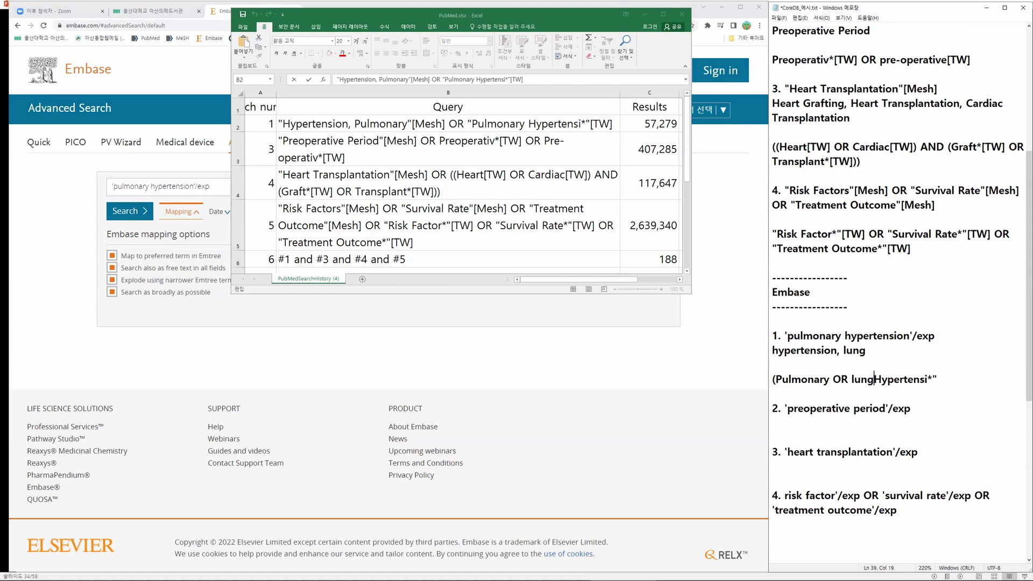
pyautogui.write('AND')
pyautogui.press('Right')
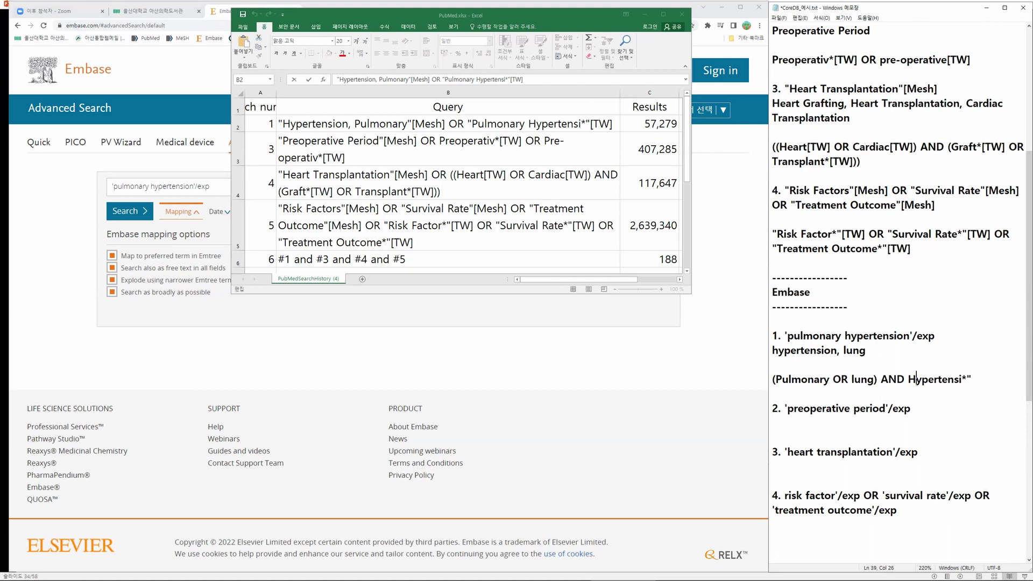
# Step: Complete the item 1 line as ((Pulmonary OR lung) AND Hypertensi*):ab,ti,kw, with outer parentheses and no leftover quotation mark
pyautogui.press('Left')
pyautogui.press('Left')
pyautogui.write(')')
pyautogui.write('(')
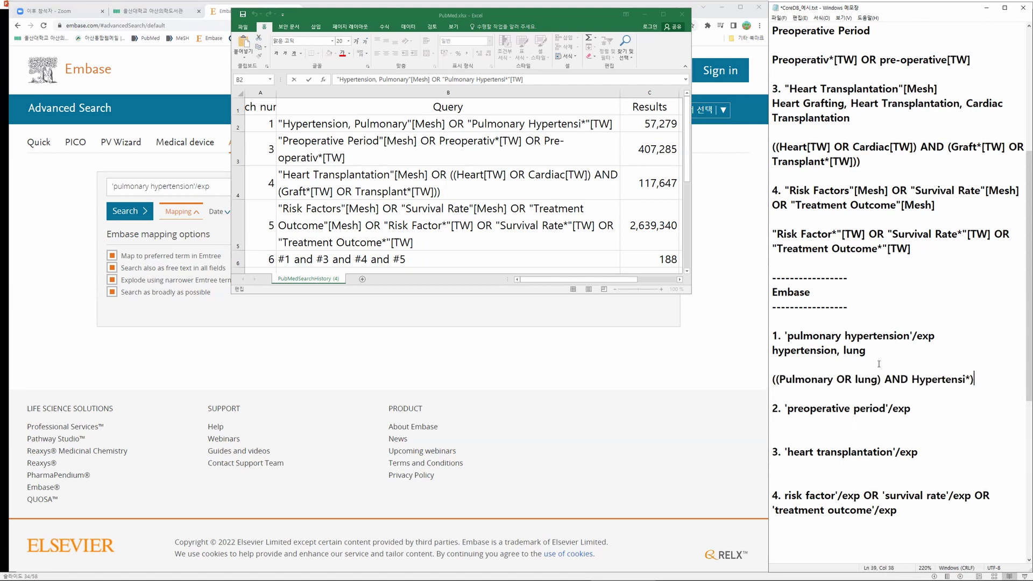
pyautogui.write(':ab,ti,kw')
# Step: Copy ((Pulmonary OR lung) AND Hypertensi*):ab,ti,kw from the notes and append it with OR to 'pulmonary hypertension'/exp in the Advanced Search query
pyautogui.hotkey('shift', 'Up')
pyautogui.hotkey('ctrl', 'c')
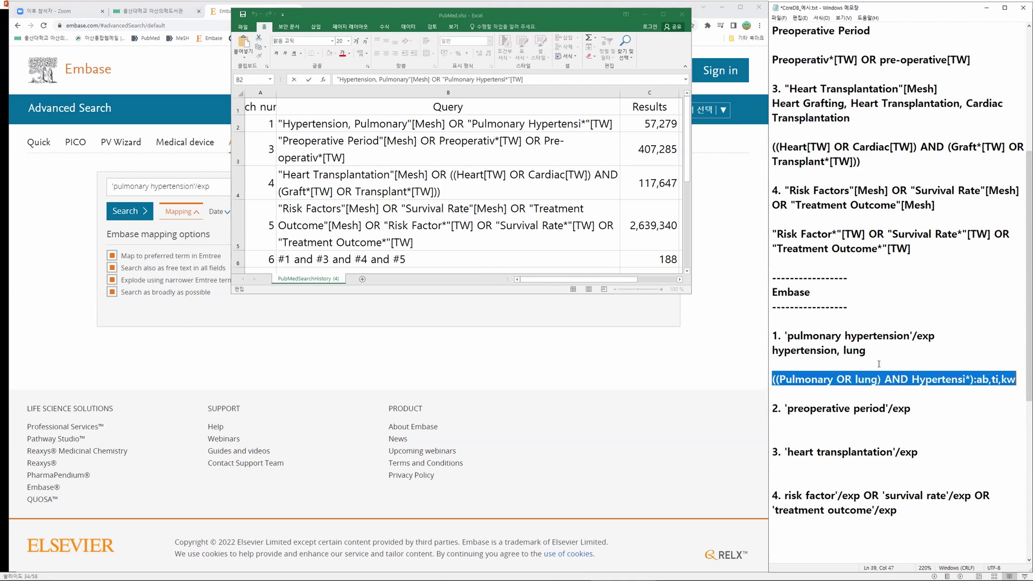
pyautogui.click(227, 189)
pyautogui.write('OR')
pyautogui.hotkey('ctrl', 'v')
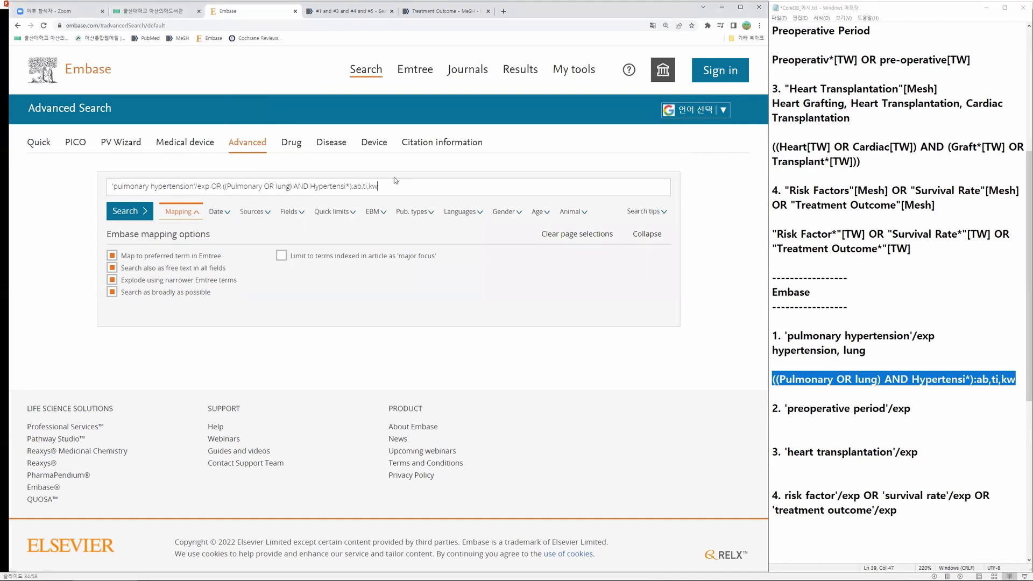
# Step: Check the combined pulmonary hypertension query, run the search and view its entry in the search history
pyautogui.moveTo(392, 188); pyautogui.dragTo(19, 185)
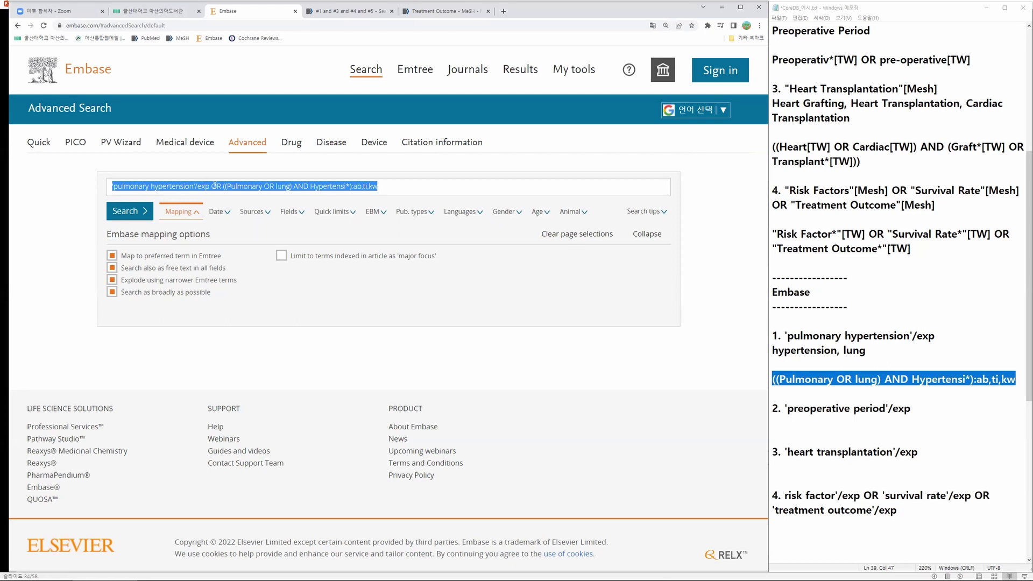
pyautogui.click(384, 185)
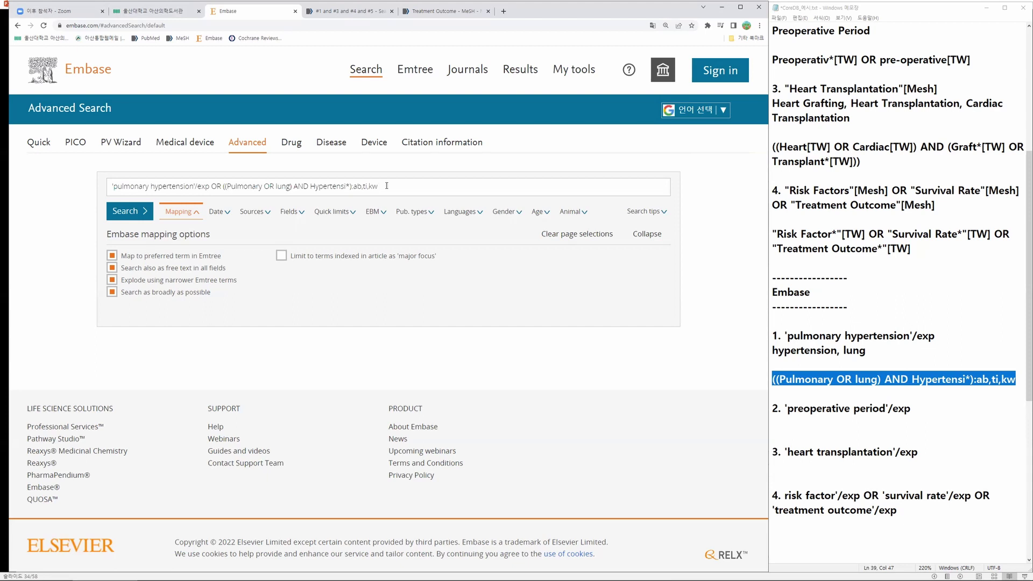
pyautogui.press('Return')
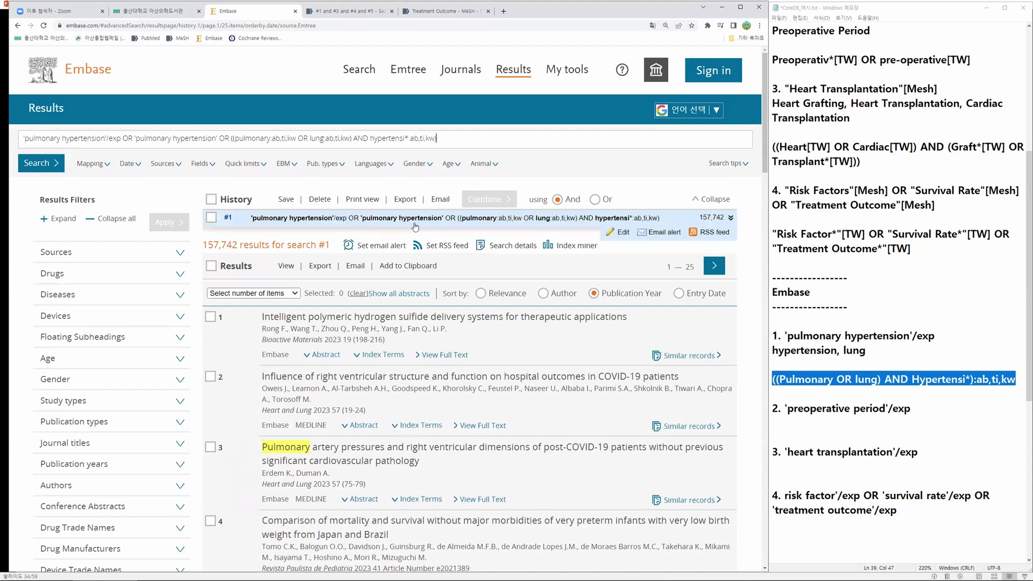
pyautogui.hotkey('ctrl', '+')
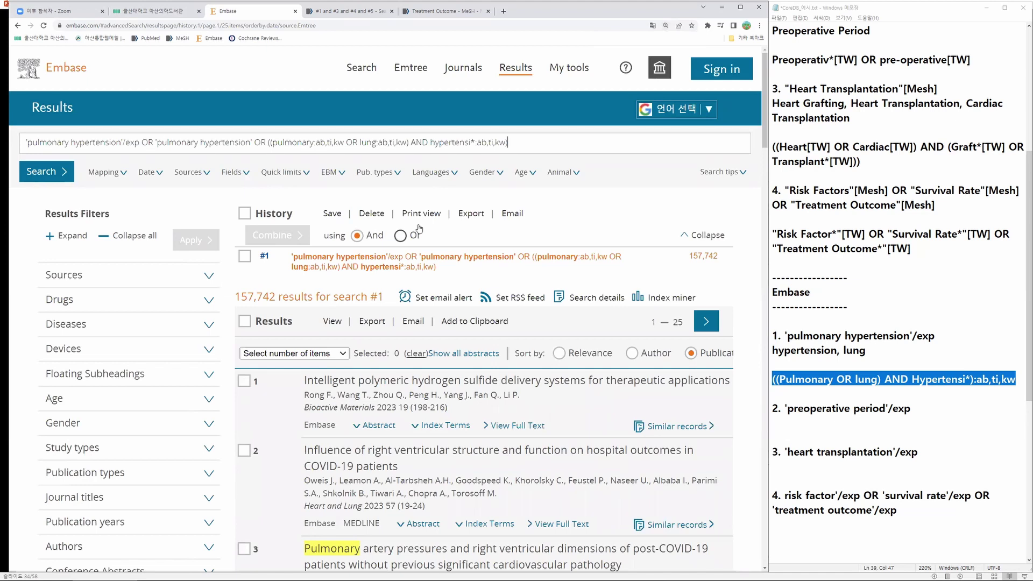
pyautogui.hotkey('ctrl', '-')
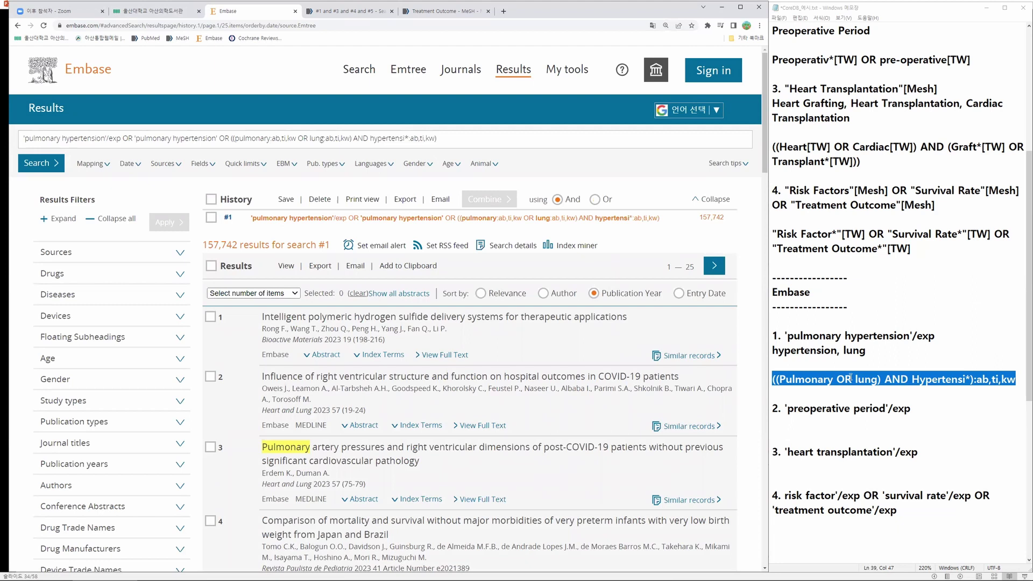
# Step: Switch to the PubMed.xlsx workbook and copy "Preoperativ*[TW] OR Pre-operativ*[TW]" from the Preoperative Period query
pyautogui.moveTo(344, 215)
pyautogui.click(851, 399)
pyautogui.moveTo(913, 408); pyautogui.dragTo(787, 407)
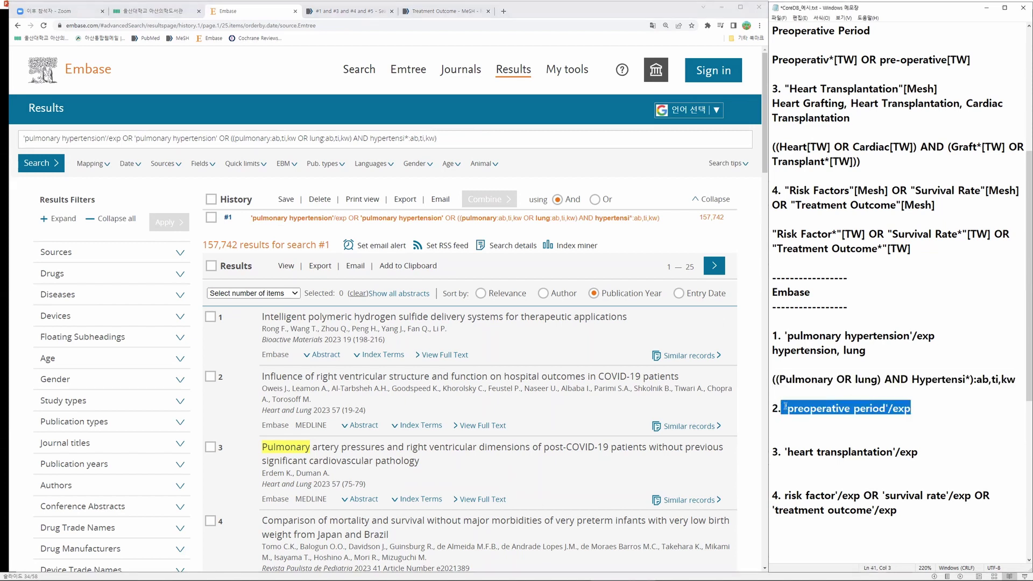
pyautogui.click(824, 417)
pyautogui.click(688, 573)
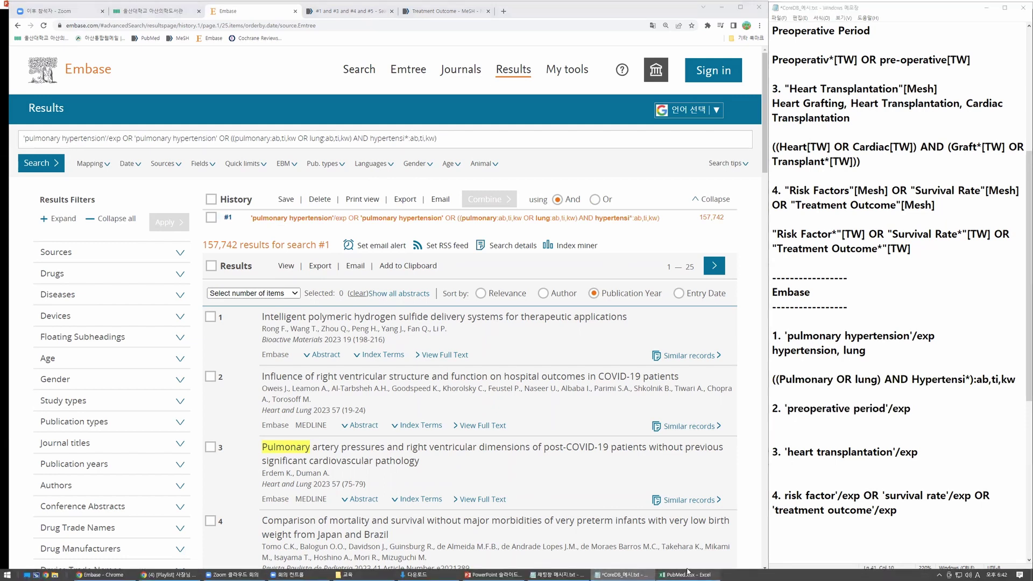
pyautogui.click(442, 141)
pyautogui.doubleClick(440, 141)
pyautogui.moveTo(440, 141); pyautogui.dragTo(345, 157)
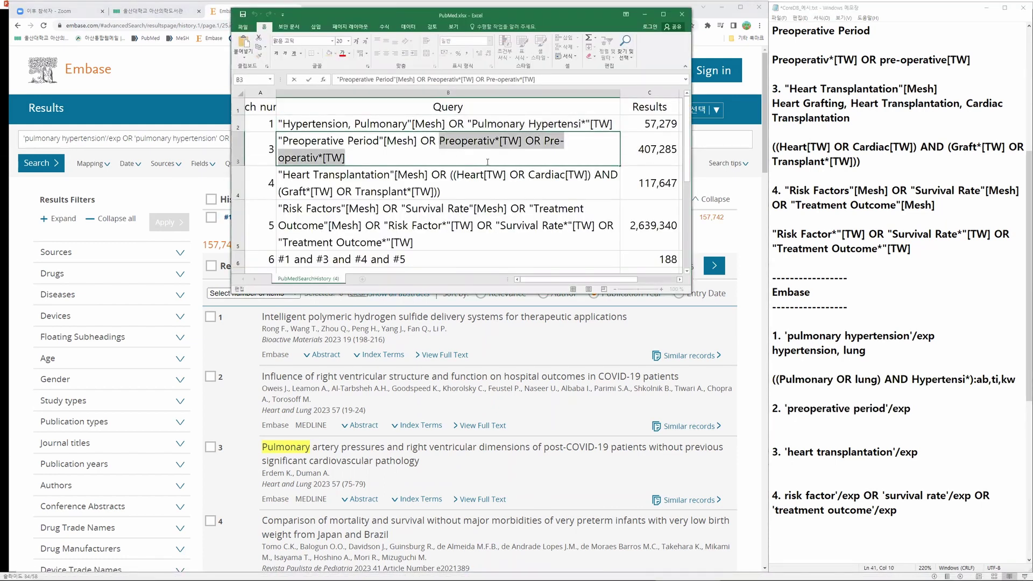
pyautogui.hotkey('ctrl', 'c')
# Step: Paste the copied preoperative terms under item 2 of the Embase notes and put an opening parenthesis before them
pyautogui.click(875, 446)
pyautogui.hotkey('ctrl', 'v')
pyautogui.press('Return')
pyautogui.press('Up')
pyautogui.write('(')
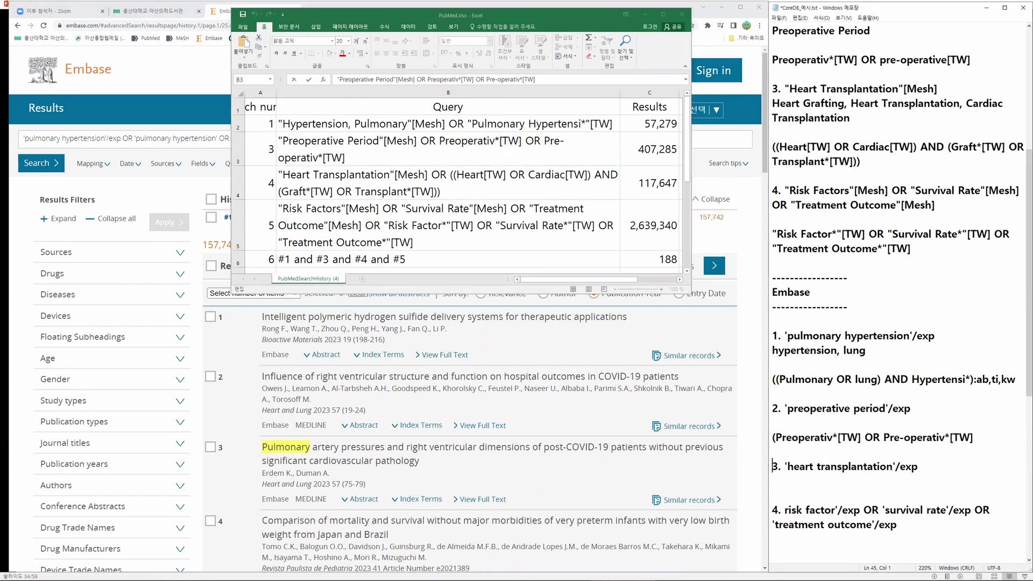
# Step: Remove the [TW] tag after Preoperativ* in the line pasted under item 2
pyautogui.press('Up')
pyautogui.press('Up')
pyautogui.press('Right')
pyautogui.press('Right')
pyautogui.press('Right')
pyautogui.press('Right')
pyautogui.press('Right')
pyautogui.press('Right')
pyautogui.press('Right')
pyautogui.press('Right')
pyautogui.press('Right')
pyautogui.press('Right')
pyautogui.press('Right')
pyautogui.press('Right')
pyautogui.press('Delete')
pyautogui.press('Delete')
pyautogui.press('Delete')
pyautogui.press('Delete')
pyautogui.press('Delete')
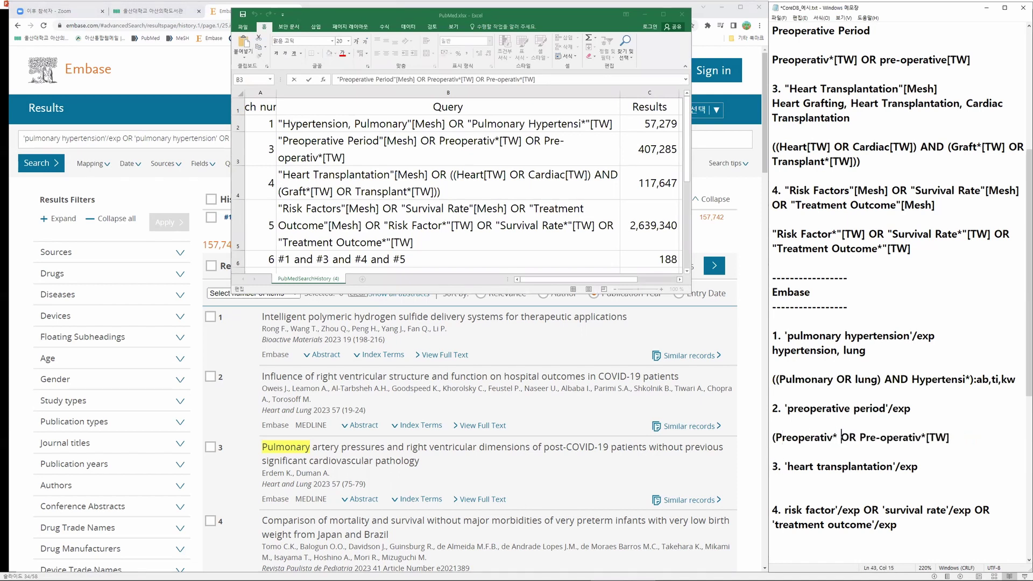
# Step: Remove the [TW] tag after Pre-operativ* and close the expression with "):ti,ab,kw"
pyautogui.press('Right')
pyautogui.press('Right')
pyautogui.press('Right')
pyautogui.press('Right')
pyautogui.press('Right')
pyautogui.press('Right')
pyautogui.press('Right')
pyautogui.press('Right')
pyautogui.press('Right')
pyautogui.press('Right')
pyautogui.press('Right')
pyautogui.press('Delete')
pyautogui.press('Delete')
pyautogui.press('Delete')
pyautogui.press('Delete')
pyautogui.write('):ti,ab,kw')
# Step: Copy the Heart/Cardiac and Graft*/Transplant* expression from the workbook's Heart Transplantation query and paste it under item 3, separated by a blank line
pyautogui.press('Up')
pyautogui.press('Down')
pyautogui.press('Down')
pyautogui.click(452, 175)
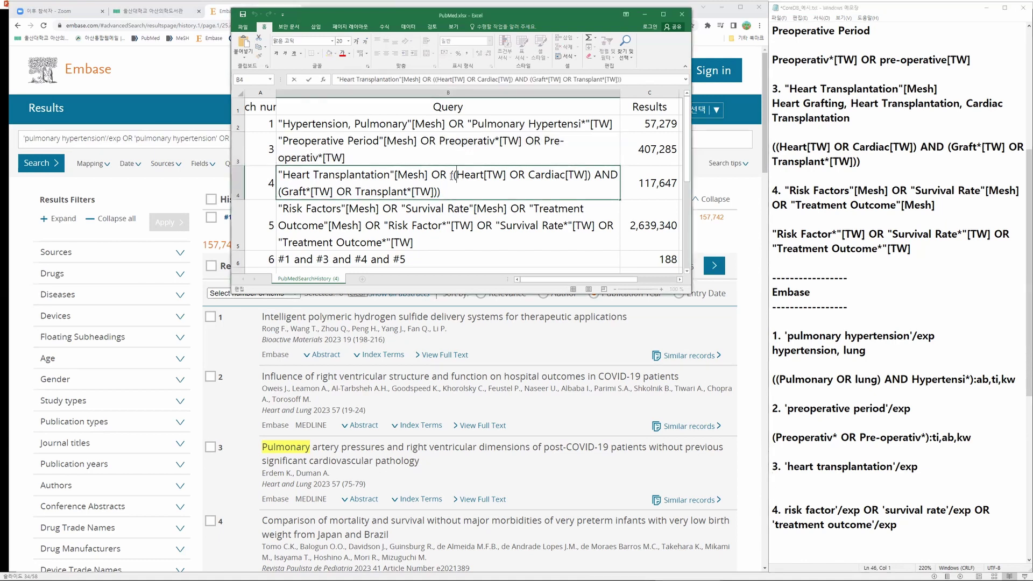
pyautogui.moveTo(451, 175); pyautogui.dragTo(441, 192)
pyautogui.hotkey('ctrl', 'c')
pyautogui.hotkey('alt', 'Tab')
pyautogui.hotkey('ctrl', 'v')
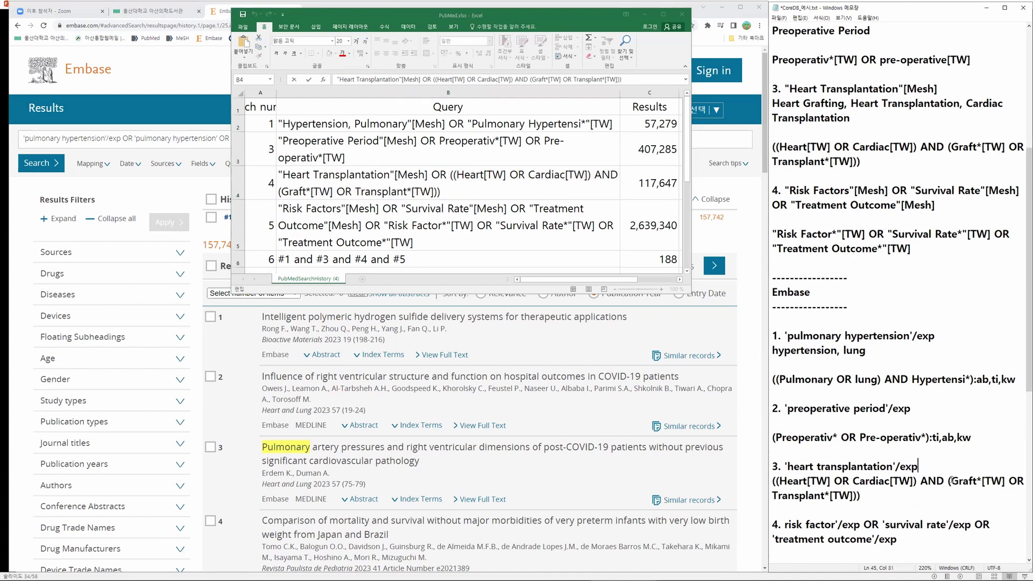
pyautogui.press('Return')
# Step: Remove the [TW] tags after Heart and Cardiac in the expression pasted under item 3
pyautogui.press('Down')
pyautogui.hotkey('ctrl', 'Right')
pyautogui.hotkey('ctrl', 'Right')
pyautogui.press('Delete')
pyautogui.press('Delete')
pyautogui.press('Delete')
pyautogui.press('Delete')
pyautogui.hotkey('ctrl', 'Right')
pyautogui.hotkey('ctrl', 'Right')
pyautogui.press('Left')
pyautogui.press('Left')
pyautogui.press('Delete')
pyautogui.press('Delete')
pyautogui.press('Delete')
pyautogui.press('Delete')
pyautogui.press('Right')
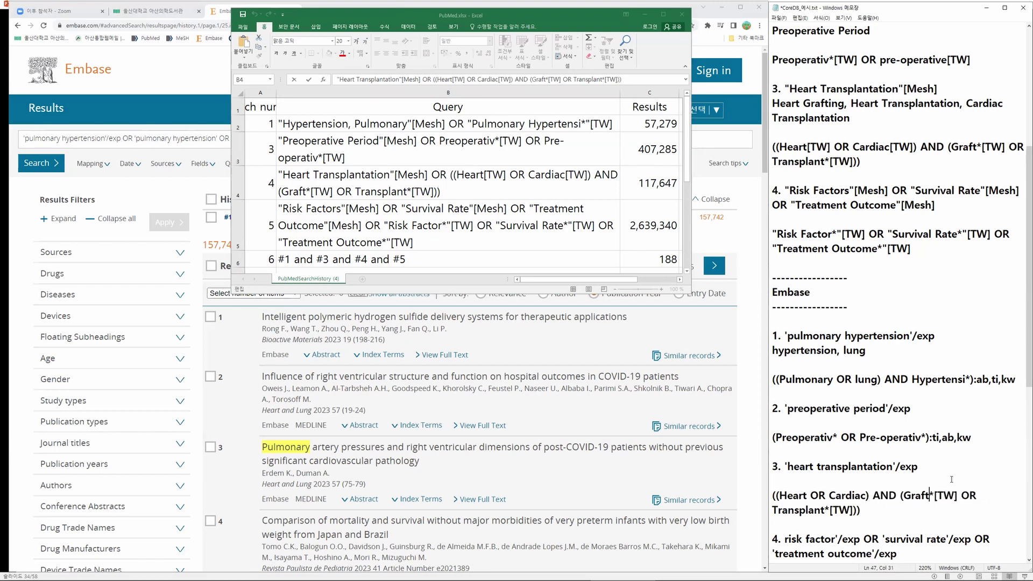
# Step: Remove the [TW] tags after Graft* and Transplant*, drop the surplus closing parenthesis and append ":ti,ab,kw" to the expression
pyautogui.press('Delete')
pyautogui.press('Delete')
pyautogui.press('Delete')
pyautogui.press('Delete')
pyautogui.hotkey('ctrl', 'Right')
pyautogui.hotkey('ctrl', 'Right')
pyautogui.hotkey('ctrl', 'Right')
pyautogui.press('Left')
pyautogui.press('Right')
pyautogui.press('Right')
pyautogui.press('BackSpace')
pyautogui.press('Delete')
pyautogui.press('Delete')
pyautogui.press('Right')
pyautogui.press('Right')
pyautogui.write(':ti,ab,kw')
pyautogui.scroll(-1, 952, 479)
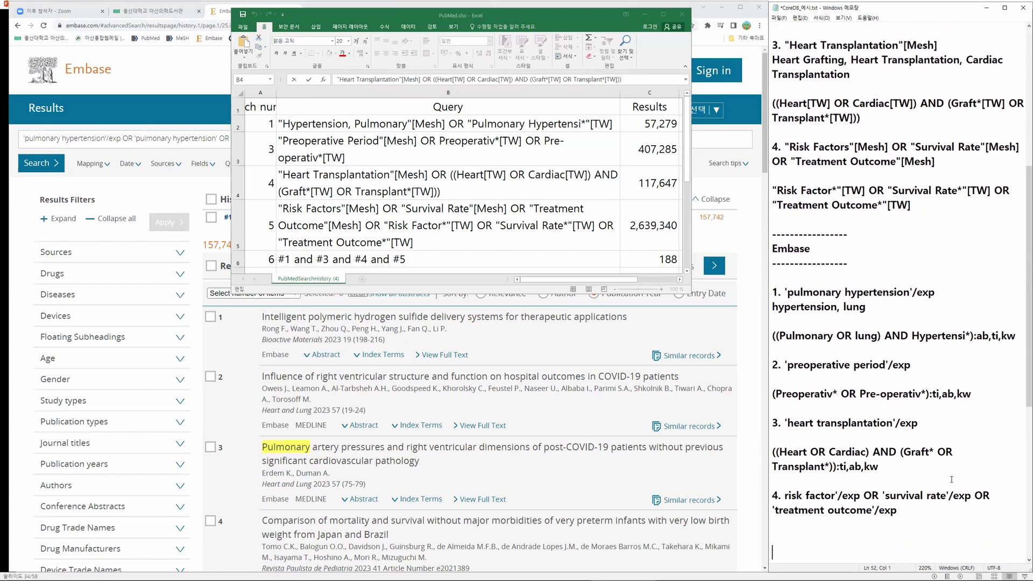
# Step: Add the missing opening apostrophe before risk factor in item 4 of the Embase notes
pyautogui.press('Down')
pyautogui.press('Right')
pyautogui.press('Right')
pyautogui.press('Right')
pyautogui.write("'")
# Step: Duplicate item 4's full Emtree expression, from 'risk factor'/exp through 'treatment outcome'/exp, onto the line below it
pyautogui.press('Left')
pyautogui.hotkey('shift', 'Down')
pyautogui.hotkey('shift', 'Right')
pyautogui.hotkey('shift', 'Right')
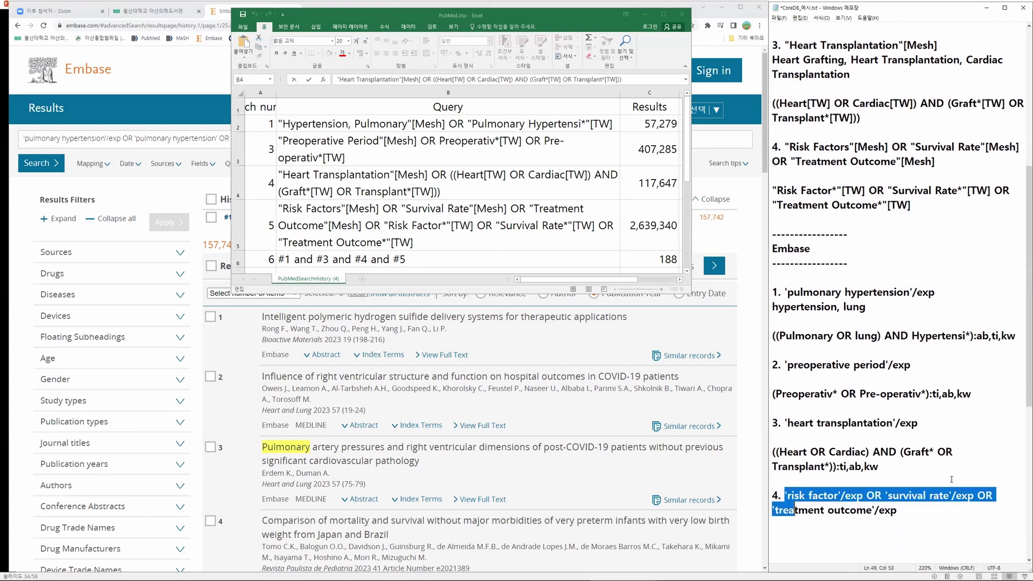
pyautogui.hotkey('shift', 'Right')
pyautogui.hotkey('shift', 'Right')
pyautogui.hotkey('shift', 'Right')
pyautogui.hotkey('shift', 'Right')
pyautogui.hotkey('shift', 'Right')
pyautogui.hotkey('shift', 'Right')
pyautogui.hotkey('shift', 'Right')
pyautogui.hotkey('shift', 'Right')
pyautogui.hotkey('shift', 'Right')
pyautogui.hotkey('shift', 'Right')
pyautogui.hotkey('shift', 'Right')
pyautogui.hotkey('shift', 'Right')
pyautogui.hotkey('shift', 'Right')
pyautogui.hotkey('shift', 'Right')
pyautogui.hotkey('shift', 'Right')
pyautogui.hotkey('shift', 'Right')
pyautogui.hotkey('shift', 'Right')
pyautogui.hotkey('shift', 'Right')
pyautogui.press('Down')
pyautogui.press('Down')
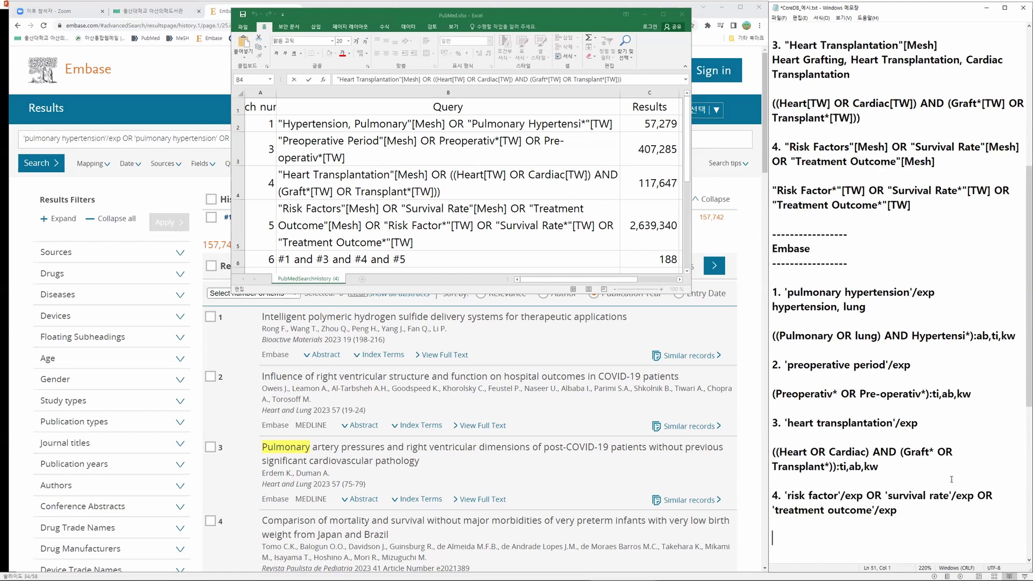
pyautogui.hotkey('ctrl', 'v')
# Step: Remove /exp after 'risk factor' in the duplicated item 4 expression
pyautogui.press('Up')
pyautogui.press('Home')
pyautogui.press('Right')
pyautogui.press('Right')
pyautogui.press('Right')
pyautogui.press('Right')
pyautogui.press('Right')
pyautogui.press('Right')
pyautogui.press('Right')
pyautogui.press('Right')
pyautogui.press('Right')
pyautogui.press('Right')
pyautogui.press('Right')
pyautogui.press('Right')
pyautogui.press('Right')
pyautogui.press('Delete')
pyautogui.press('Delete')
pyautogui.press('Delete')
pyautogui.press('Delete')
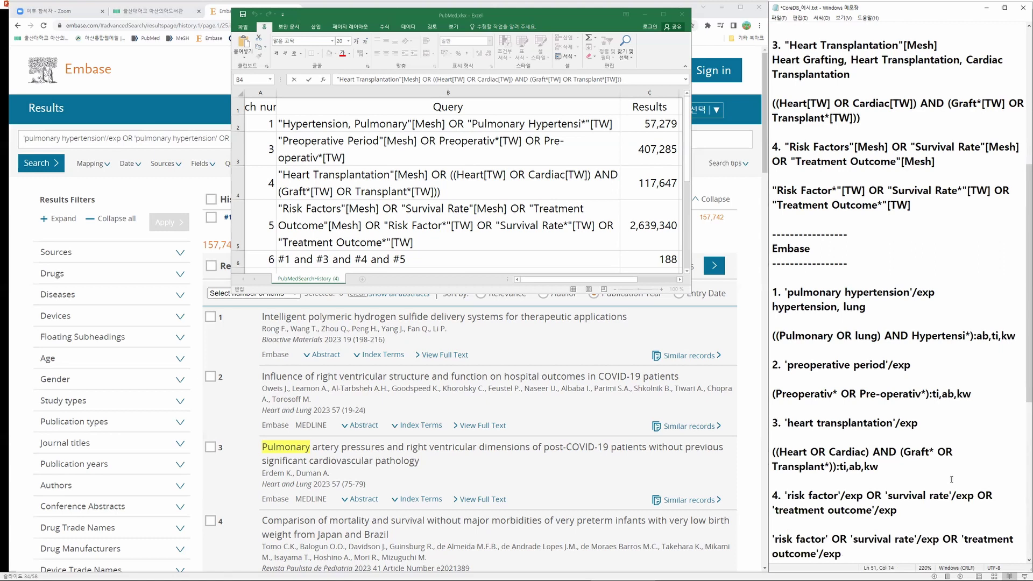
# Step: Remove /exp after 'survival rate' in the duplicated item 4 expression of the Embase notes
pyautogui.hotkey('shift', 'Right')
pyautogui.press('Right')
pyautogui.press('Right')
pyautogui.press('Right')
pyautogui.press('Right')
pyautogui.press('Right')
pyautogui.press('Right')
pyautogui.press('Right')
pyautogui.press('Right')
pyautogui.press('Right')
pyautogui.press('Right')
pyautogui.press('Right')
pyautogui.press('Right')
pyautogui.press('Right')
pyautogui.press('Right')
pyautogui.press('Right')
pyautogui.press('Right')
pyautogui.press('Delete')
pyautogui.press('Delete')
pyautogui.press('Delete')
pyautogui.press('Delete')
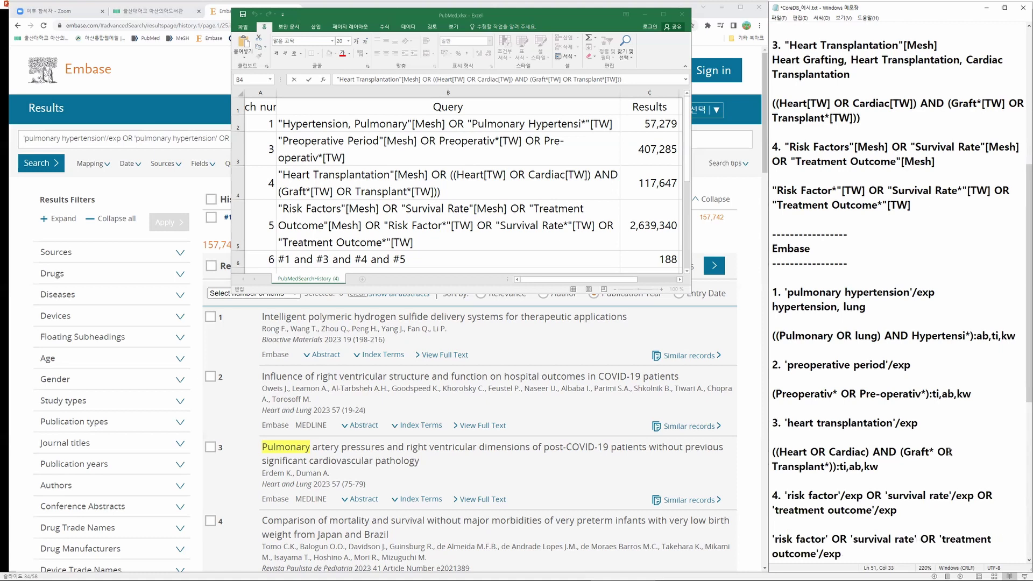
# Step: Remove /exp after 'treatment outcome' at the end of the duplicated item 4 expression
pyautogui.scroll(-2, 949, 452)
pyautogui.press('Right')
pyautogui.press('Right')
pyautogui.press('Right')
pyautogui.press('BackSpace')
pyautogui.press('BackSpace')
pyautogui.press('BackSpace')
pyautogui.press('BackSpace')
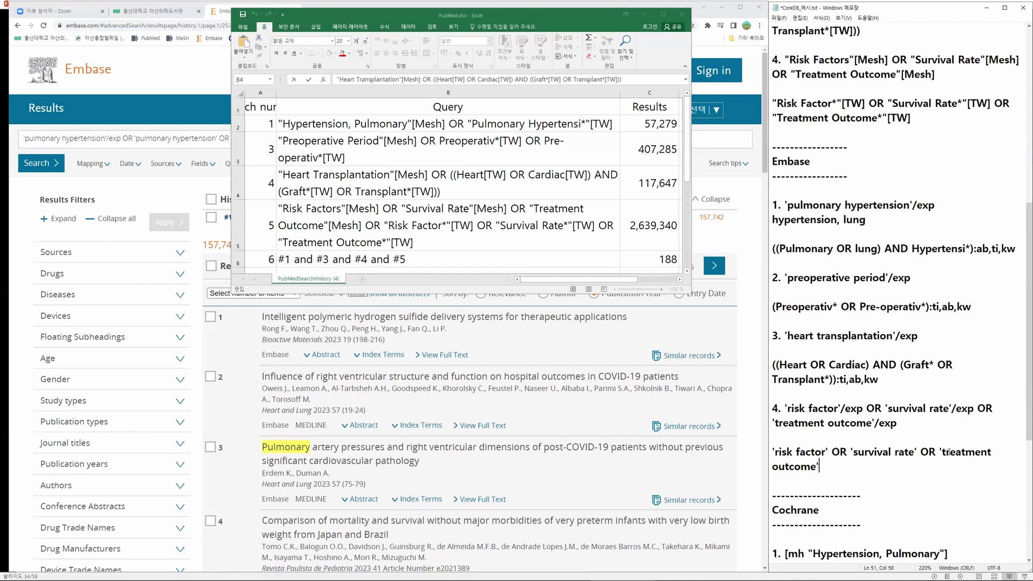
# Step: Enclose the duplicated item 4 expression in parentheses and append ":ab,ti,kw" to it
pyautogui.write(')')
pyautogui.click(774, 452)
pyautogui.write('(:')
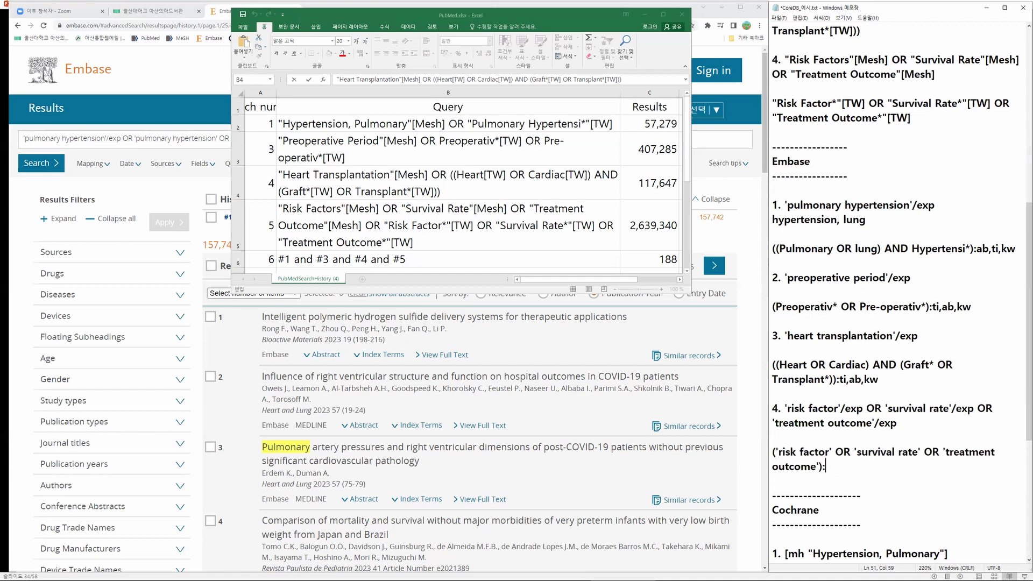
pyautogui.write('ab,ti,kw')
# Step: Switch to Embase and run item 2's combined search, 'preoperative period'/exp OR (Preoperativ* OR Pre-operativ*):ti,ab,kw, with the opening apostrophe included
pyautogui.click(748, 194)
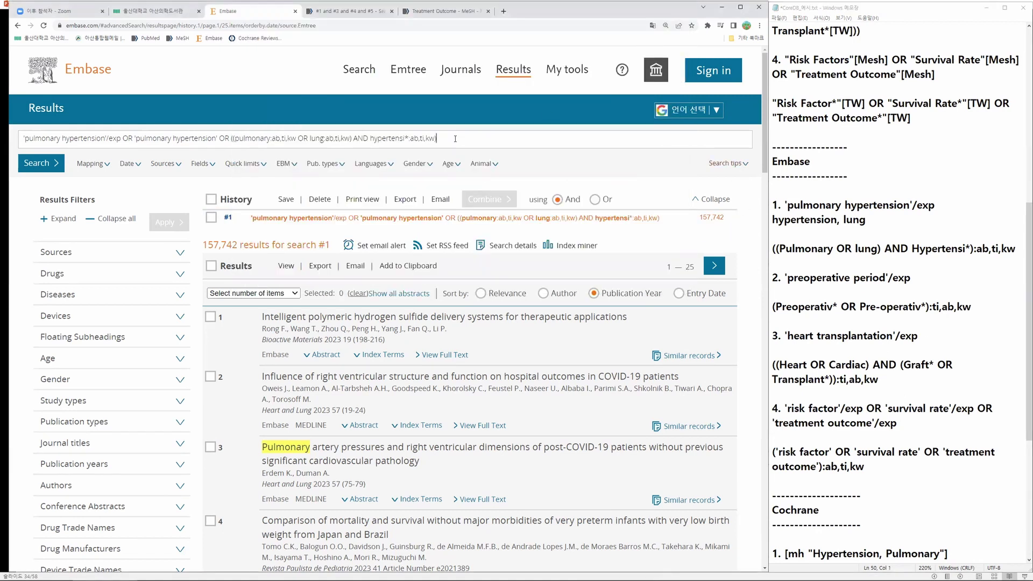
pyautogui.moveTo(914, 276); pyautogui.dragTo(787, 278)
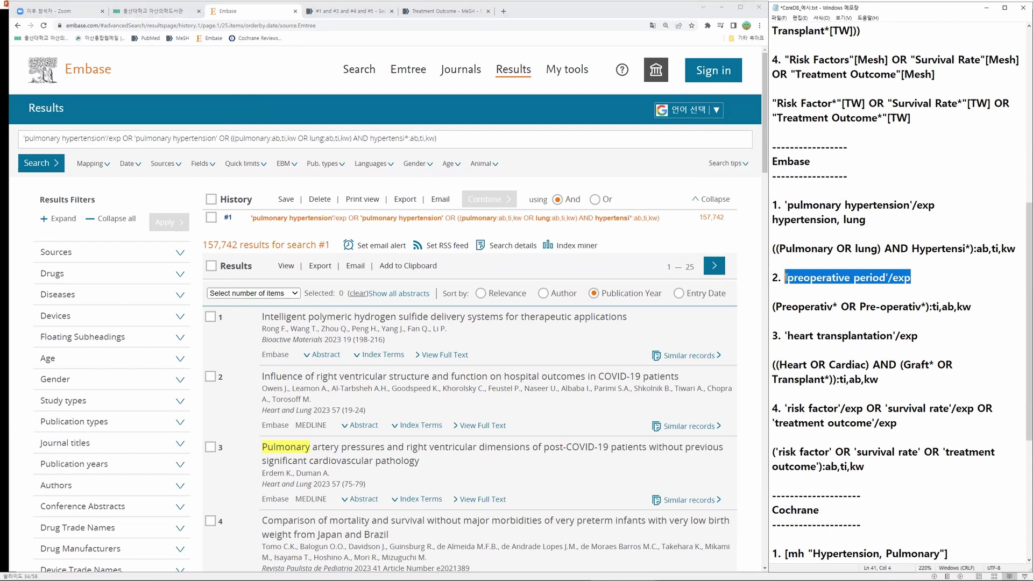
pyautogui.moveTo(457, 139); pyautogui.dragTo(23, 139)
pyautogui.hotkey('ctrl', 'v')
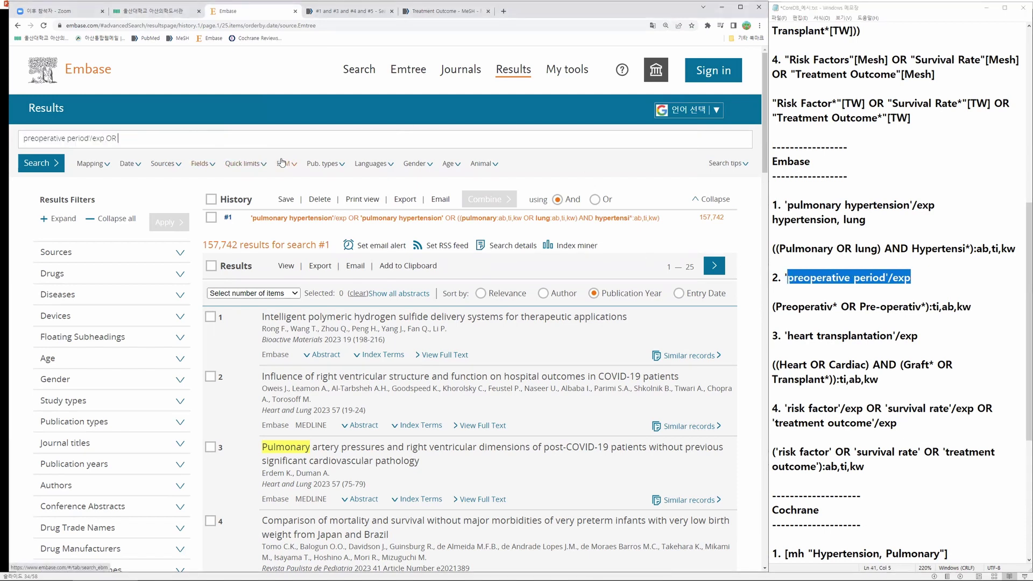
pyautogui.moveTo(972, 307); pyautogui.dragTo(757, 310)
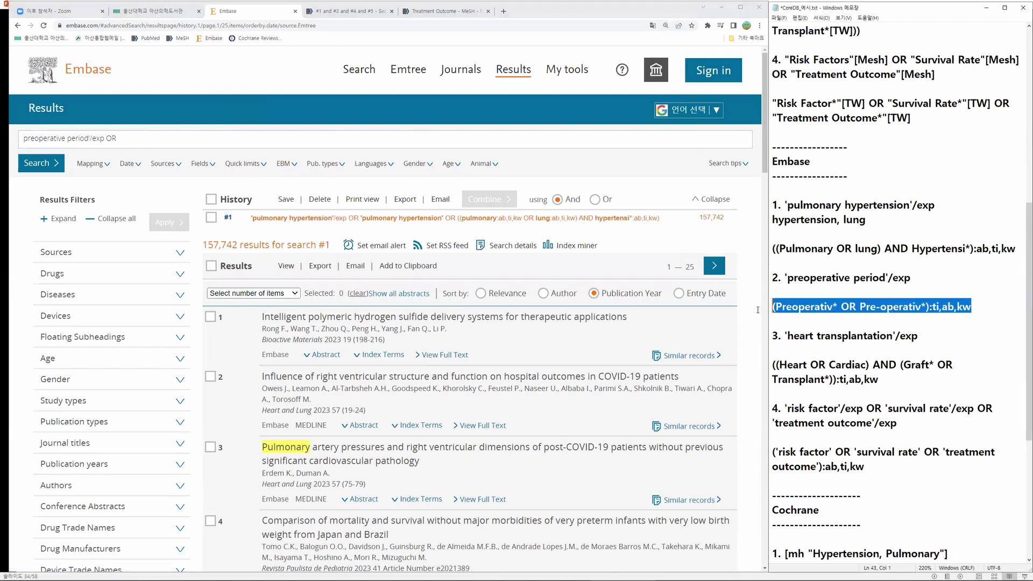
pyautogui.click(189, 145)
pyautogui.hotkey('ctrl', 'v')
pyautogui.press('Return')
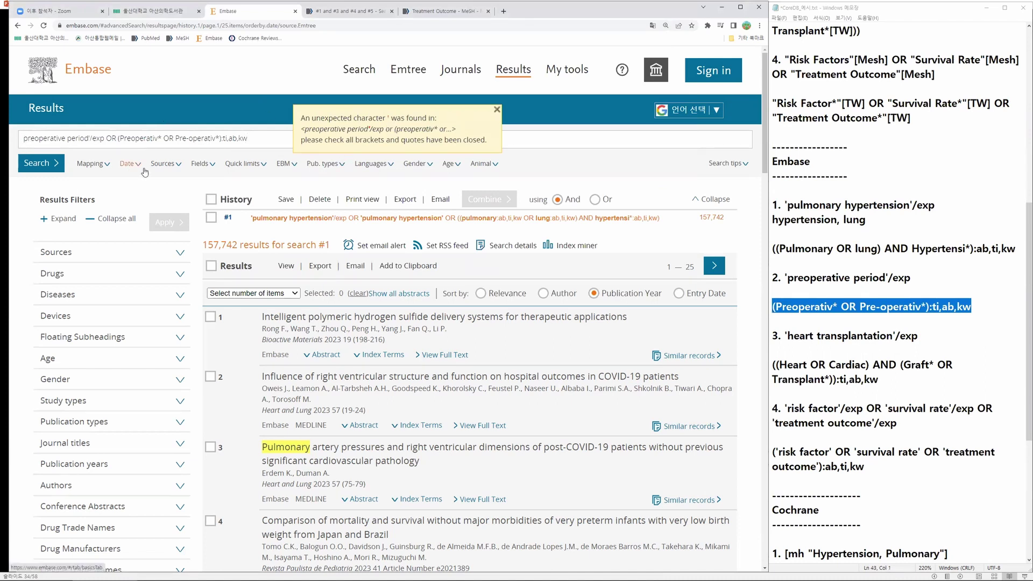
pyautogui.press('Home')
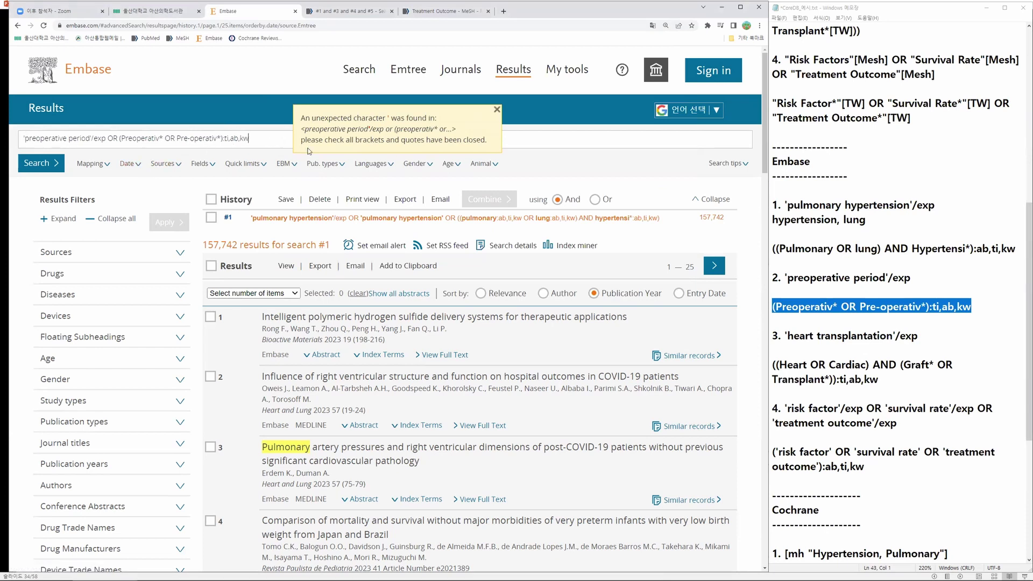
pyautogui.press('Return')
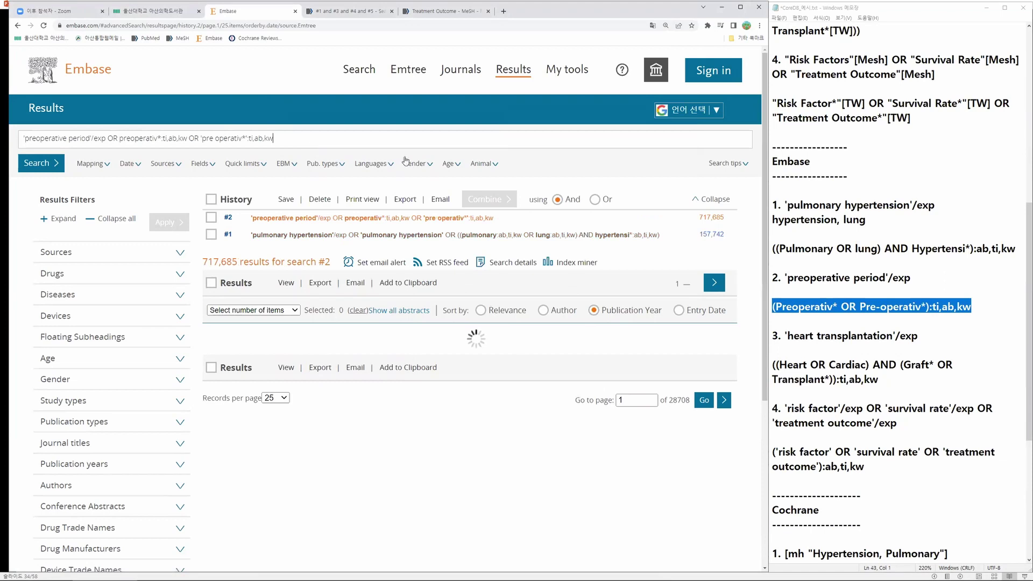
# Step: Replace the Embase query with 'heart transplantation'/exp OR ((Heart OR Cardiac) AND (Graft* OR Transplant*)):ti,ab,kw from the notes and run the search
pyautogui.click(814, 336)
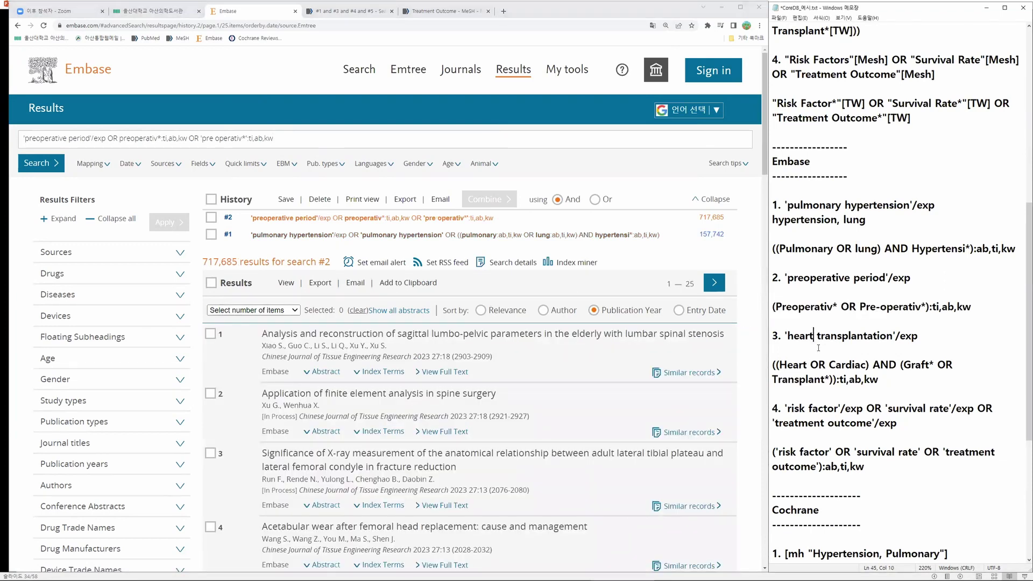
pyautogui.moveTo(785, 336); pyautogui.dragTo(917, 339)
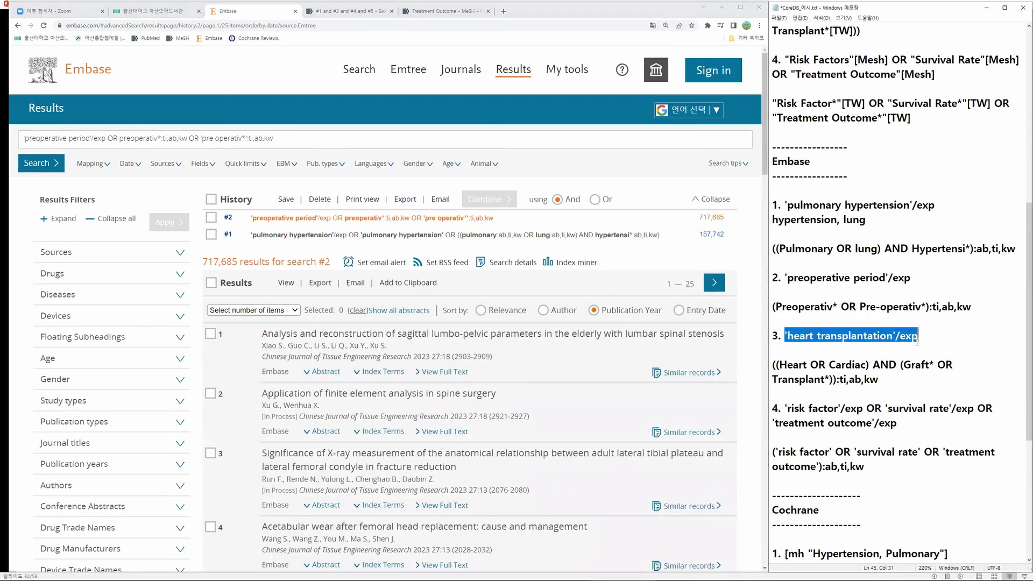
pyautogui.click(254, 145)
pyautogui.hotkey('ctrl', 'a')
pyautogui.hotkey('ctrl', 'v')
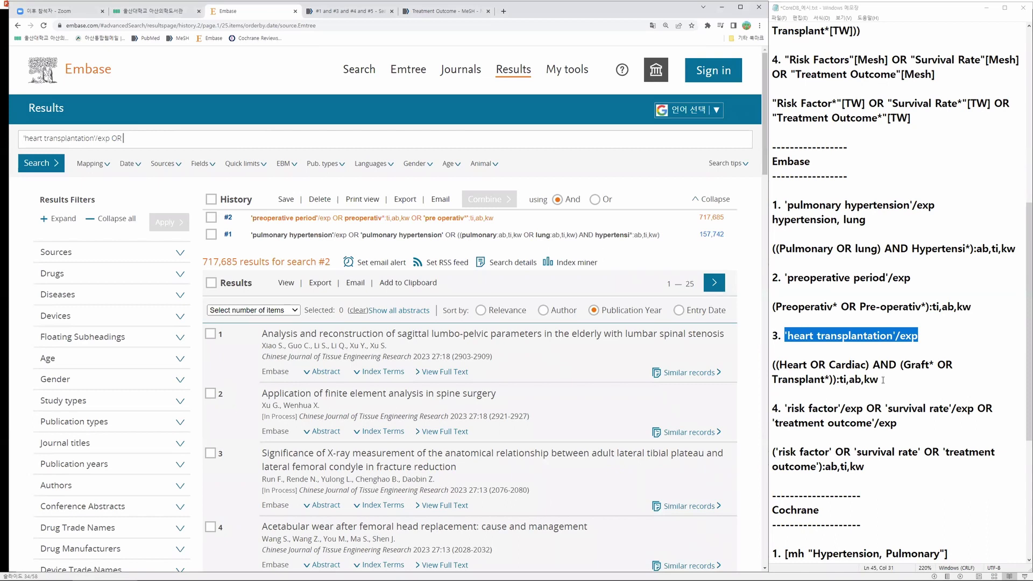
pyautogui.write('OR')
pyautogui.moveTo(884, 380); pyautogui.dragTo(773, 365)
pyautogui.hotkey('ctrl', 'c')
pyautogui.click(167, 142)
pyautogui.hotkey('ctrl', 'v')
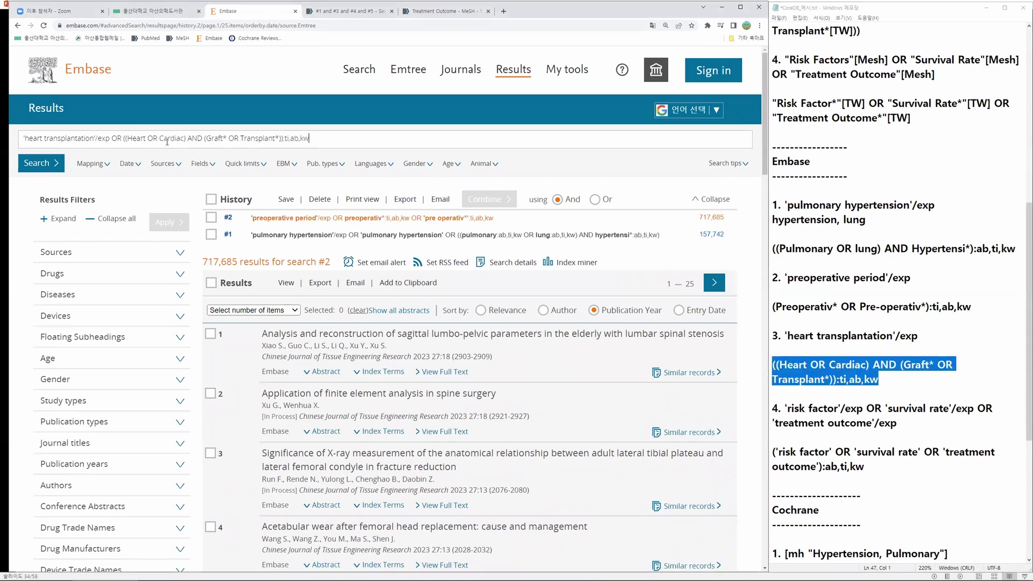
pyautogui.press('Return')
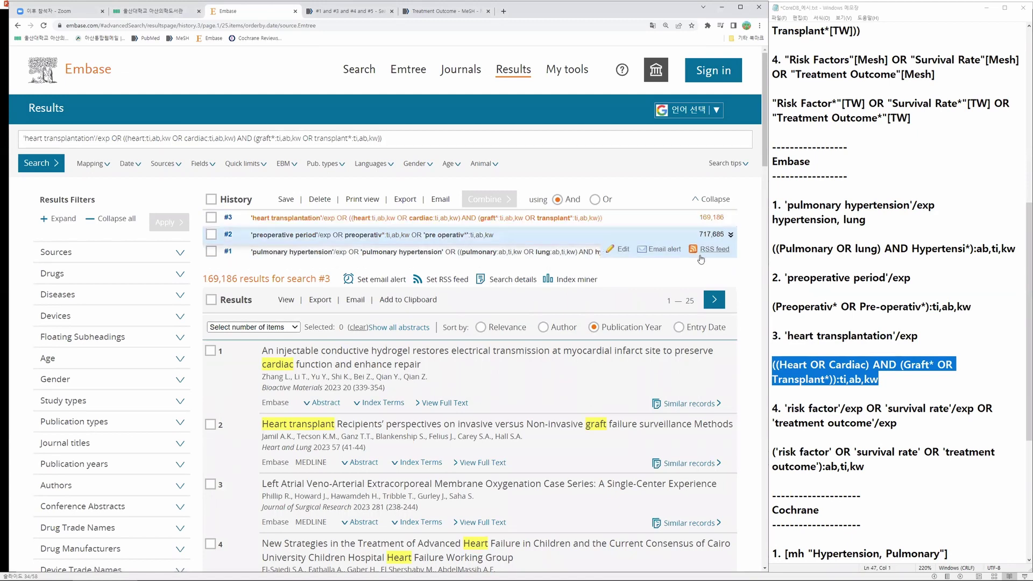
# Step: Run an Embase search of item 4's full Emtree expression directly followed by ('risk factor' OR 'survival rate' OR 'treatment outcome'):ab,ti,kw, without an operator between them
pyautogui.moveTo(901, 429); pyautogui.dragTo(786, 410)
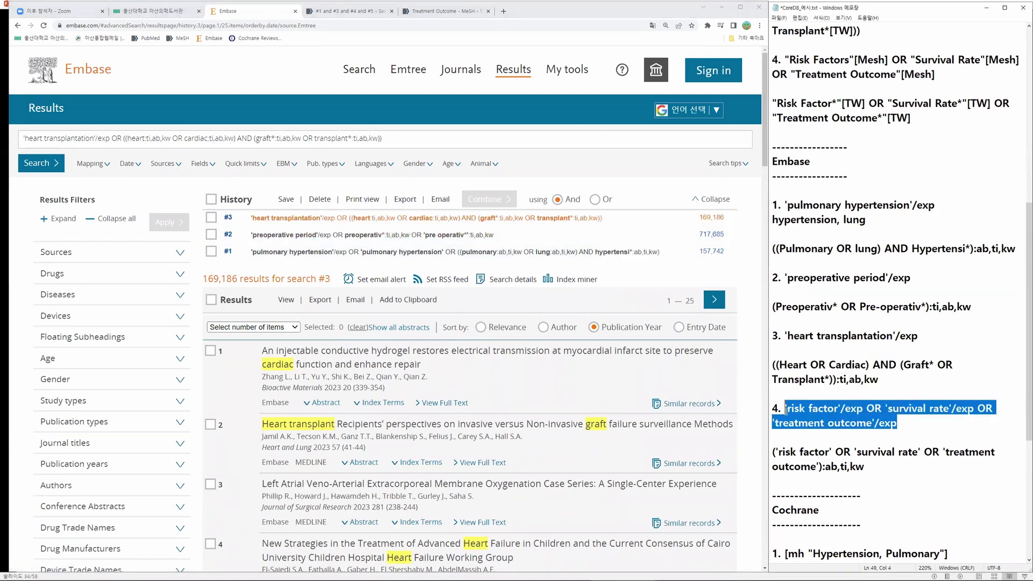
pyautogui.click(395, 131)
pyautogui.hotkey('ctrl', 'a')
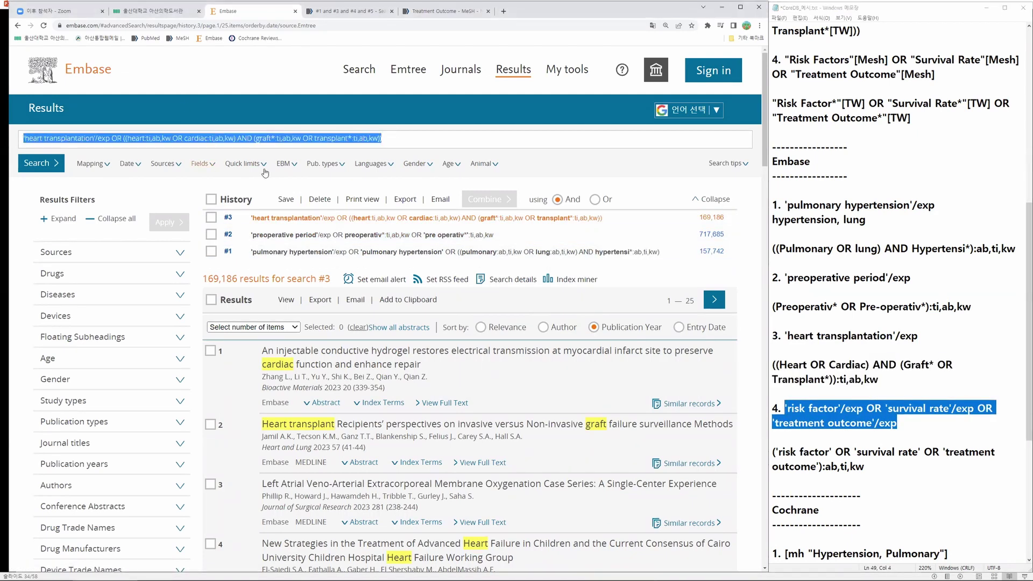
pyautogui.hotkey('ctrl', 'v')
pyautogui.moveTo(866, 467); pyautogui.dragTo(749, 447)
pyautogui.click(281, 148)
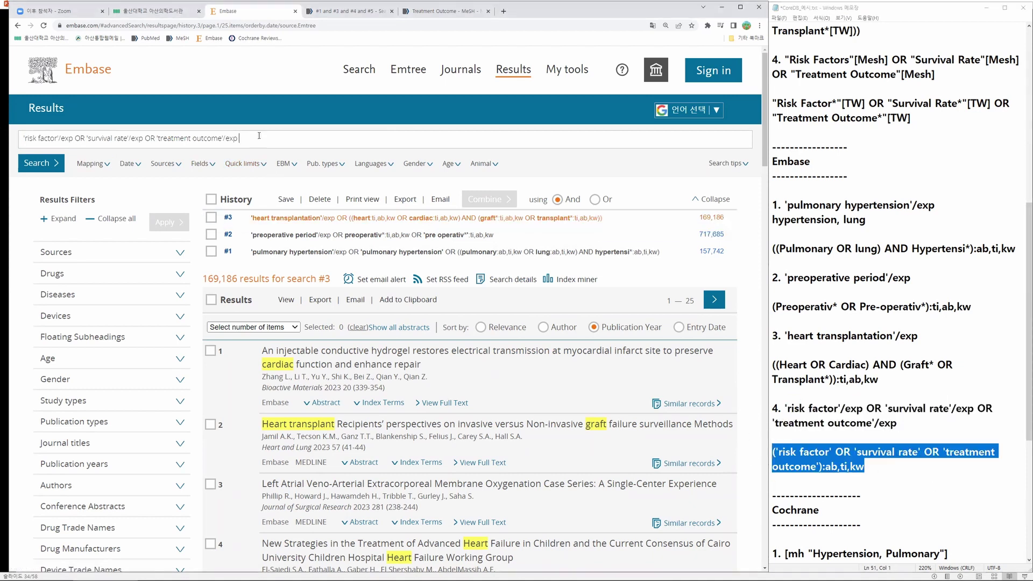
pyautogui.hotkey('ctrl', 'v')
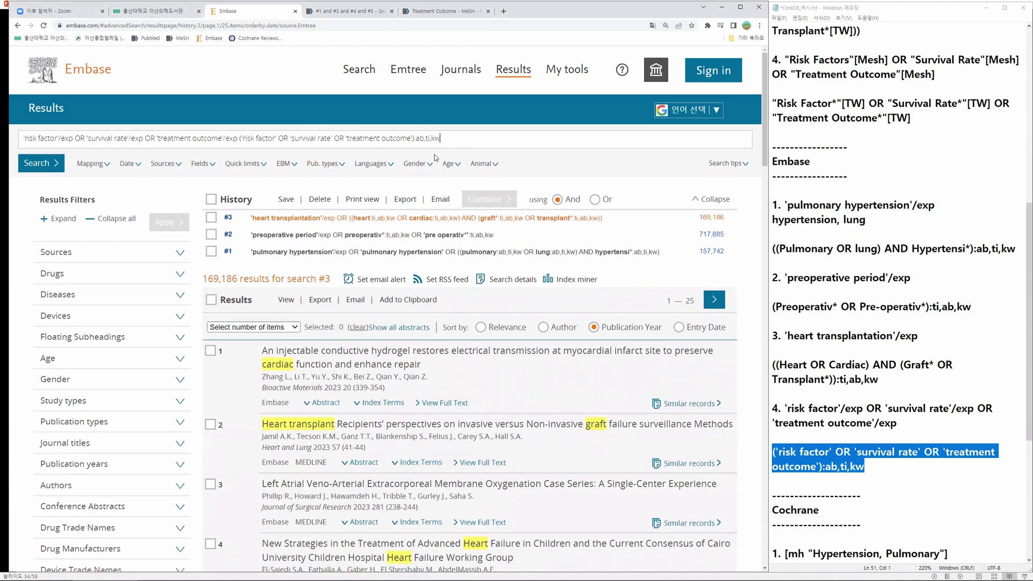
pyautogui.press('Return')
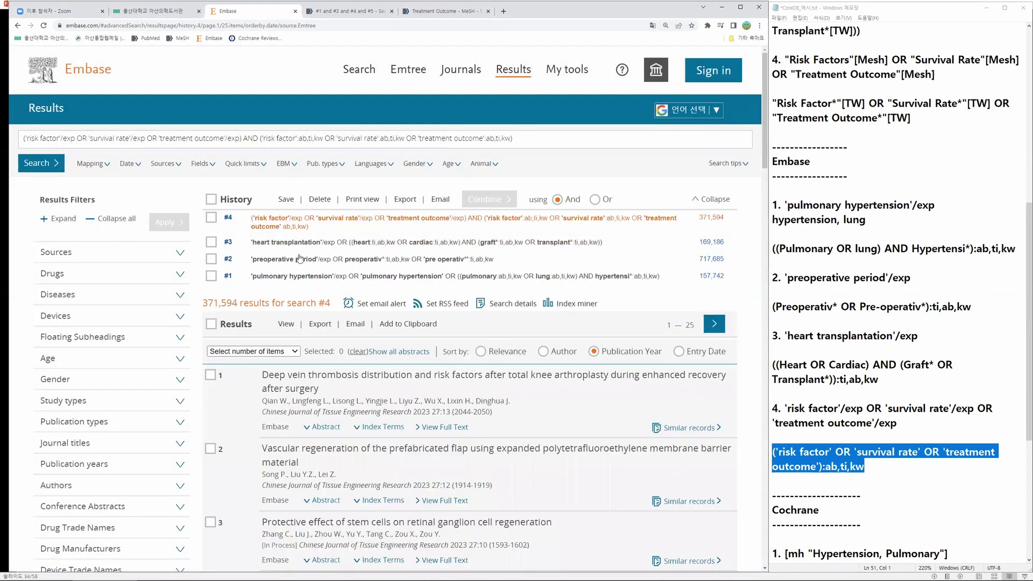
# Step: Combine all four searches in the Embase history using And
pyautogui.click(211, 199)
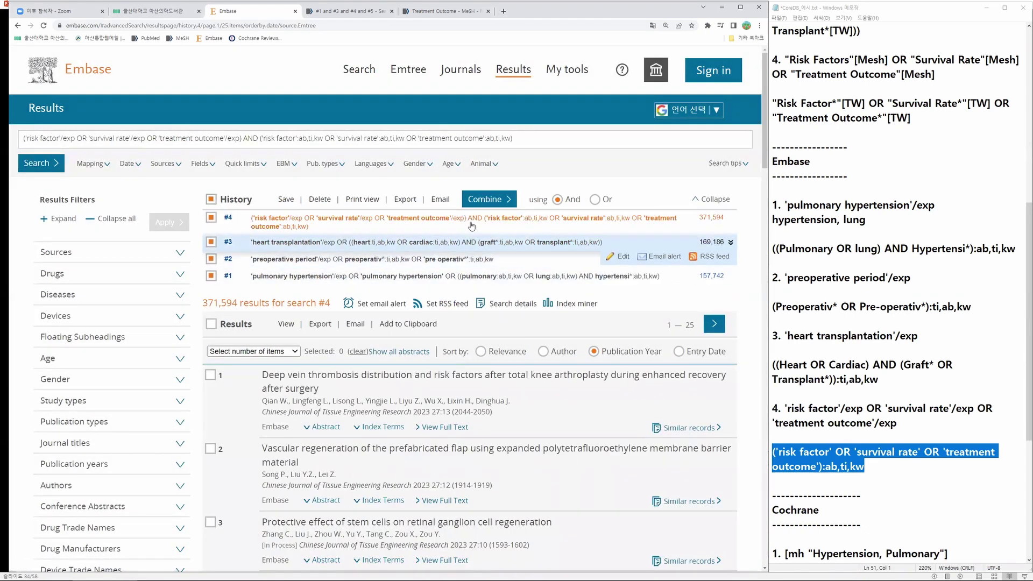
pyautogui.click(491, 202)
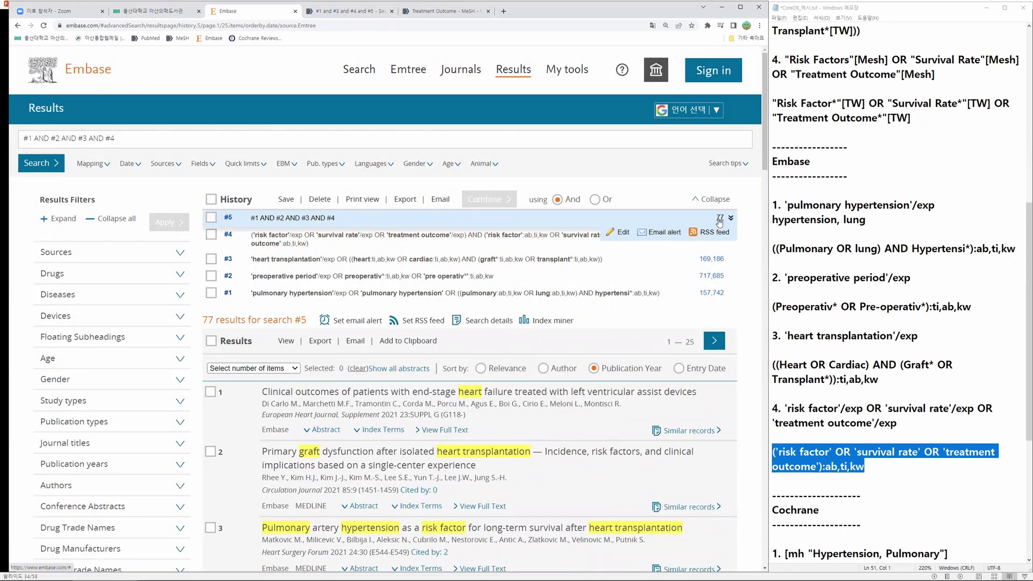
pyautogui.moveTo(765, 155)
pyautogui.mouseDown()
pyautogui.moveTo(767, 169)
pyautogui.moveTo(766, 156)
pyautogui.mouseUp()
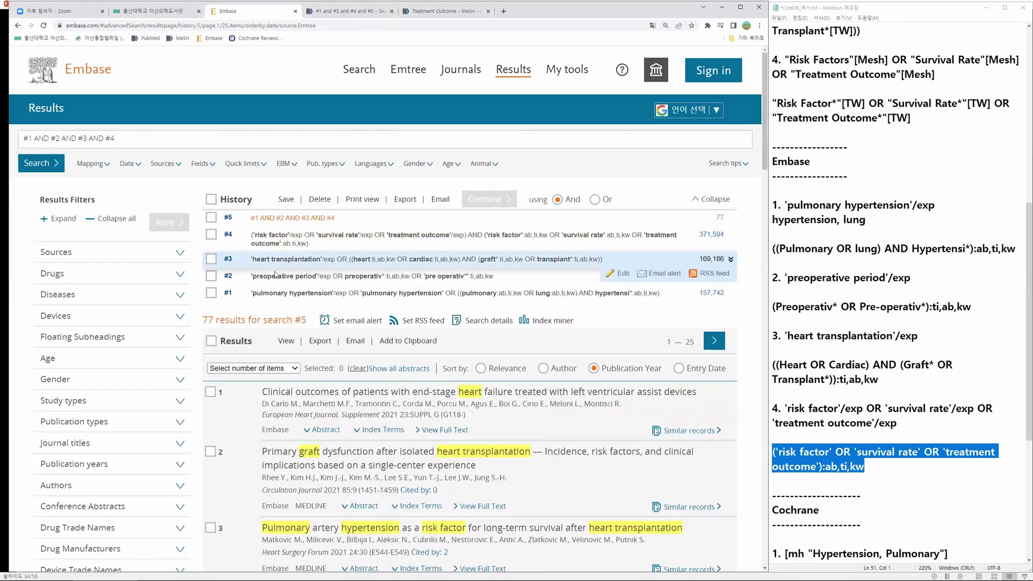
pyautogui.moveTo(721, 217)
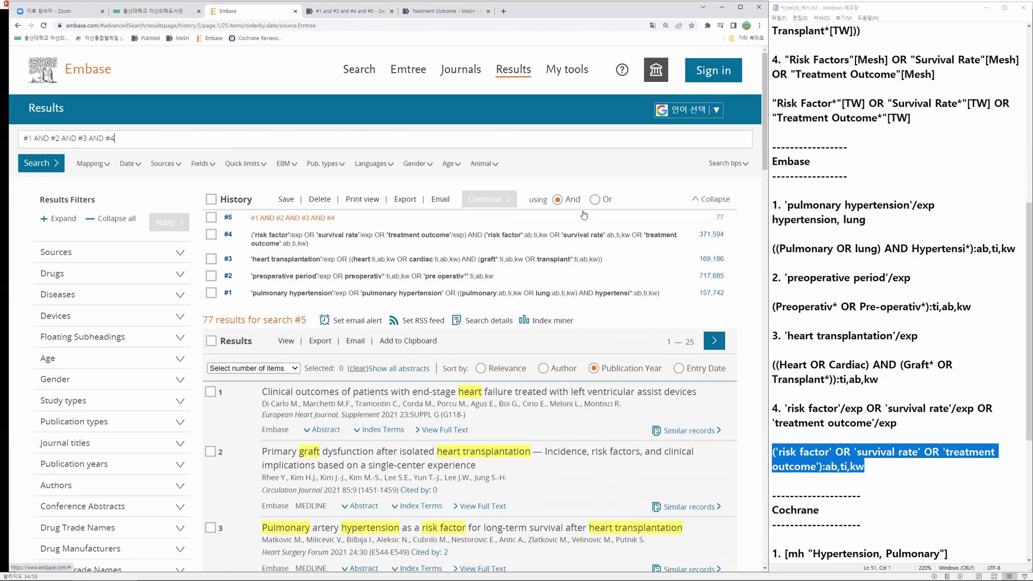
# Step: Export the entire Embase search history as a CSV file and download it
pyautogui.click(212, 200)
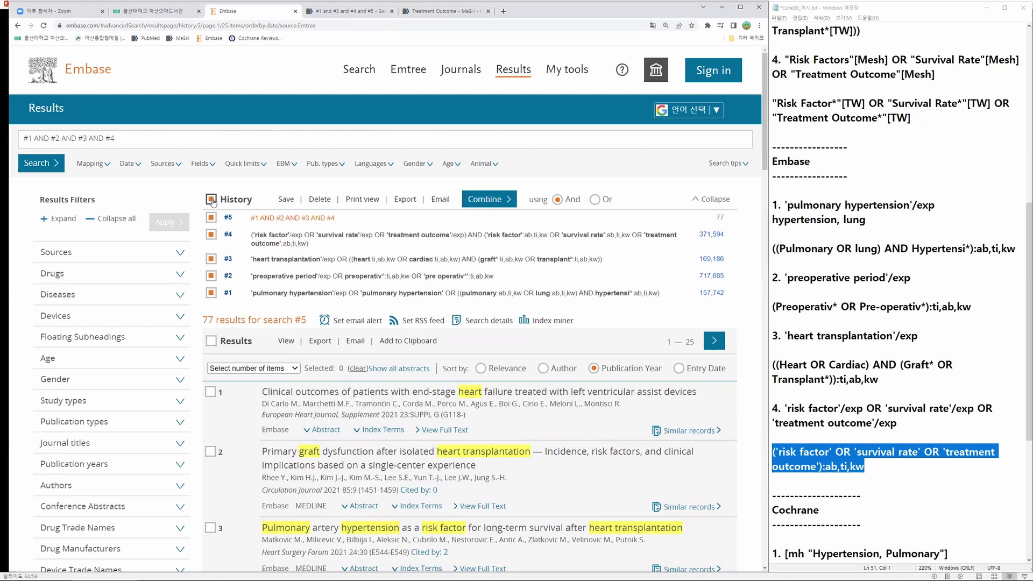
pyautogui.click(404, 201)
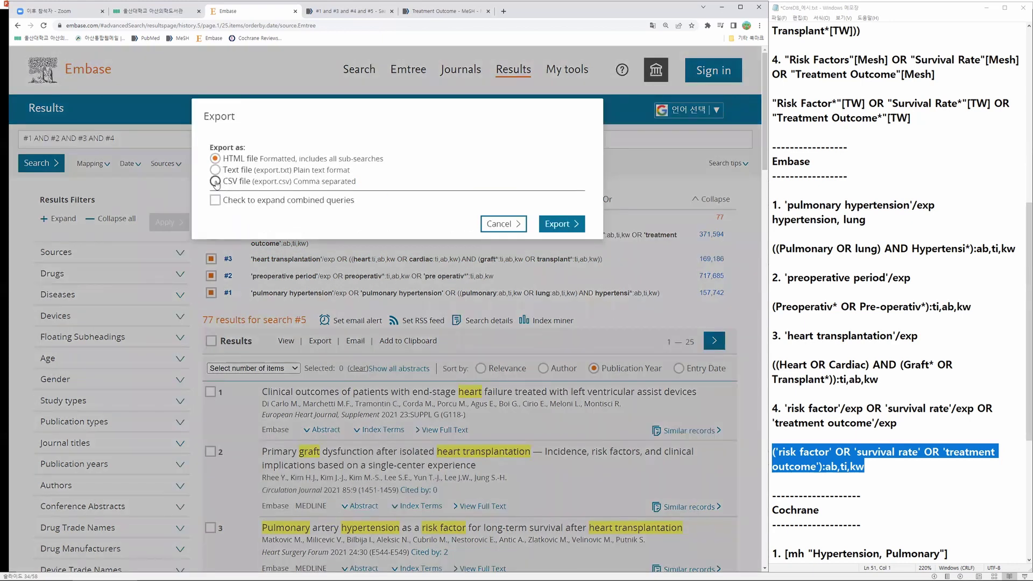
pyautogui.click(568, 224)
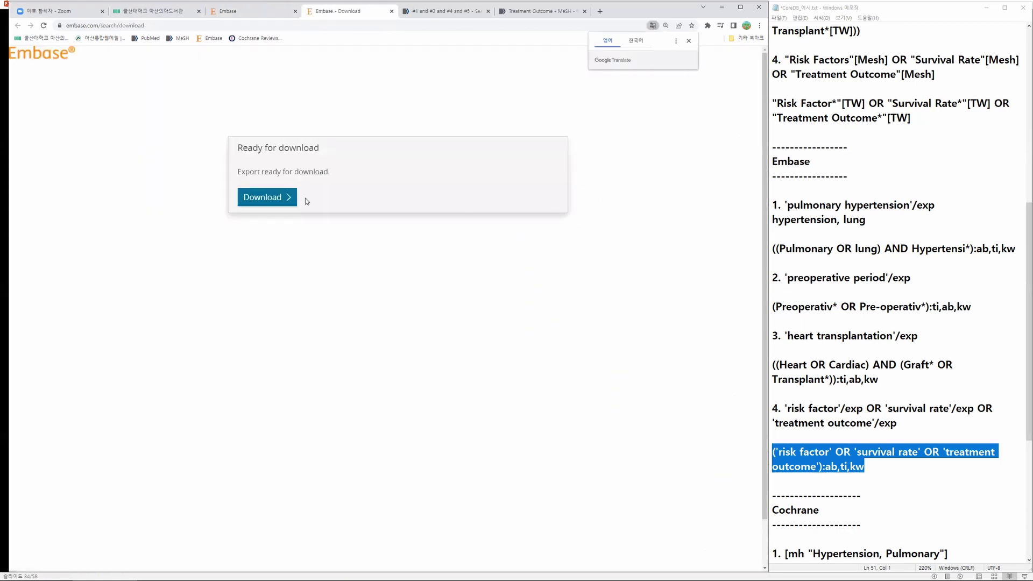
pyautogui.click(276, 199)
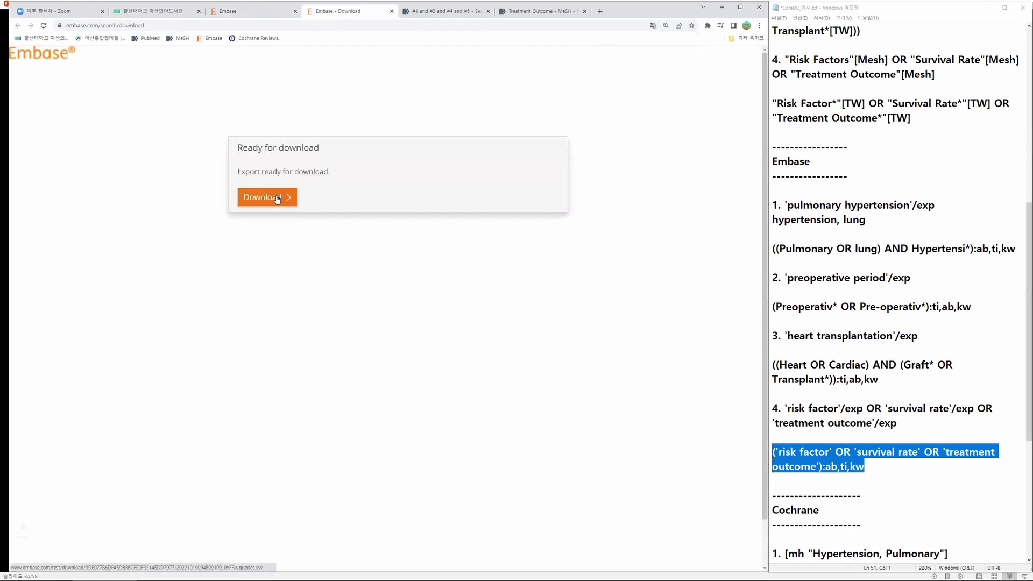
# Step: Open the exported queries (2).csv from the downloads folder in Excel
pyautogui.click(46, 563)
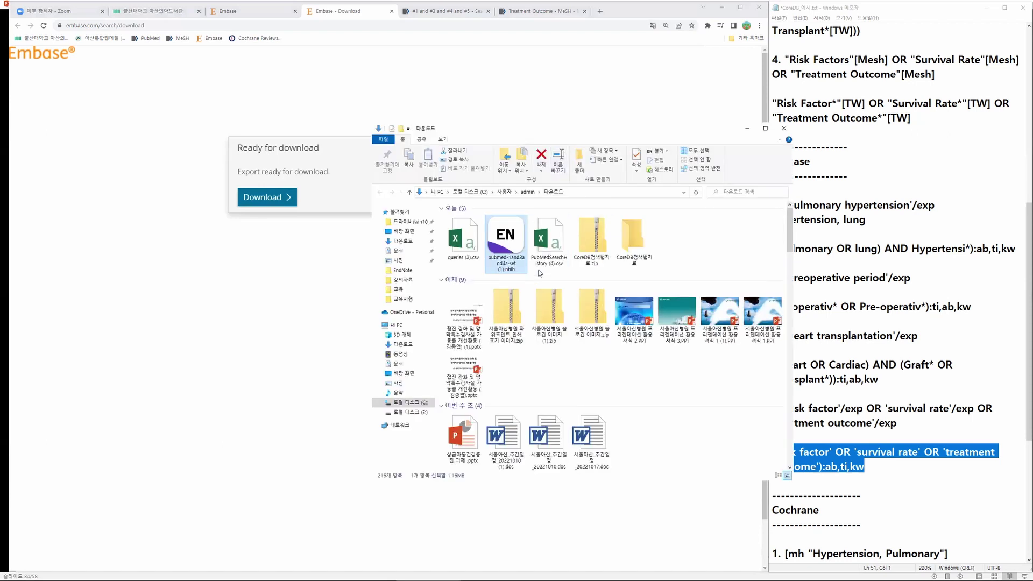
pyautogui.doubleClick(466, 239)
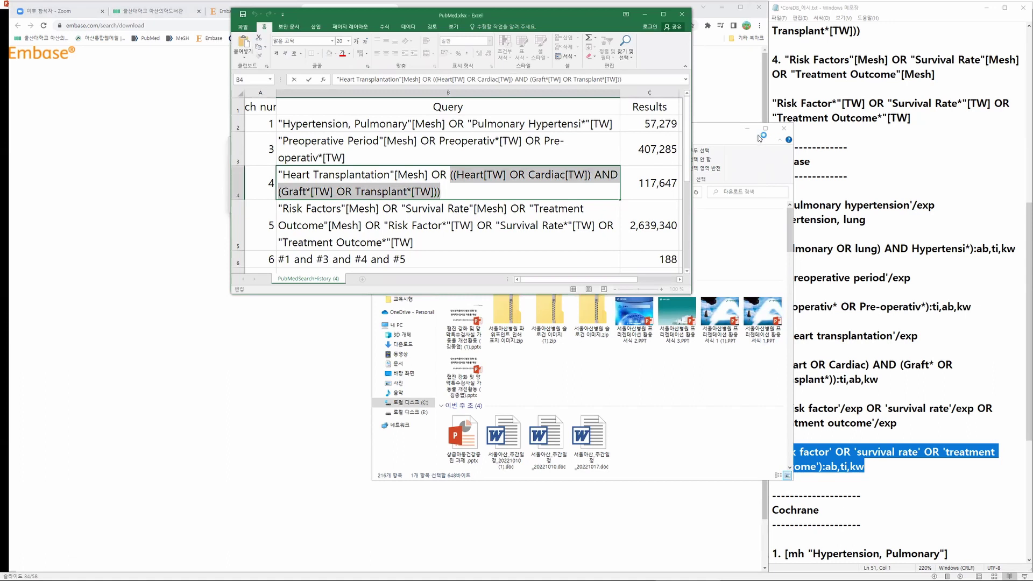
pyautogui.click(717, 134)
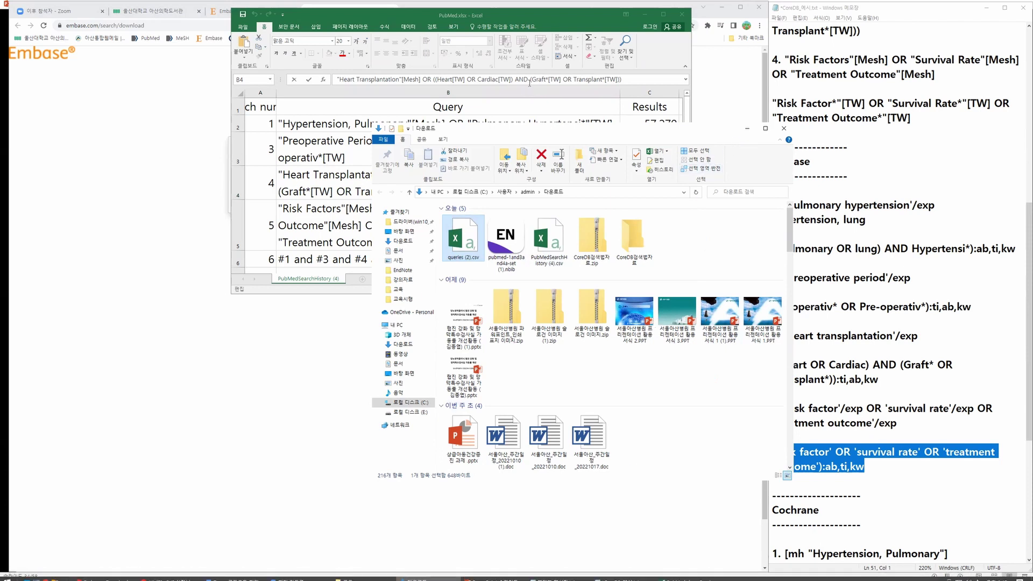
pyautogui.click(545, 110)
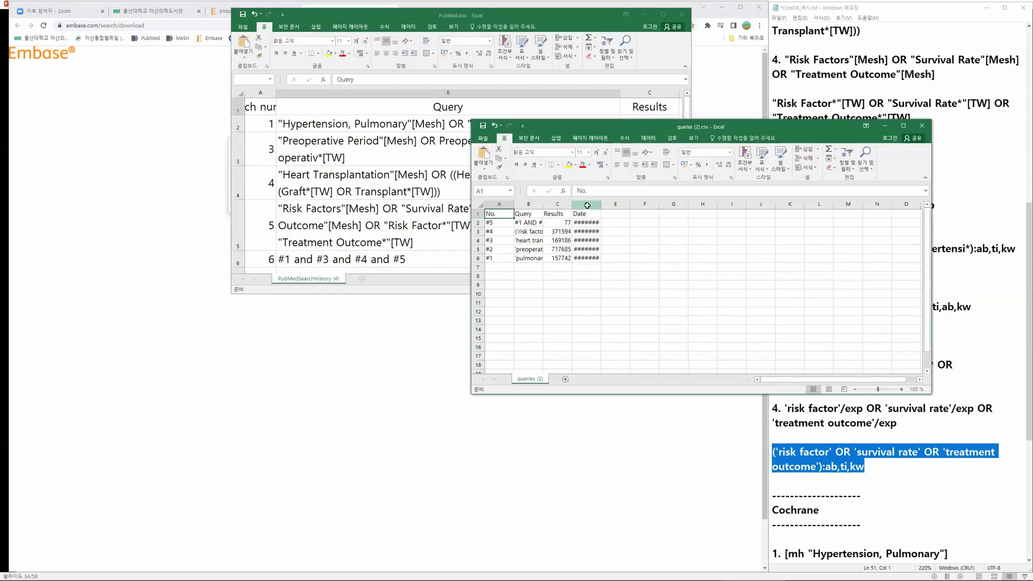
# Step: Widen the Date and Query columns of queries (2).csv and select the entire Query column
pyautogui.click(587, 205)
pyautogui.moveTo(602, 204); pyautogui.dragTo(619, 204)
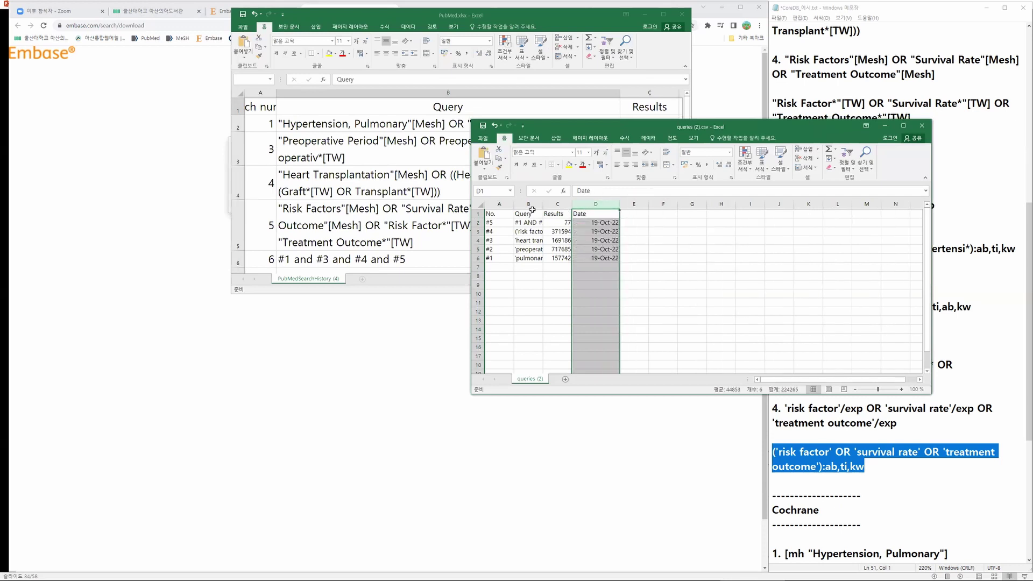
pyautogui.moveTo(543, 205); pyautogui.dragTo(734, 204)
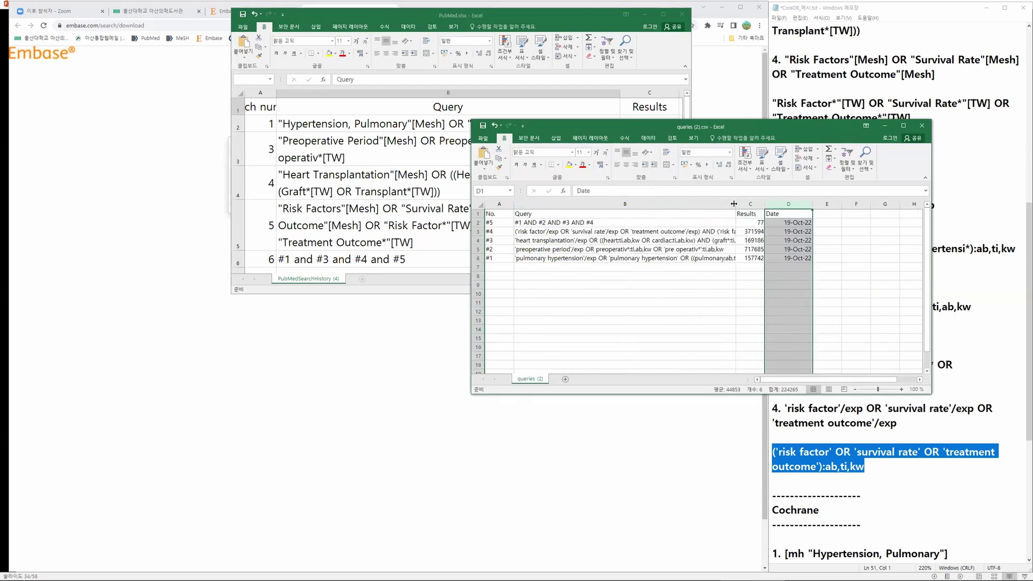
pyautogui.click(724, 204)
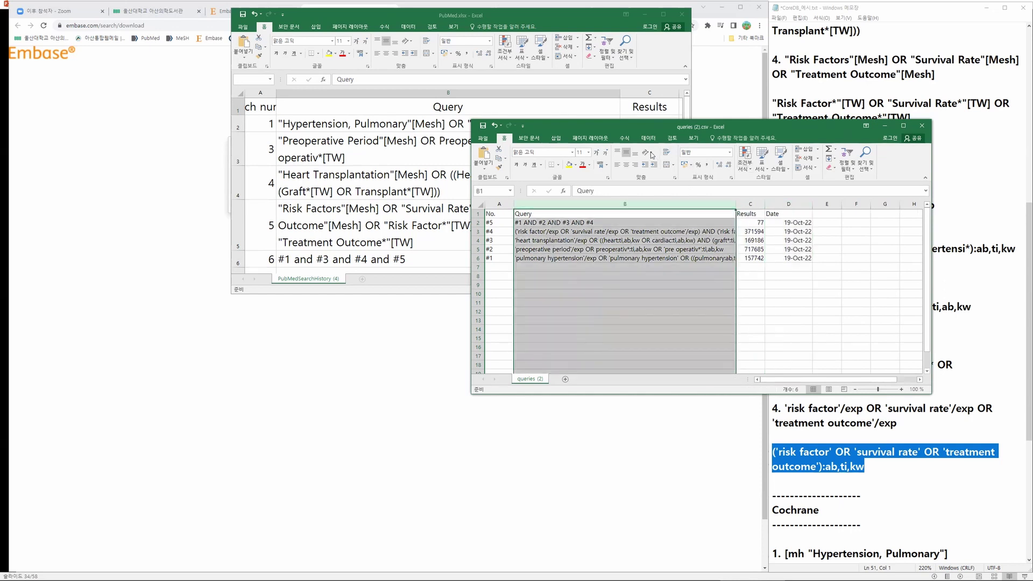
# Step: Wrap the text in the Query column and sort the search history rows in ascending order by number
pyautogui.click(667, 153)
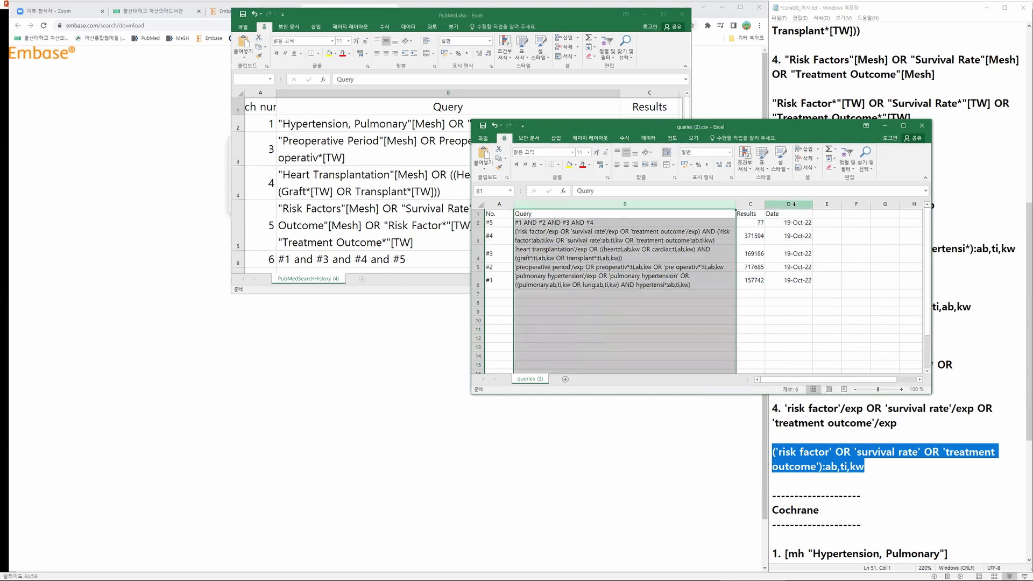
pyautogui.click(751, 205)
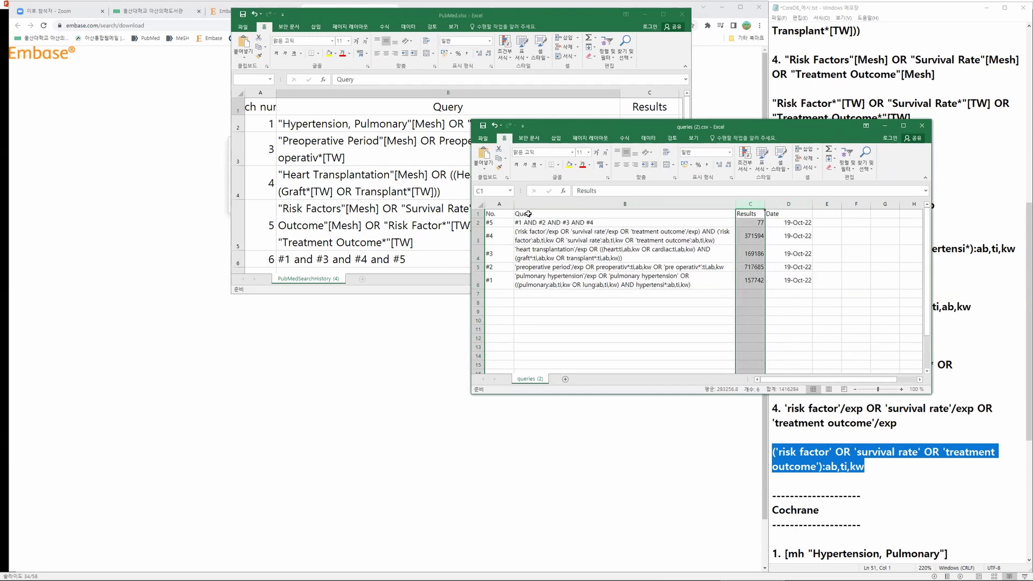
pyautogui.moveTo(478, 223); pyautogui.dragTo(497, 279)
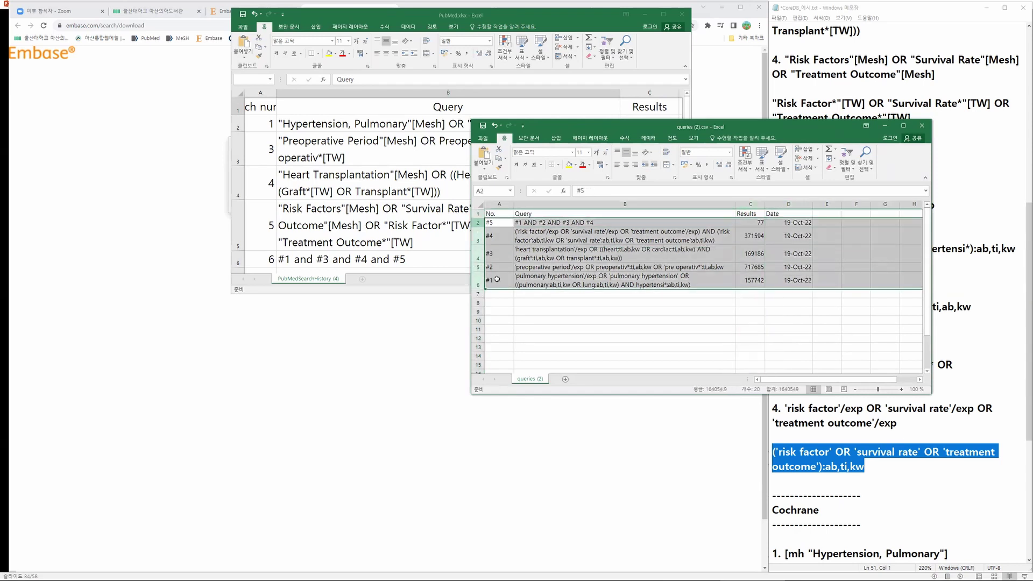
pyautogui.click(853, 163)
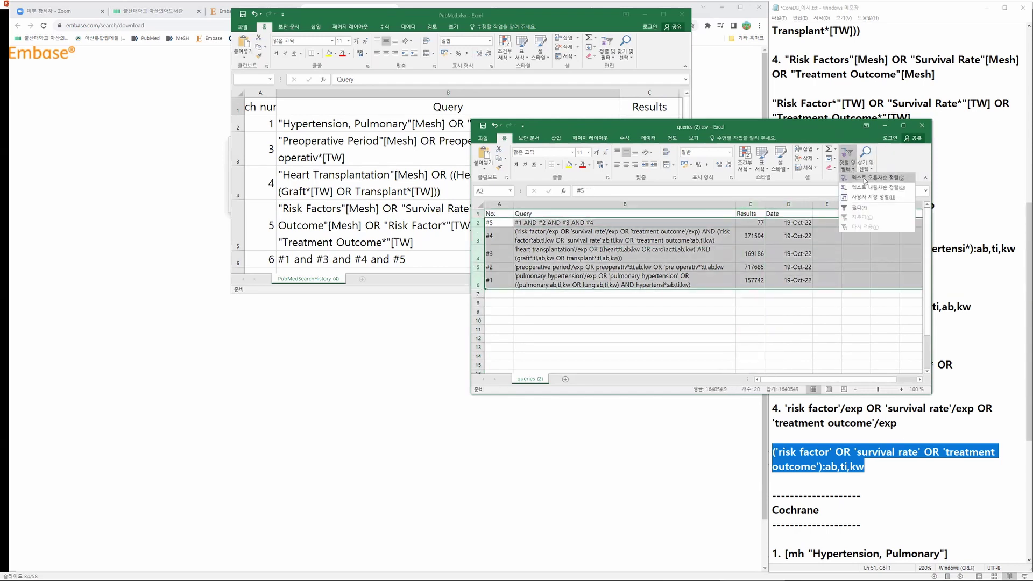
pyautogui.click(865, 179)
# Step: Move the #5 search row below the #4 row and delete the empty row left under the header
pyautogui.click(569, 225)
pyautogui.click(485, 222)
pyautogui.moveTo(486, 223); pyautogui.dragTo(478, 292)
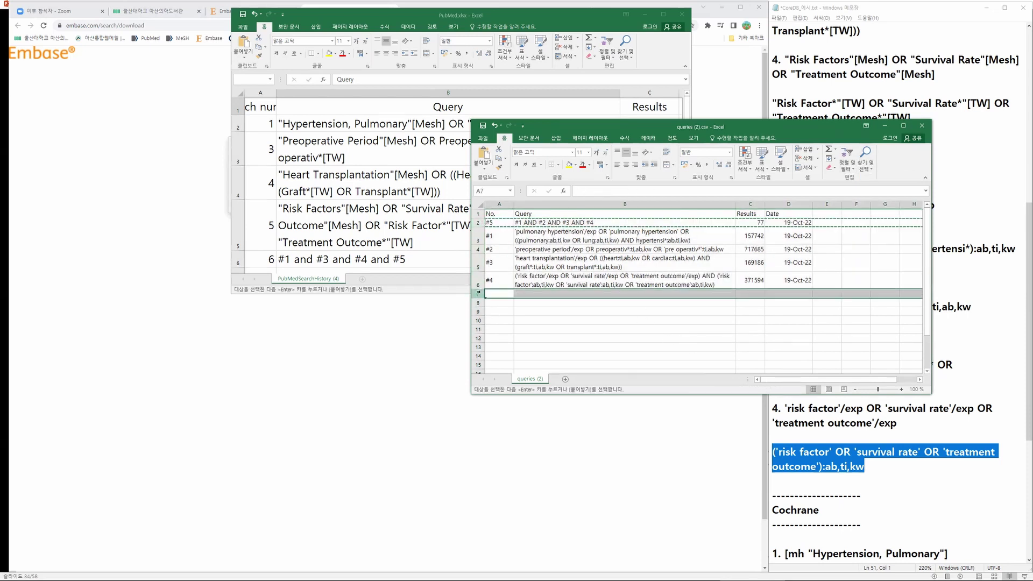
pyautogui.click(479, 223)
pyautogui.rightClick(478, 222)
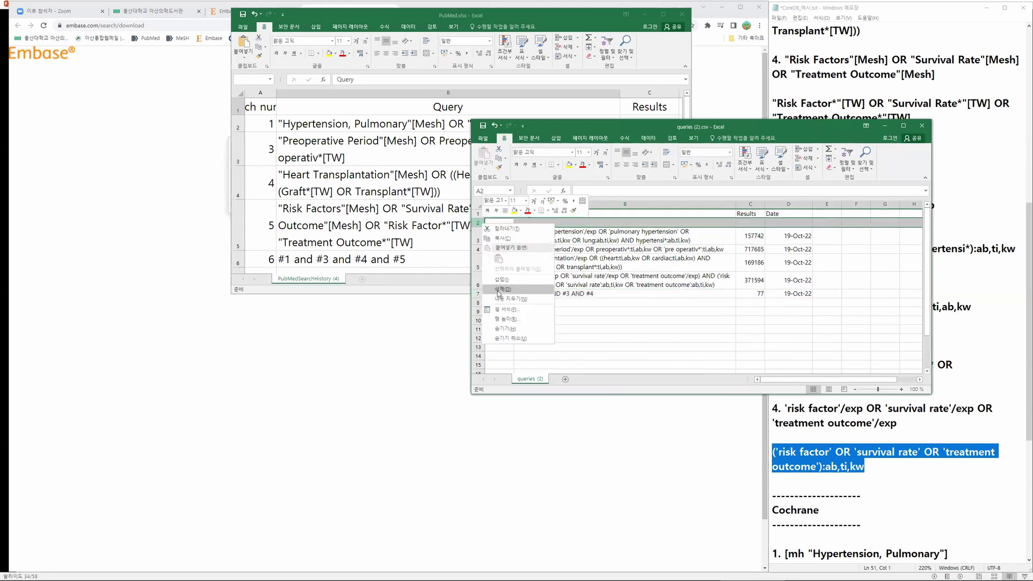
pyautogui.click(500, 291)
pyautogui.click(624, 320)
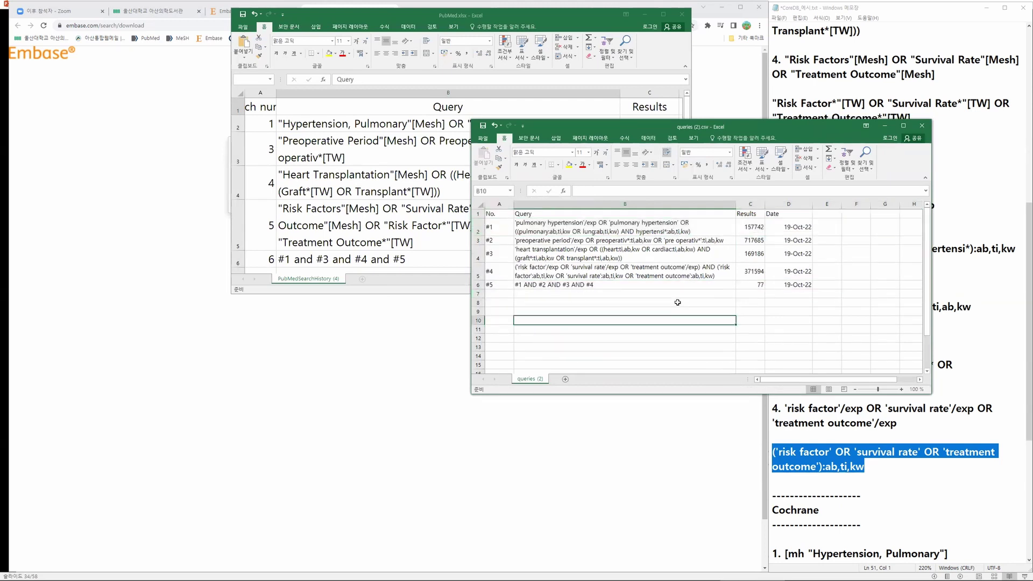
# Step: Set the whole sheet's font size to 14 and widen the Results and Query columns
pyautogui.click(482, 205)
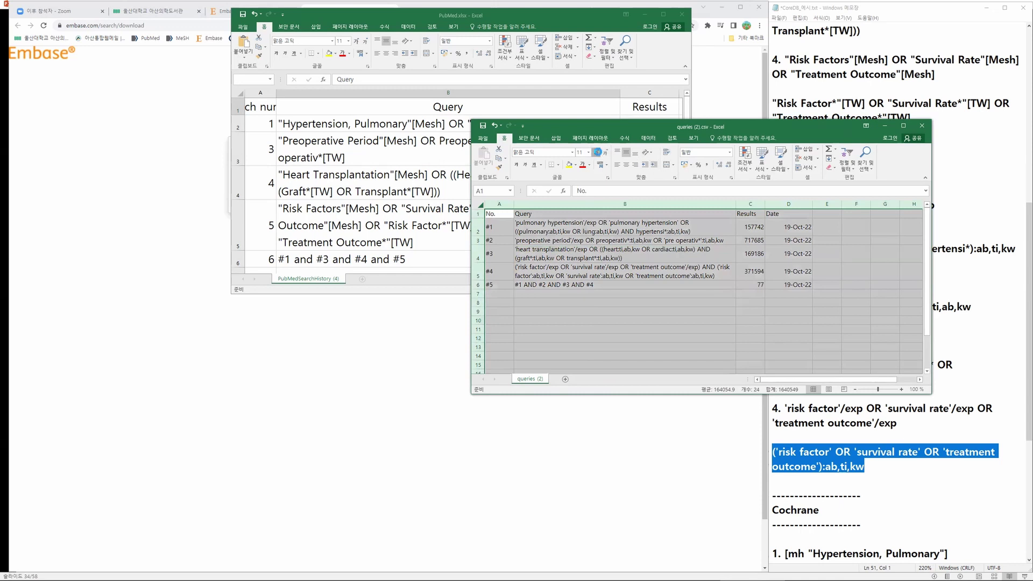
pyautogui.click(597, 153)
pyautogui.click(598, 153)
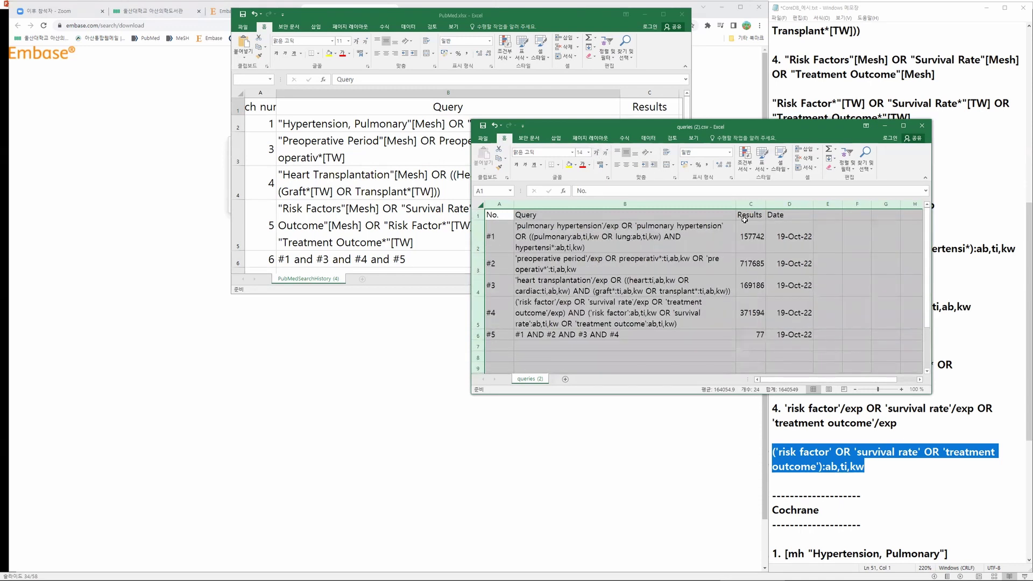
pyautogui.moveTo(766, 205); pyautogui.dragTo(775, 205)
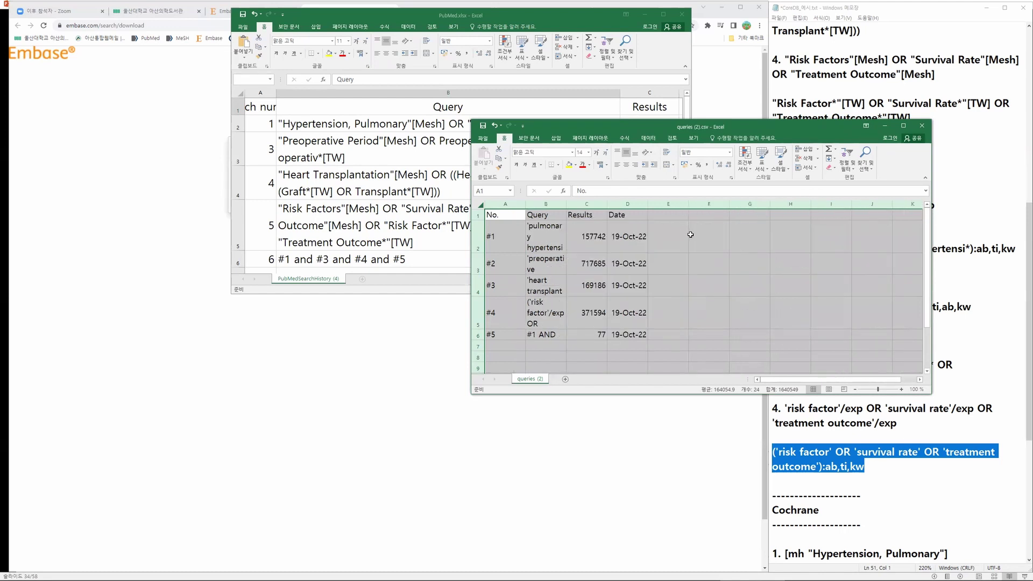
pyautogui.hotkey('ctrl', 'z')
pyautogui.click(795, 251)
pyautogui.moveTo(775, 205); pyautogui.dragTo(778, 203)
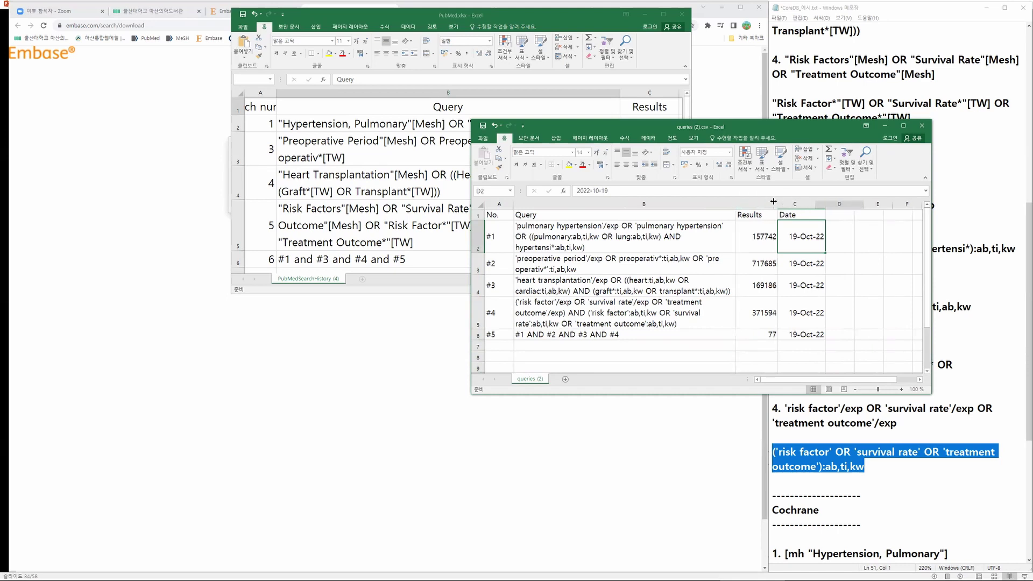
# Step: Set the whole sheet's font size to 16 and place the narrowed workbook window below the PubMed.xlsx window
pyautogui.click(478, 204)
pyautogui.click(596, 153)
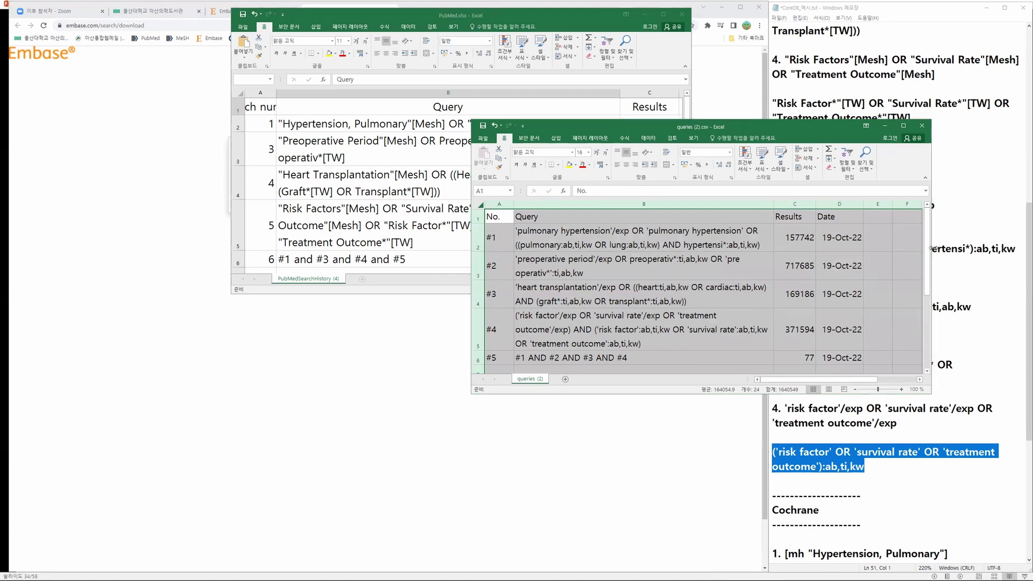
pyautogui.moveTo(932, 248); pyautogui.dragTo(881, 249)
pyautogui.moveTo(686, 129); pyautogui.dragTo(849, 239)
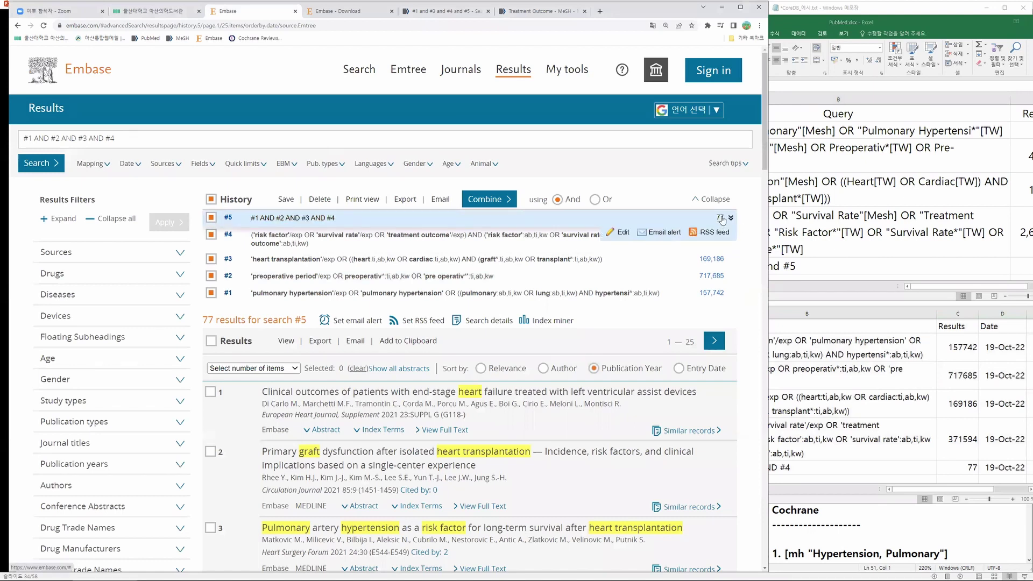
# Step: Copy ((Pulmonary OR lung) AND Hypertensi*):ab,ti,kw from the notes and paste it over the query in the Embase search field
pyautogui.scroll(-4, 721, 323)
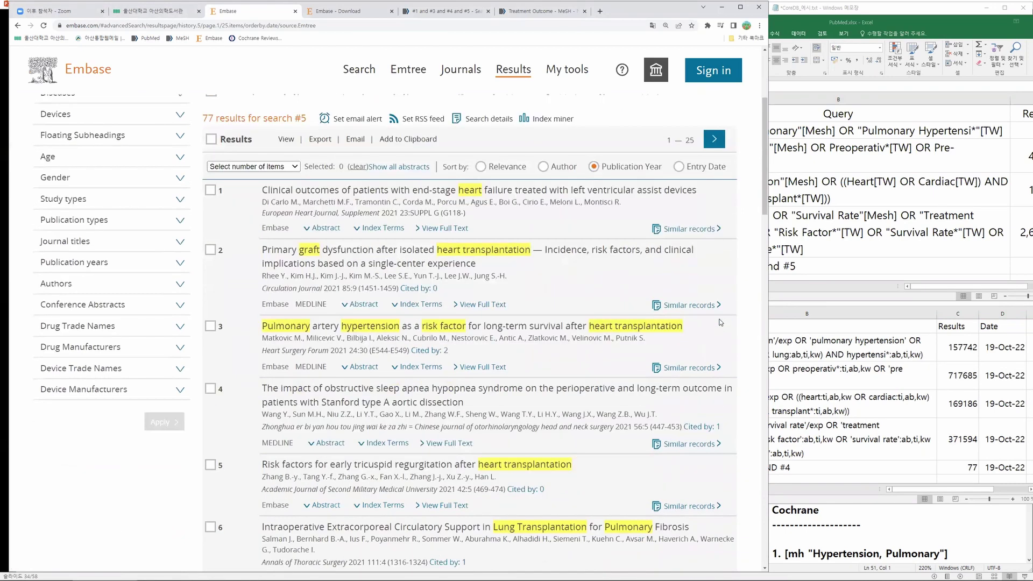
pyautogui.scroll(5, 563, 247)
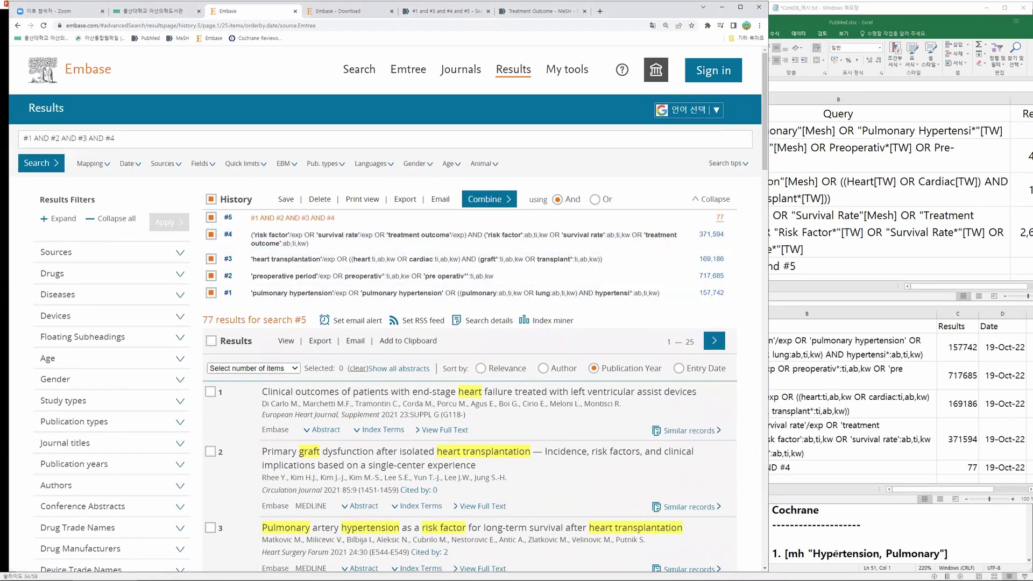
pyautogui.click(833, 523)
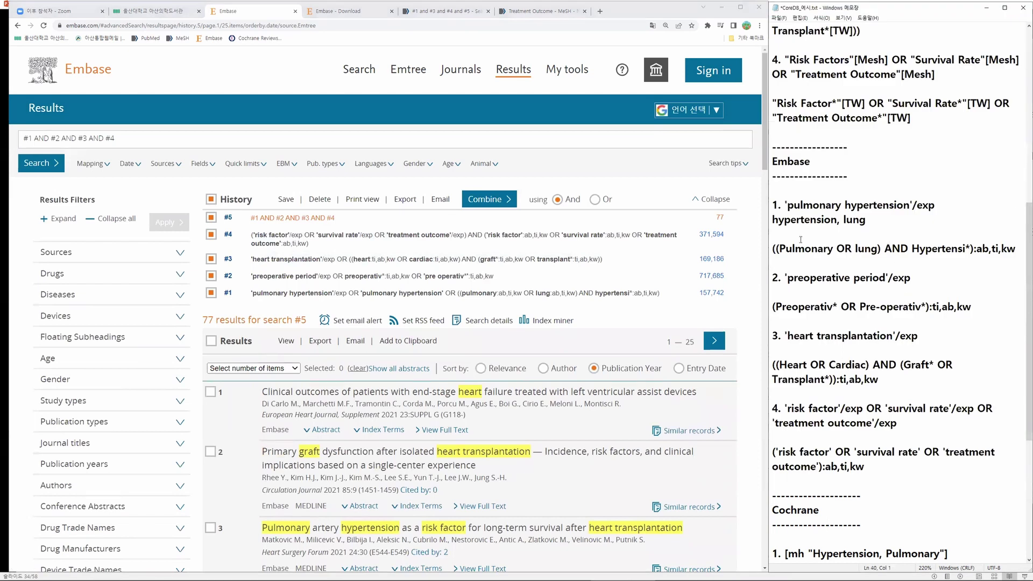
pyautogui.moveTo(774, 249); pyautogui.dragTo(1018, 250)
pyautogui.hotkey('ctrl', 'c')
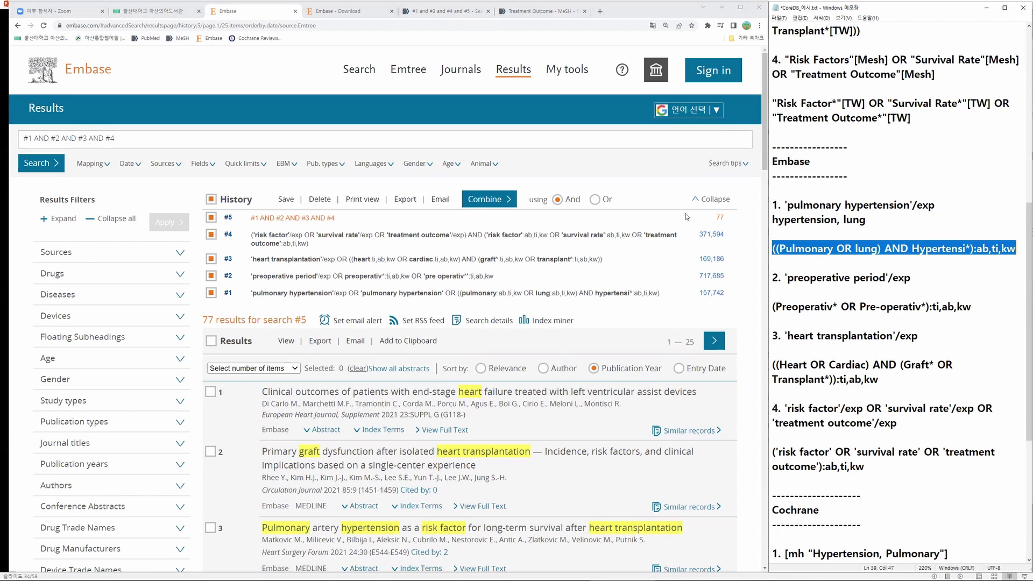
pyautogui.moveTo(136, 138); pyautogui.dragTo(22, 138)
pyautogui.hotkey('ctrl', 'v')
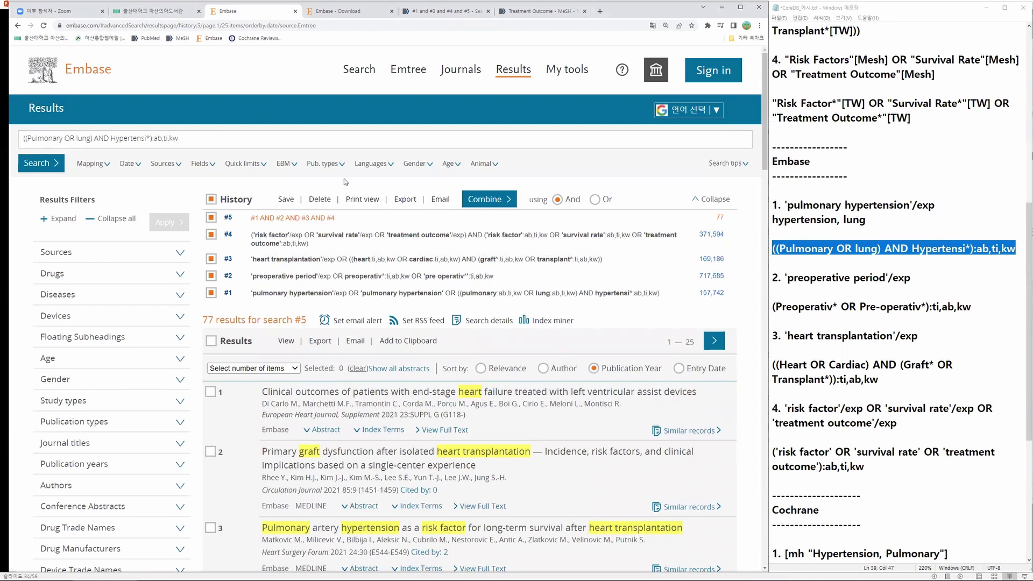
# Step: Replace AND with NEAR/3 in the pasted pulmonary hypertension query and run the search
pyautogui.press('BackSpace')
pyautogui.press('BackSpace')
pyautogui.press('BackSpace')
pyautogui.write('N')
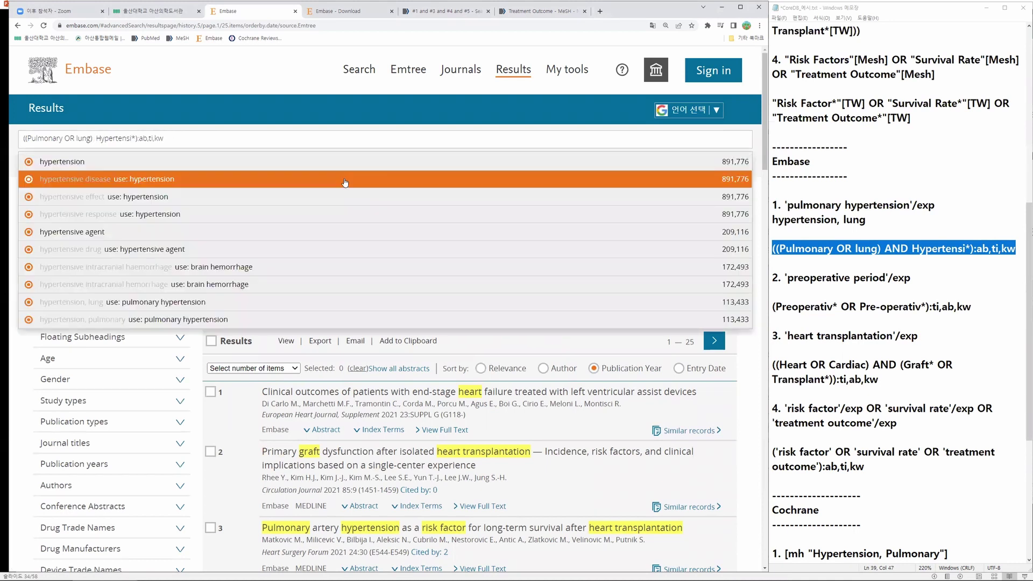
pyautogui.write('EAR/3')
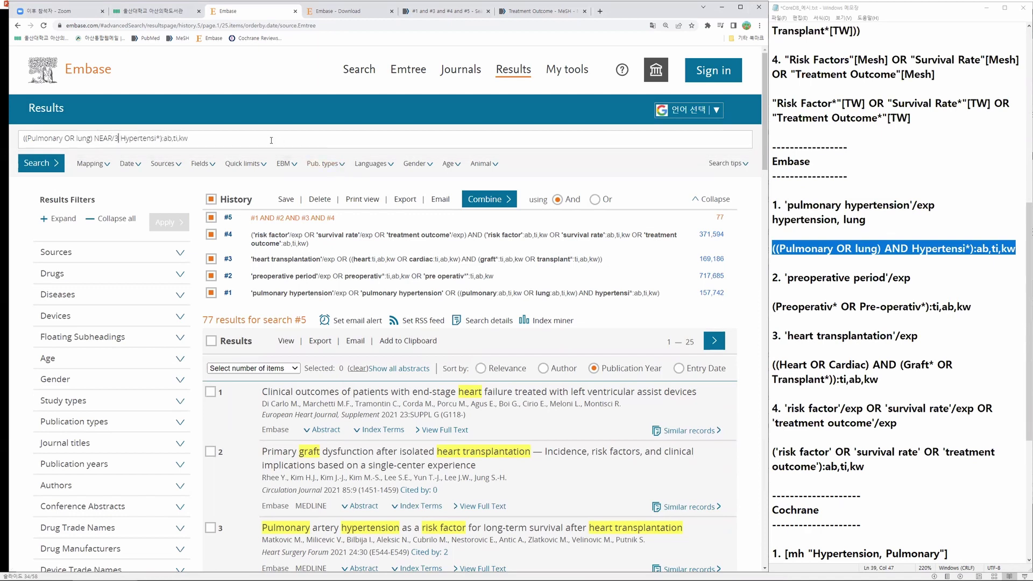
pyautogui.click(53, 164)
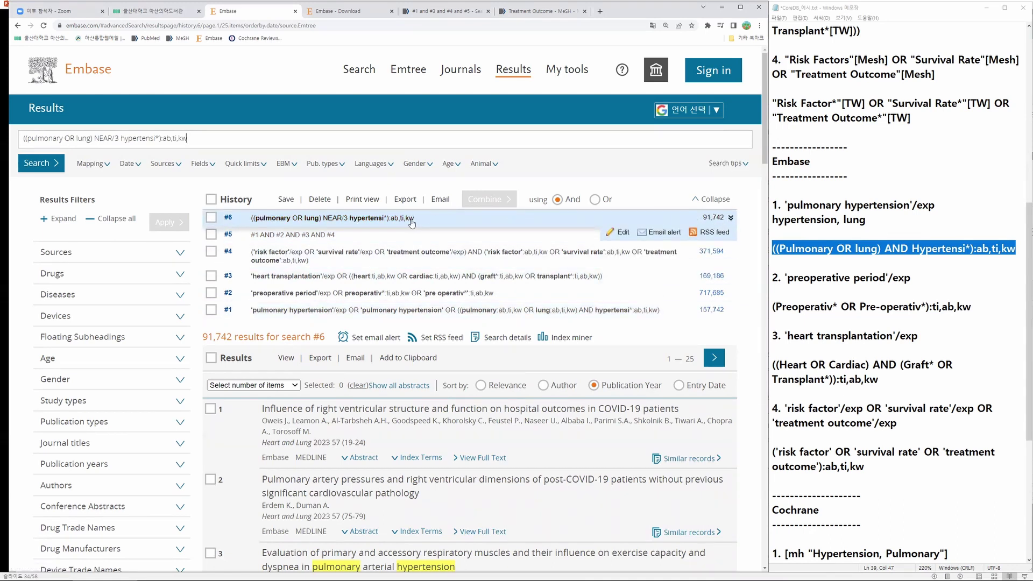
# Step: Change AND to NEAR/3 in the pulmonary hypertension free-text line of the Embase section in the notes
pyautogui.moveTo(417, 221); pyautogui.dragTo(250, 223)
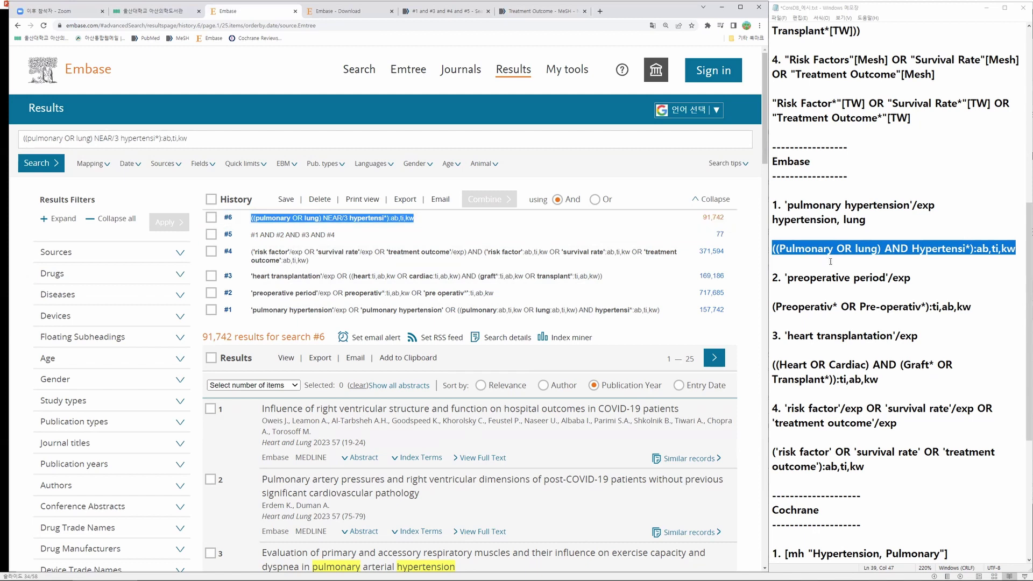
pyautogui.click(911, 245)
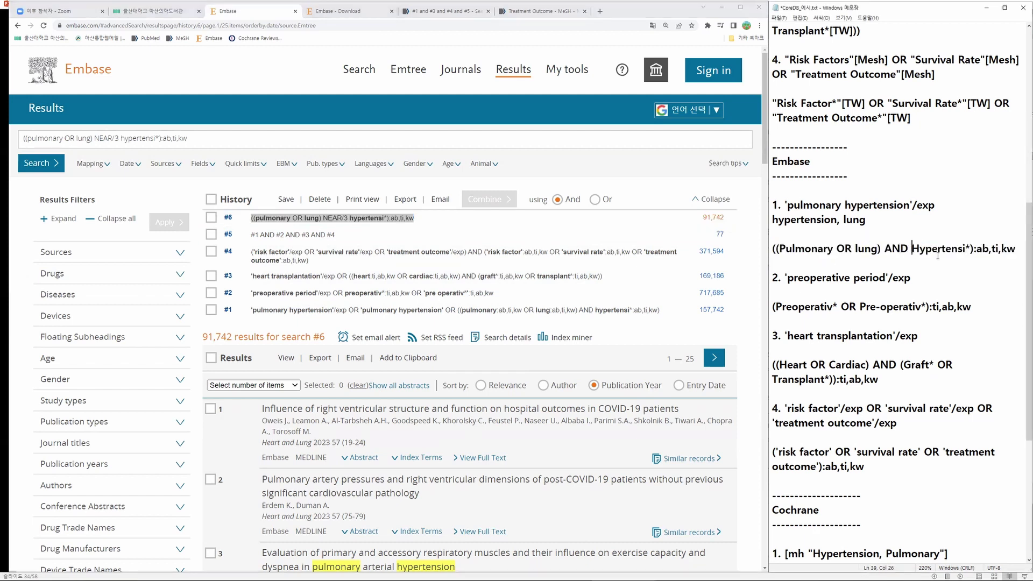
pyautogui.press('BackSpace')
pyautogui.press('BackSpace')
pyautogui.press('BackSpace')
pyautogui.write('N')
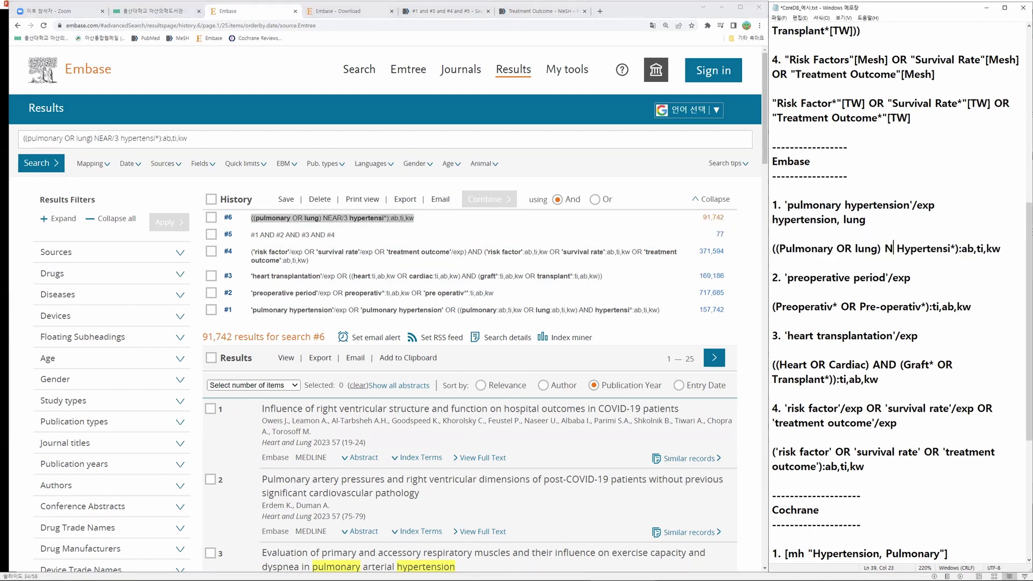
pyautogui.write('EAR/3')
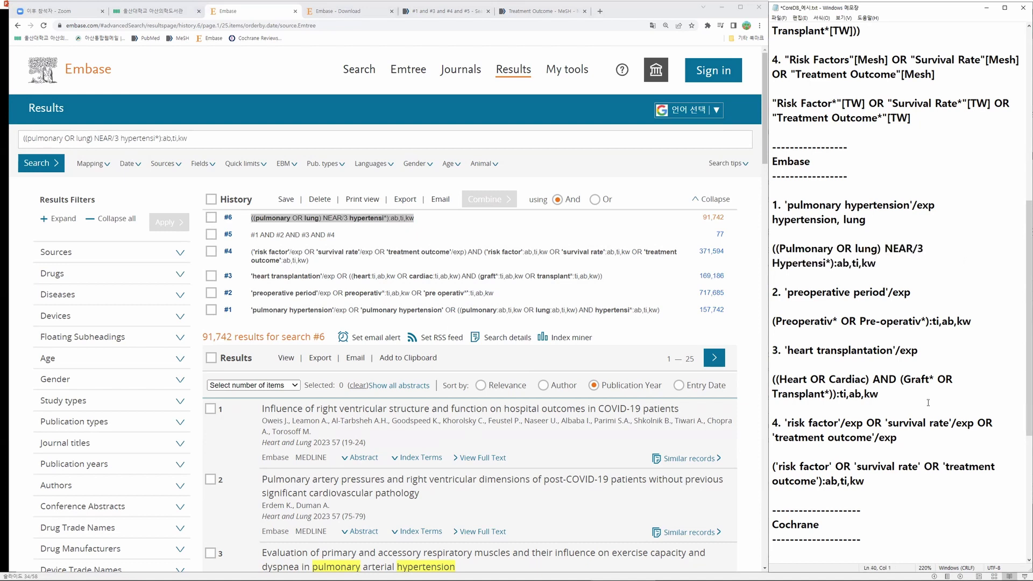
# Step: Bring the queries (2).csv and PubMed.xlsx workbooks back into view and return to the Embase results page
pyautogui.moveTo(792, 576)
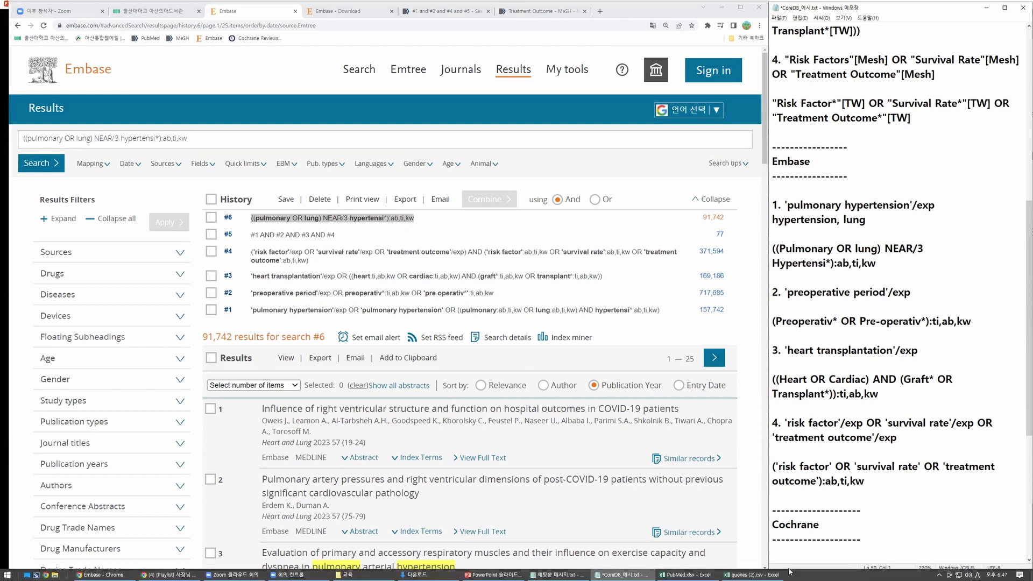
pyautogui.click(752, 575)
pyautogui.click(683, 575)
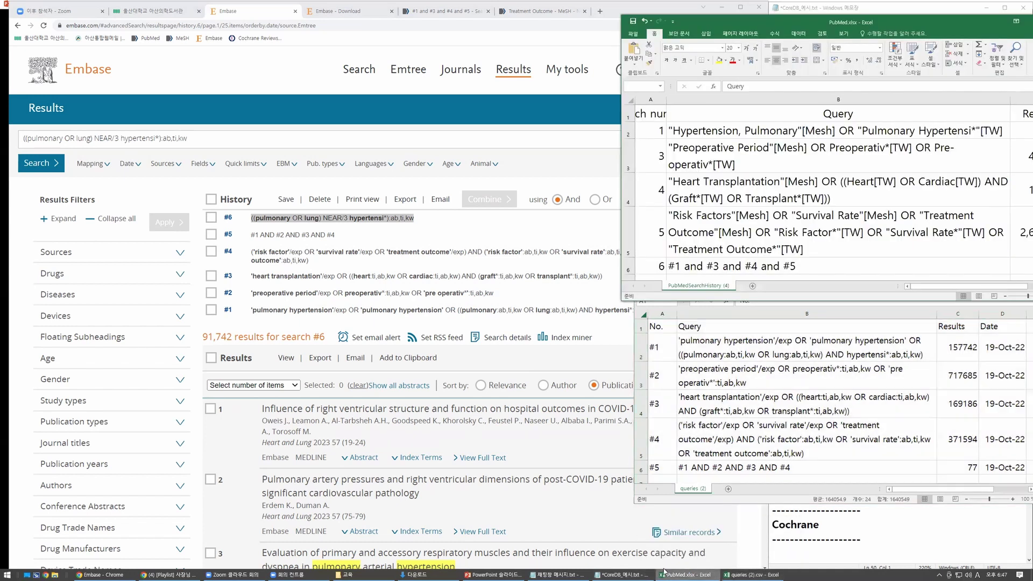
pyautogui.click(560, 164)
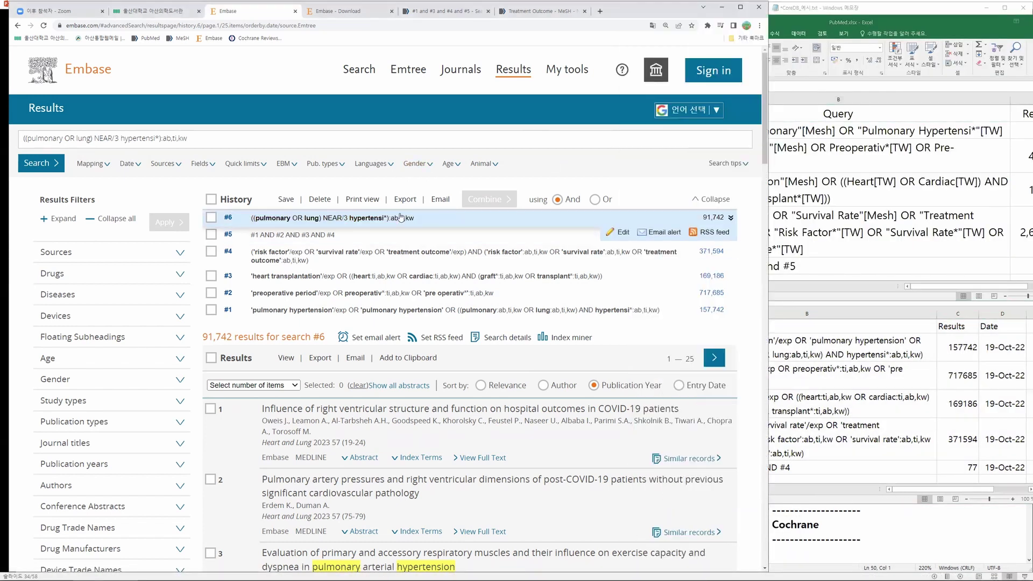
# Step: Open the results of search #5 and select all 77 records
pyautogui.click(720, 235)
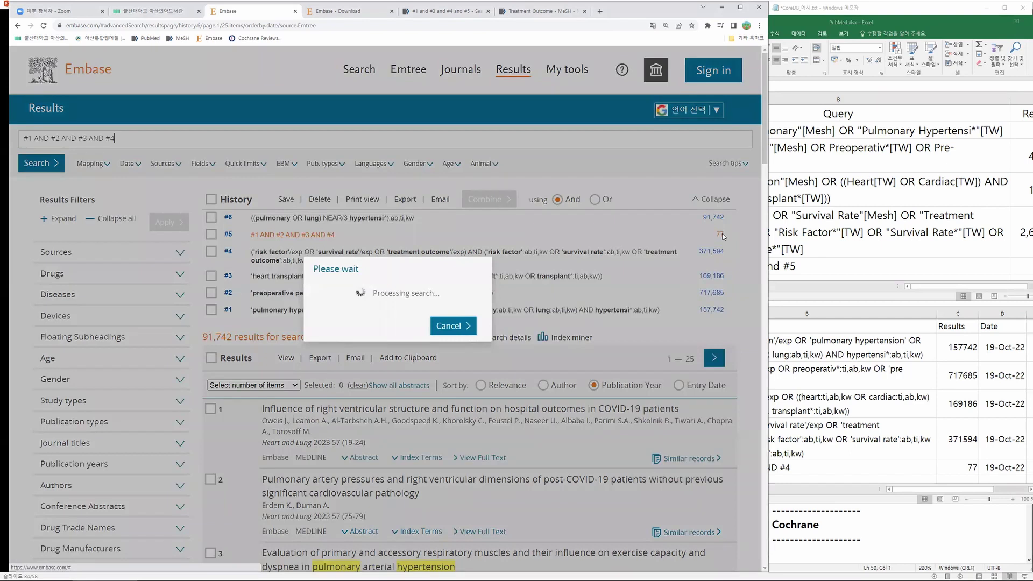
pyautogui.scroll(-3, 250, 223)
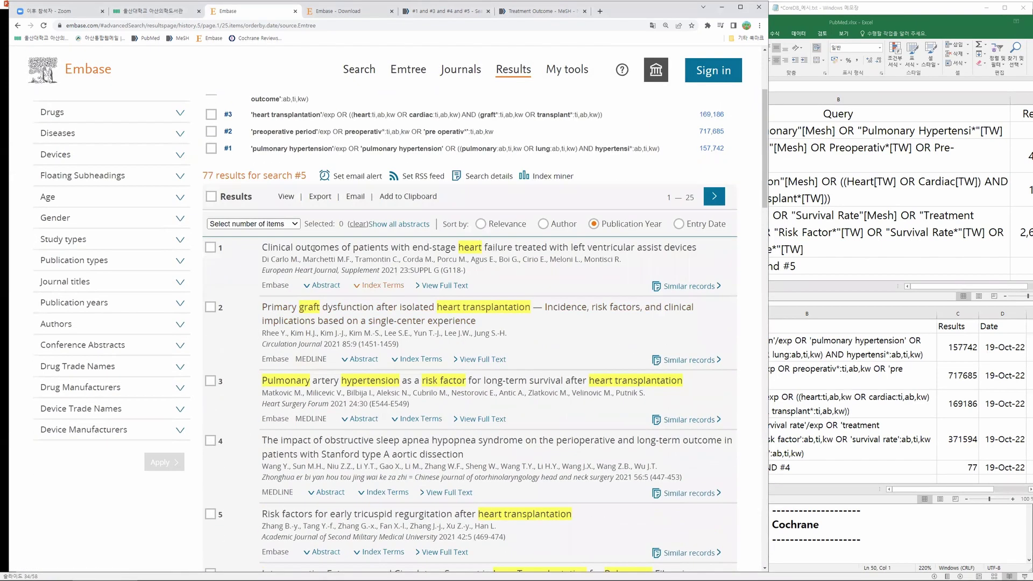
pyautogui.click(237, 224)
pyautogui.click(235, 243)
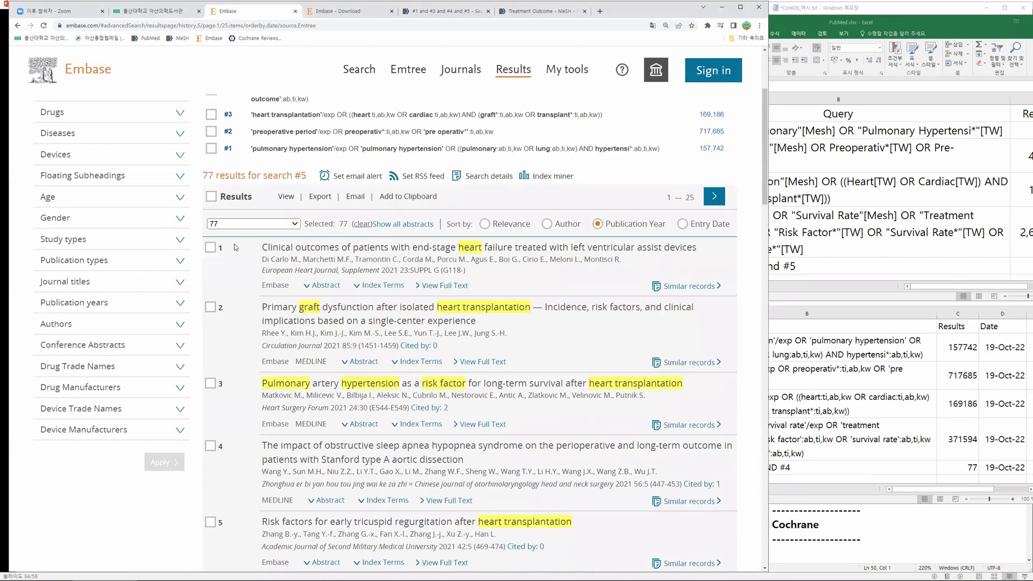
pyautogui.click(225, 224)
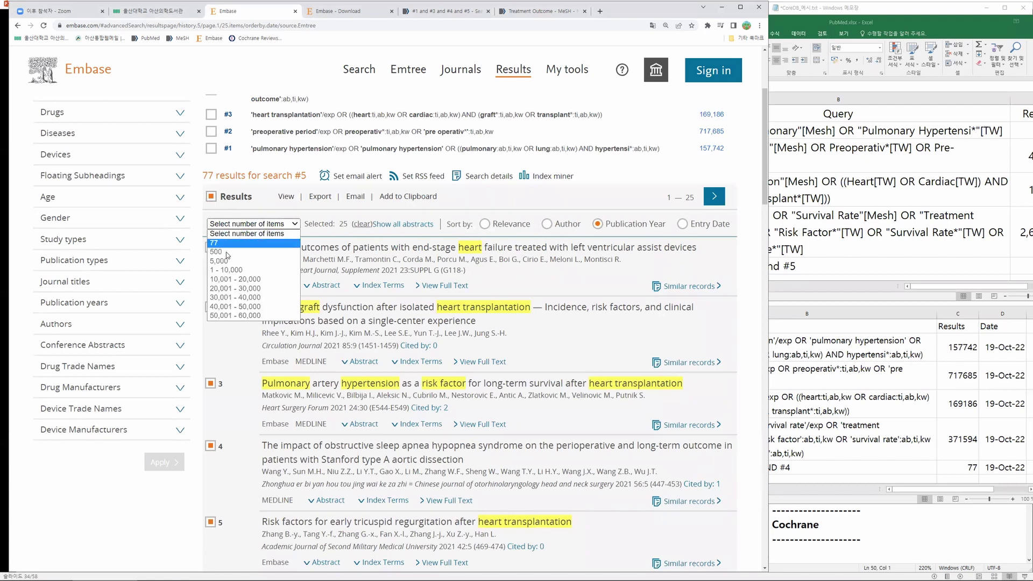
pyautogui.click(227, 245)
# Step: Export the selected records in RIS format (Mendeley, EndNote) and download the file
pyautogui.click(321, 196)
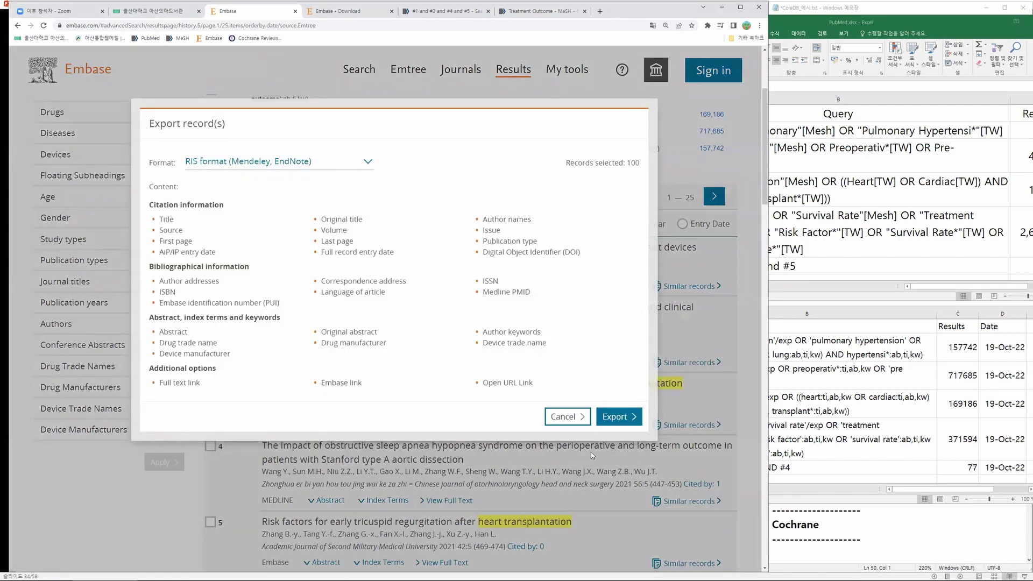
pyautogui.click(616, 420)
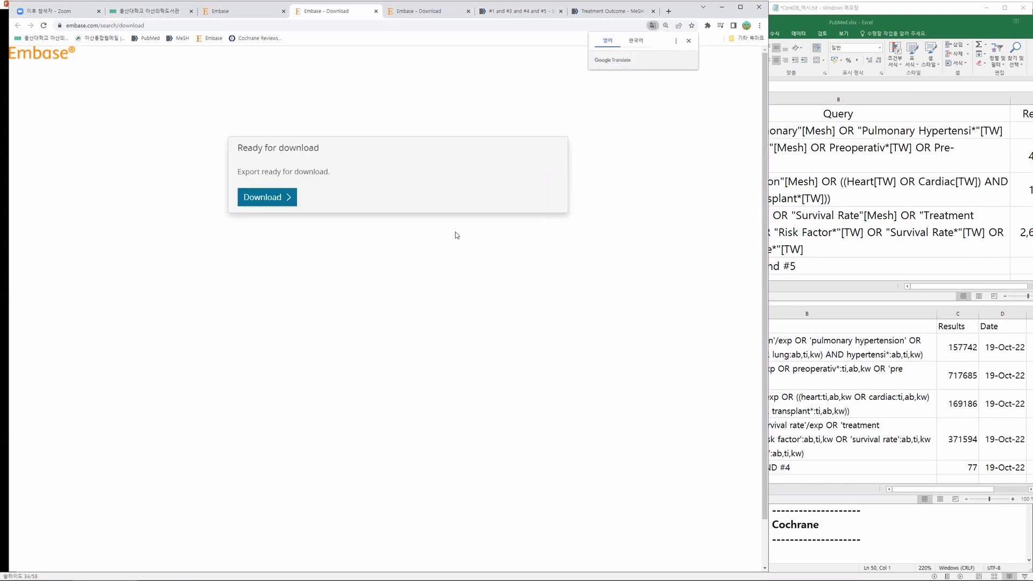
pyautogui.click(281, 199)
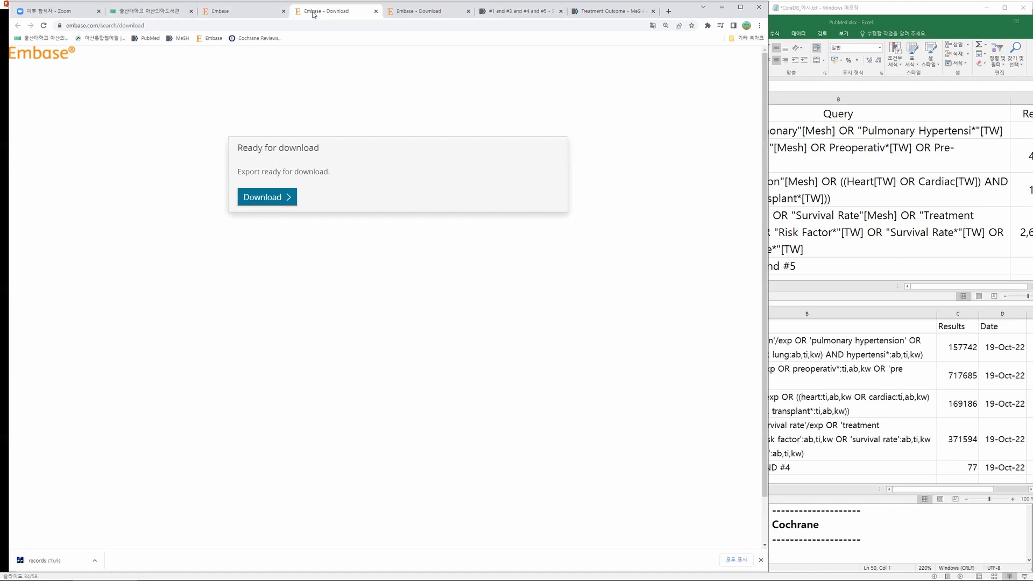
# Step: Close the Embase download page and switch to the PowerPoint slide show, advancing to slide 36 on combining searches
pyautogui.hotkey('ctrl', 'w')
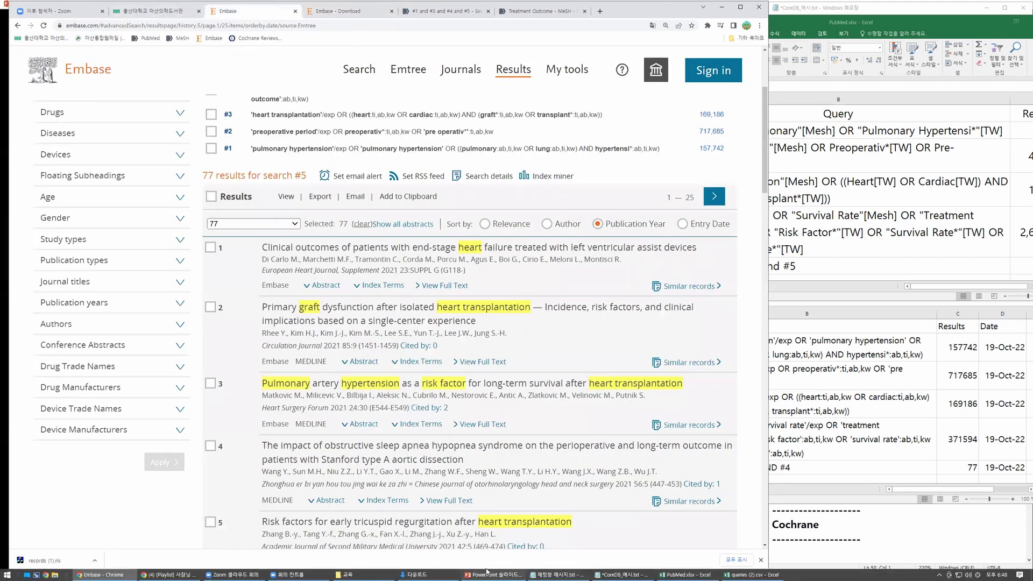
pyautogui.click(493, 575)
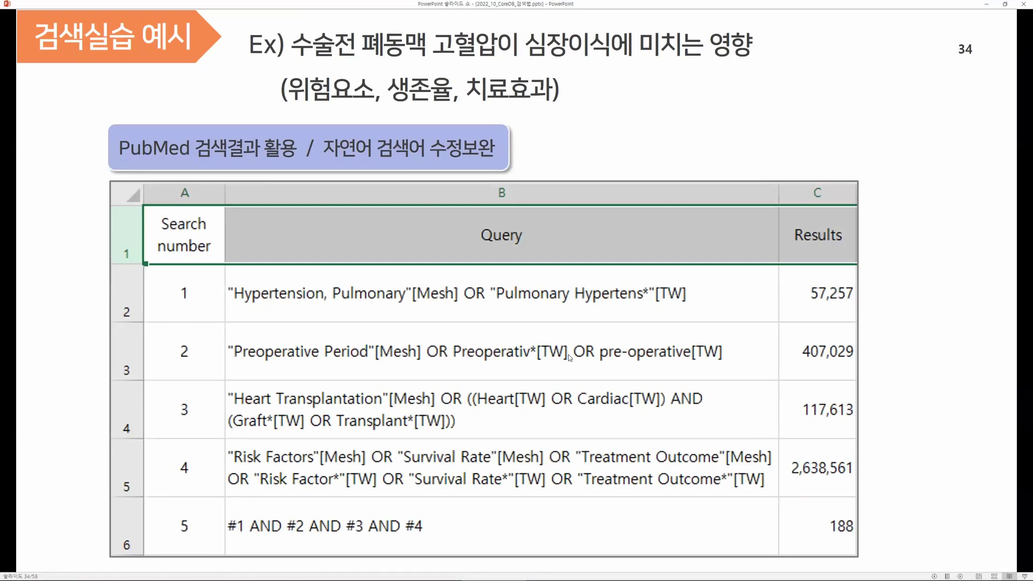
pyautogui.click(568, 355)
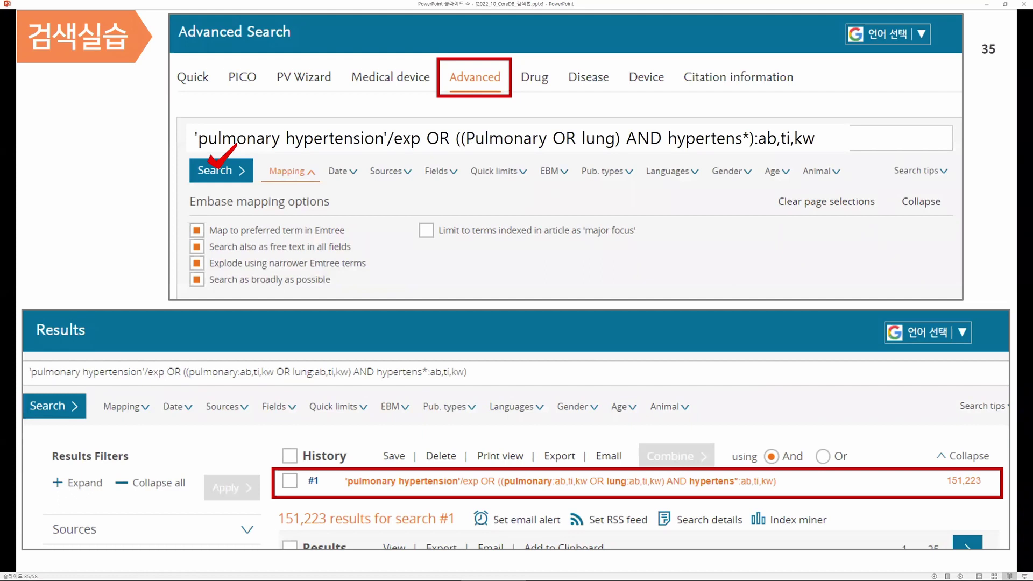
pyautogui.press('Right')
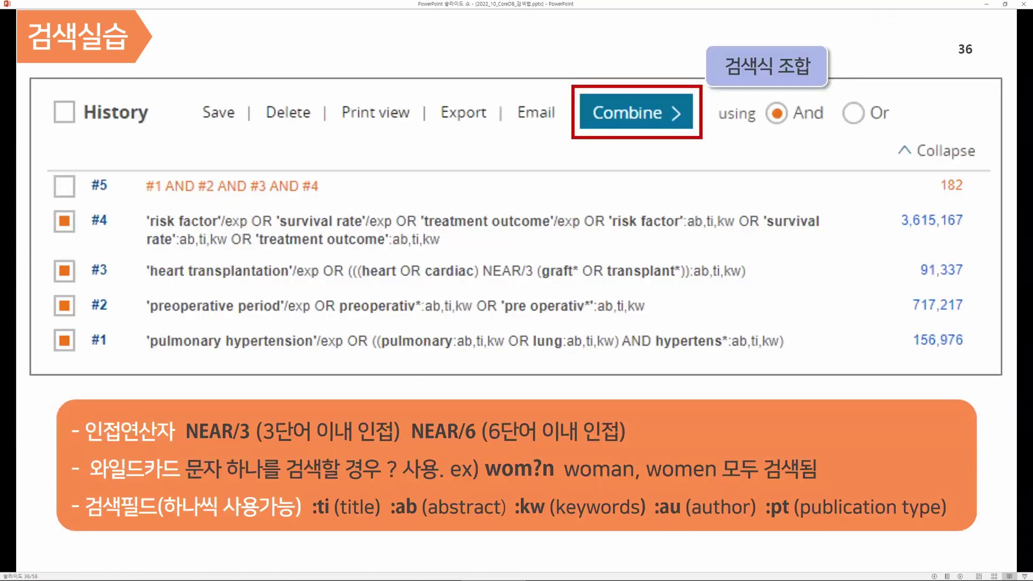
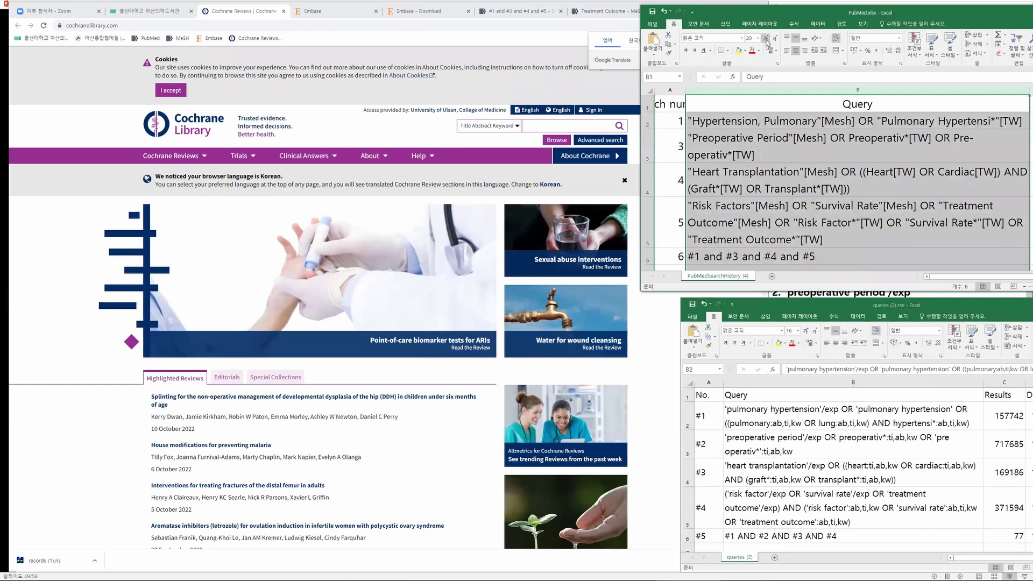
# Step: Reduce the Query column's font size to 18 in PubMed.xlsx and adjust the column widths so the queries fit the view
pyautogui.click(775, 38)
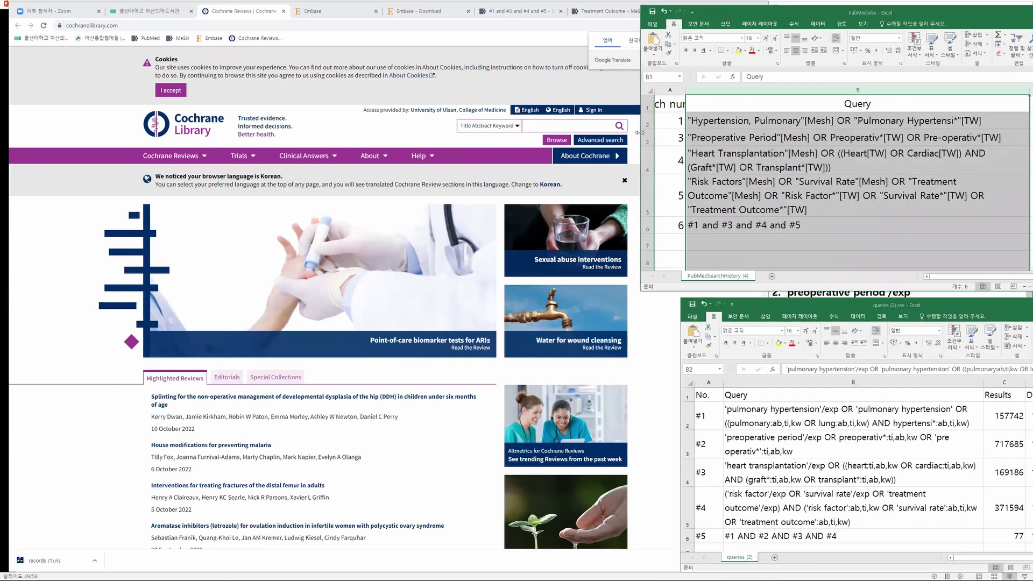
pyautogui.moveTo(639, 132); pyautogui.dragTo(671, 132)
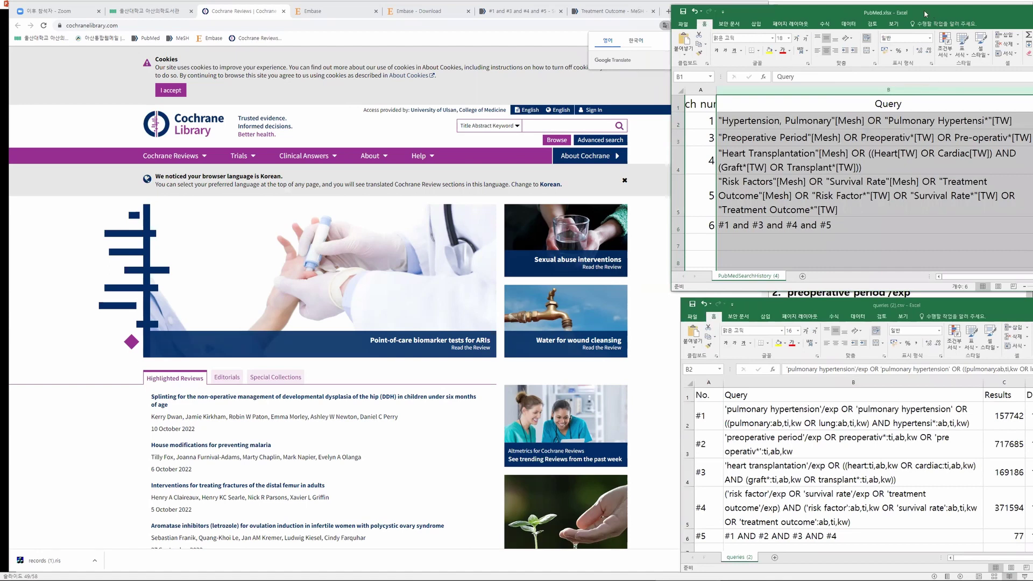
pyautogui.moveTo(926, 13); pyautogui.dragTo(852, 8)
pyautogui.moveTo(988, 91); pyautogui.dragTo(962, 91)
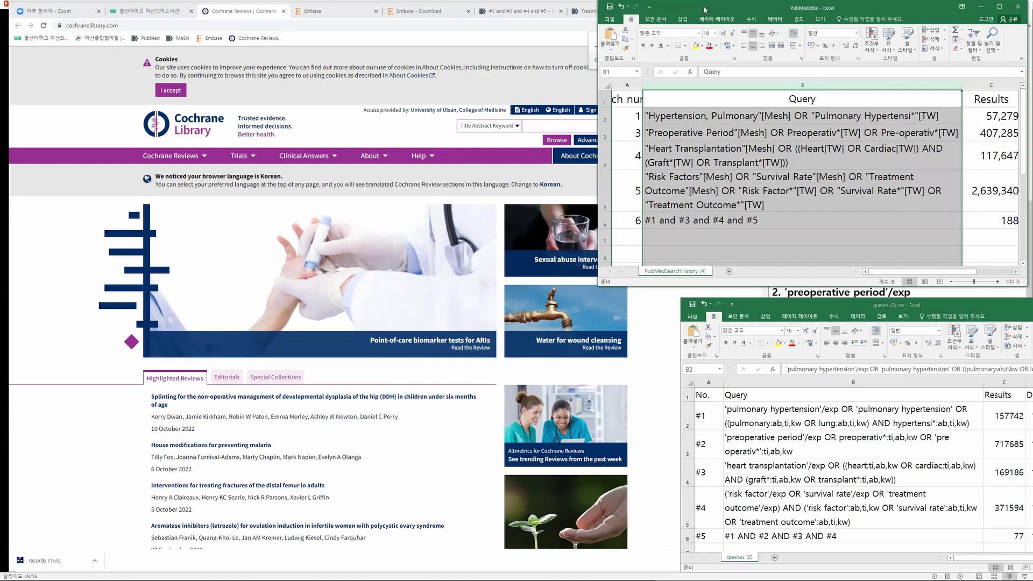
pyautogui.moveTo(704, 9); pyautogui.dragTo(775, 10)
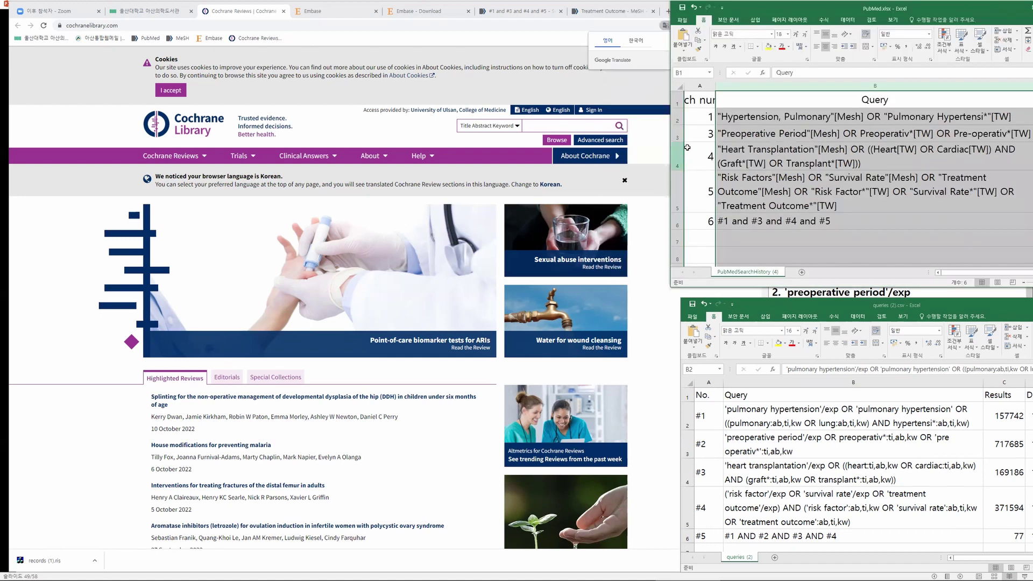
pyautogui.moveTo(716, 86); pyautogui.dragTo(708, 86)
# Step: Return to the Cochrane Library home page, dismiss its cookie and language notices, and enlarge the page
pyautogui.click(530, 63)
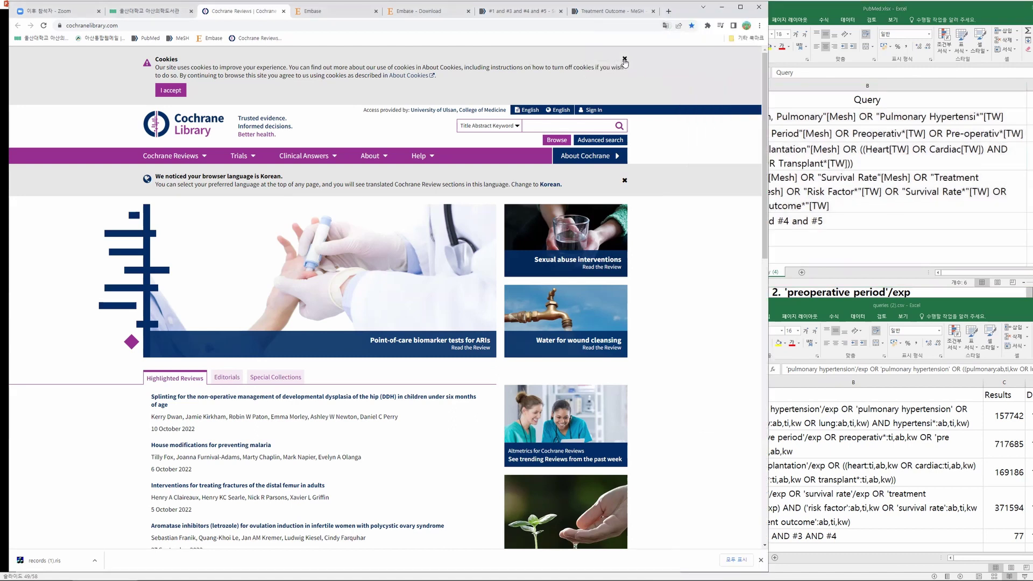
pyautogui.click(627, 63)
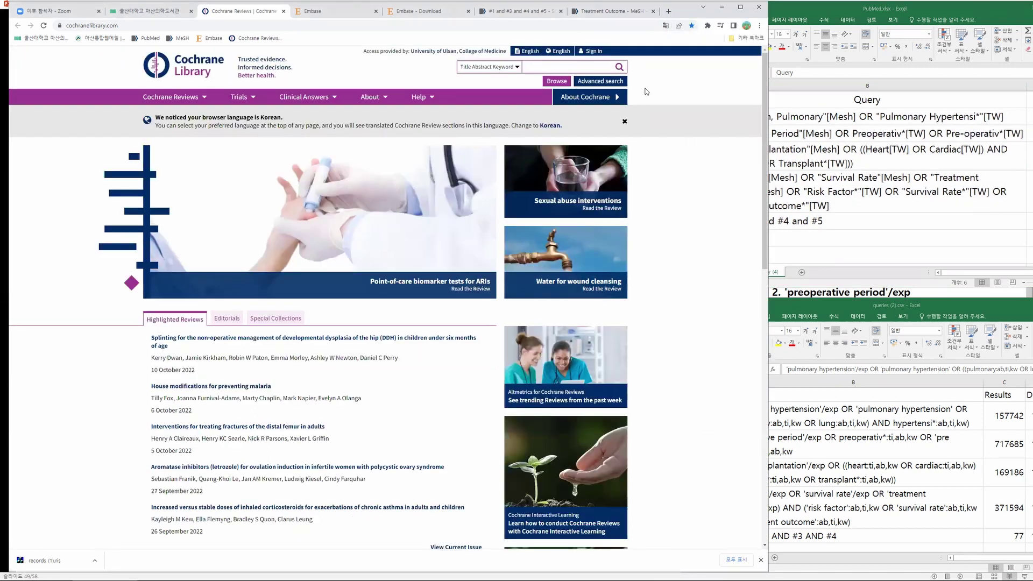
pyautogui.click(624, 122)
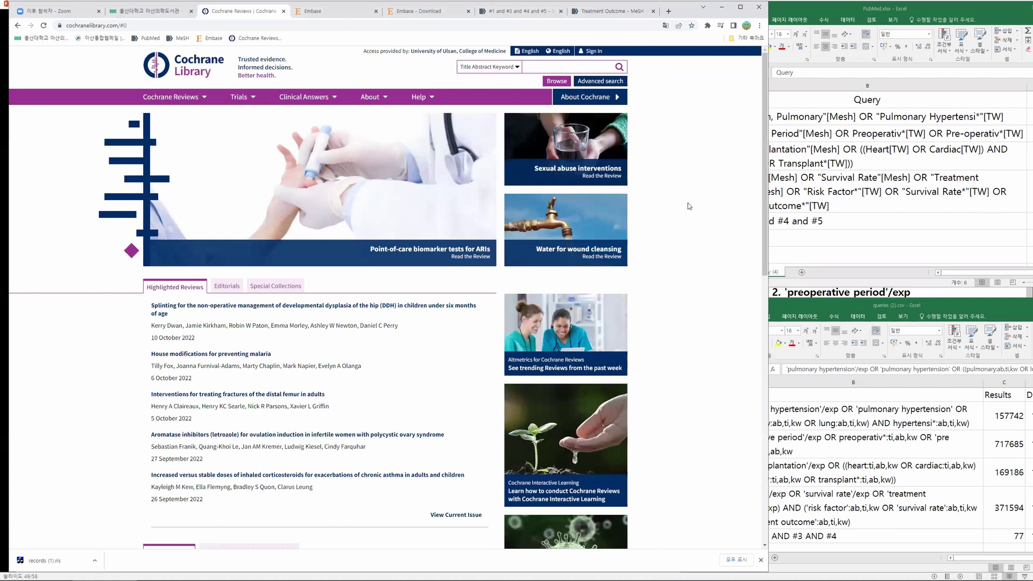
pyautogui.hotkey('ctrl', '+')
pyautogui.hotkey('ctrl', '+')
pyautogui.hotkey('ctrl', '+')
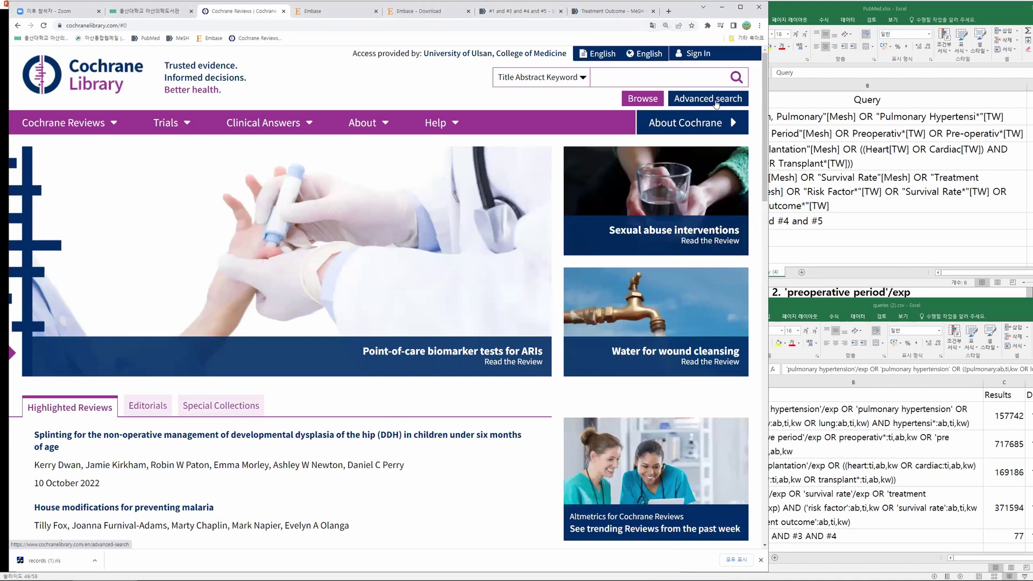
# Step: Open the Cochrane advanced search, dismiss the cookie notice, and go to the Medical terms (MeSH) lookup
pyautogui.click(717, 104)
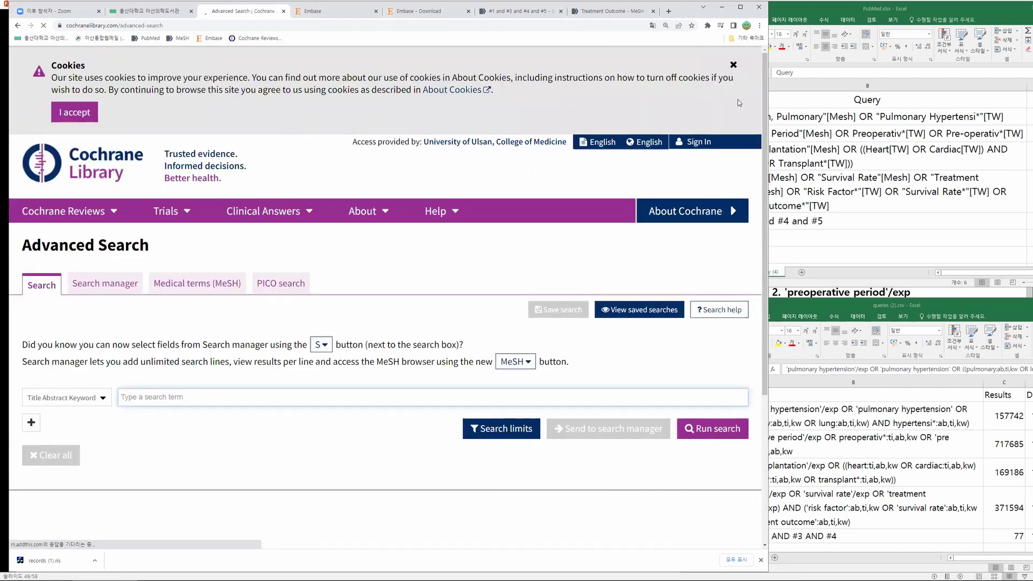
pyautogui.click(733, 65)
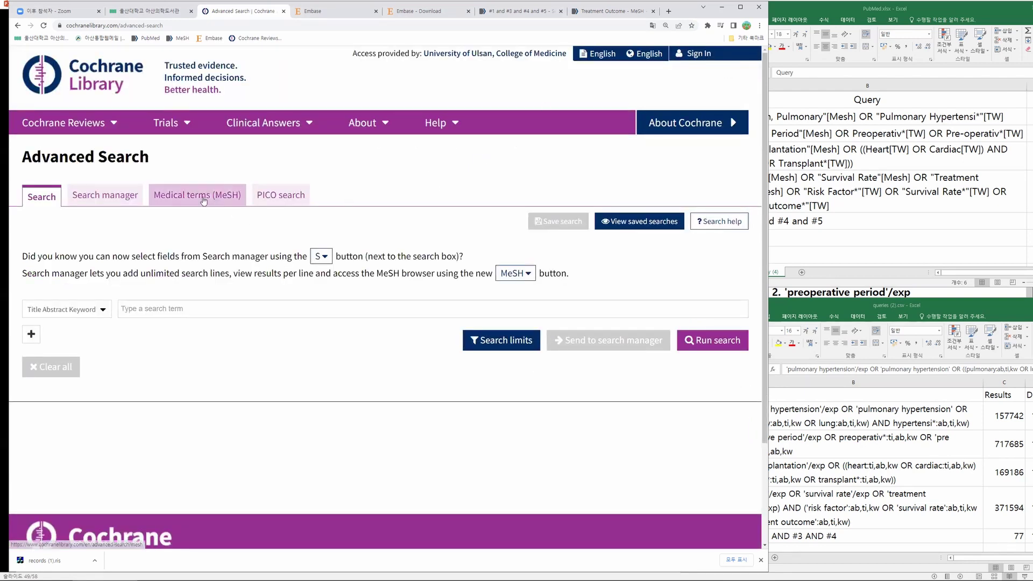
pyautogui.click(209, 199)
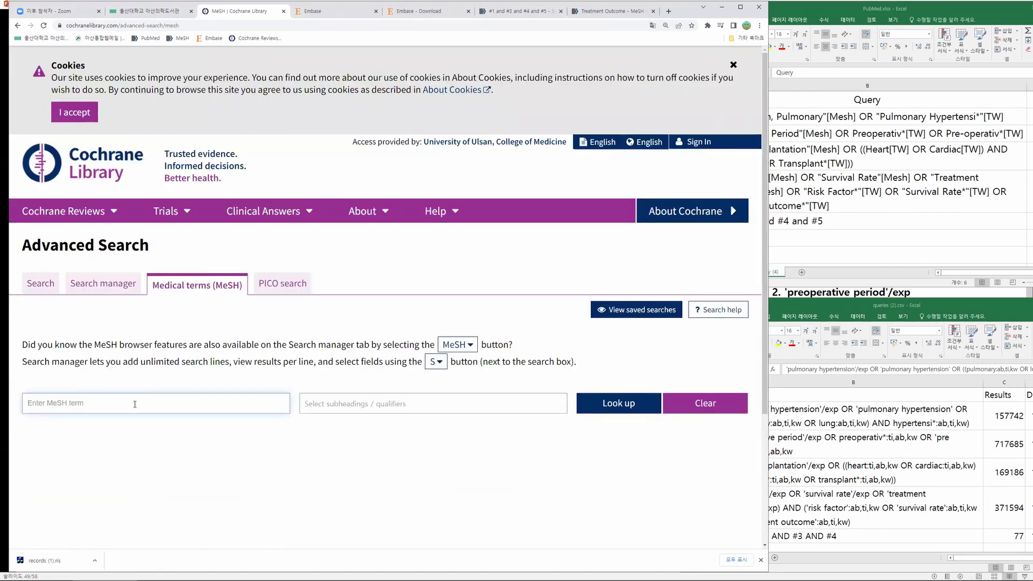
# Step: Look up Hypertensin as a MeSH term, add the exploded descriptor to the search manager, and dismiss the cookie notice
pyautogui.write('hyp')
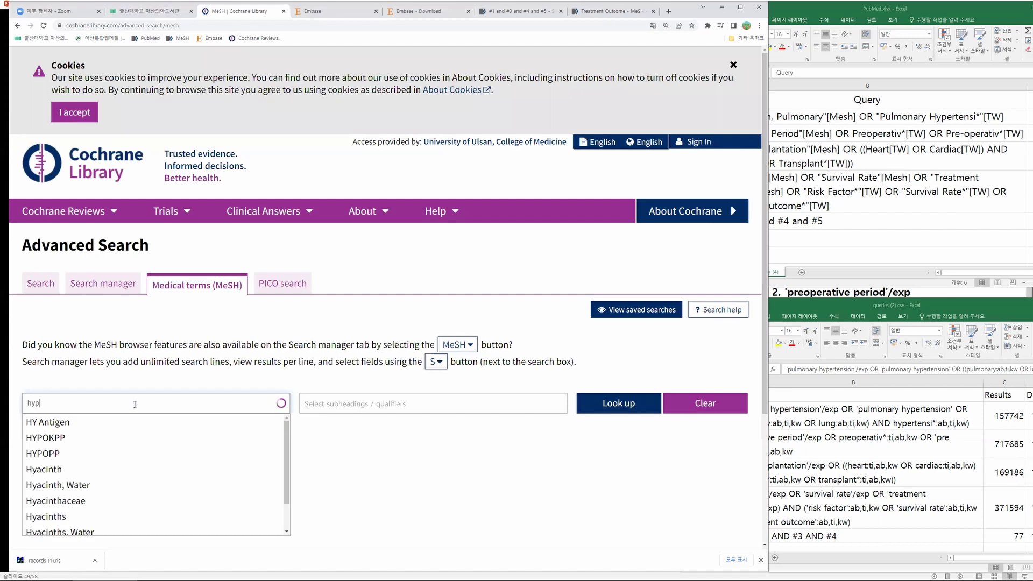
pyautogui.write('er')
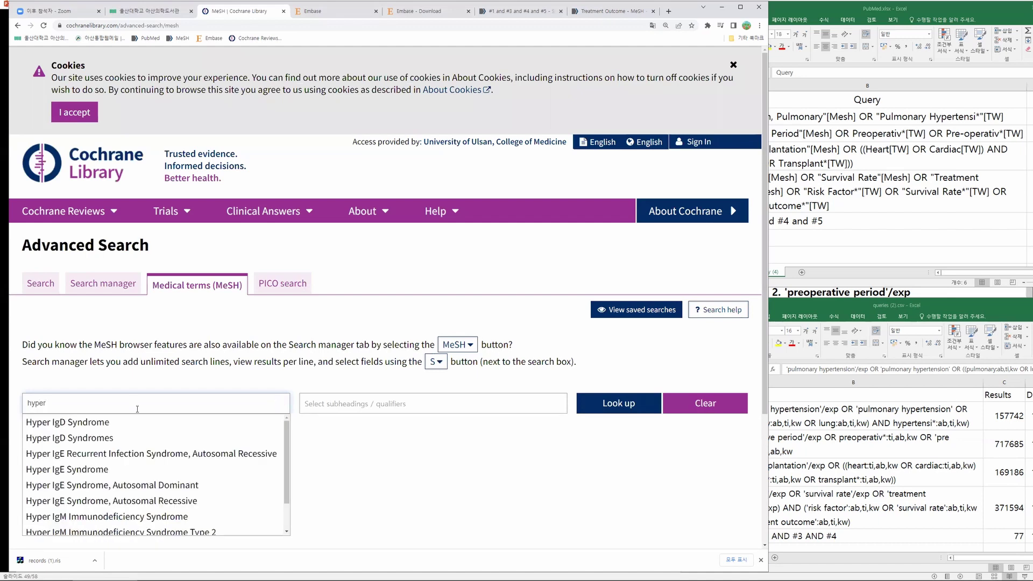
pyautogui.write('tensin')
pyautogui.click(84, 425)
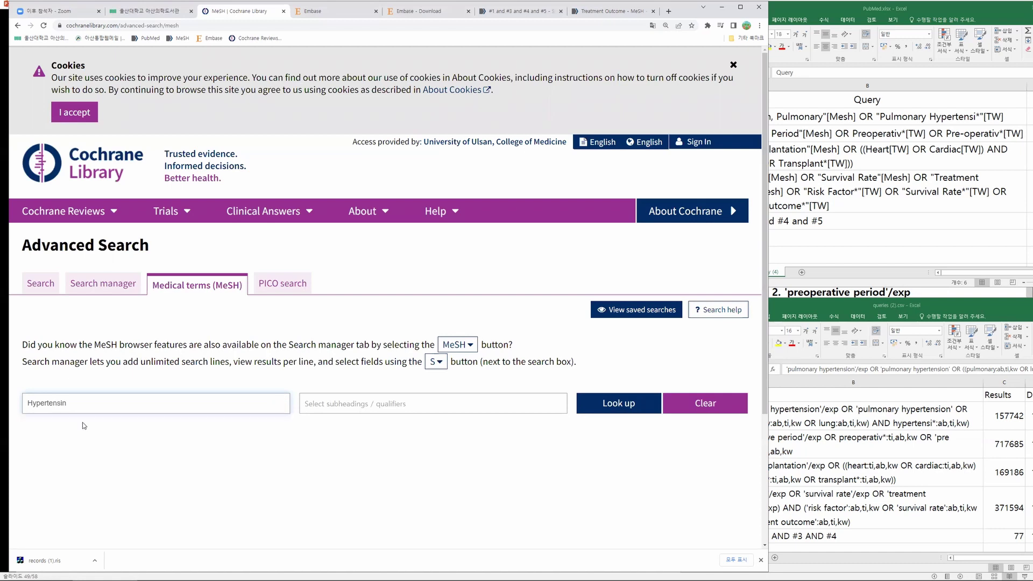
pyautogui.click(608, 409)
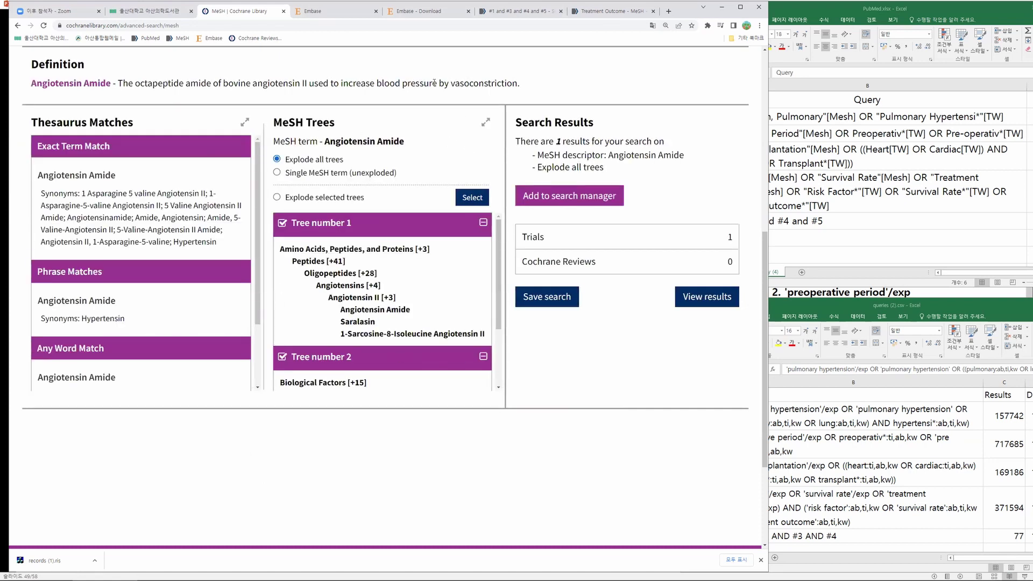
pyautogui.click(582, 201)
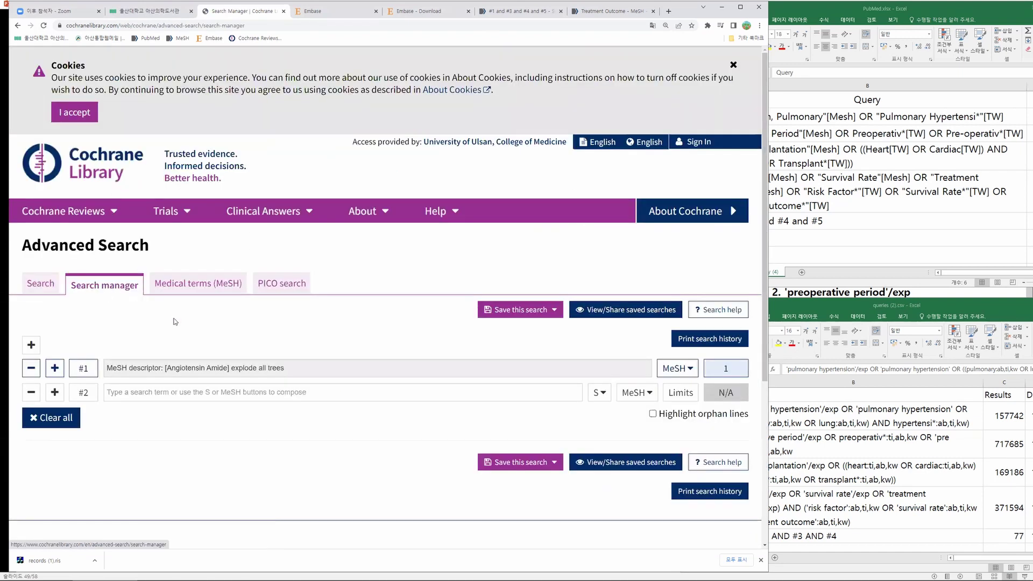
pyautogui.click(733, 64)
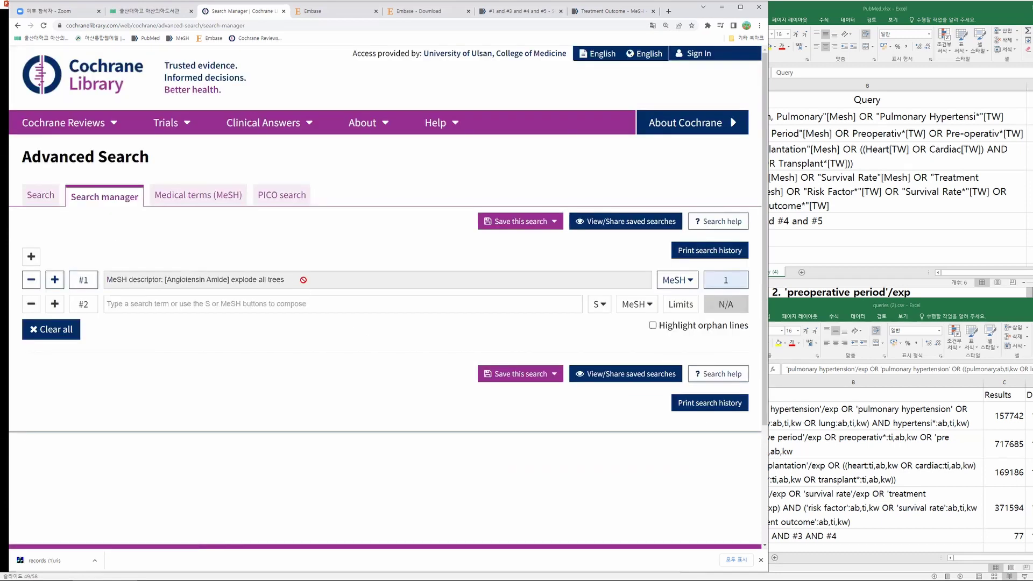
# Step: Replace the MeSH descriptor in search line #1 with Hypertension, Pulmonary, copied from the first PubMed.xlsx query, exploding all trees
pyautogui.click(678, 281)
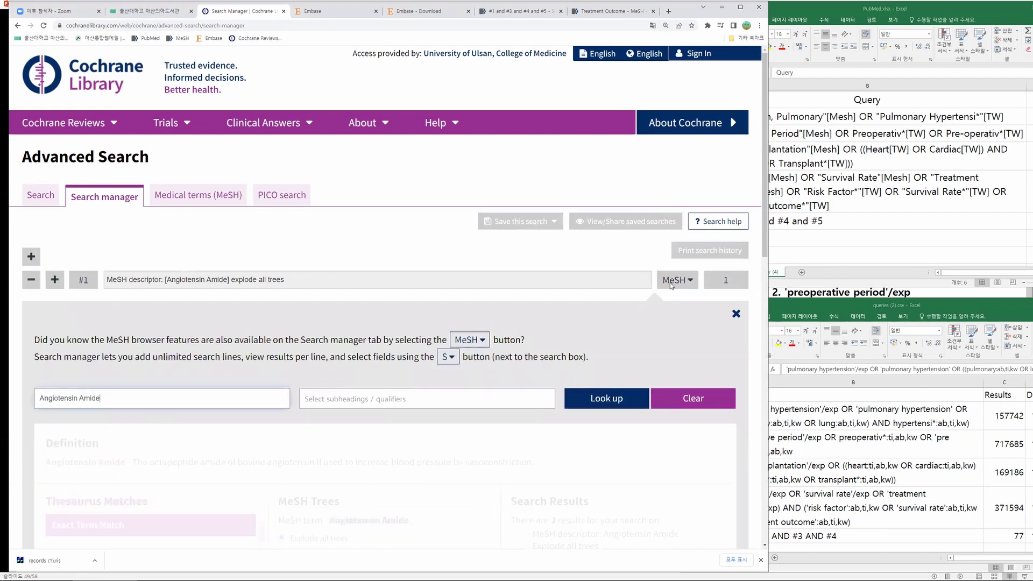
pyautogui.tripleClick(52, 396)
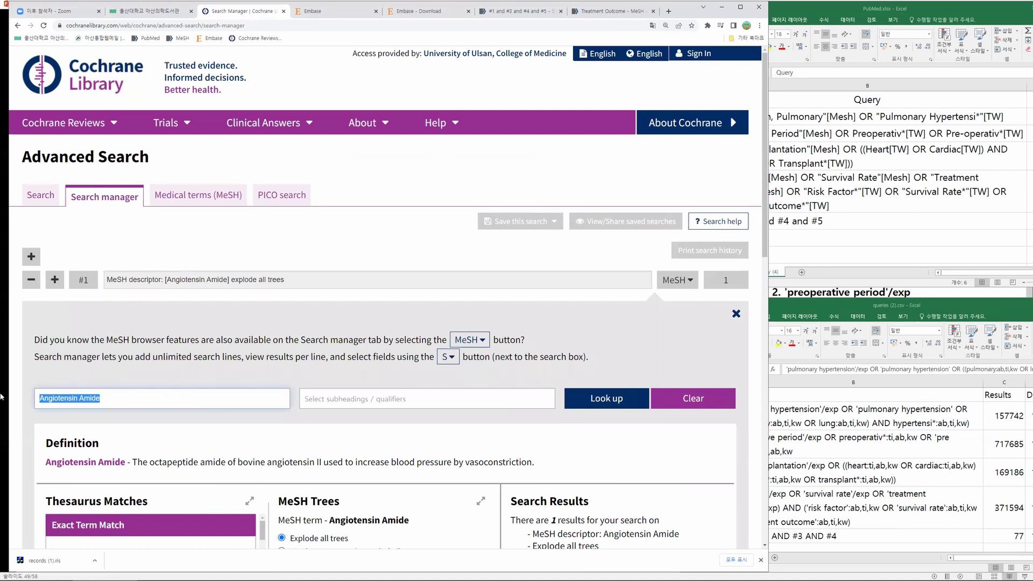
pyautogui.click(790, 151)
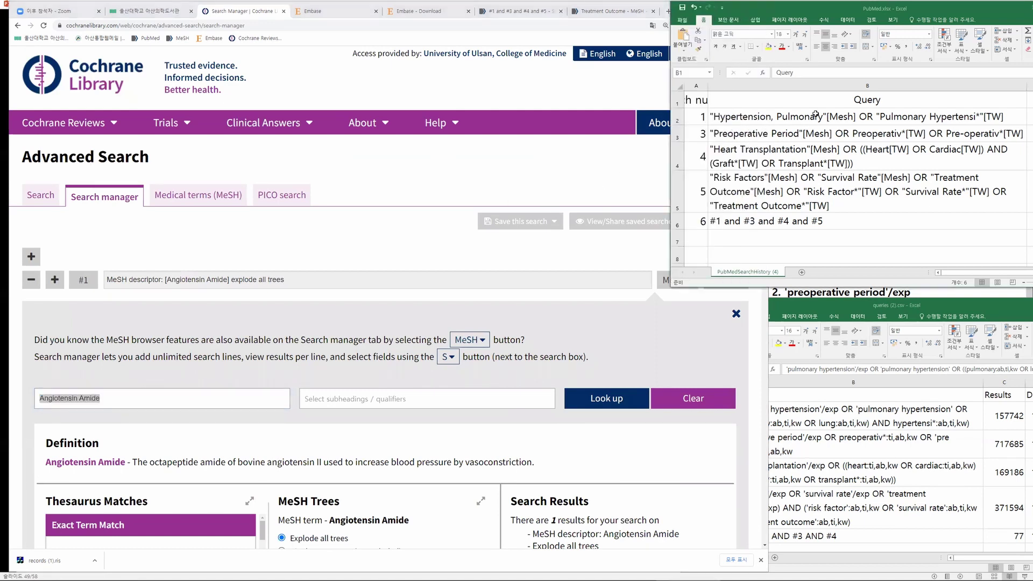
pyautogui.click(825, 115)
pyautogui.moveTo(825, 115); pyautogui.dragTo(713, 116)
pyautogui.hotkey('ctrl', 'c')
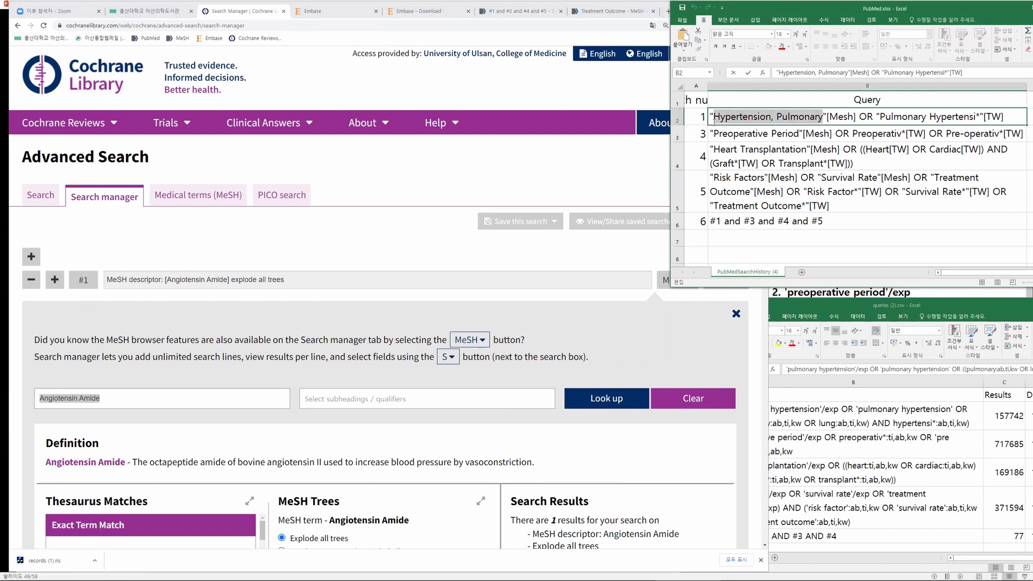
pyautogui.click(126, 396)
pyautogui.hotkey('ctrl', 'a')
pyautogui.hotkey('ctrl', 'v')
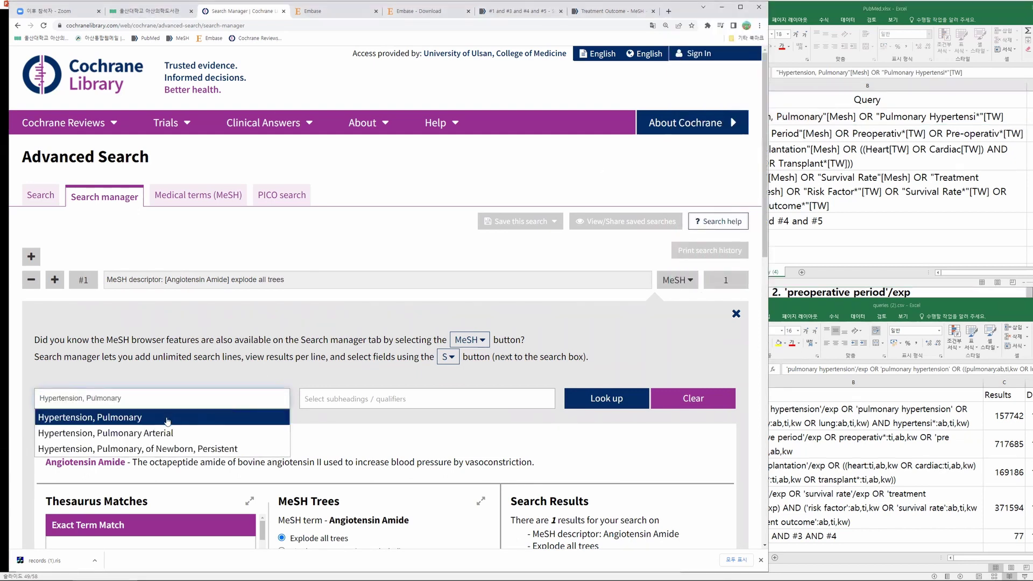
pyautogui.click(168, 419)
pyautogui.click(591, 398)
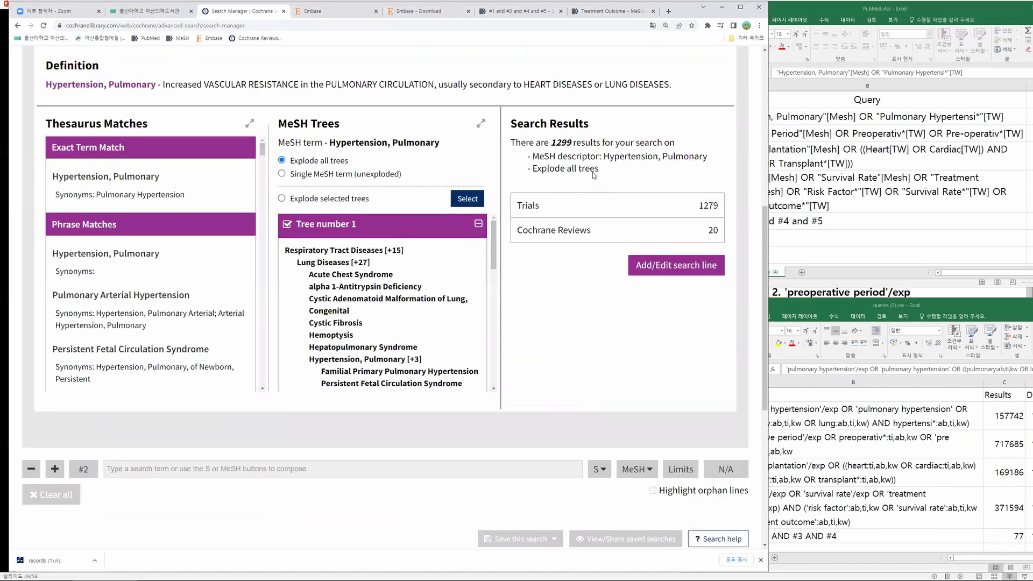
pyautogui.click(683, 266)
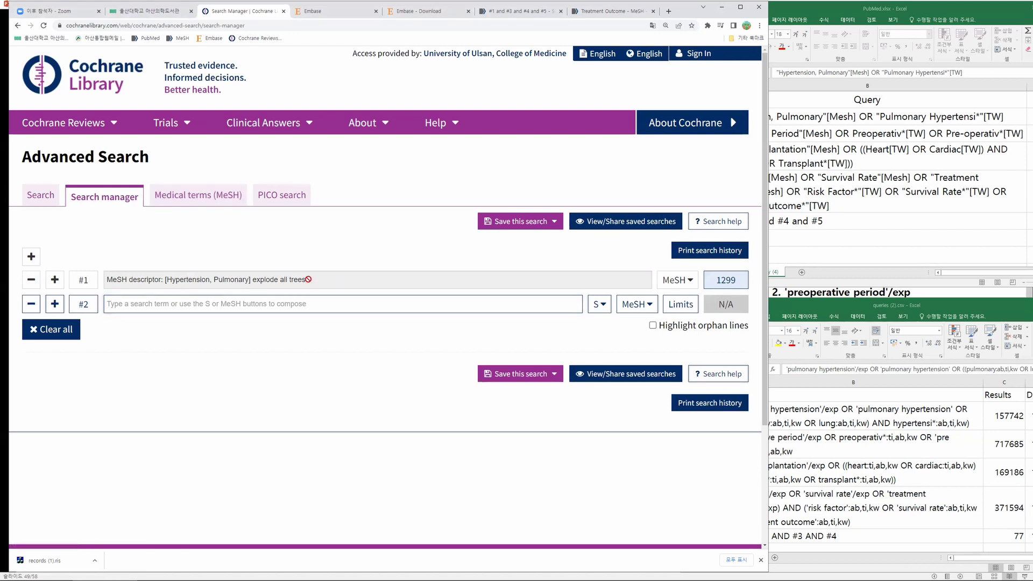
# Step: Copy "Hypertension, Pulmonary"[Mesh] from PubMed.xlsx into search line #2, rewrite it as [mh "Hypertension, Pulmonary"], and run it
pyautogui.click(844, 266)
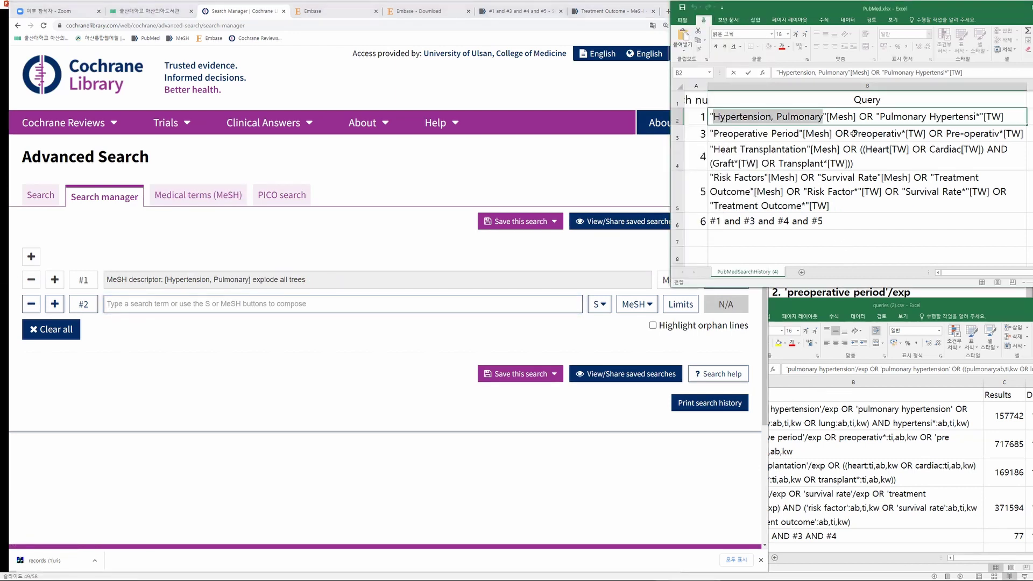
pyautogui.moveTo(856, 116); pyautogui.dragTo(708, 116)
pyautogui.hotkey('ctrl', 'c')
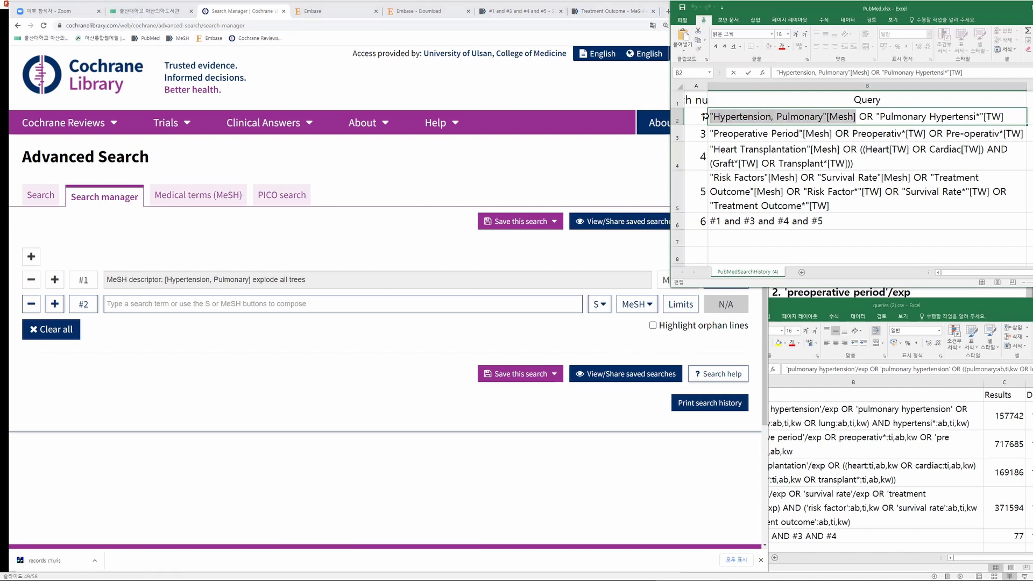
pyautogui.click(155, 304)
pyautogui.hotkey('ctrl', 'v')
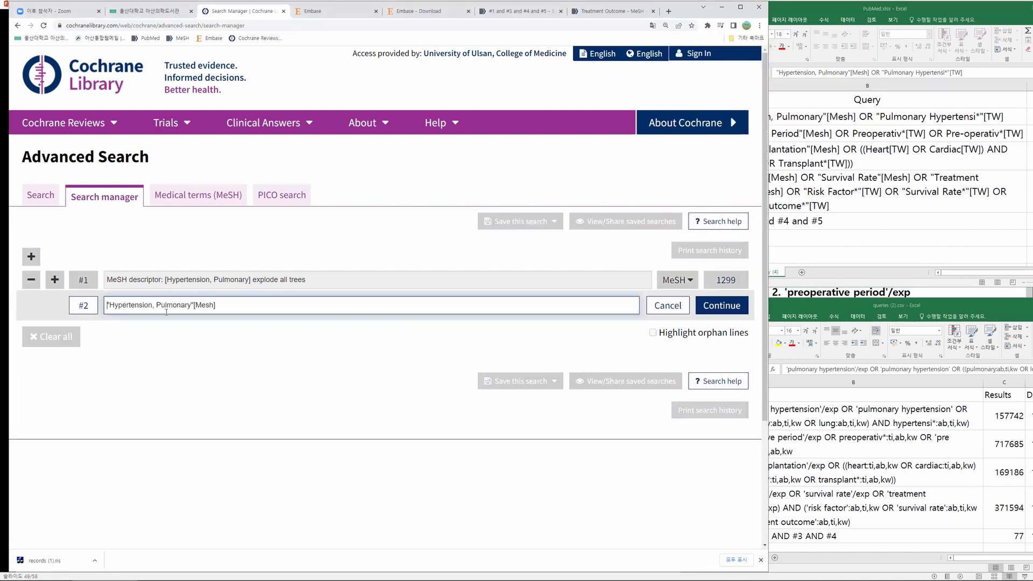
pyautogui.write('[mh')
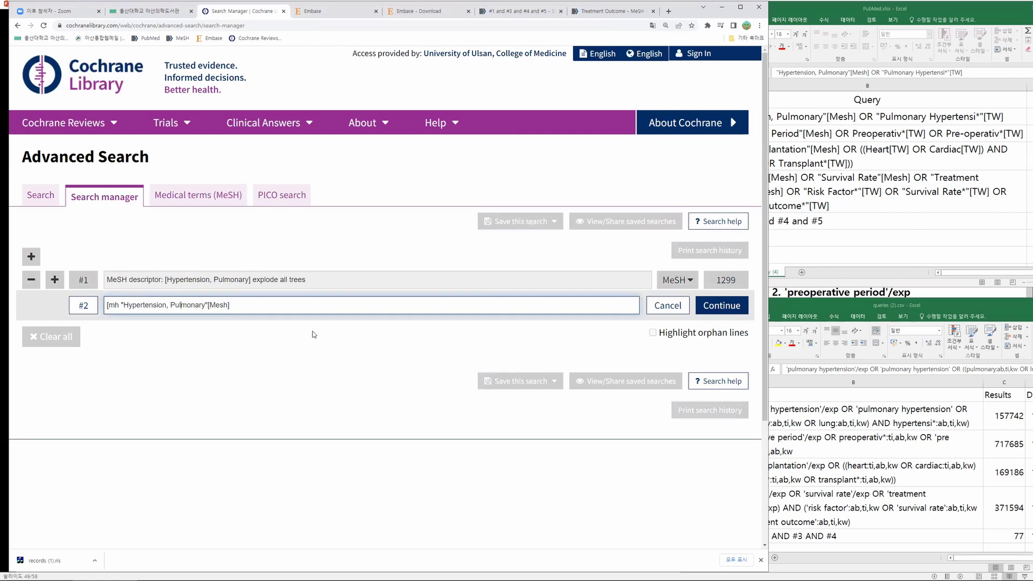
pyautogui.press('Delete')
pyautogui.press('Delete')
pyautogui.press('Delete')
pyautogui.press('Delete')
pyautogui.press('Delete')
pyautogui.press('Return')
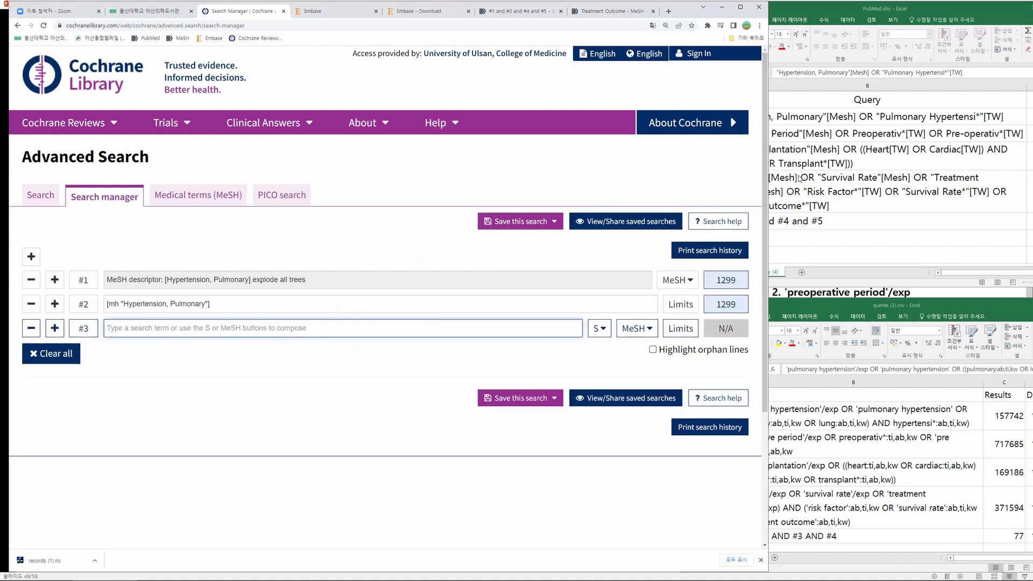
# Step: Copy the free-text part after 'pulmonary hypertension'/exp OR from Embase query #1 in queries (2).csv into Cochrane search line #3
pyautogui.click(835, 130)
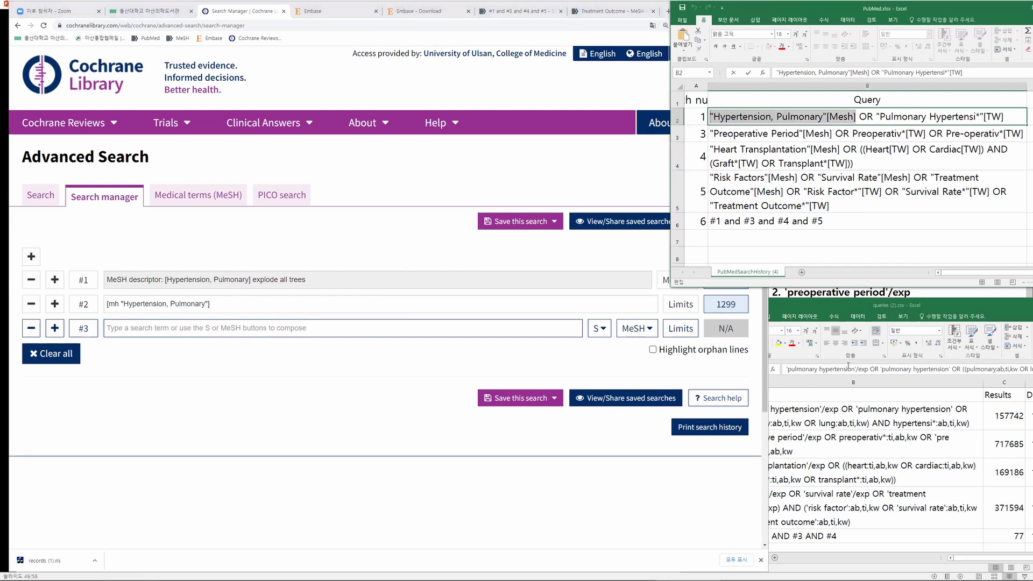
pyautogui.click(831, 427)
pyautogui.doubleClick(857, 407)
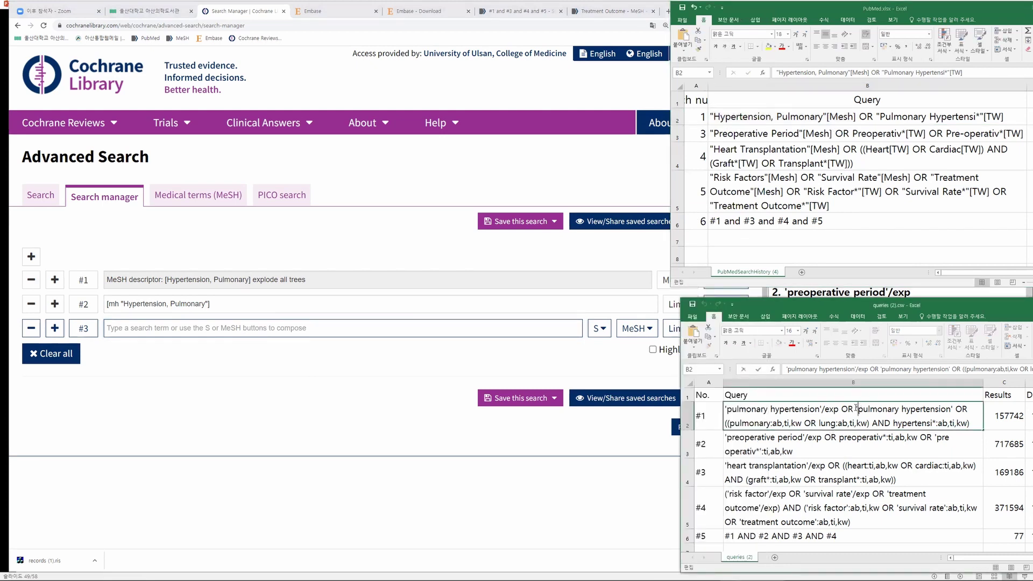
pyautogui.moveTo(885, 409); pyautogui.dragTo(974, 424)
pyautogui.hotkey('ctrl', 'c')
pyautogui.click(249, 332)
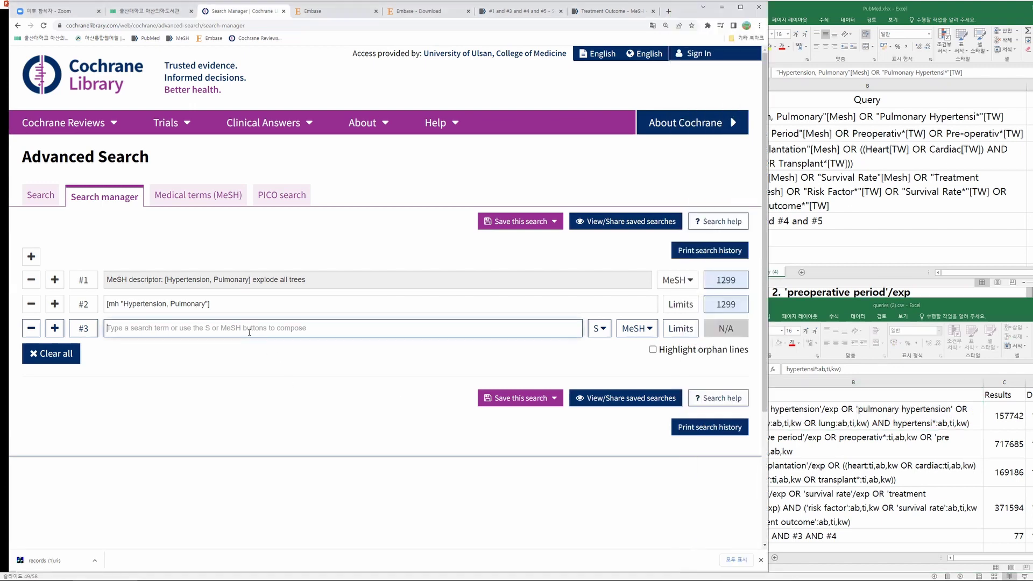
pyautogui.hotkey('ctrl', 'v')
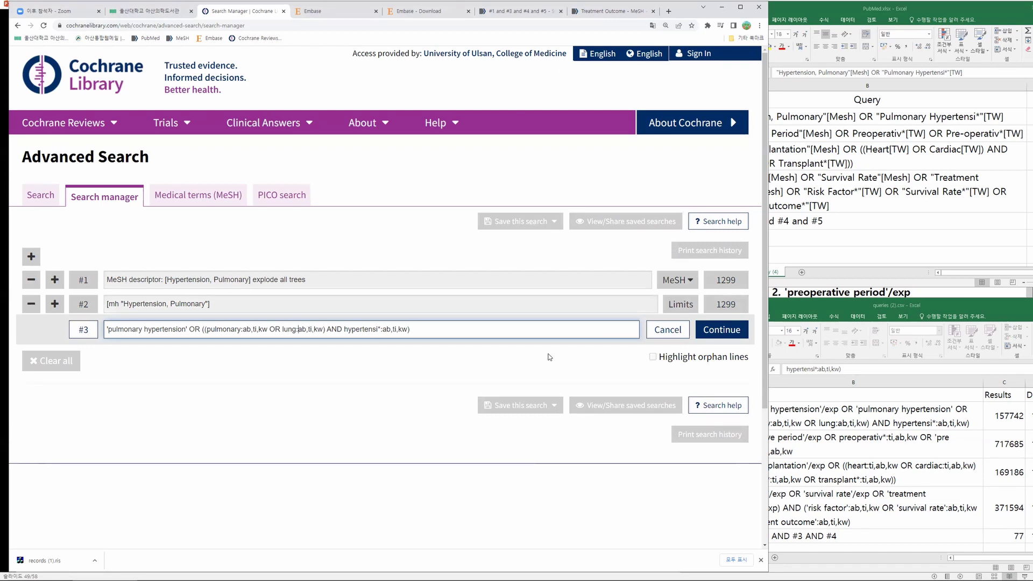
# Step: Rewrite search line #3 as 'pulmonary hypertension' OR ((pulmonary OR lung) AND hypertensi*):ab,ti,kw and run it
pyautogui.press('Delete')
pyautogui.press('Delete')
pyautogui.press('Delete')
pyautogui.press('Delete')
pyautogui.press('Delete')
pyautogui.press('Delete')
pyautogui.press('Delete')
pyautogui.press('Delete')
pyautogui.press('Delete')
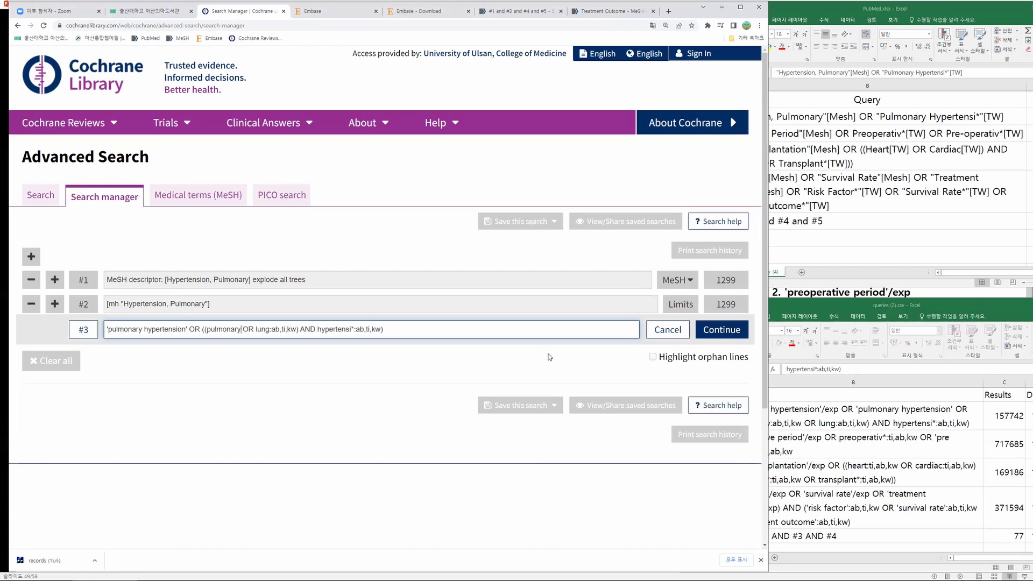
pyautogui.press('Delete')
pyautogui.press('Delete')
pyautogui.press('Delete')
pyautogui.press('Delete')
pyautogui.press('Delete')
pyautogui.press('Delete')
pyautogui.press('Delete')
pyautogui.press('Delete')
pyautogui.press('Delete')
pyautogui.write(')')
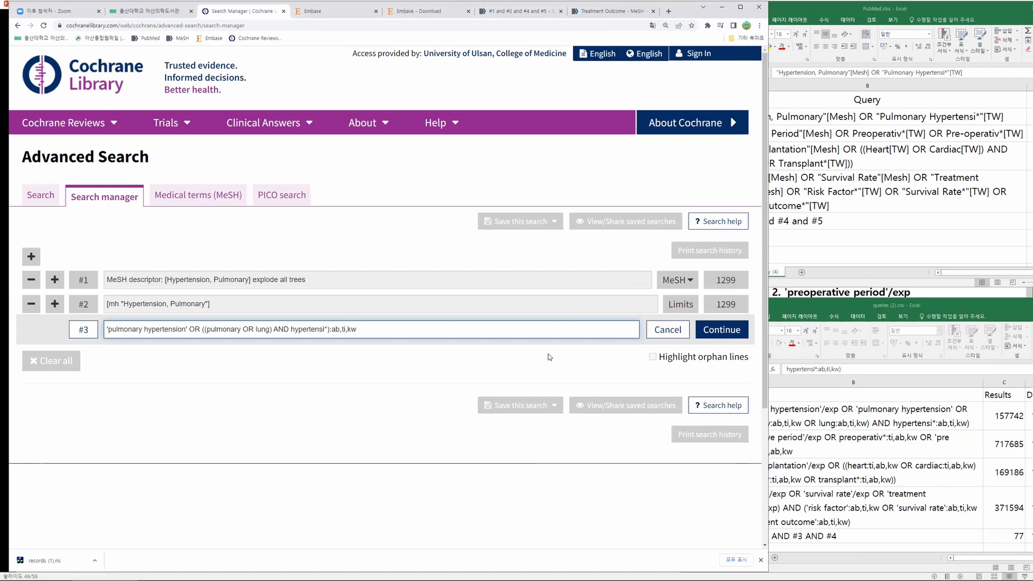
pyautogui.click(721, 336)
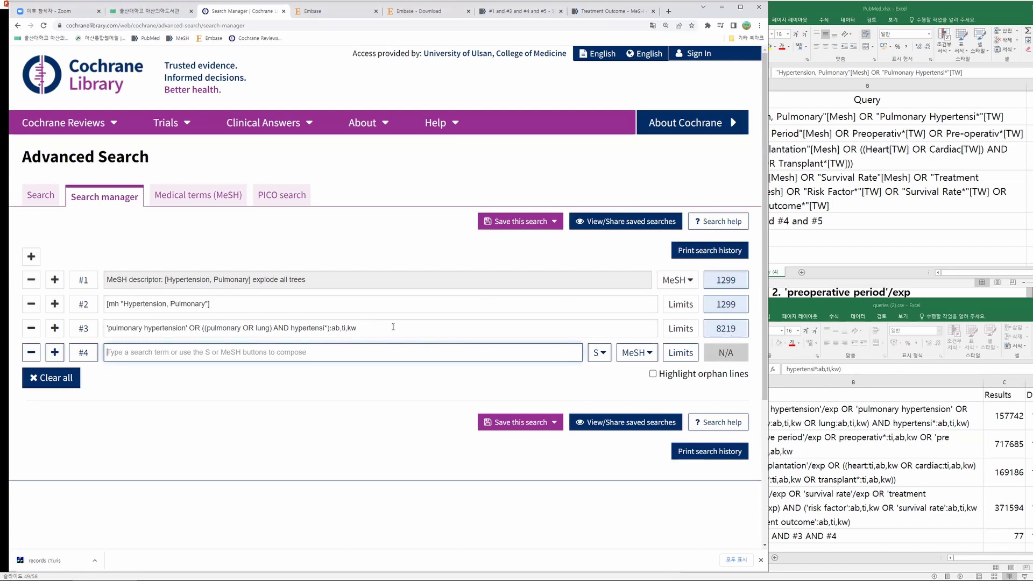
# Step: Remove search line #1 with the Hypertension, Pulmonary MeSH descriptor and confirm the deletion
pyautogui.moveTo(370, 334); pyautogui.dragTo(103, 329)
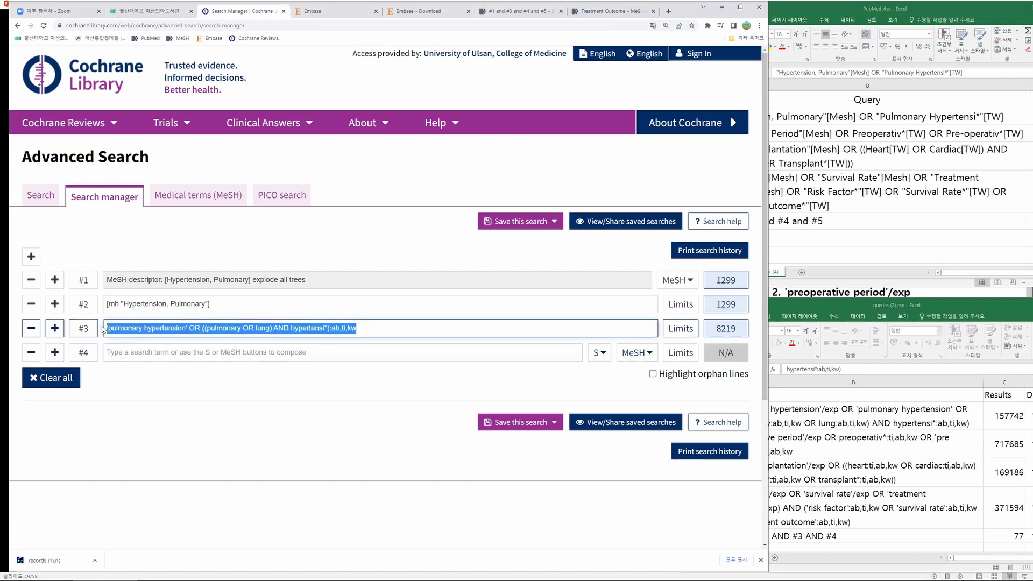
pyautogui.click(217, 354)
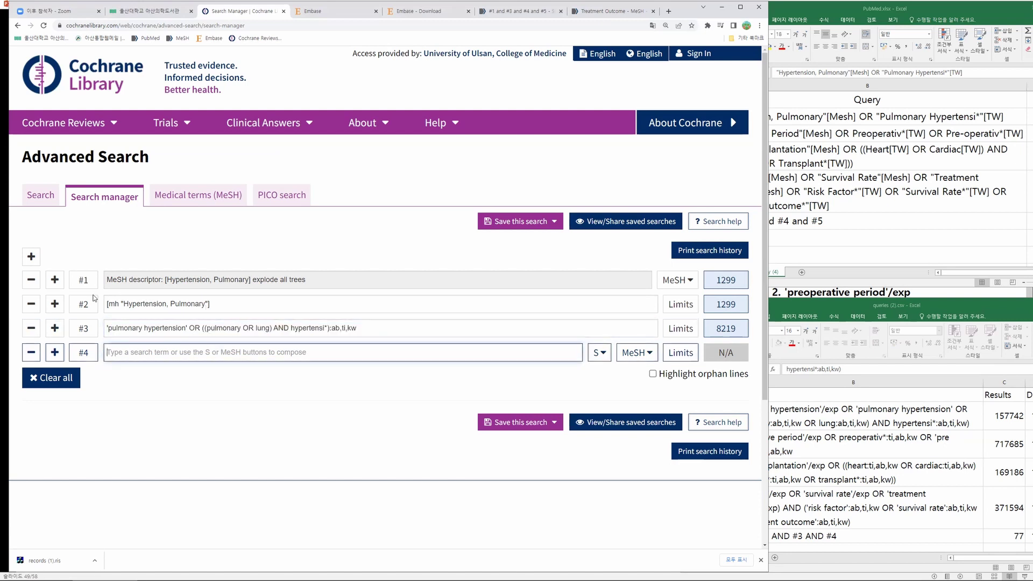
pyautogui.click(31, 280)
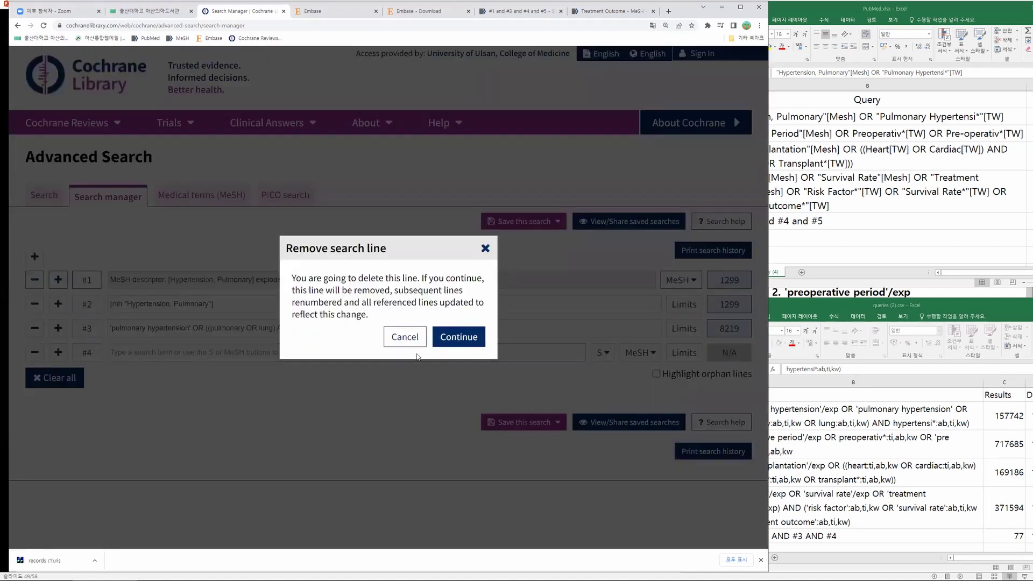
pyautogui.click(459, 340)
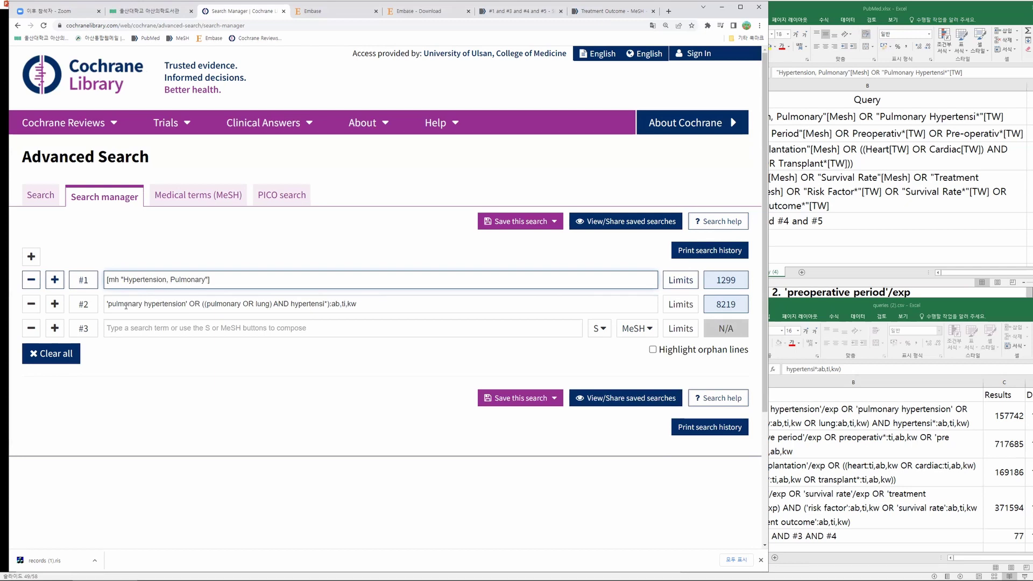
# Step: Combine the two pulmonary hypertension searches in line #3 as #1 OR #2 and run it
pyautogui.click(127, 328)
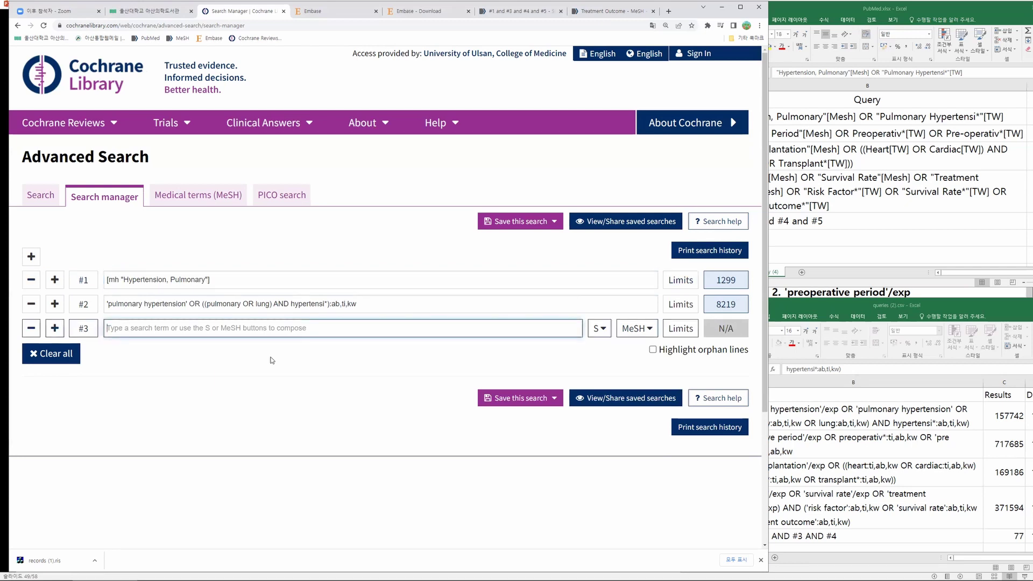
pyautogui.write('#1 OR #2')
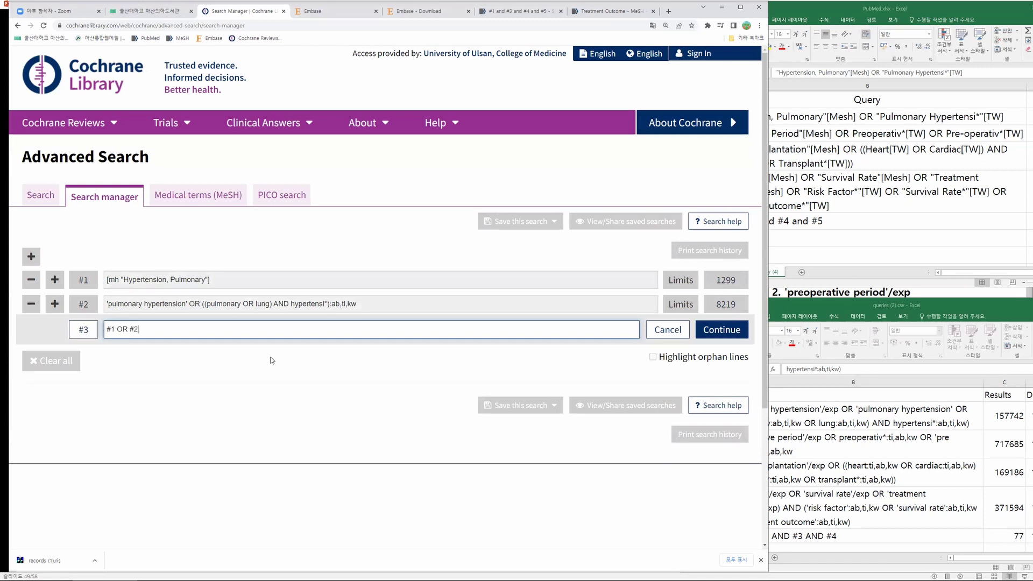
pyautogui.press('Return')
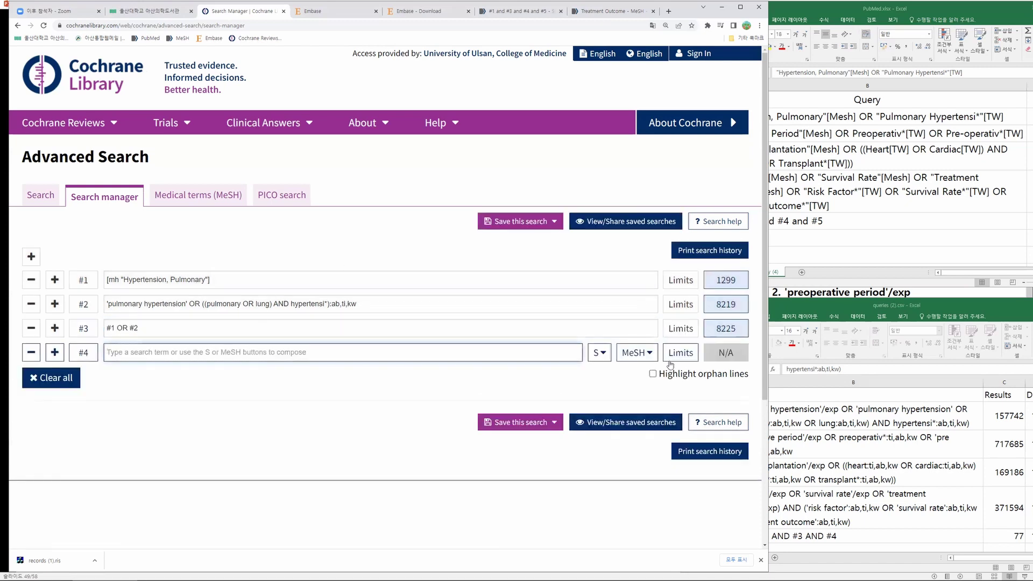
# Step: Copy "Preoperative Period"[Mesh] from PubMed.xlsx into search line #4 and rewrite it as [mh "Preoperative Period"] OR
pyautogui.click(827, 121)
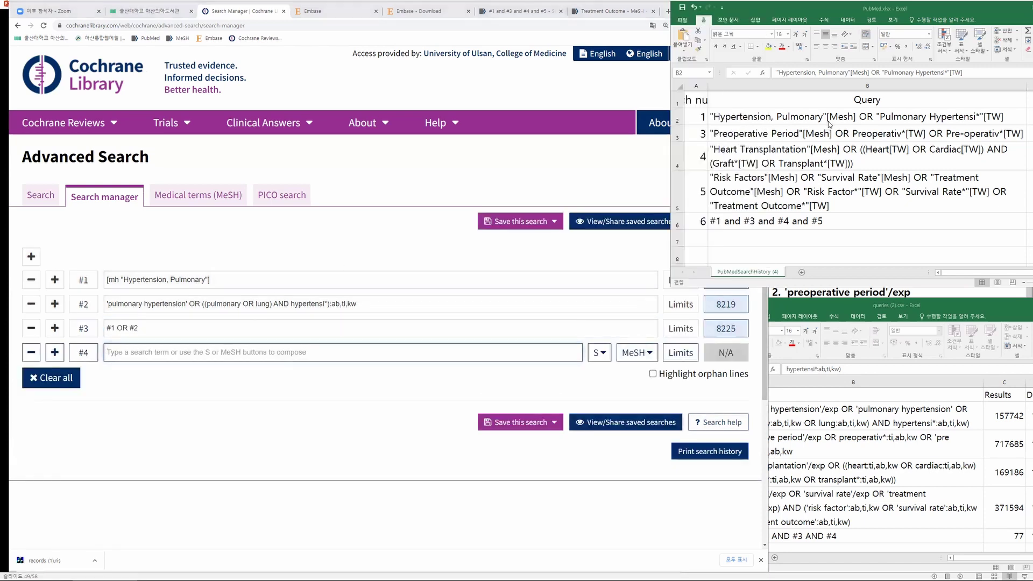
pyautogui.click(792, 118)
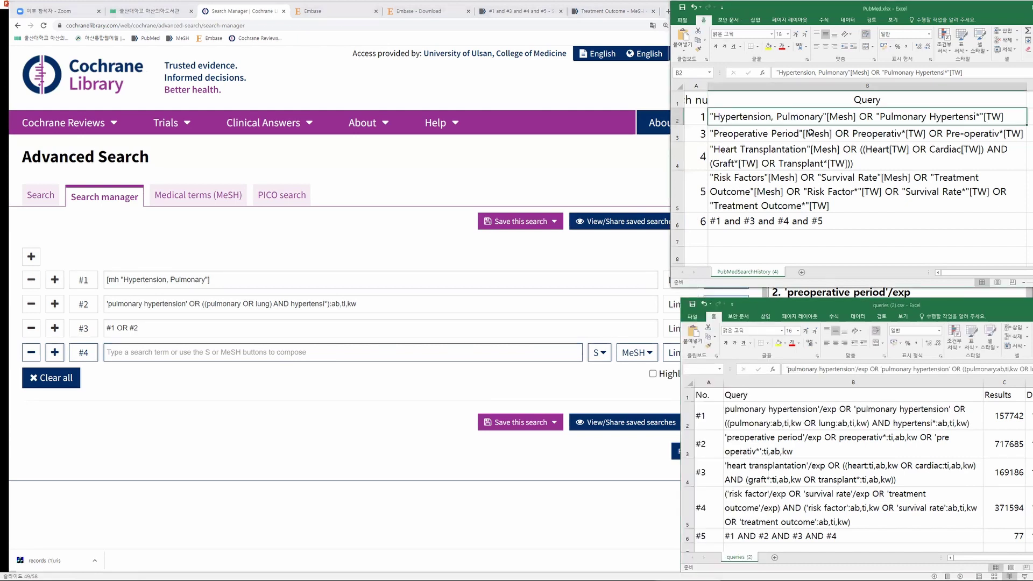
pyautogui.click(811, 132)
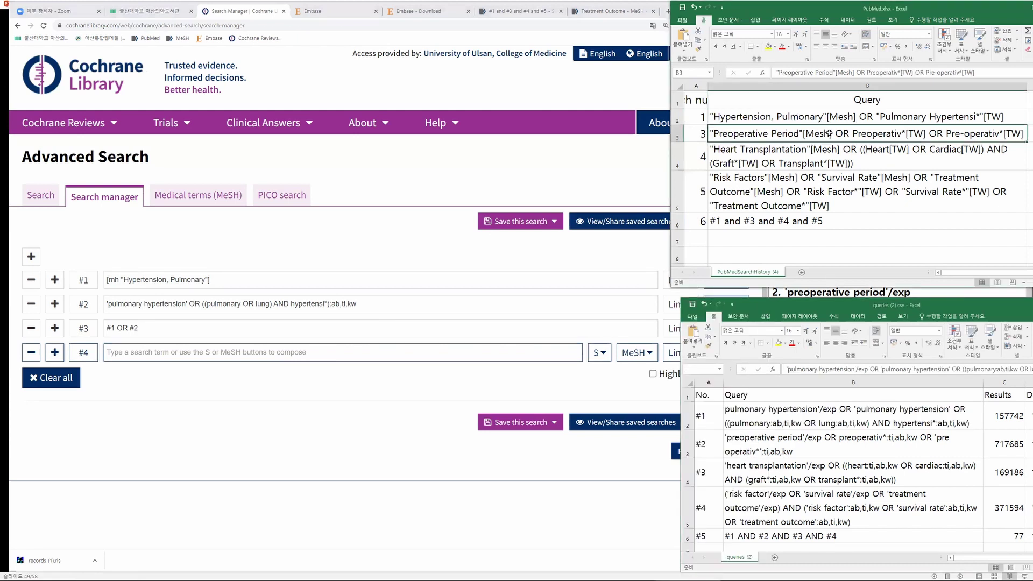
pyautogui.doubleClick(838, 133)
pyautogui.moveTo(833, 132); pyautogui.dragTo(710, 132)
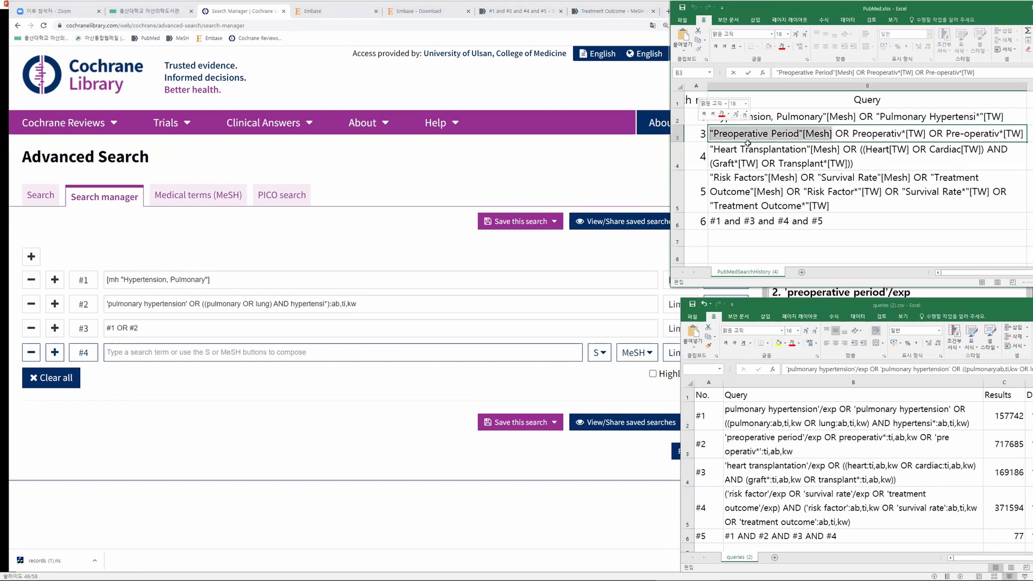
pyautogui.click(126, 352)
pyautogui.hotkey('ctrl', 'v')
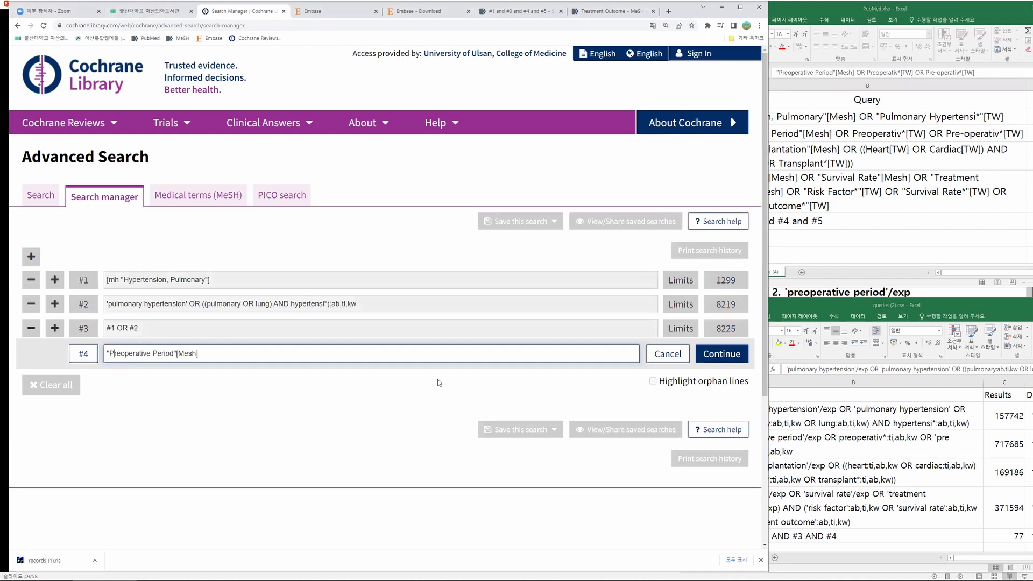
pyautogui.press('Home')
pyautogui.write('[mh')
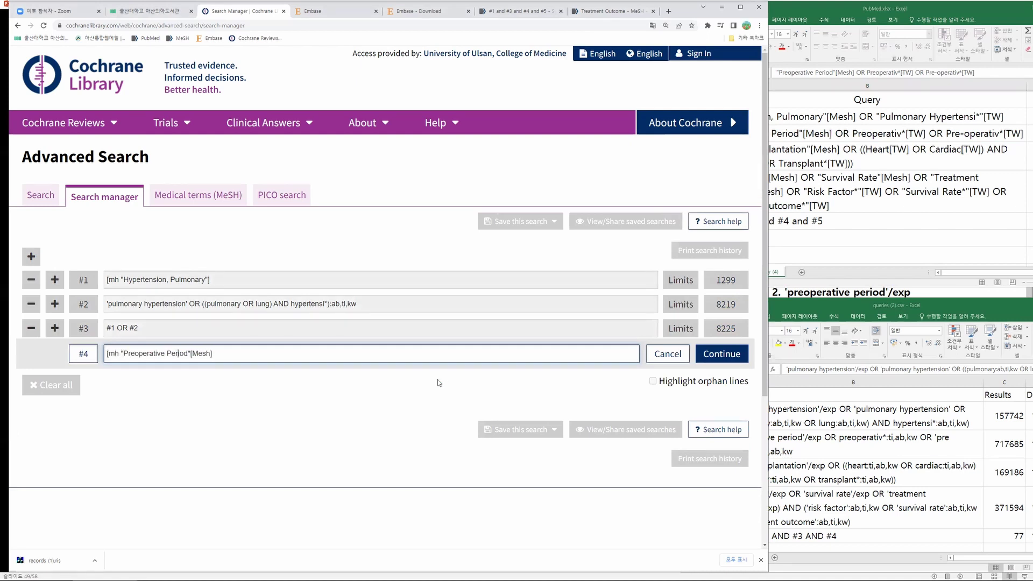
pyautogui.press('Delete')
pyautogui.press('Delete')
pyautogui.press('Delete')
pyautogui.press('Delete')
pyautogui.write('OR')
# Step: Append preoperativ*:ti,ab,kw OR 'pre operativ*':ti,ab,kw from Embase query #2 in queries (2).csv to search line #4
pyautogui.click(855, 443)
pyautogui.doubleClick(855, 443)
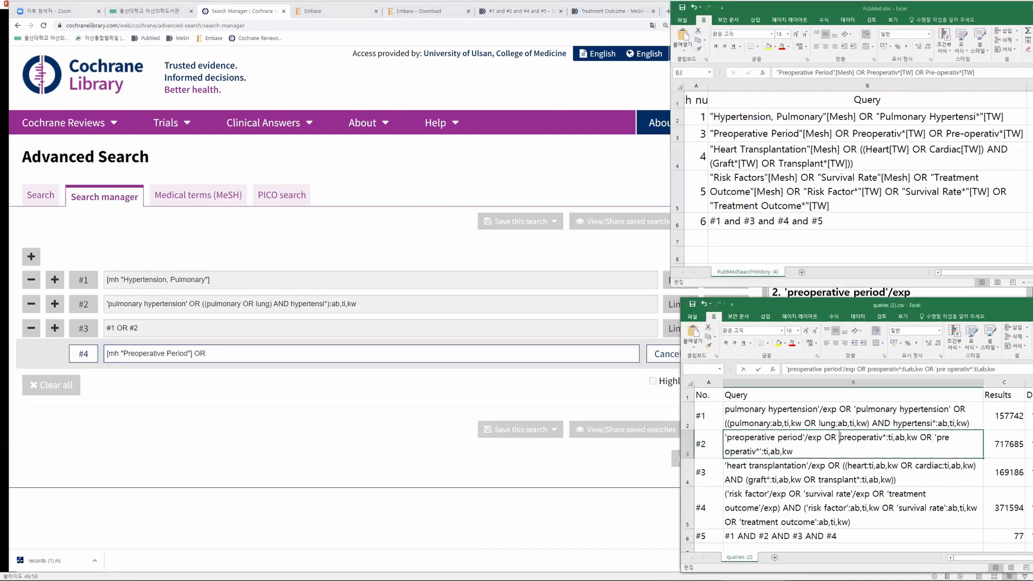
pyautogui.moveTo(839, 437); pyautogui.dragTo(794, 452)
pyautogui.hotkey('ctrl', 'c')
pyautogui.click(277, 354)
pyautogui.hotkey('ctrl', 'v')
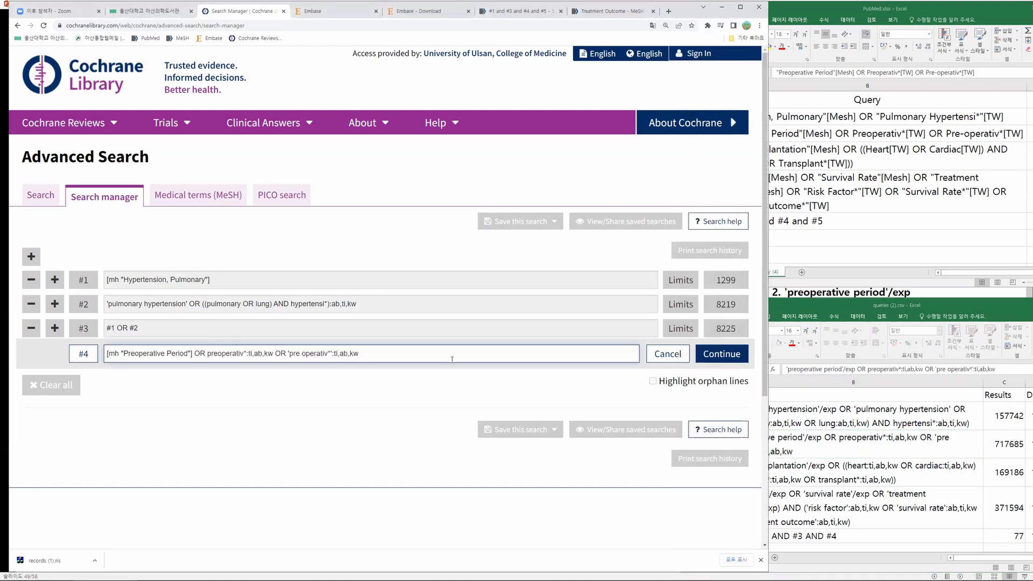
# Step: Group the free-text terms in line #4 as (preoperativ* OR 'pre operativ*'):ti,ab,kw and run the search
pyautogui.write('(')
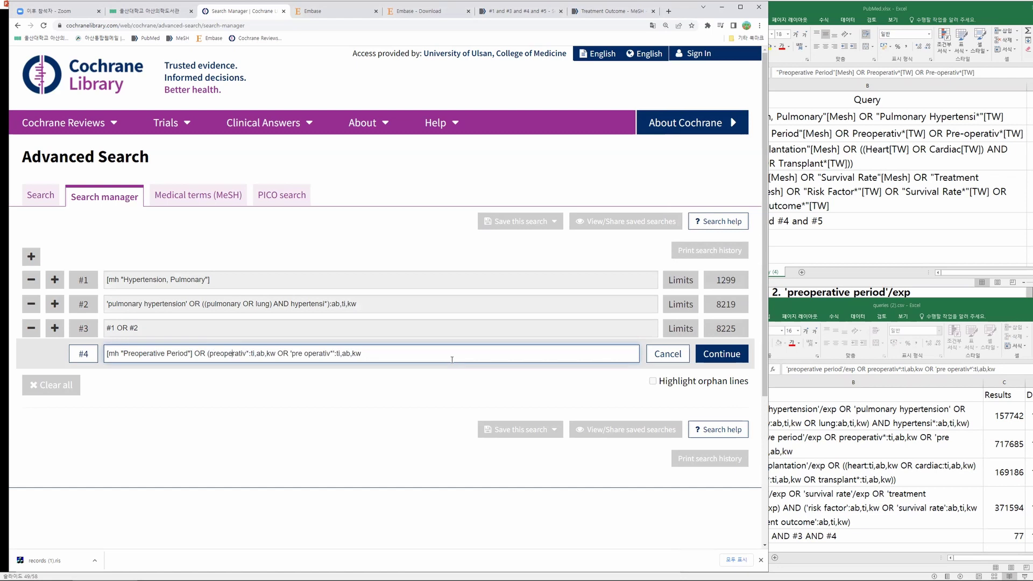
pyautogui.press('Delete')
pyautogui.press('Delete')
pyautogui.press('Delete')
pyautogui.press('Delete')
pyautogui.press('Delete')
pyautogui.press('Delete')
pyautogui.press('Delete')
pyautogui.press('Delete')
pyautogui.press('Delete')
pyautogui.press('Delete')
pyautogui.press('Right')
pyautogui.press('Right')
pyautogui.press('Right')
pyautogui.press('Right')
pyautogui.press('Right')
pyautogui.press('Right')
pyautogui.press('Right')
pyautogui.press('Delete')
pyautogui.write('):')
pyautogui.click(717, 354)
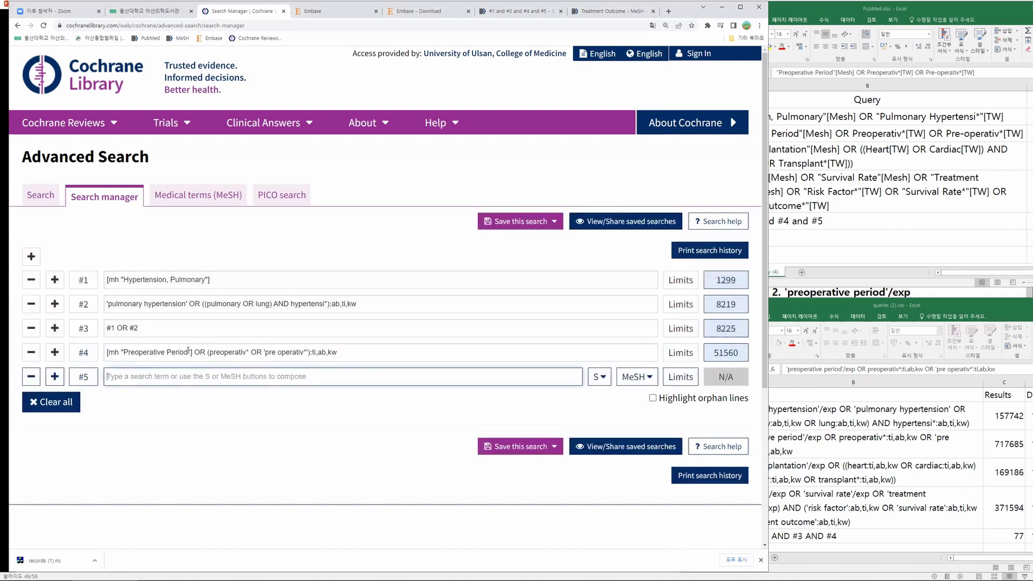
pyautogui.moveTo(107, 352); pyautogui.dragTo(381, 370)
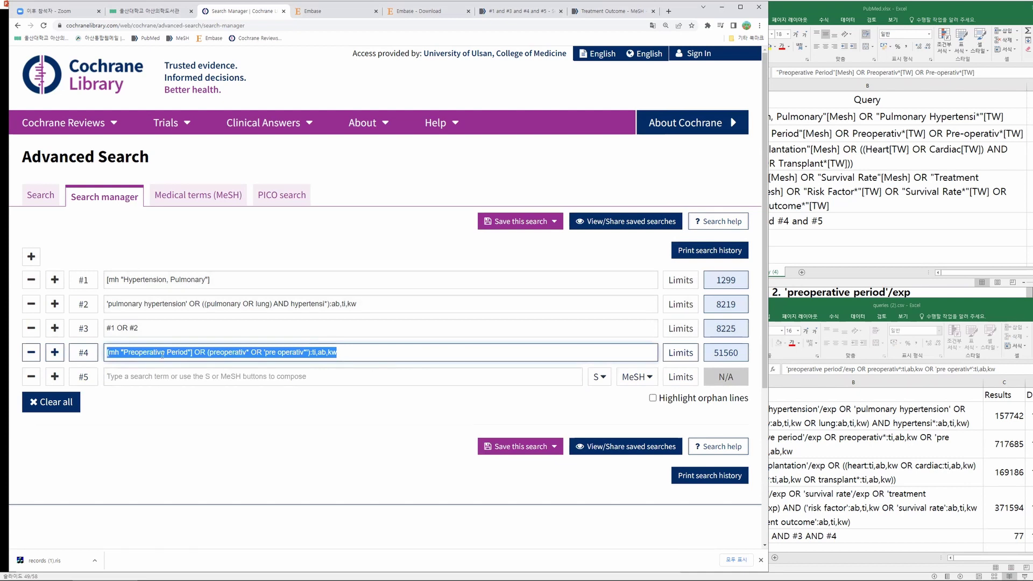
pyautogui.click(347, 352)
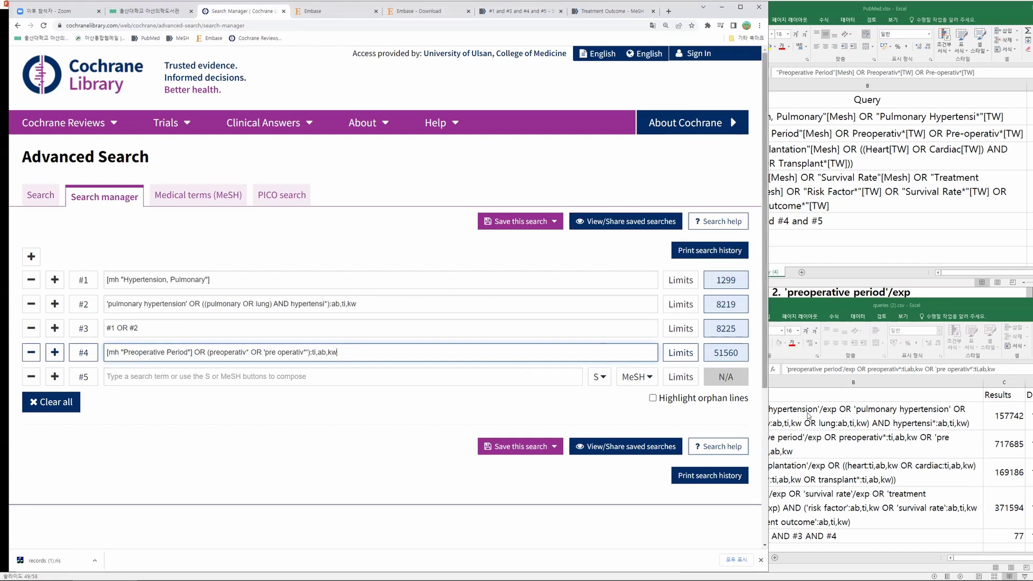
pyautogui.click(821, 460)
pyautogui.doubleClick(817, 466)
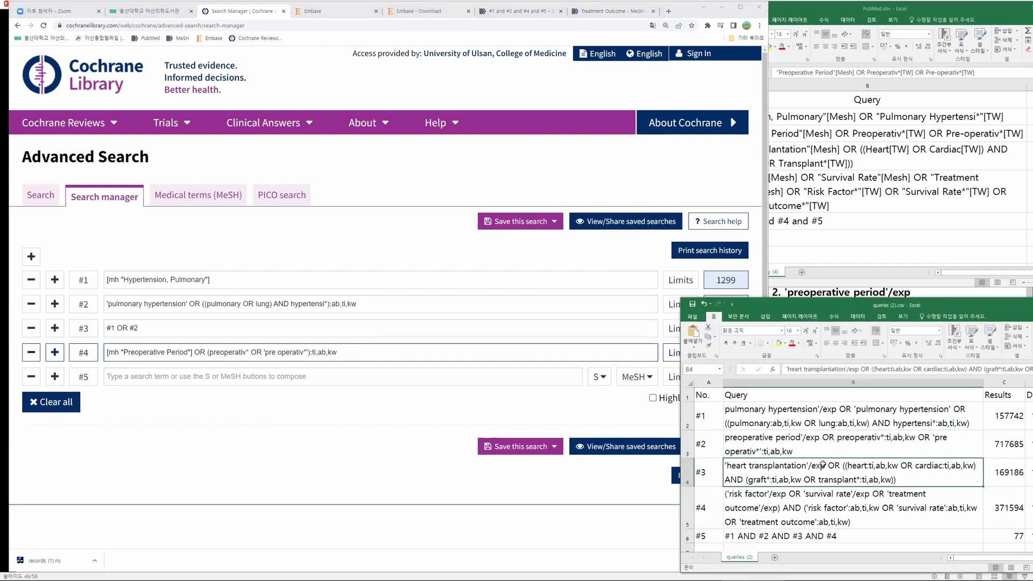
pyautogui.moveTo(825, 466); pyautogui.dragTo(725, 466)
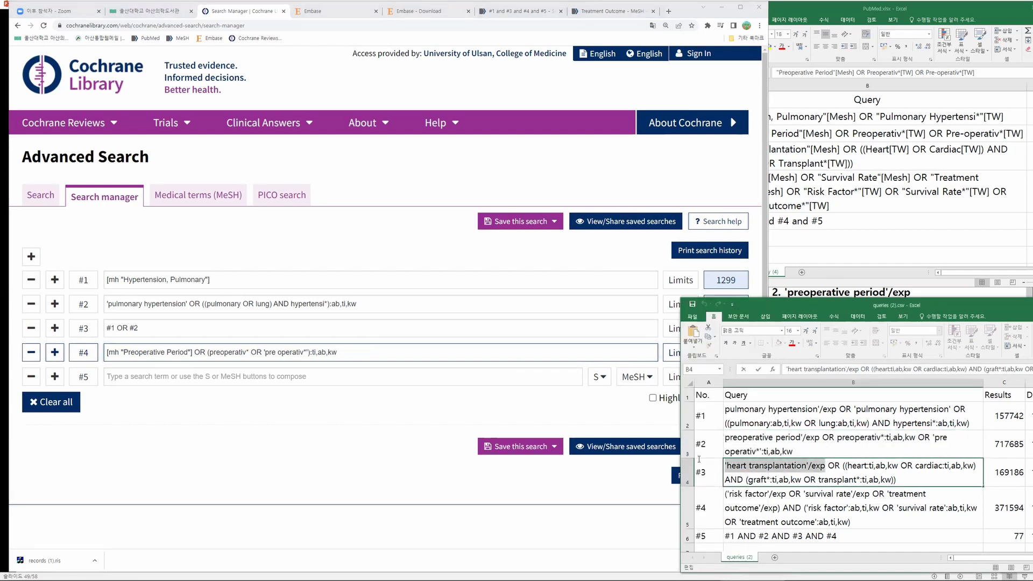
pyautogui.click(210, 377)
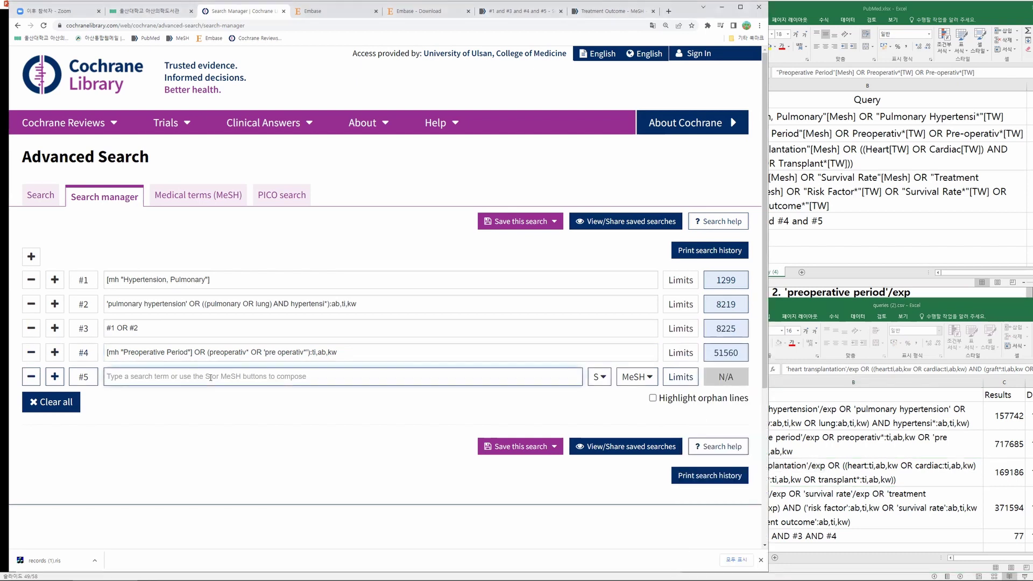
# Step: Copy "Heart Transplantation"[Mesh] from PubMed.xlsx into search line #5 and rewrite it as [mh "Heart Transplantation"] OR
pyautogui.click(802, 179)
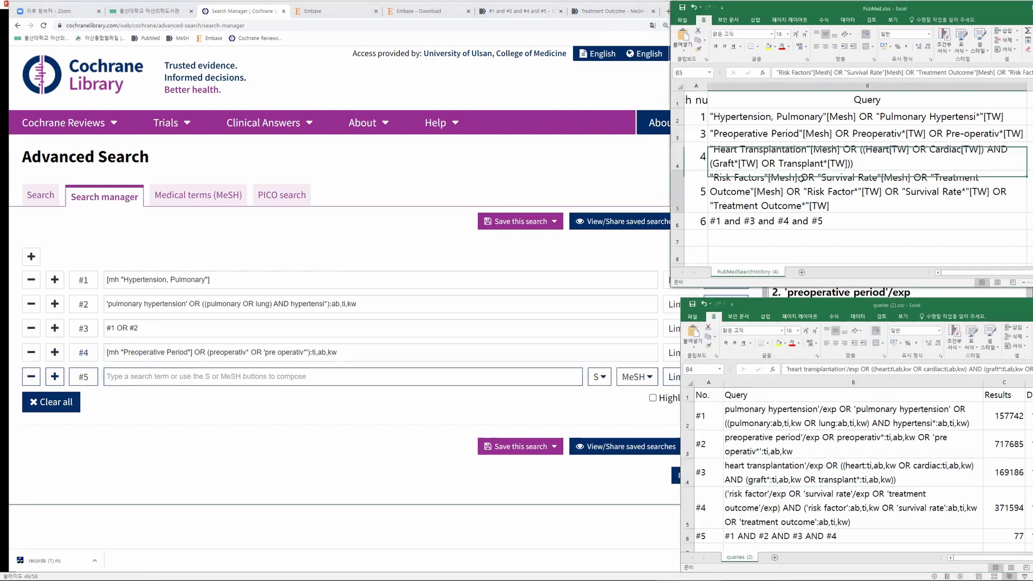
pyautogui.doubleClick(847, 150)
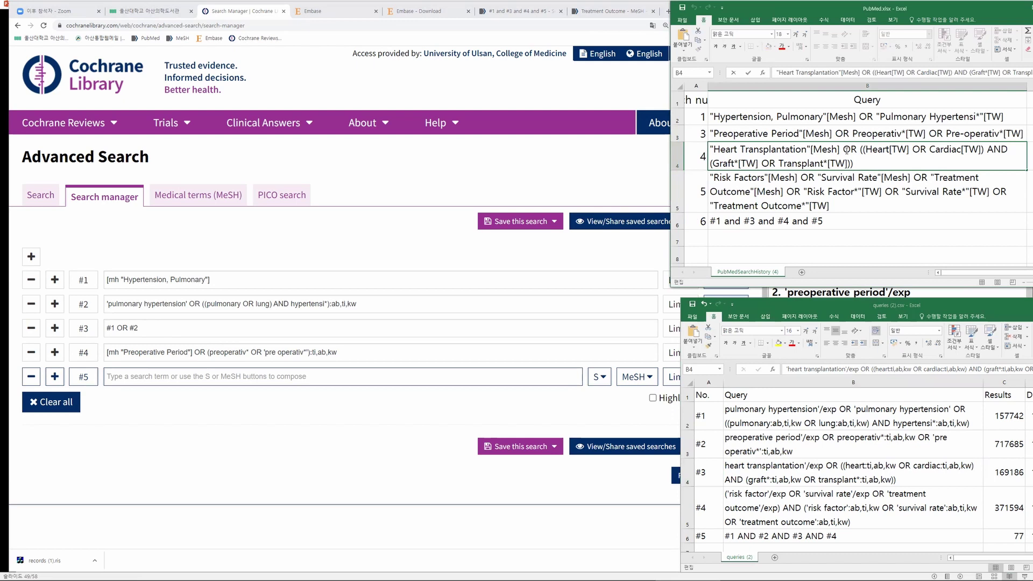
pyautogui.moveTo(839, 150); pyautogui.dragTo(710, 150)
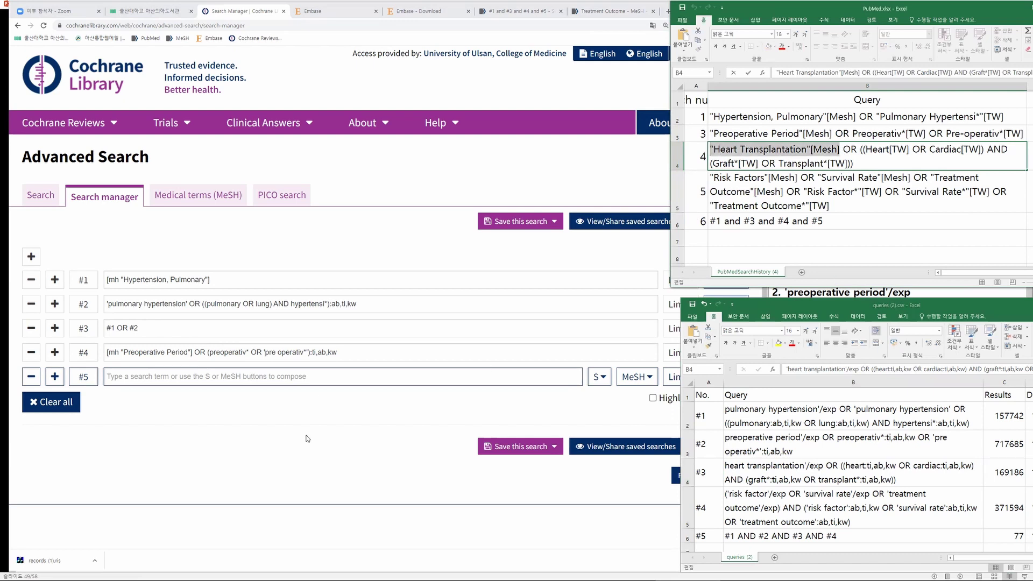
pyautogui.click(214, 380)
pyautogui.hotkey('ctrl', 'v')
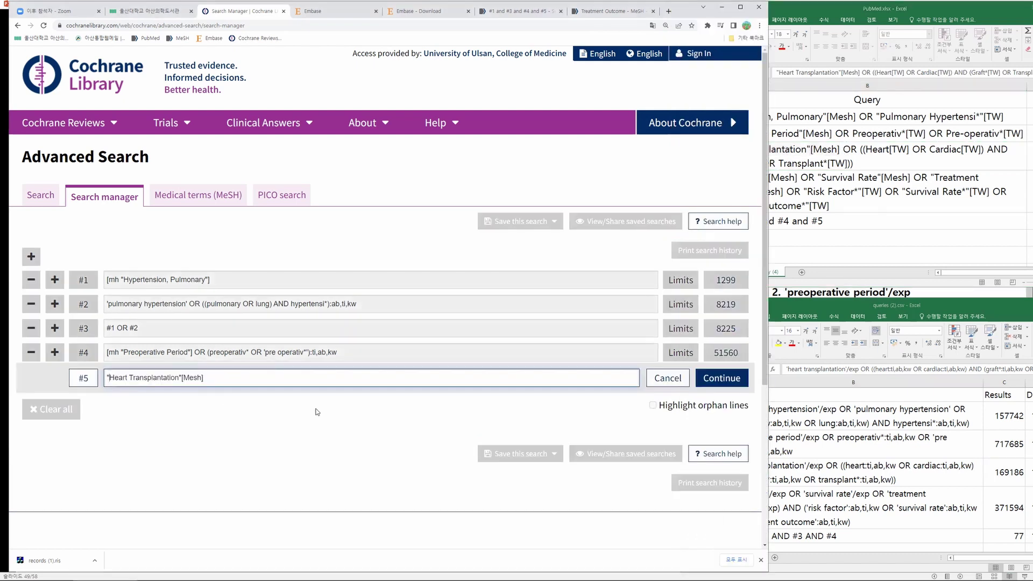
pyautogui.write('[mh')
pyautogui.press('Right')
pyautogui.press('Delete')
pyautogui.press('Delete')
pyautogui.press('Delete')
pyautogui.press('Delete')
pyautogui.press('Delete')
pyautogui.press('Right')
pyautogui.write('OR')
# Step: Append the heart/cardiac AND graft*/transplant* free-text terms from Embase query #3 in queries (2).csv to search line #5
pyautogui.click(819, 467)
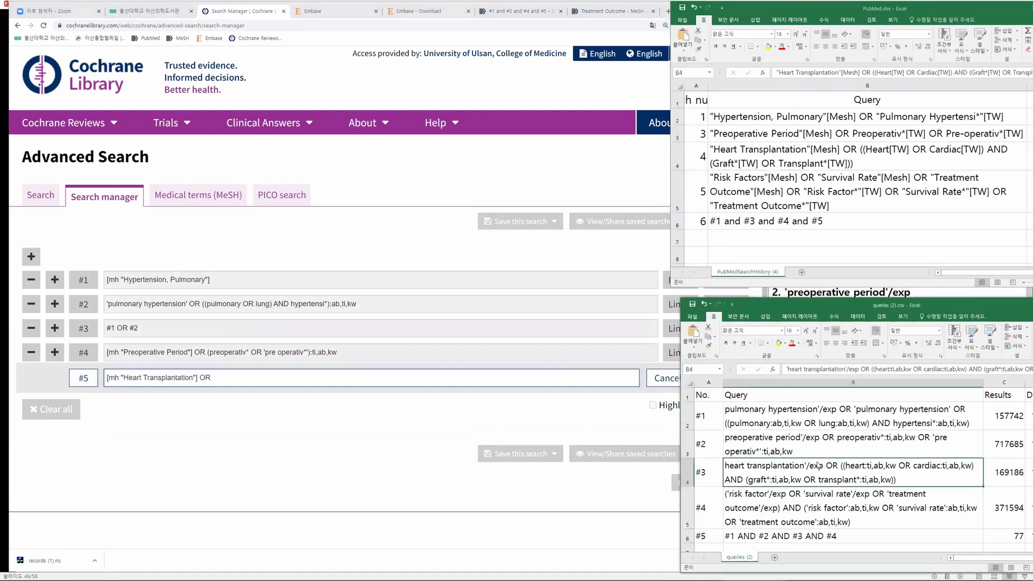
pyautogui.doubleClick(842, 466)
pyautogui.moveTo(843, 466); pyautogui.dragTo(915, 488)
pyautogui.hotkey('ctrl', 'c')
pyautogui.click(231, 379)
pyautogui.hotkey('ctrl', 'v')
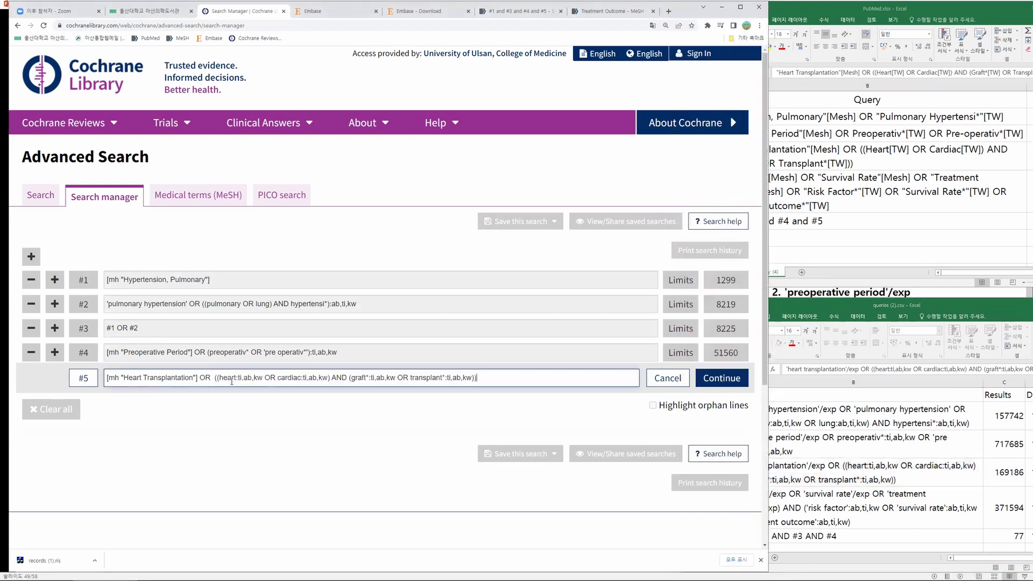
# Step: Remove the individual :ti,ab,kw tags from heart and cardiac in search line #5, leaving (heart OR cardiac)
pyautogui.press('BackSpace')
pyautogui.press('BackSpace')
pyautogui.press('BackSpace')
pyautogui.press('BackSpace')
pyautogui.press('BackSpace')
pyautogui.press('BackSpace')
pyautogui.press('BackSpace')
pyautogui.press('BackSpace')
pyautogui.press('BackSpace')
pyautogui.press('Right')
pyautogui.press('Right')
pyautogui.press('Delete')
pyautogui.press('Delete')
pyautogui.press('Delete')
pyautogui.press('Delete')
pyautogui.press('Delete')
pyautogui.press('Delete')
pyautogui.press('Delete')
pyautogui.press('Delete')
pyautogui.press('Delete')
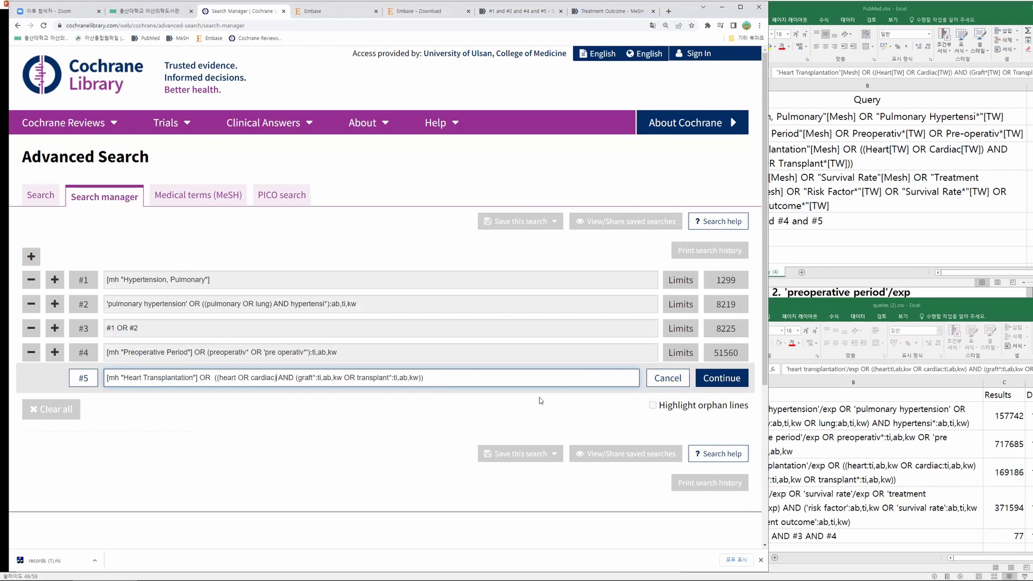
# Step: Remove the separate tags from graft* and transplant* in line #5 and apply one :ti,ab,kw tag to the whole free-text group
pyautogui.press('Delete')
pyautogui.press('Delete')
pyautogui.press('Delete')
pyautogui.press('Delete')
pyautogui.press('Delete')
pyautogui.press('Delete')
pyautogui.press('Delete')
pyautogui.press('Delete')
pyautogui.press('Delete')
pyautogui.press('Delete')
pyautogui.write(')')
pyautogui.press('Right')
pyautogui.press('Right')
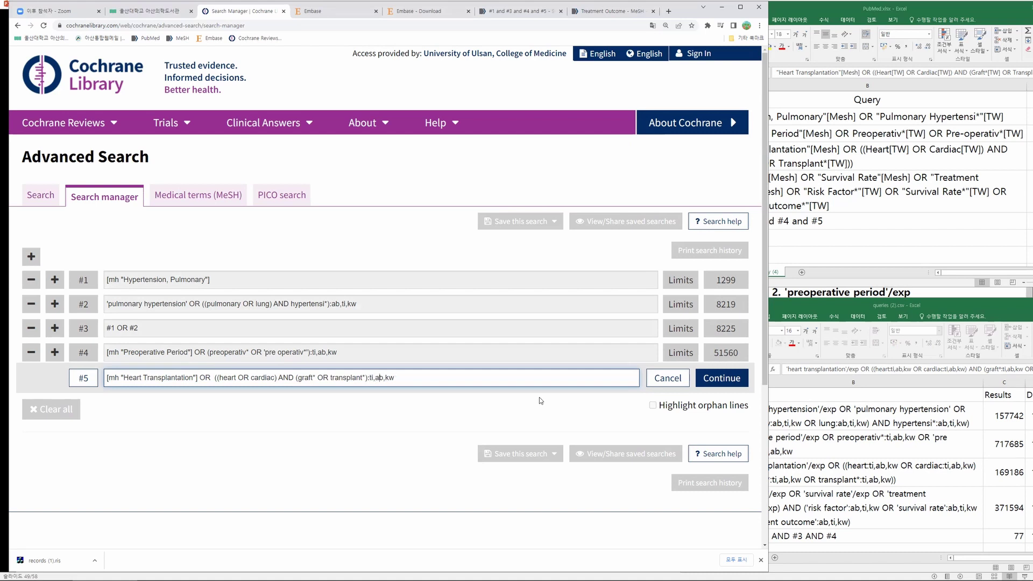
pyautogui.write(')')
# Step: Cut the free-text group and its OR out of line #5 and run the line with only [mh "Heart Transplantation"]
pyautogui.moveTo(399, 379); pyautogui.dragTo(215, 379)
pyautogui.press('BackSpace')
pyautogui.doubleClick(272, 377)
pyautogui.press('BackSpace')
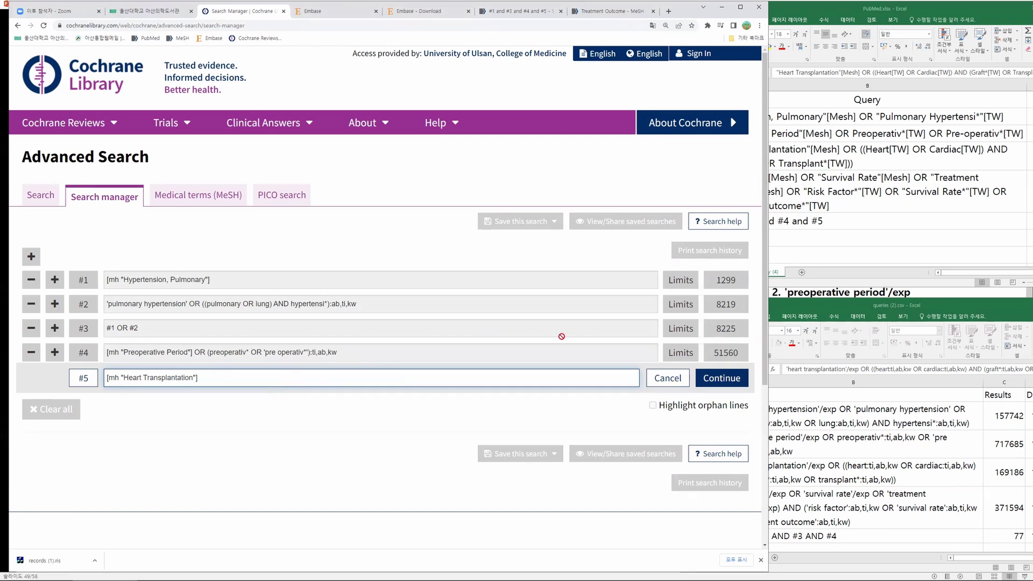
pyautogui.click(724, 379)
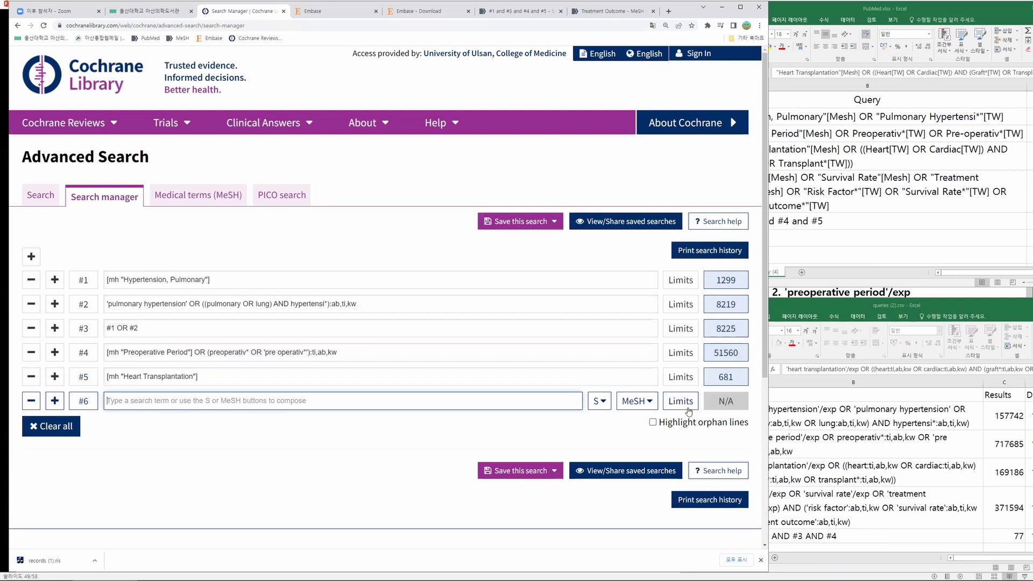
# Step: Build search line #6 from the cut terms as (heart OR cardiac) AND (graft* OR transplant*), limited to Title Abstract Keyword
pyautogui.click(602, 403)
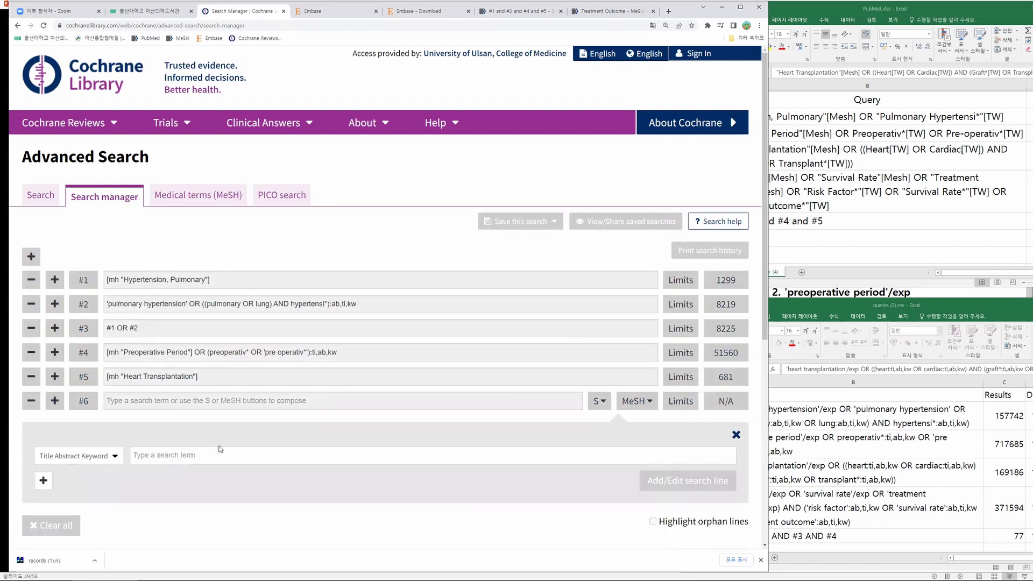
pyautogui.hotkey('ctrl', 'v')
pyautogui.moveTo(287, 455); pyautogui.dragTo(385, 460)
pyautogui.press('BackSpace')
pyautogui.press('Home')
pyautogui.press('Delete')
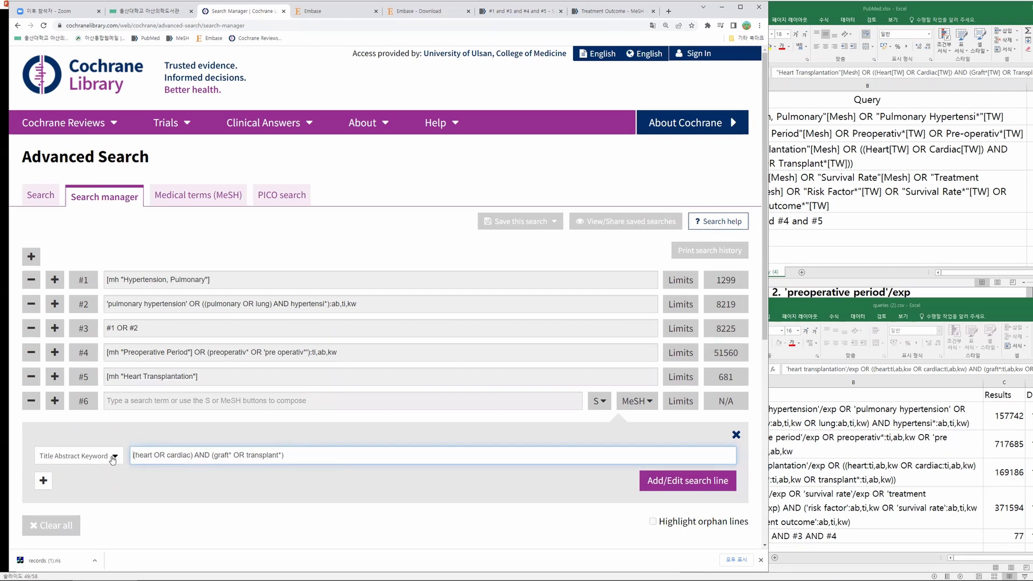
pyautogui.click(114, 457)
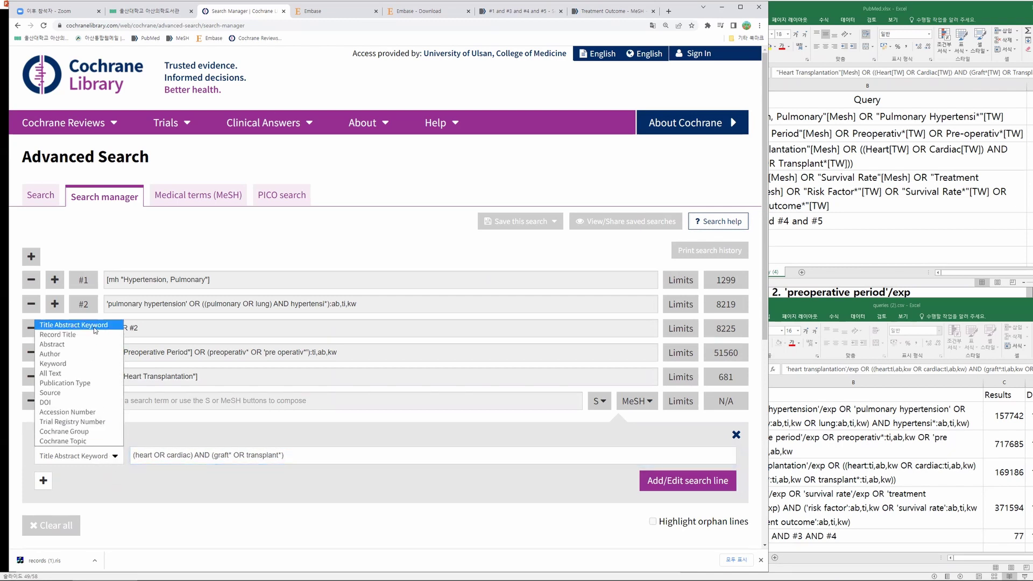
pyautogui.click(73, 326)
pyautogui.click(672, 486)
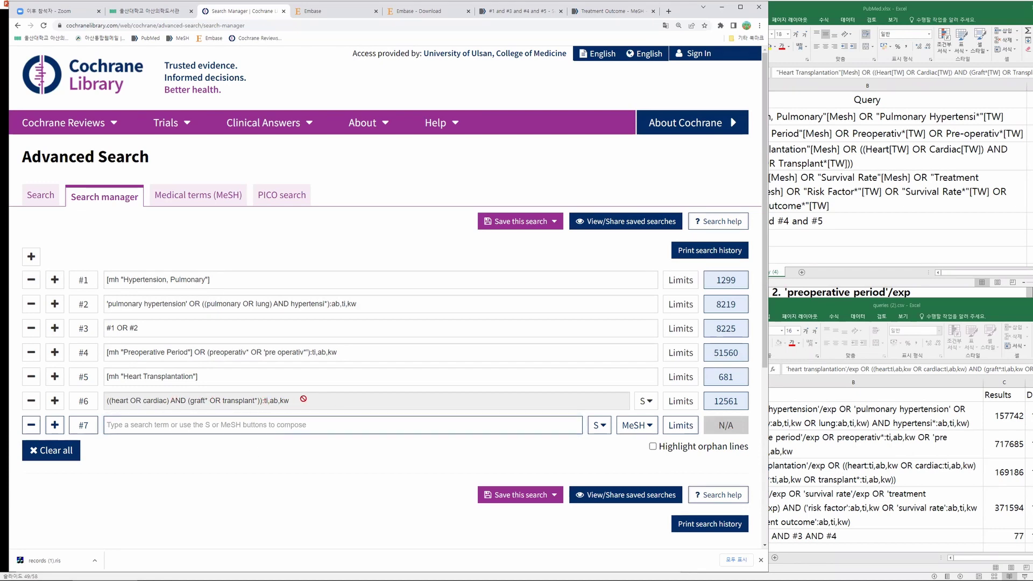
# Step: Copy the line #6 query, append it to line #5 after [mh "Heart Transplantation"] OR, and run the search
pyautogui.moveTo(291, 400); pyautogui.dragTo(95, 399)
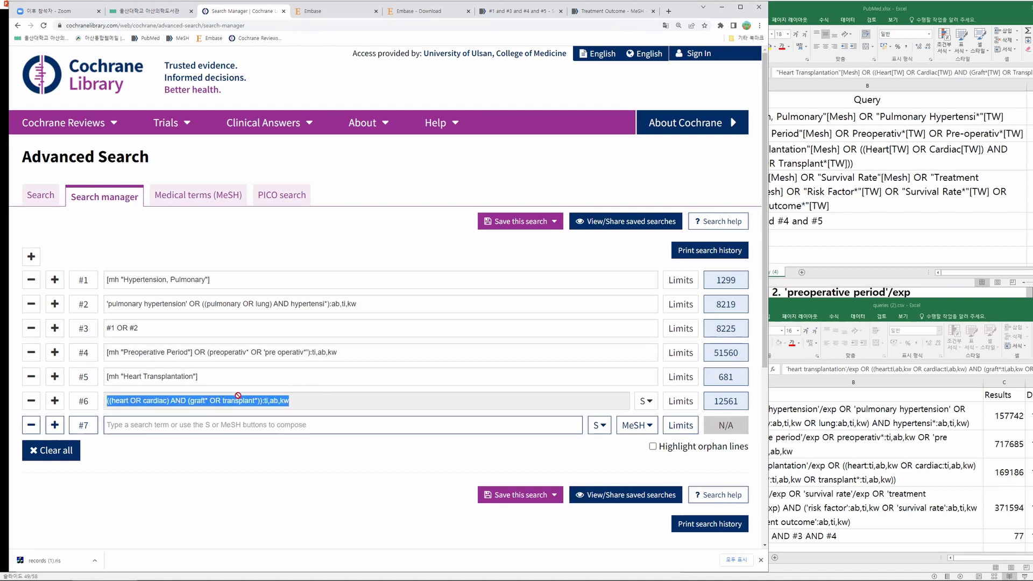
pyautogui.click(232, 378)
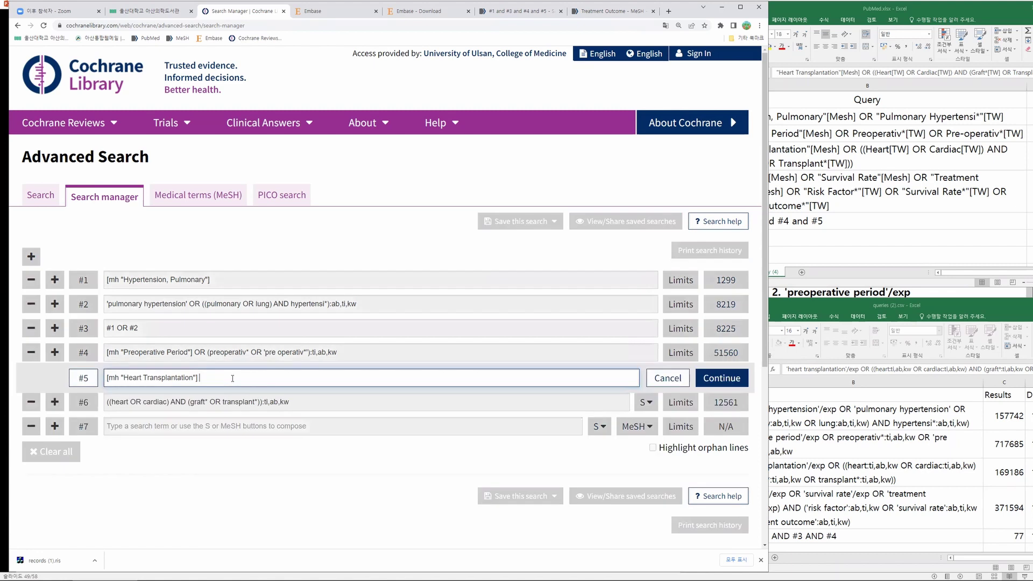
pyautogui.write('OR')
pyautogui.hotkey('ctrl', 'v')
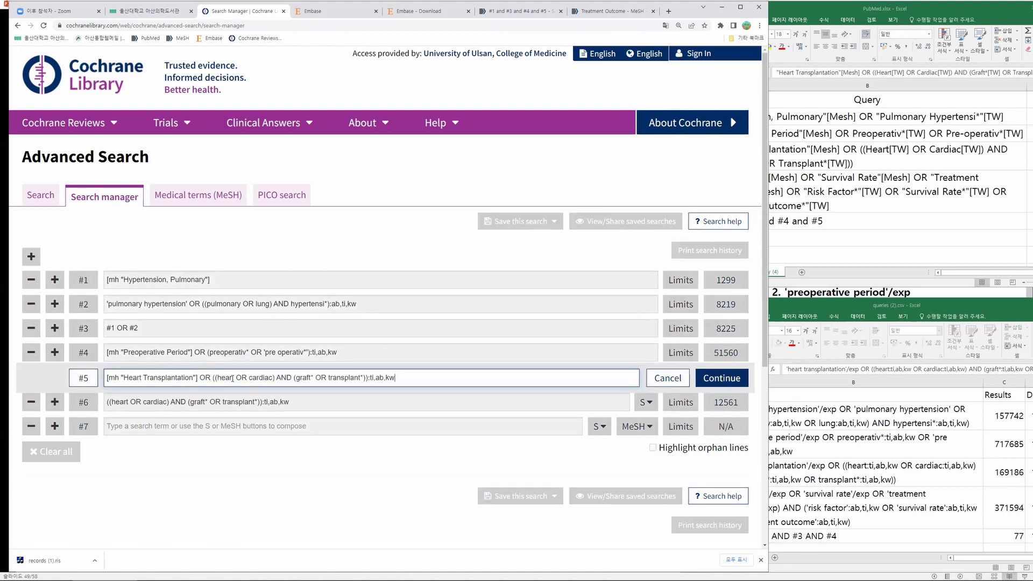
pyautogui.click(721, 378)
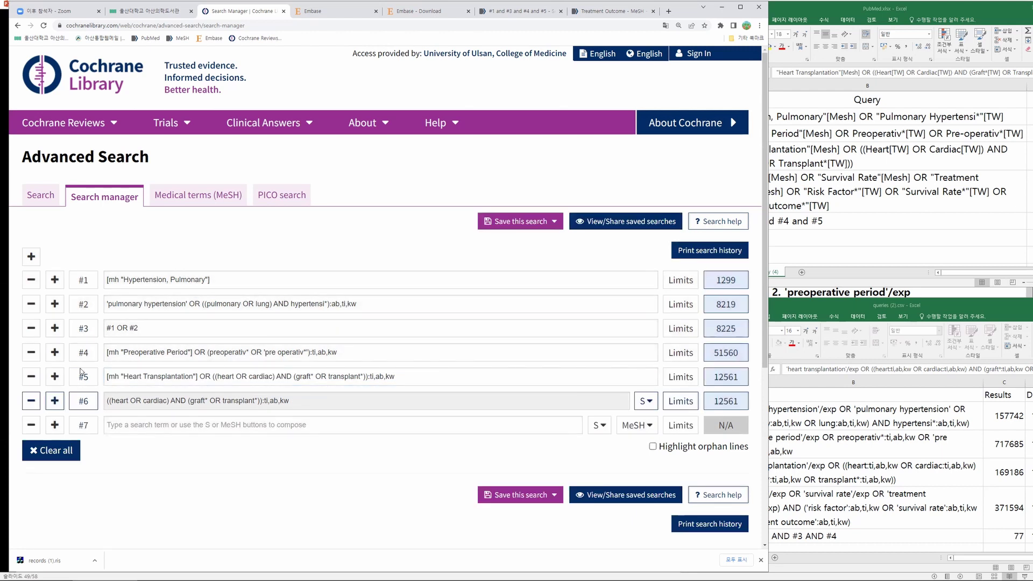
# Step: Delete the redundant free-text line #6 and check the combined query in line #5
pyautogui.click(32, 399)
pyautogui.click(470, 337)
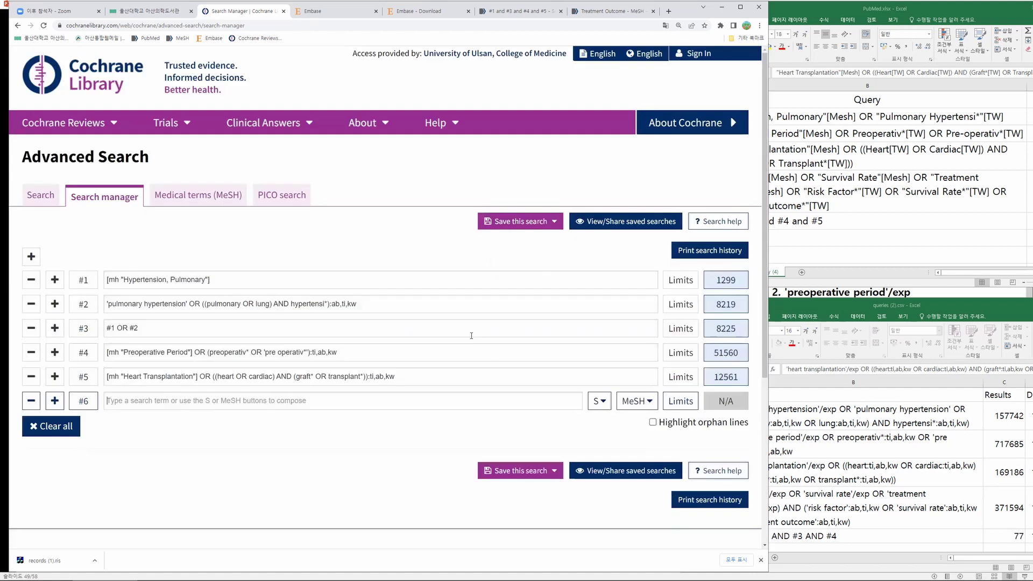
pyautogui.moveTo(399, 376); pyautogui.dragTo(90, 360)
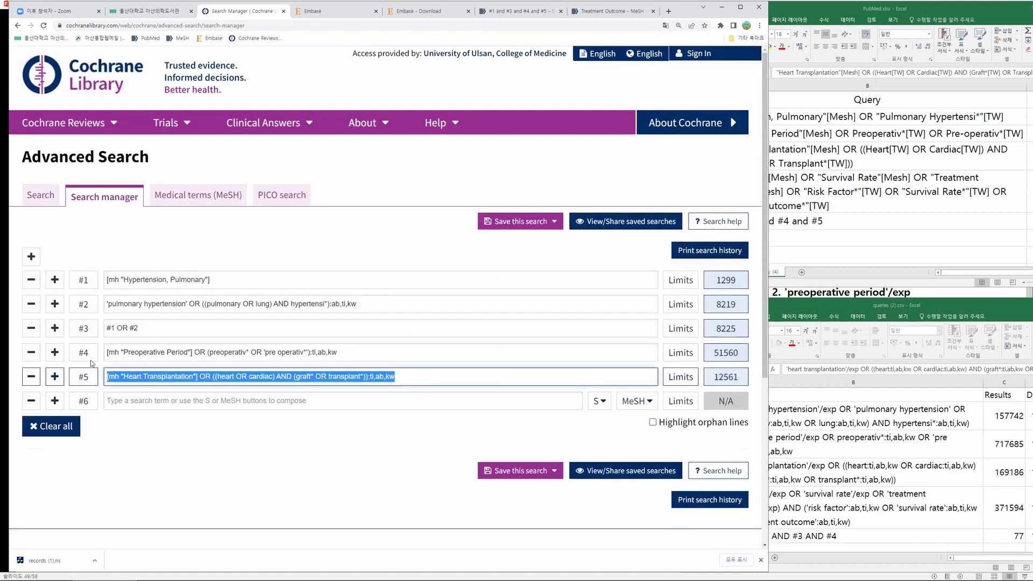
pyautogui.click(403, 375)
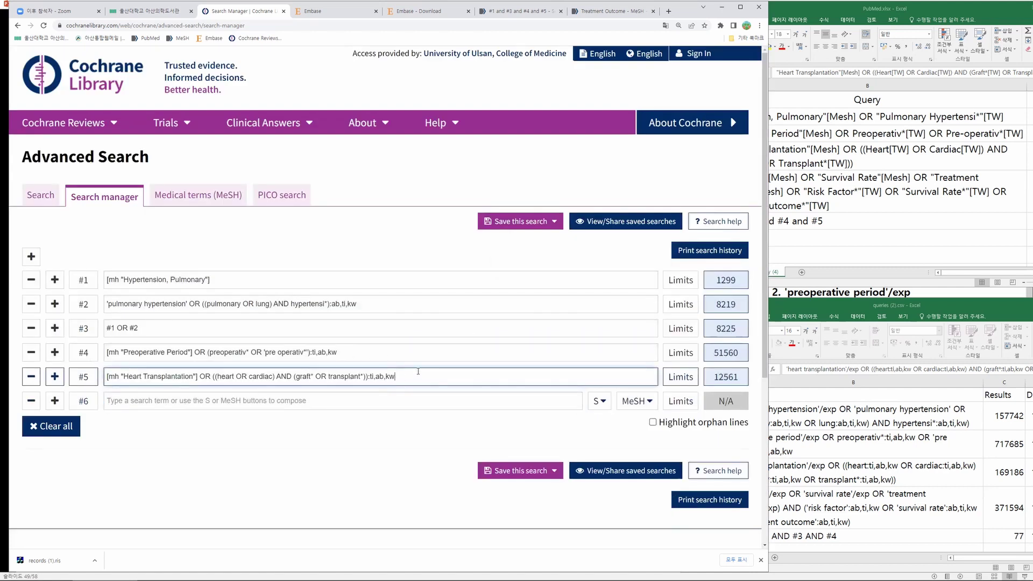
# Step: Copy the Risk Factors, Survival Rate and Treatment Outcome [Mesh] terms from query 5 in PubMed.xlsx into search line #6
pyautogui.click(855, 218)
pyautogui.click(818, 191)
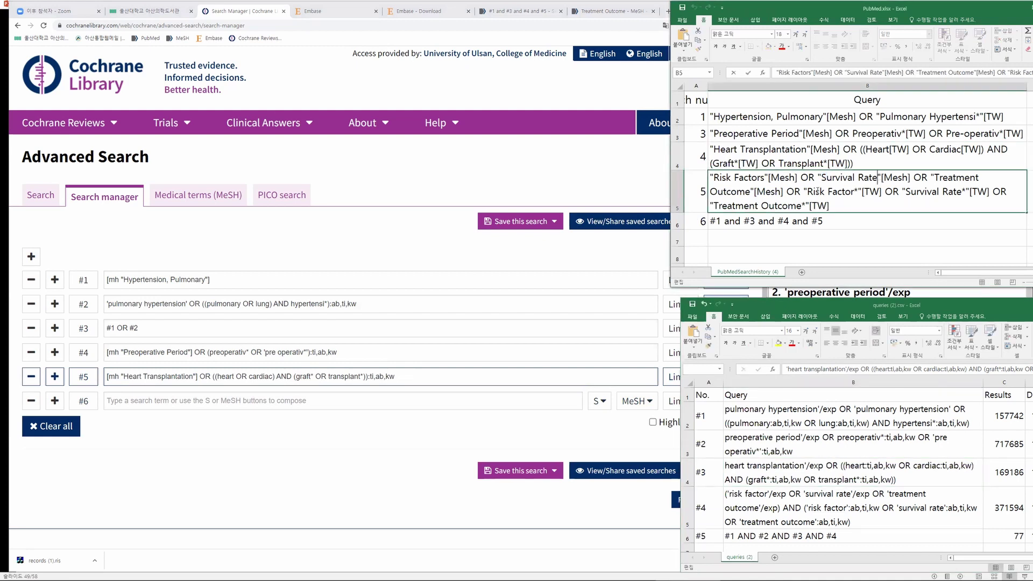
pyautogui.moveTo(787, 191); pyautogui.dragTo(711, 178)
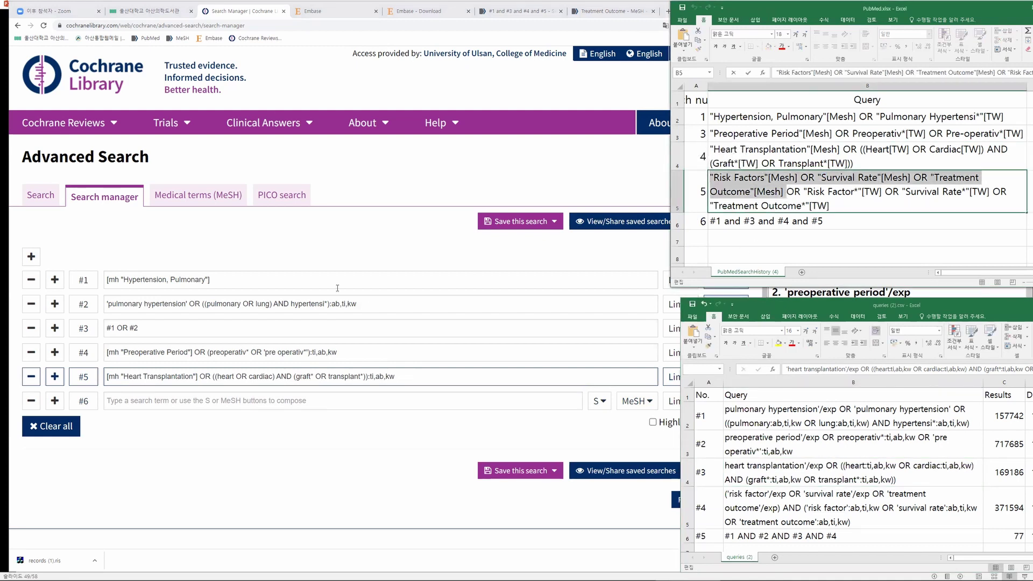
pyautogui.click(120, 395)
pyautogui.hotkey('ctrl', 'v')
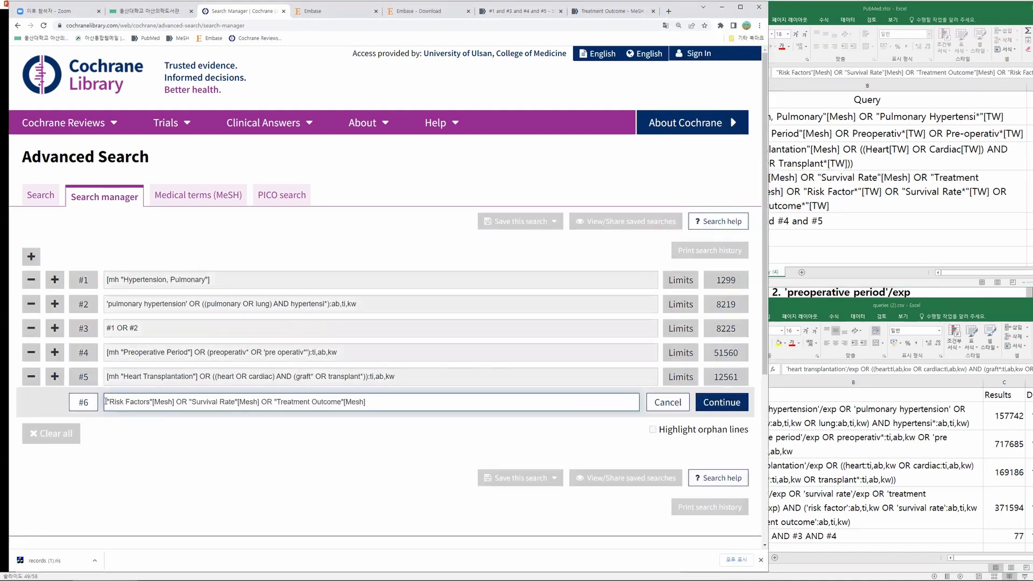
# Step: Rewrite the first MeSH term in line #6 as [mh "Risk Factors"]
pyautogui.write('[mh')
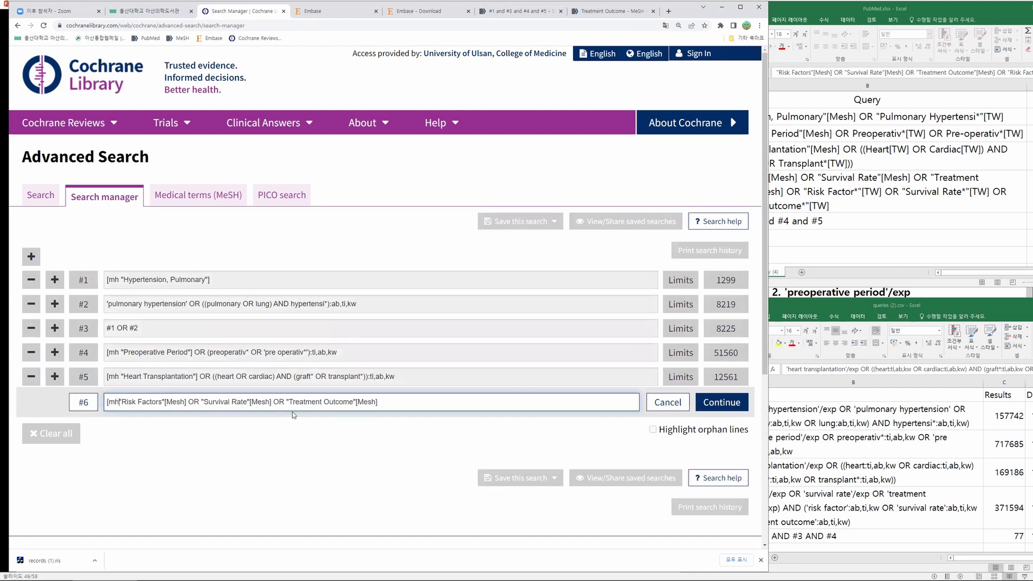
pyautogui.press('Right')
pyautogui.press('Right')
pyautogui.press('Right')
pyautogui.press('Right')
pyautogui.press('Right')
pyautogui.press('Right')
pyautogui.press('Right')
pyautogui.press('Right')
pyautogui.press('Right')
pyautogui.press('Delete')
pyautogui.press('Delete')
pyautogui.press('Delete')
pyautogui.press('Delete')
pyautogui.press('Delete')
# Step: Rewrite the second MeSH term in line #6 as [mh "Survival Rate"]
pyautogui.press('Right')
pyautogui.press('Right')
pyautogui.write('[mh')
pyautogui.press('Right')
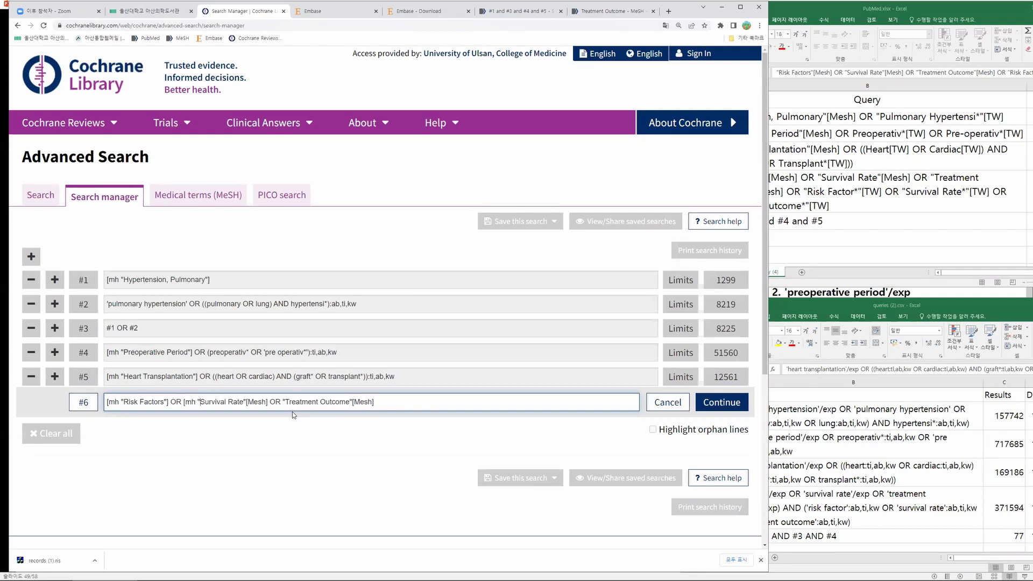
pyautogui.press('Right')
pyautogui.press('Right')
pyautogui.press('Right')
pyautogui.press('Right')
pyautogui.press('Right')
pyautogui.press('Delete')
pyautogui.press('Delete')
pyautogui.press('Delete')
pyautogui.press('Delete')
pyautogui.press('Delete')
# Step: Rewrite the third MeSH term in line #6 as [mh "Treatment Outcome"] and add OR after it
pyautogui.write('[mh')
pyautogui.press('Right')
pyautogui.press('Right')
pyautogui.press('Right')
pyautogui.press('Right')
pyautogui.press('Right')
pyautogui.press('Right')
pyautogui.press('Delete')
pyautogui.press('Delete')
pyautogui.press('Delete')
pyautogui.press('Delete')
pyautogui.press('Delete')
pyautogui.write('OR')
pyautogui.click(878, 525)
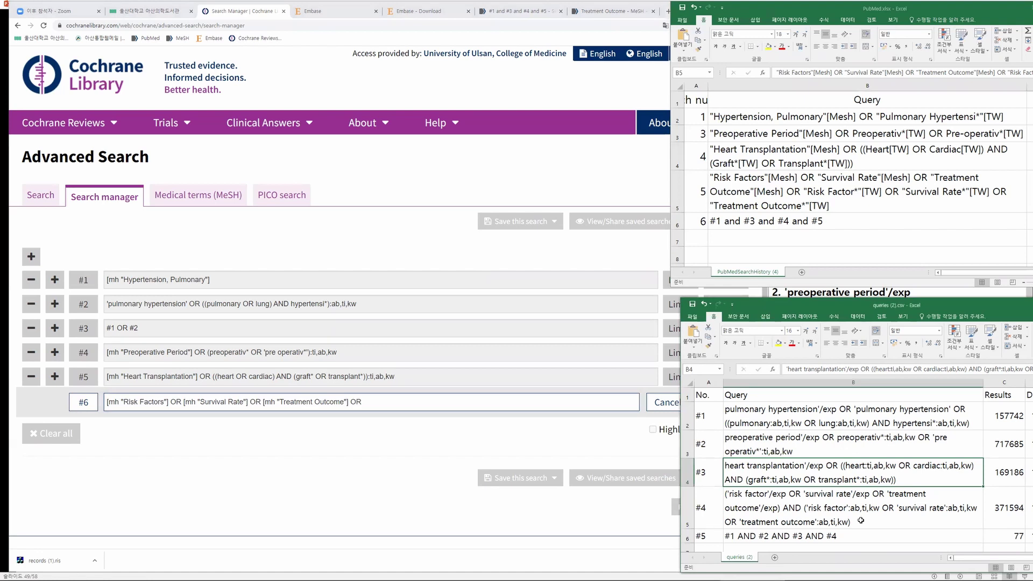
pyautogui.doubleClick(861, 520)
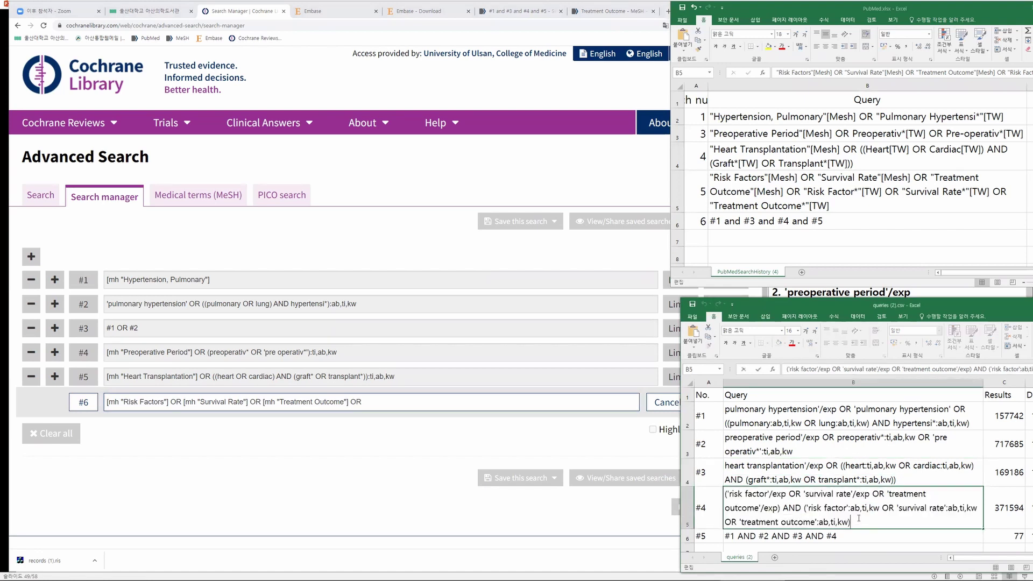
pyautogui.click(805, 507)
# Step: Append the free-text terms "Risk Factor*"[TW] OR "Survival Rate*"[TW] OR "Treatment Outcome*" from query 5 in PubMed.xlsx to line #6
pyautogui.click(849, 191)
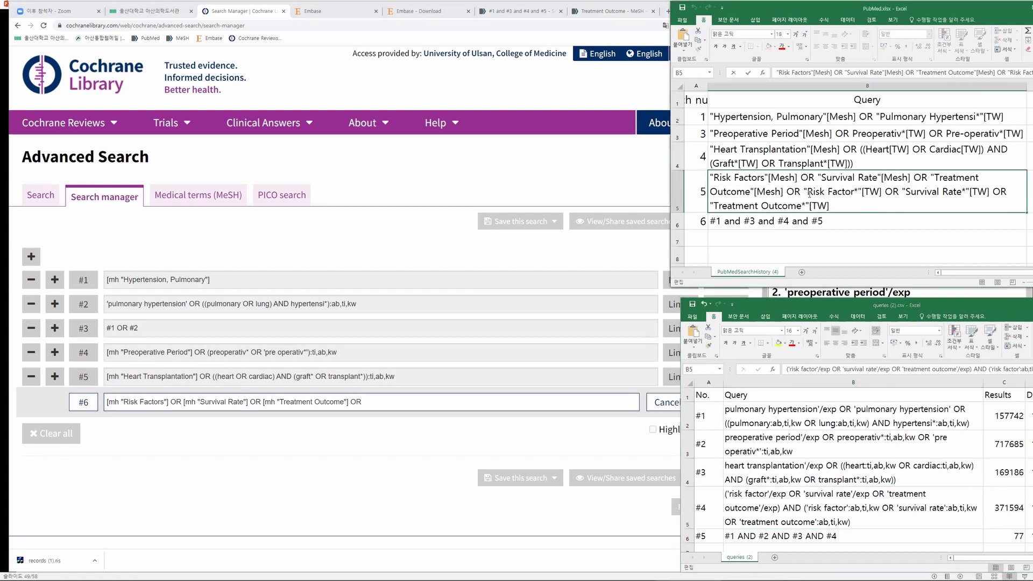
pyautogui.moveTo(805, 192); pyautogui.dragTo(811, 206)
pyautogui.hotkey('ctrl', 'c')
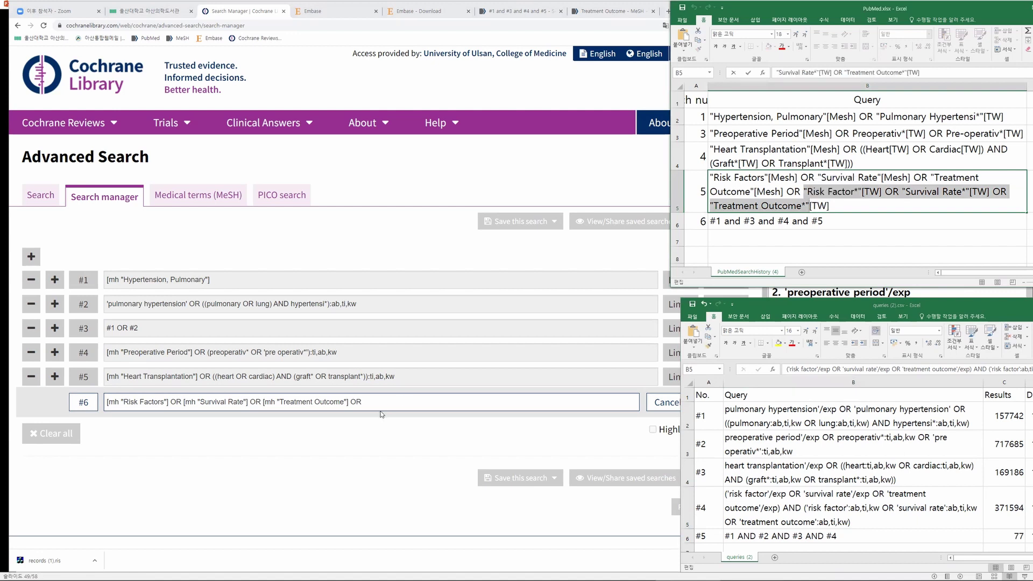
pyautogui.click(364, 401)
pyautogui.hotkey('ctrl', 'v')
pyautogui.click(363, 401)
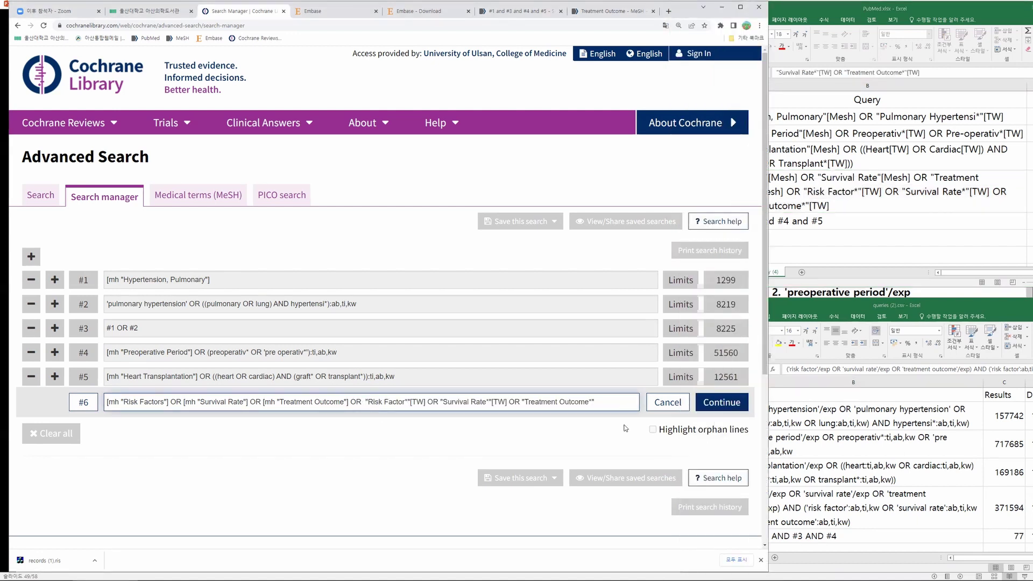
# Step: Open a parenthesis before the free-text terms in line #6 and remove the [TW] tags after "Risk Factor*" and "Survival Rate*"
pyautogui.press('Delete')
pyautogui.write('(')
pyautogui.press('Right')
pyautogui.press('Right')
pyautogui.press('Right')
pyautogui.press('Right')
pyautogui.press('Right')
pyautogui.press('Right')
pyautogui.press('Right')
pyautogui.press('Right')
pyautogui.press('Right')
pyautogui.press('Right')
pyautogui.press('Right')
pyautogui.press('Right')
pyautogui.press('Right')
pyautogui.press('Delete')
pyautogui.press('Delete')
pyautogui.press('Delete')
pyautogui.press('Delete')
pyautogui.press('Right')
pyautogui.press('Right')
pyautogui.press('Right')
pyautogui.press('Right')
pyautogui.press('Right')
pyautogui.press('Right')
pyautogui.press('Right')
pyautogui.press('Right')
pyautogui.press('Right')
pyautogui.press('Right')
pyautogui.press('Delete')
pyautogui.press('Delete')
pyautogui.press('Delete')
pyautogui.press('Delete')
# Step: Close the free-text group in line #6 with ):ab,ti,kw and run the line
pyautogui.press('Right')
pyautogui.press('Right')
pyautogui.press('Right')
pyautogui.press('Right')
pyautogui.press('Right')
pyautogui.press('Right')
pyautogui.press('Right')
pyautogui.press('Right')
pyautogui.press('Right')
pyautogui.press('Right')
pyautogui.press('Right')
pyautogui.press('Right')
pyautogui.press('Right')
pyautogui.press('Right')
pyautogui.press('Right')
pyautogui.write('):ab,ti,kw')
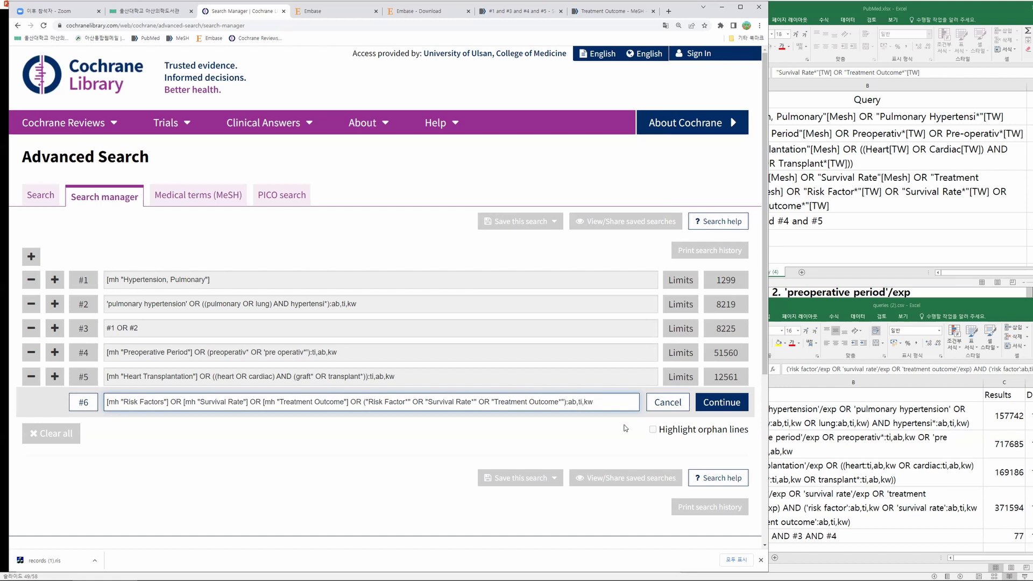
pyautogui.click(721, 402)
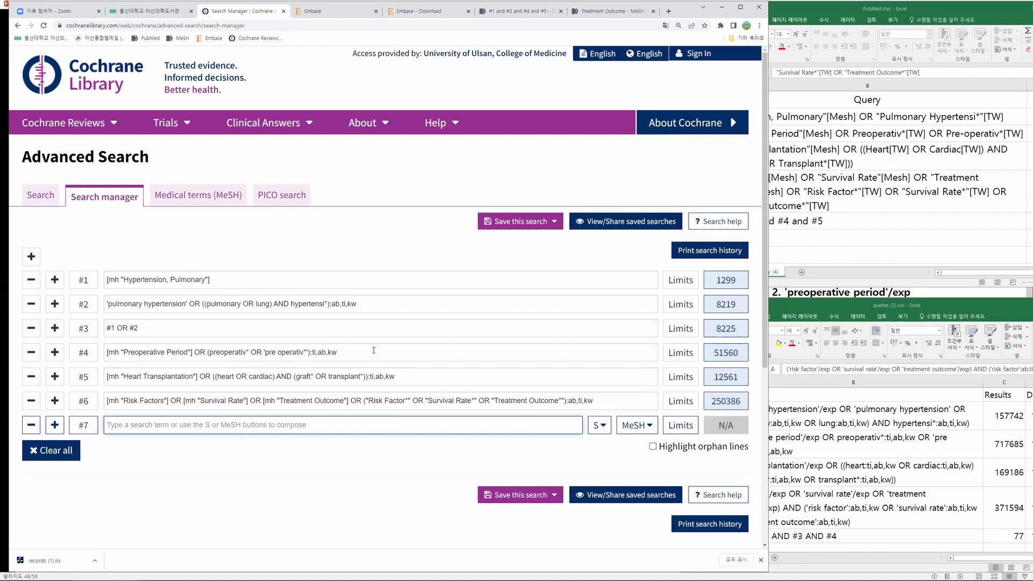
# Step: Replace the single-quoted 'pre operativ*' in line #4 with the double-quoted, hyphenated "pre-operativ*" and rerun the line
pyautogui.click(217, 351)
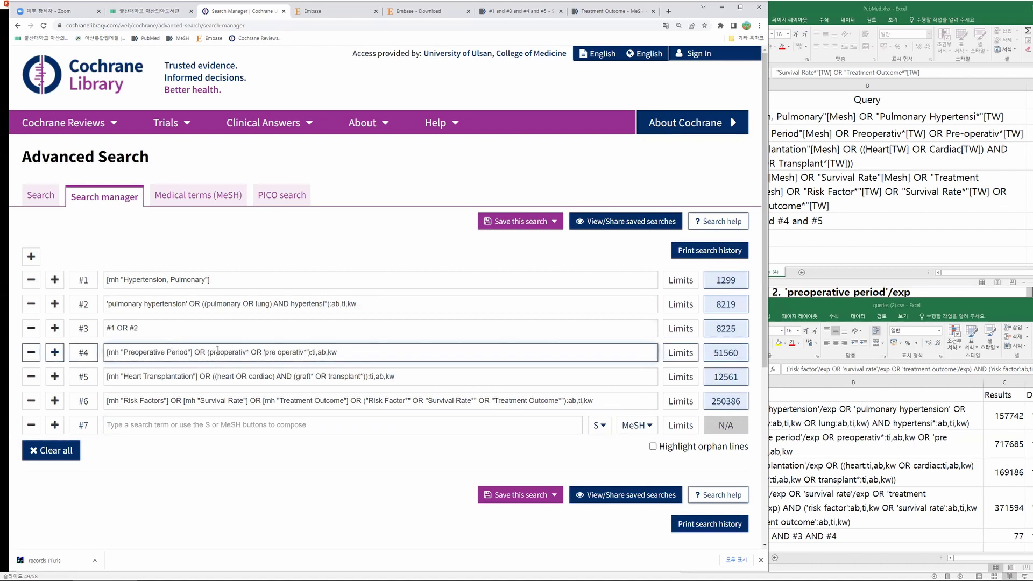
pyautogui.click(271, 352)
pyautogui.press('BackSpace')
pyautogui.write('-')
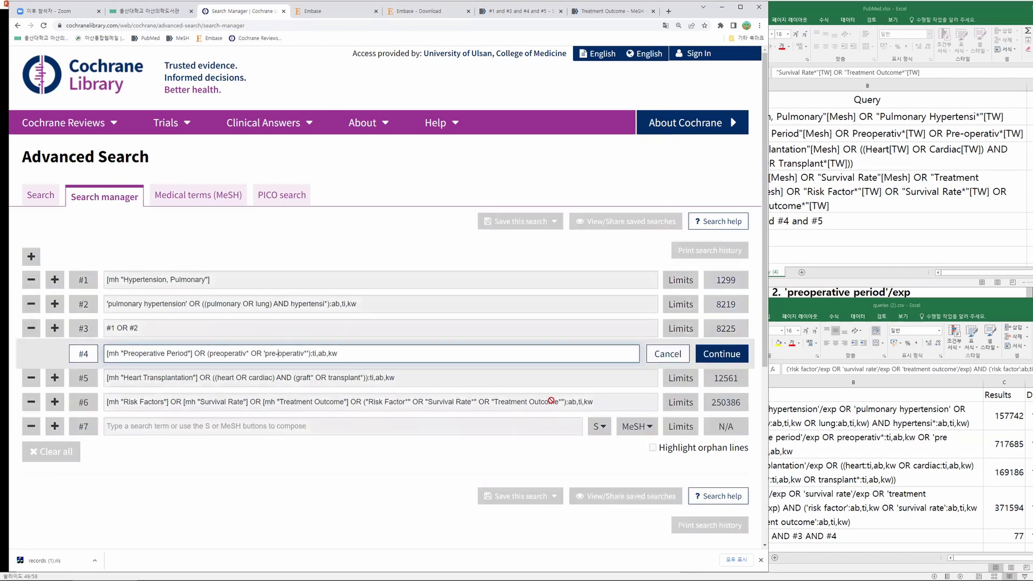
pyautogui.press('BackSpace')
pyautogui.write('"')
pyautogui.press('Right')
pyautogui.press('Right')
pyautogui.press('Right')
pyautogui.press('Right')
pyautogui.press('Right')
pyautogui.press('Right')
pyautogui.press('Right')
pyautogui.press('Right')
pyautogui.press('Right')
pyautogui.press('Right')
pyautogui.write('"')
pyautogui.click(725, 355)
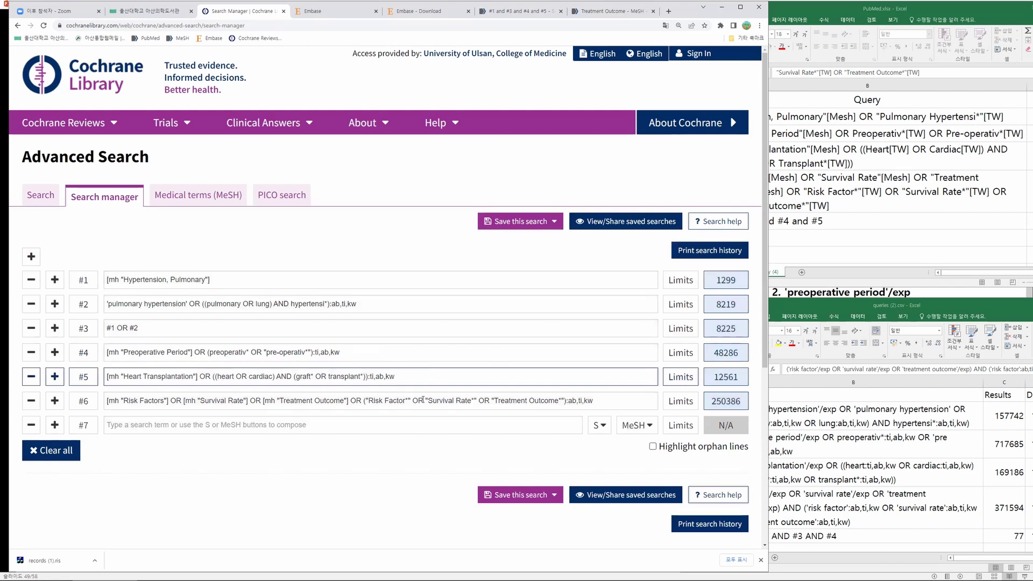
pyautogui.click(170, 427)
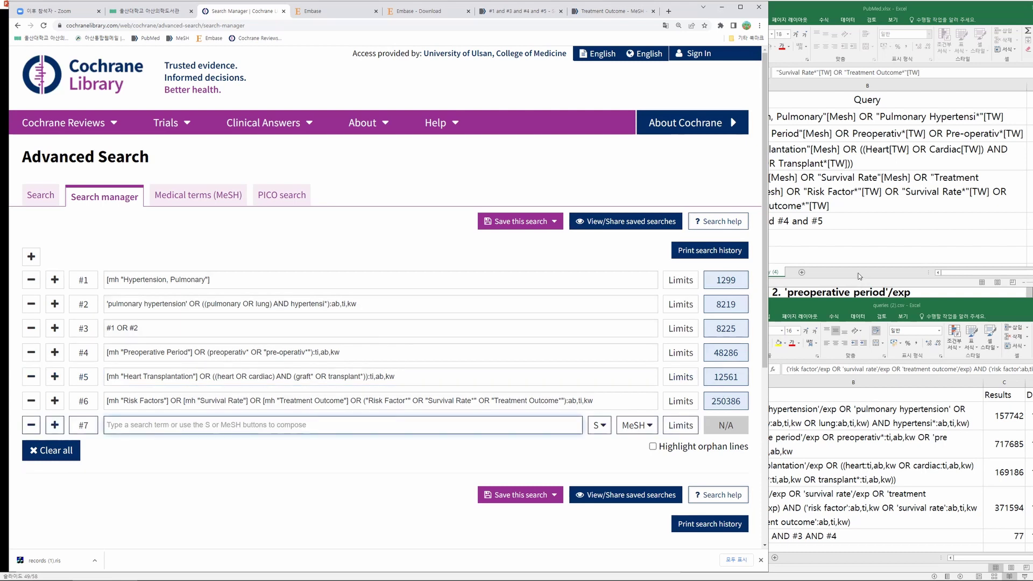
pyautogui.click(847, 247)
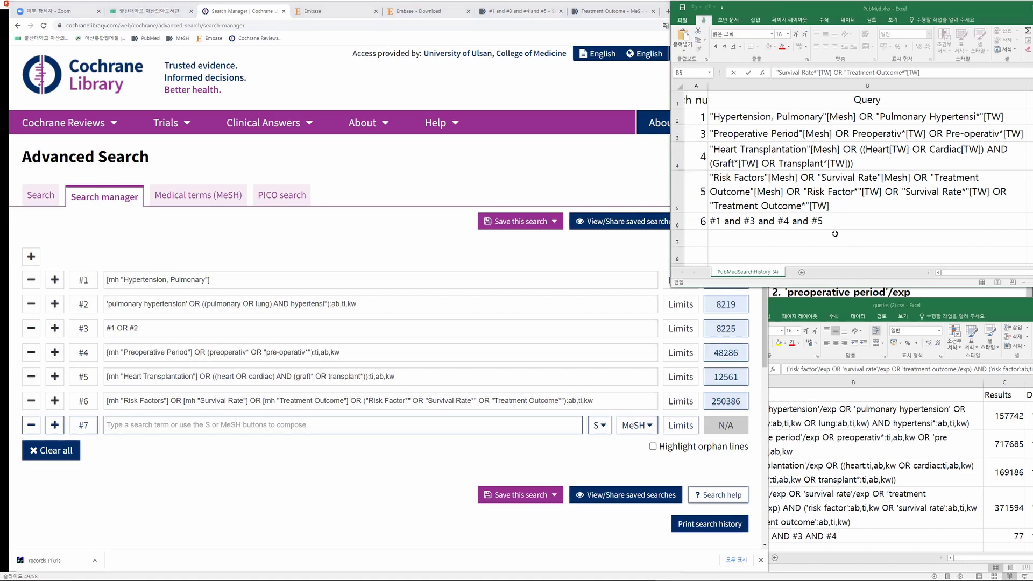
pyautogui.click(880, 224)
pyautogui.click(872, 203)
pyautogui.click(865, 492)
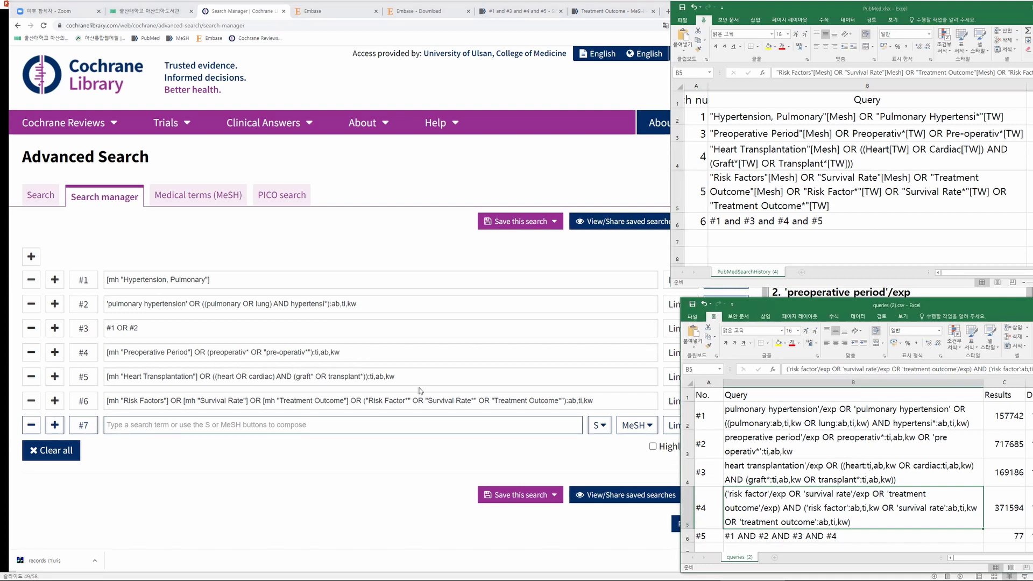
pyautogui.click(365, 353)
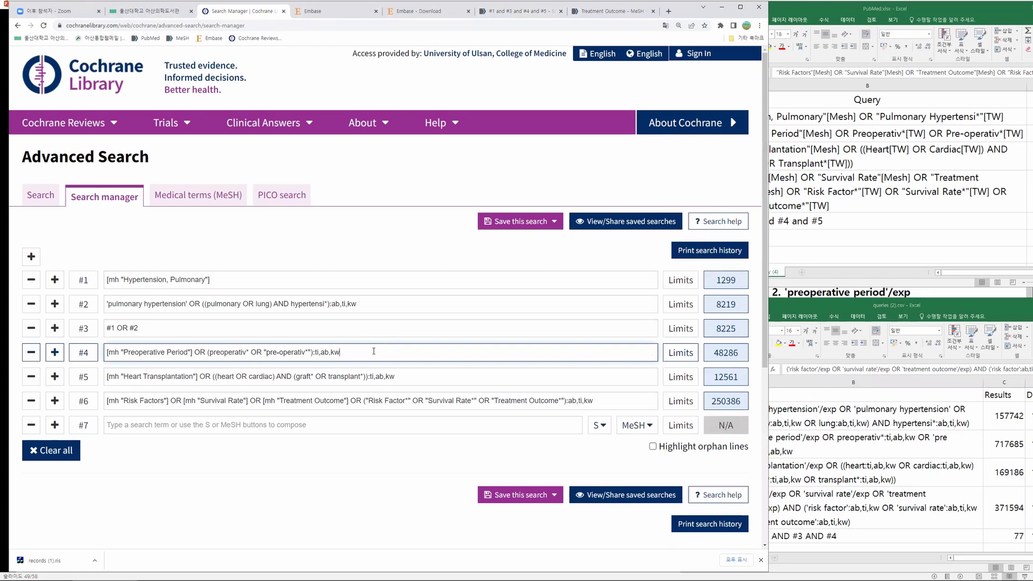
# Step: Combine the concept lines in line #7 as #3 and #4 and #5 and #6, and run it
pyautogui.click(266, 424)
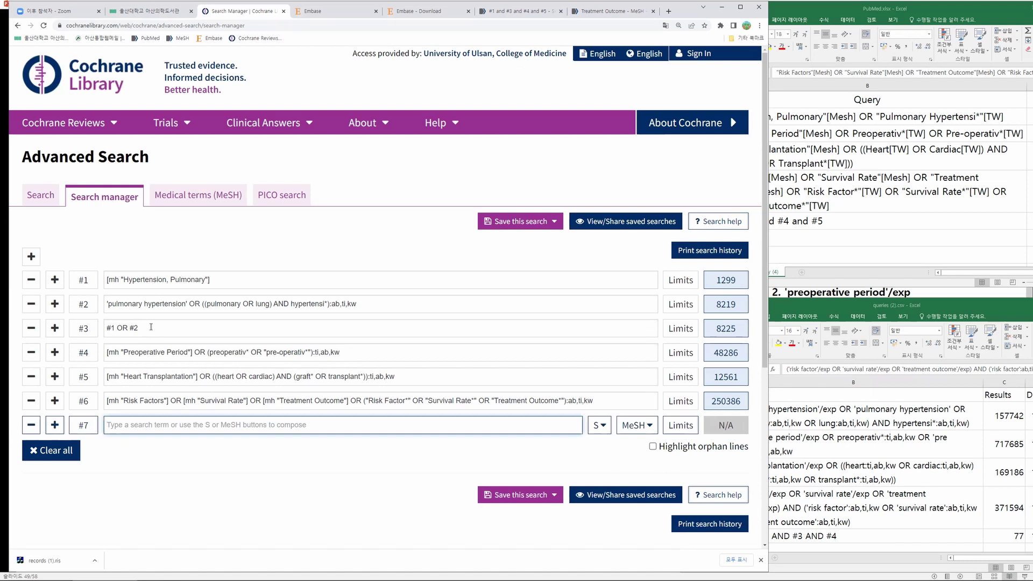
pyautogui.moveTo(151, 326); pyautogui.dragTo(106, 327)
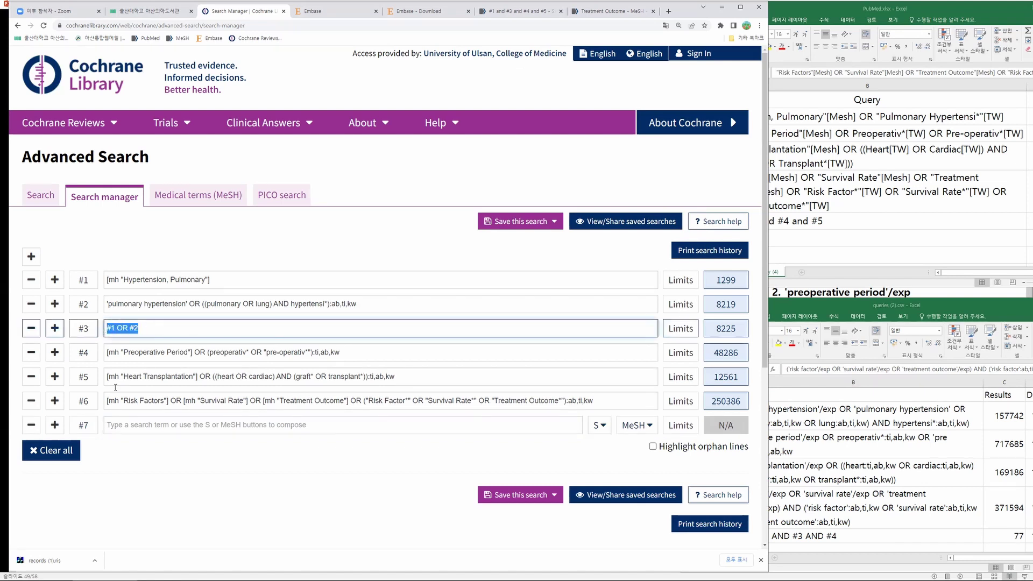
pyautogui.click(129, 425)
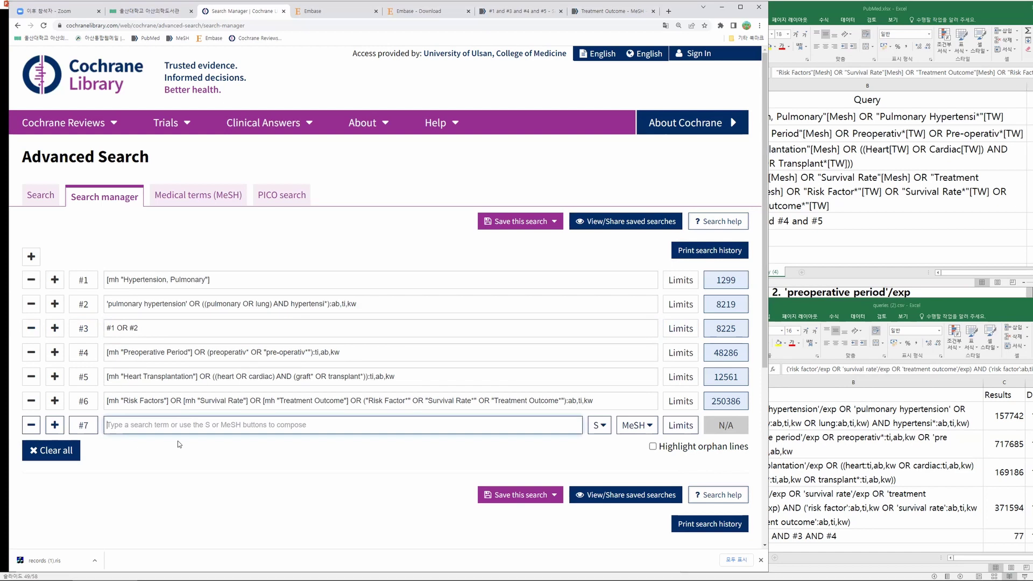
pyautogui.write('#3 and #4 and #5 and')
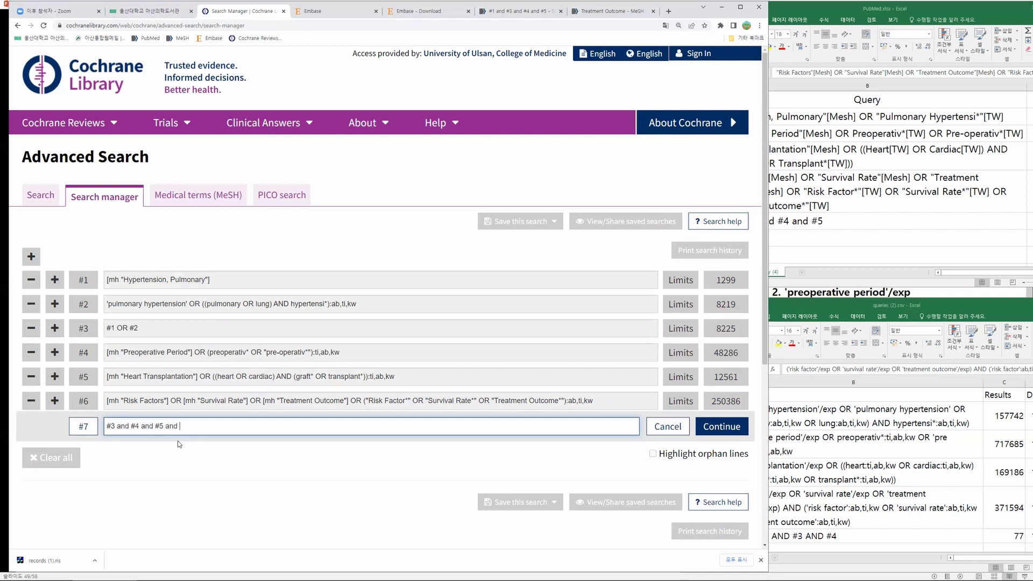
pyautogui.write(' #6')
pyautogui.press('Return')
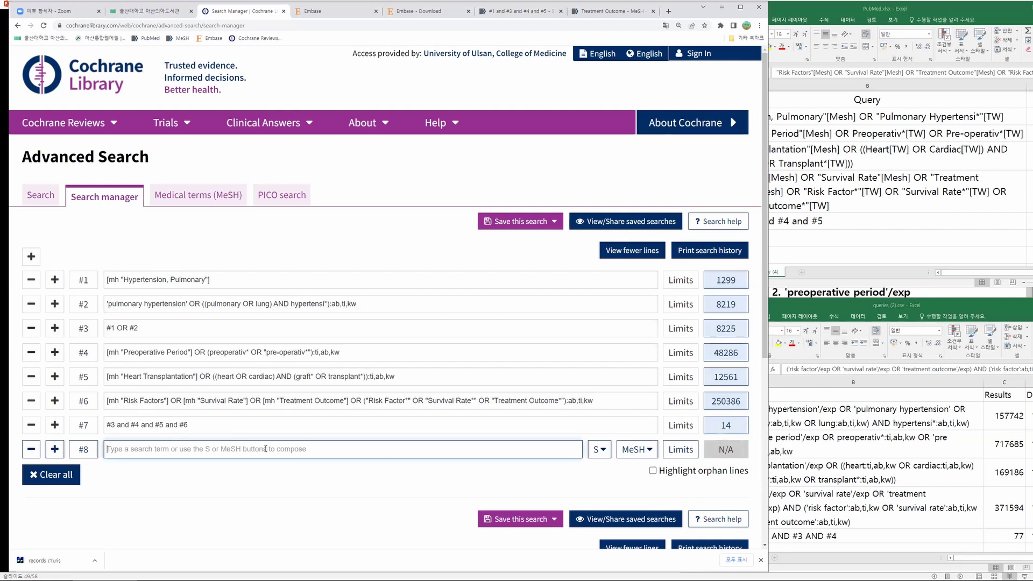
# Step: Enter the range-style combination {AND #3-#6} in line #8 and run it
pyautogui.write('(')
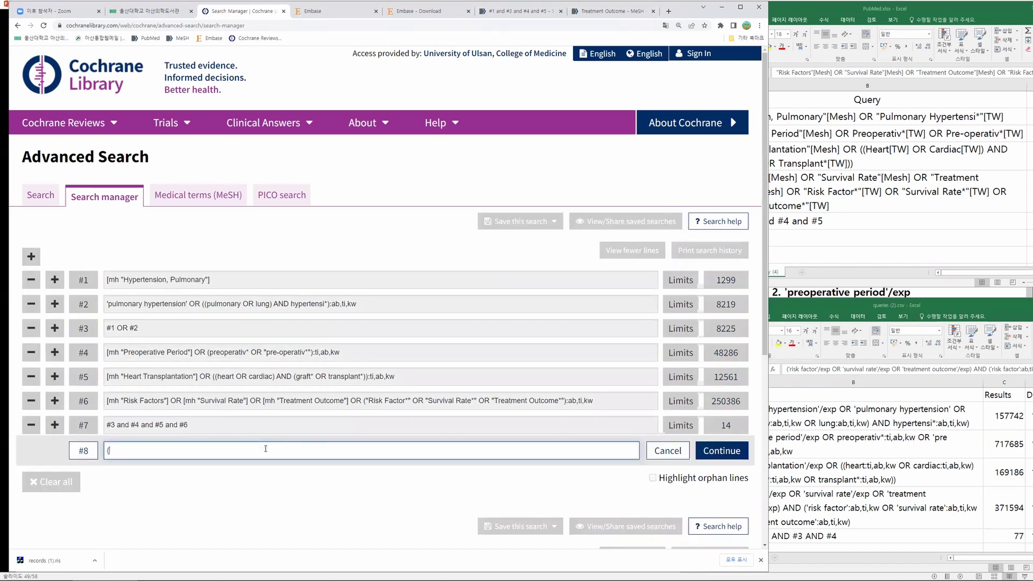
pyautogui.write('AND #3-#6')
pyautogui.press('Return')
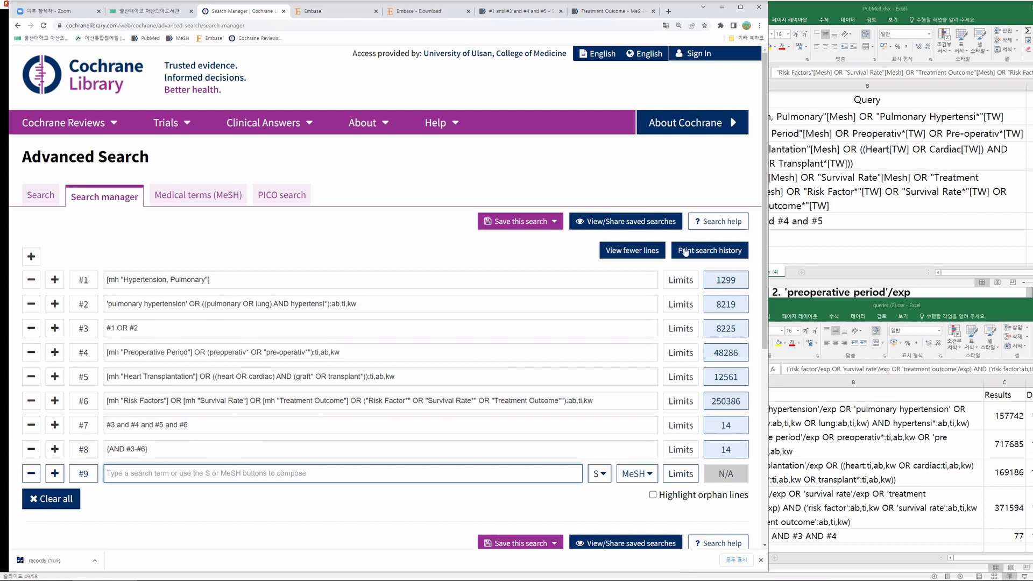
# Step: Export the search history as a text file, open it, and widen its window over the browser
pyautogui.click(721, 251)
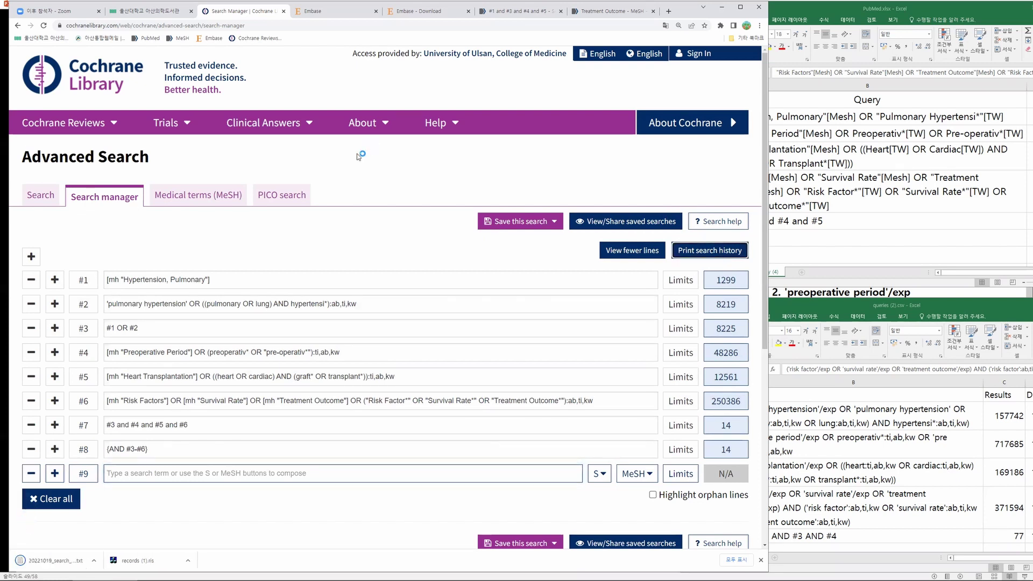
pyautogui.click(46, 563)
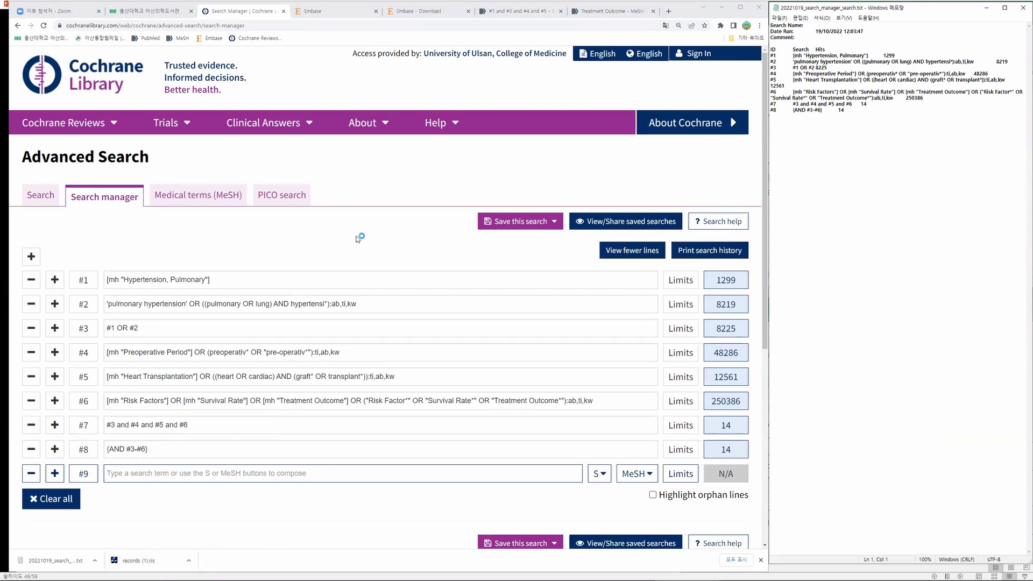
pyautogui.moveTo(911, 11); pyautogui.dragTo(473, 78)
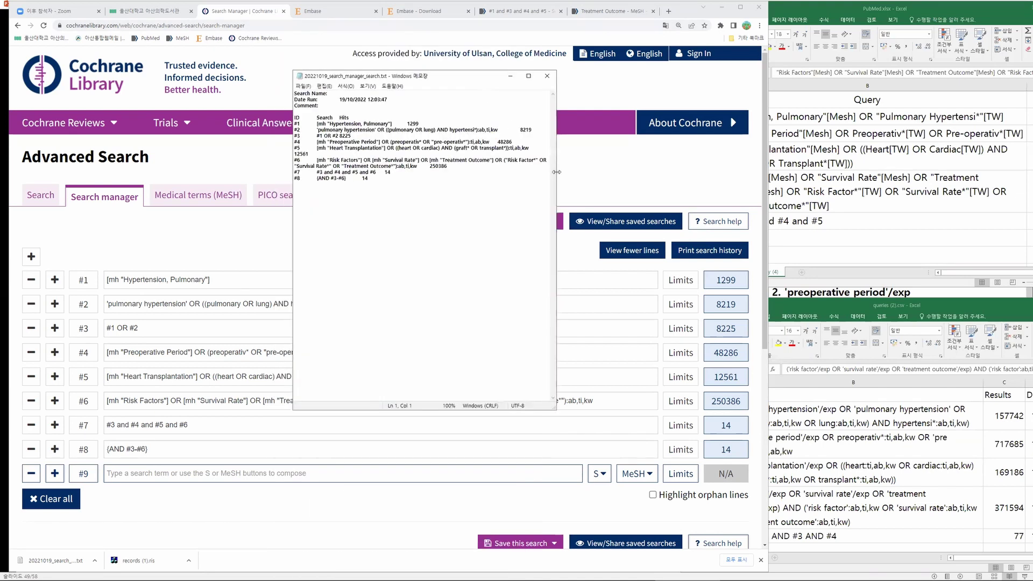
pyautogui.moveTo(557, 172); pyautogui.dragTo(642, 172)
pyautogui.click(486, 116)
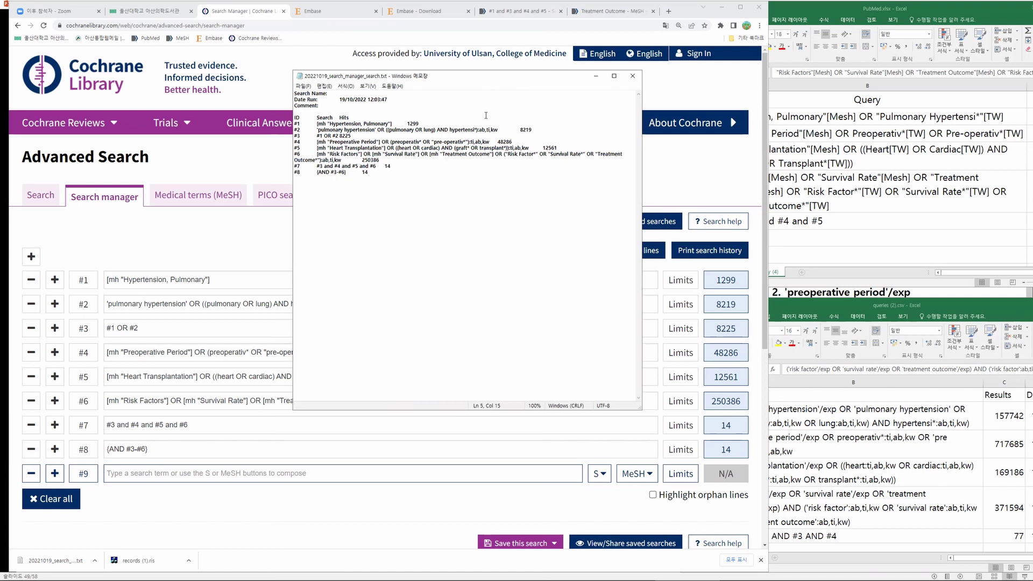
pyautogui.hotkey('ctrl', 'a')
pyautogui.write('+')
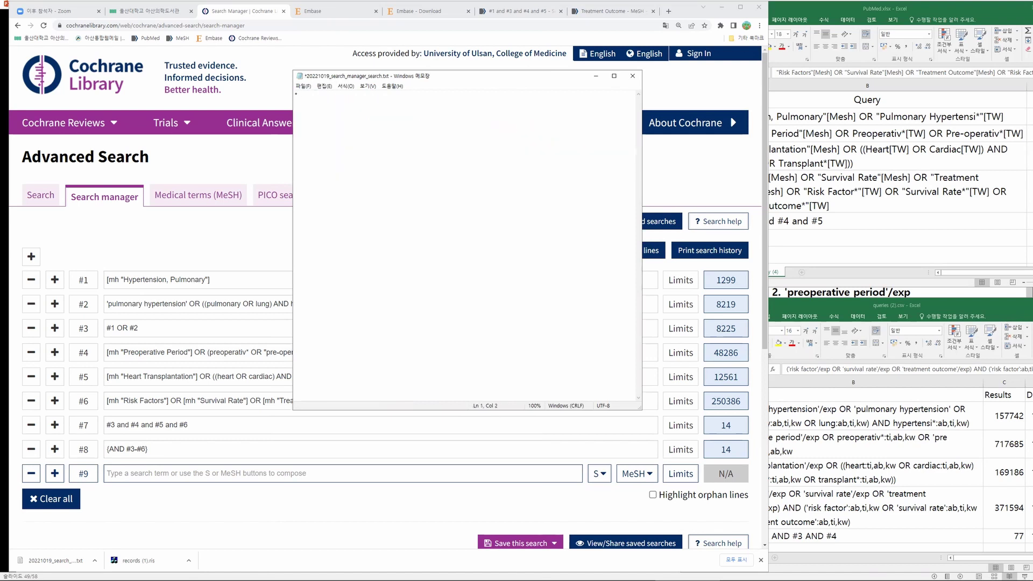
pyautogui.hotkey('ctrl', 'z')
pyautogui.click(521, 172)
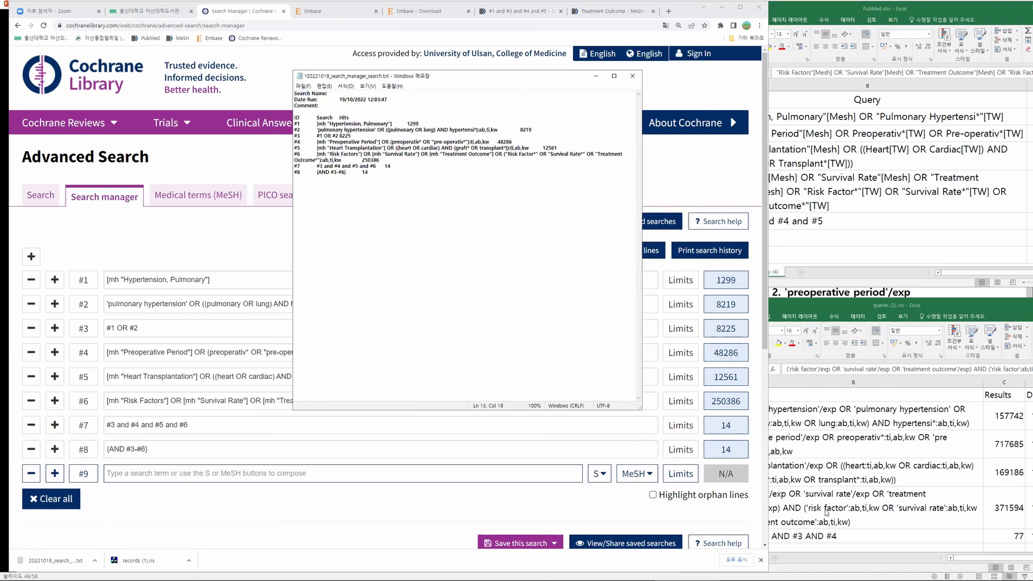
# Step: Place the queries (2).csv workbook beside the exported text file and add a new sheet to it
pyautogui.click(861, 300)
pyautogui.moveTo(842, 305); pyautogui.dragTo(714, 129)
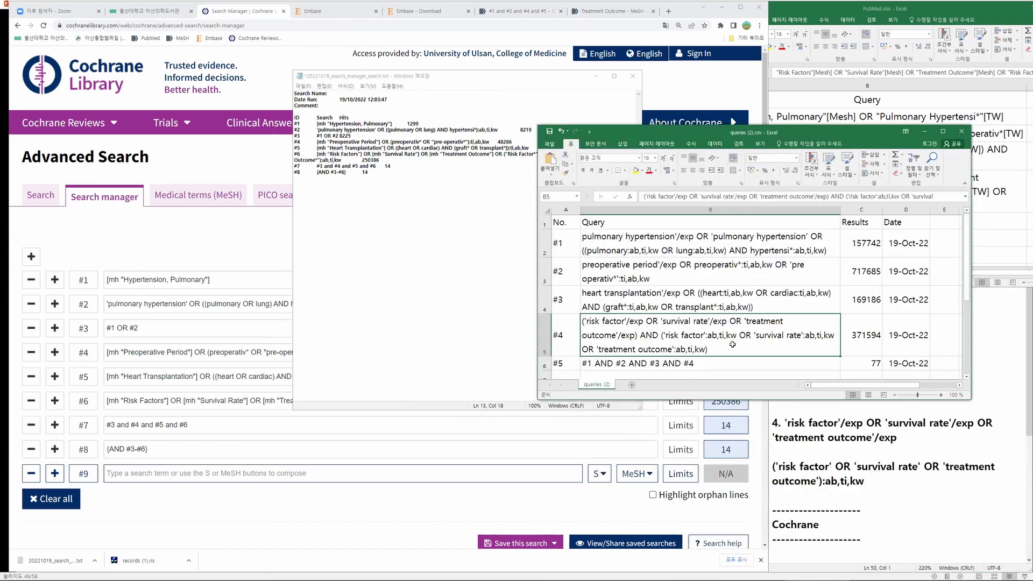
pyautogui.click(633, 386)
# Step: Copy the ID, Search and Hits lines #1 to #8 from the text file into the new sheet at A1 and widen column B
pyautogui.click(428, 132)
pyautogui.moveTo(370, 173); pyautogui.dragTo(282, 124)
pyautogui.click(810, 251)
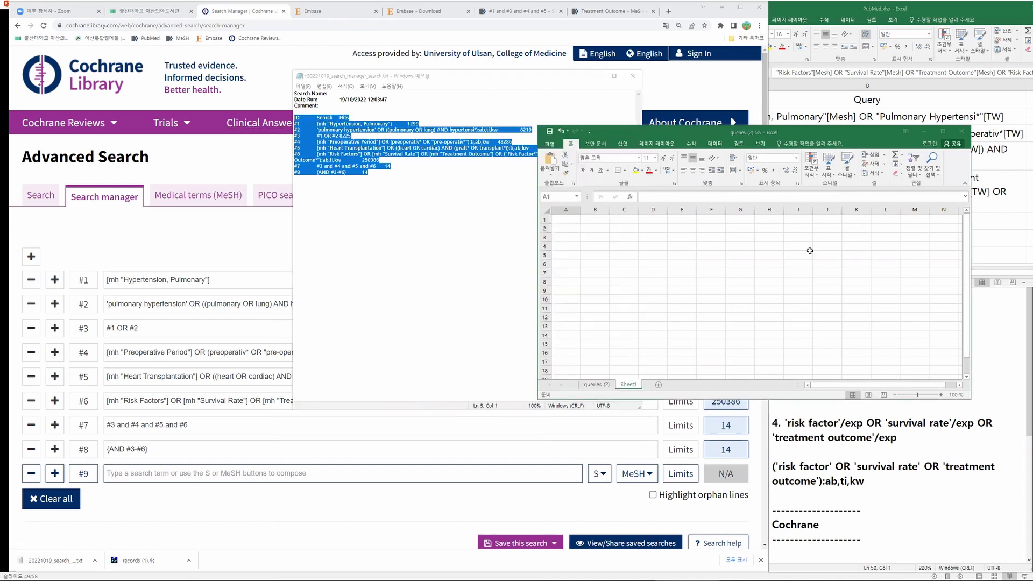
pyautogui.click(585, 219)
pyautogui.click(571, 219)
pyautogui.hotkey('ctrl', 'v')
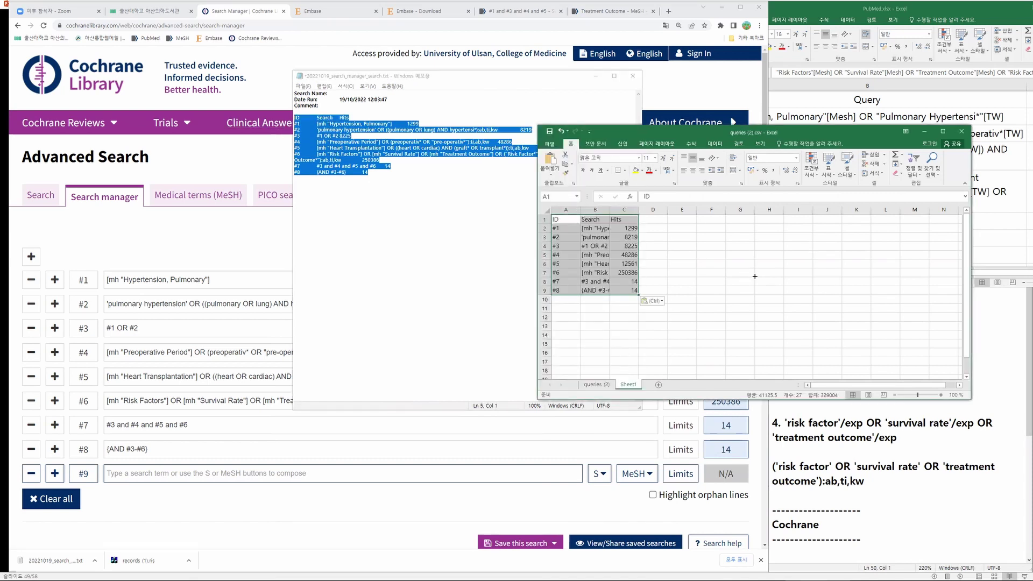
pyautogui.click(594, 210)
pyautogui.moveTo(610, 210); pyautogui.dragTo(797, 208)
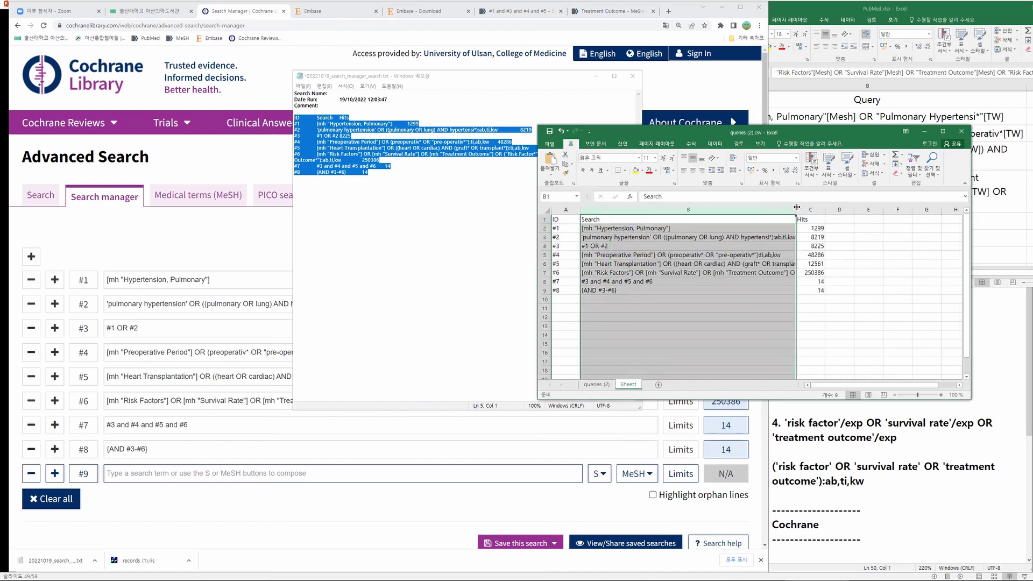
# Step: Rename the new sheet Cochrane
pyautogui.rightClick(631, 385)
pyautogui.click(659, 409)
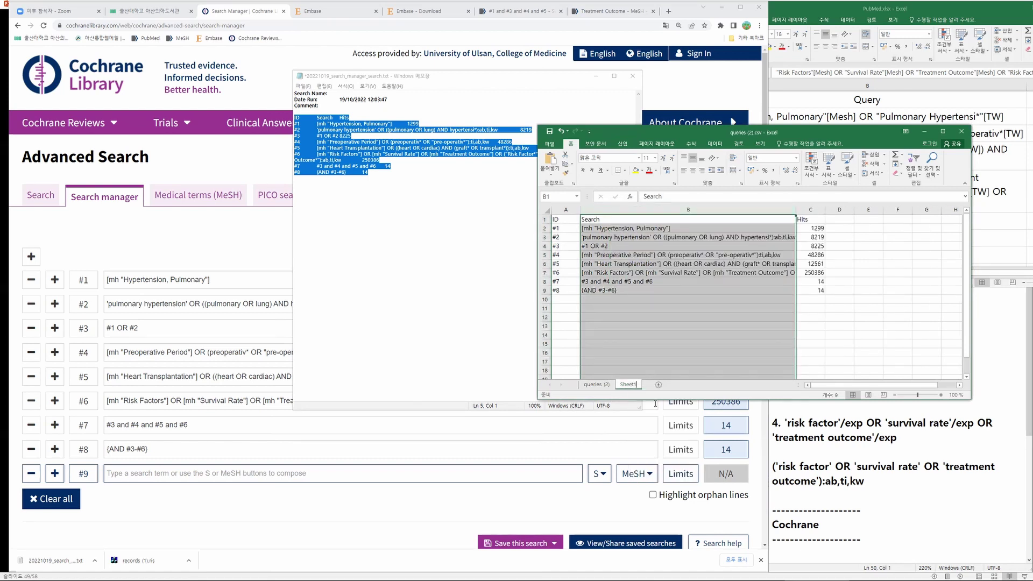
pyautogui.write('Cochran')
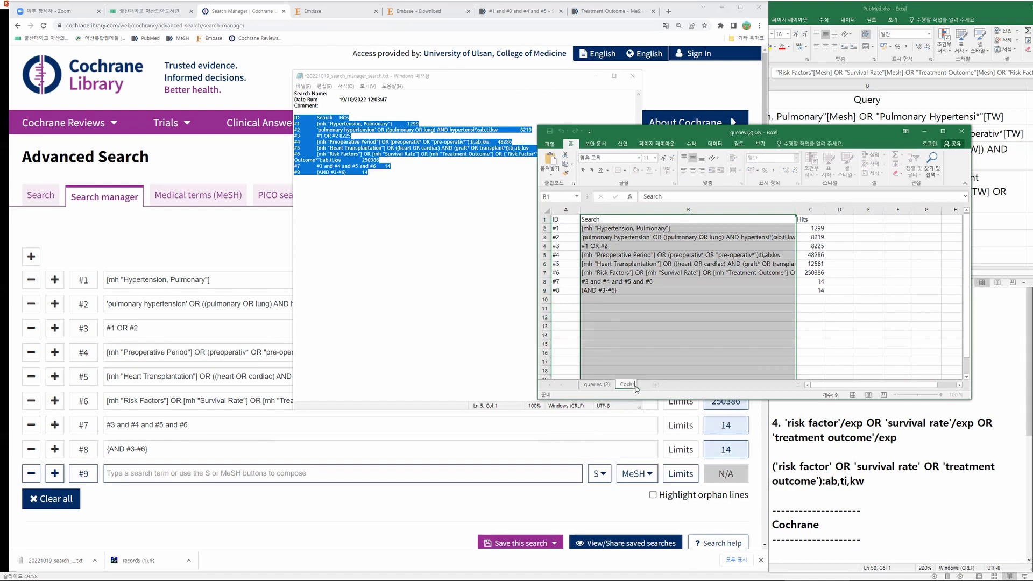
pyautogui.write('e')
pyautogui.press('Return')
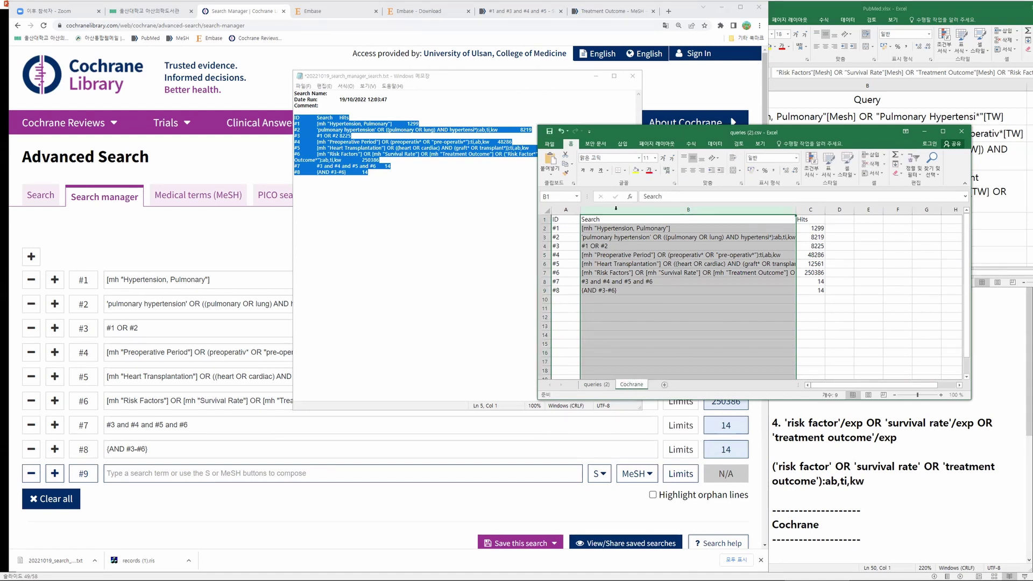
# Step: Save the queries (2) workbook as an Excel workbook (*.xlsx) named 검색식 in the Down folder inside 교육
pyautogui.click(549, 144)
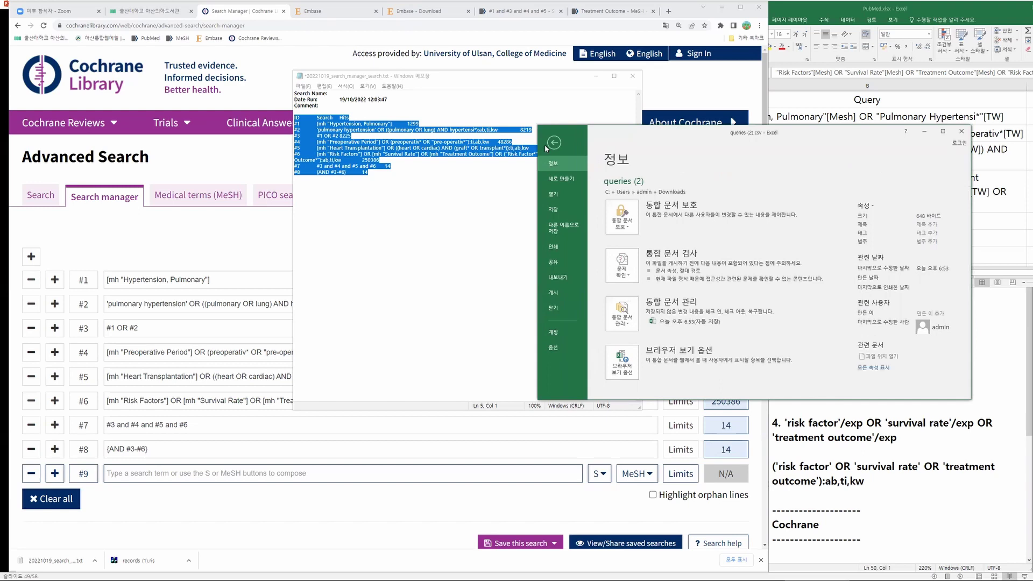
pyautogui.click(559, 226)
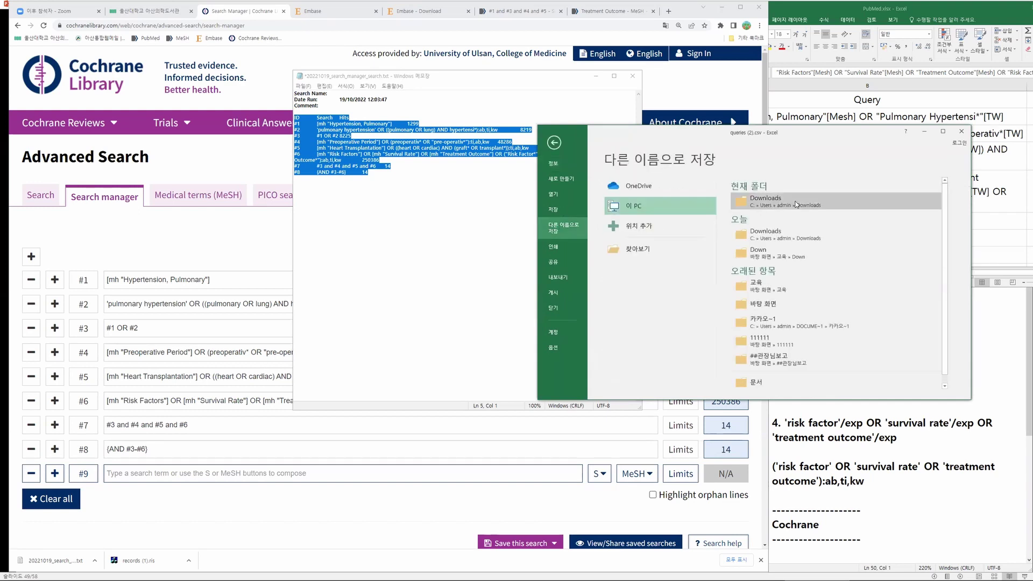
pyautogui.click(796, 204)
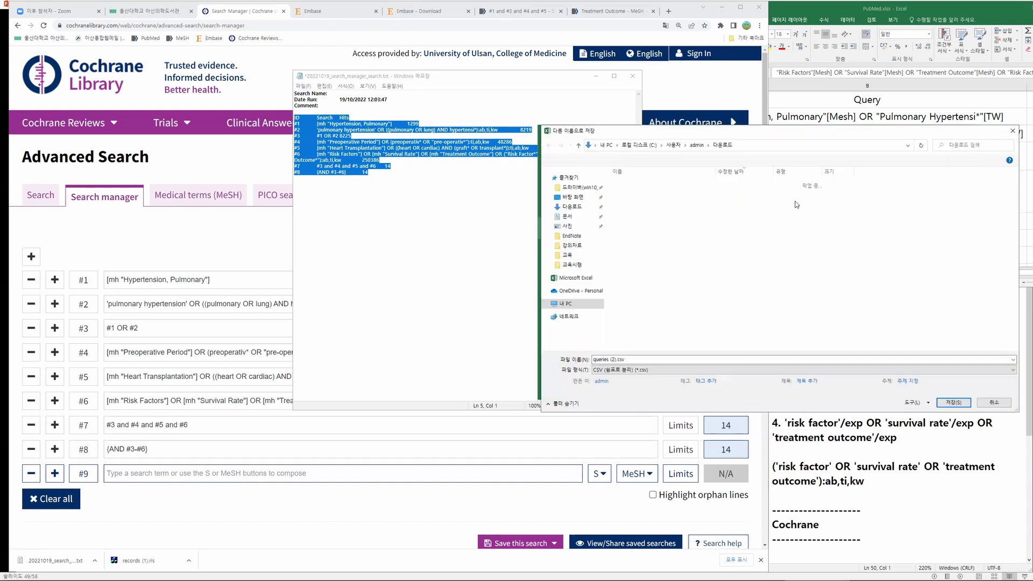
pyautogui.click(571, 201)
pyautogui.doubleClick(627, 183)
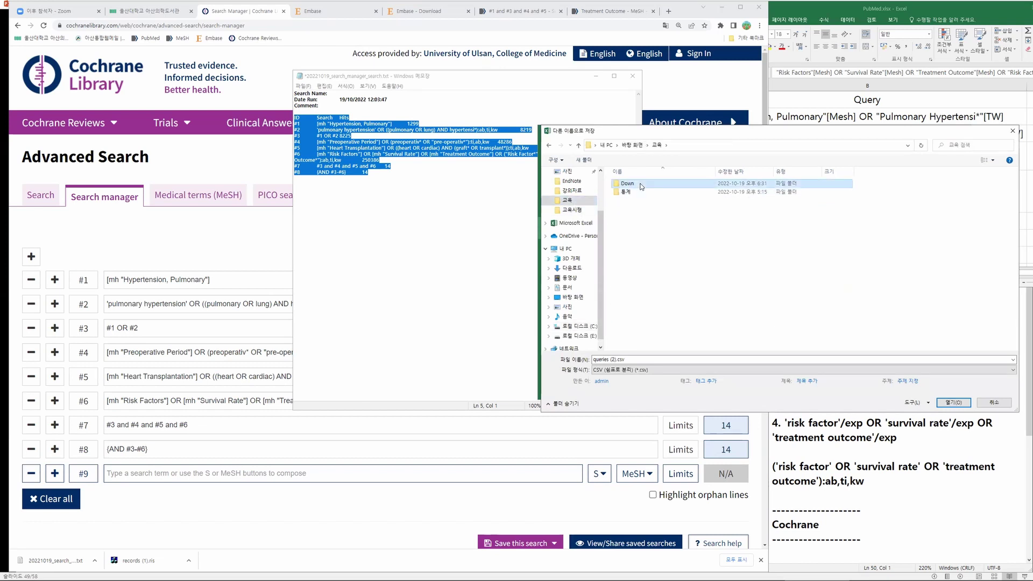
pyautogui.click(639, 370)
pyautogui.click(639, 383)
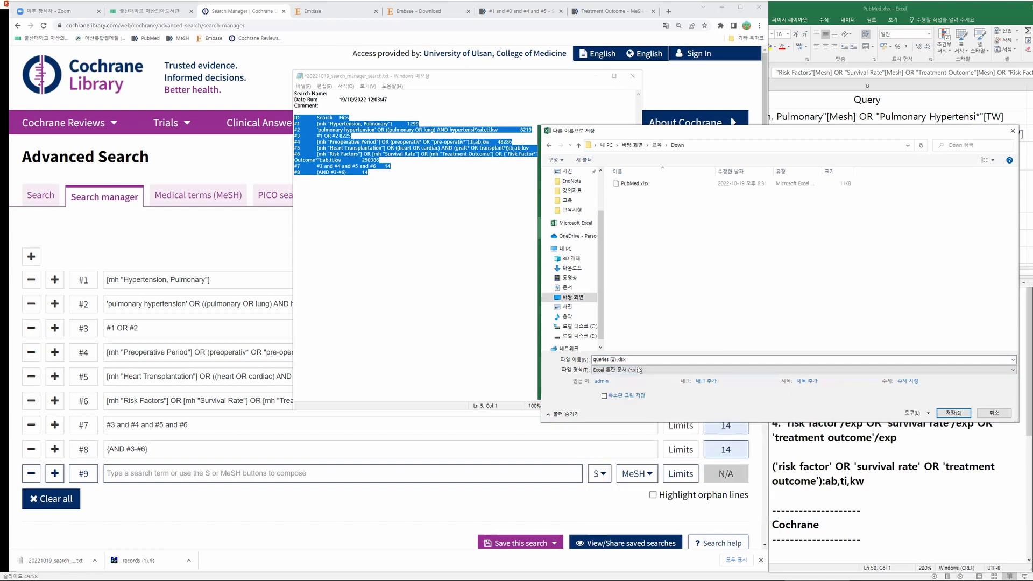
pyautogui.click(638, 359)
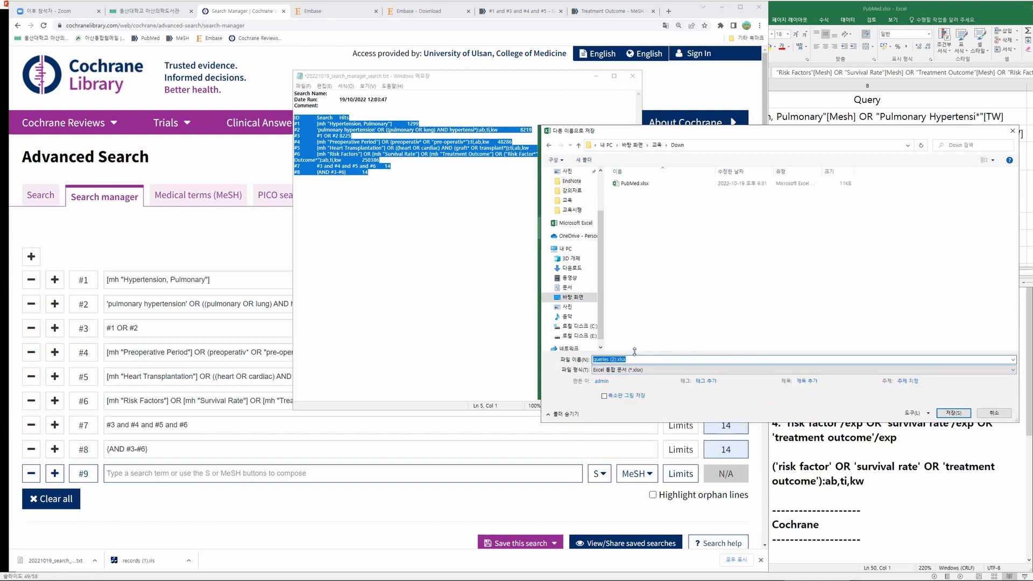
pyautogui.write('검ㅅ색ㅅㅣ')
pyautogui.press('Return')
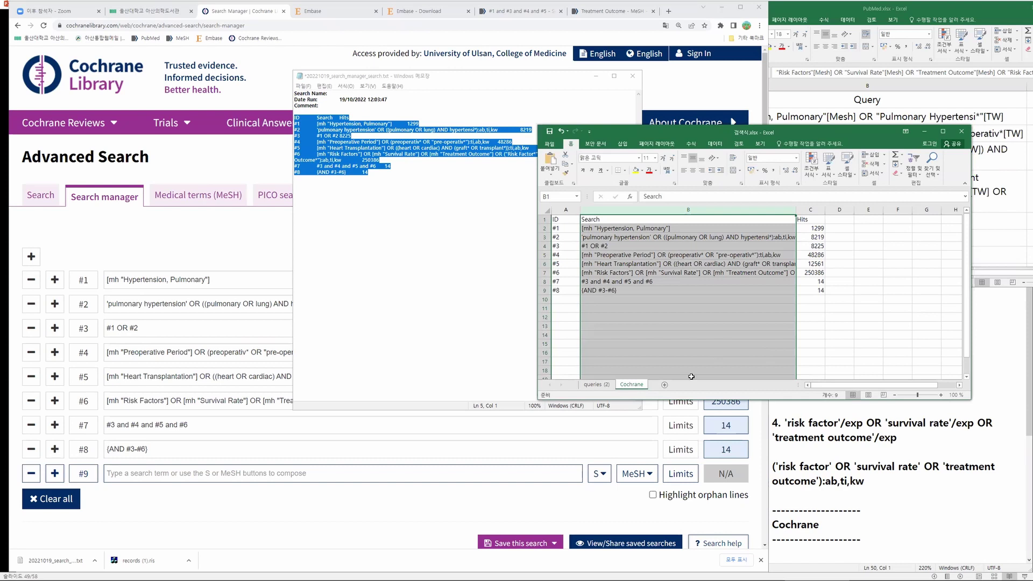
# Step: Check the queries (2) and Cochrane sheets of the workbook and move its window clear of the text file
pyautogui.click(592, 386)
pyautogui.click(624, 386)
pyautogui.click(658, 335)
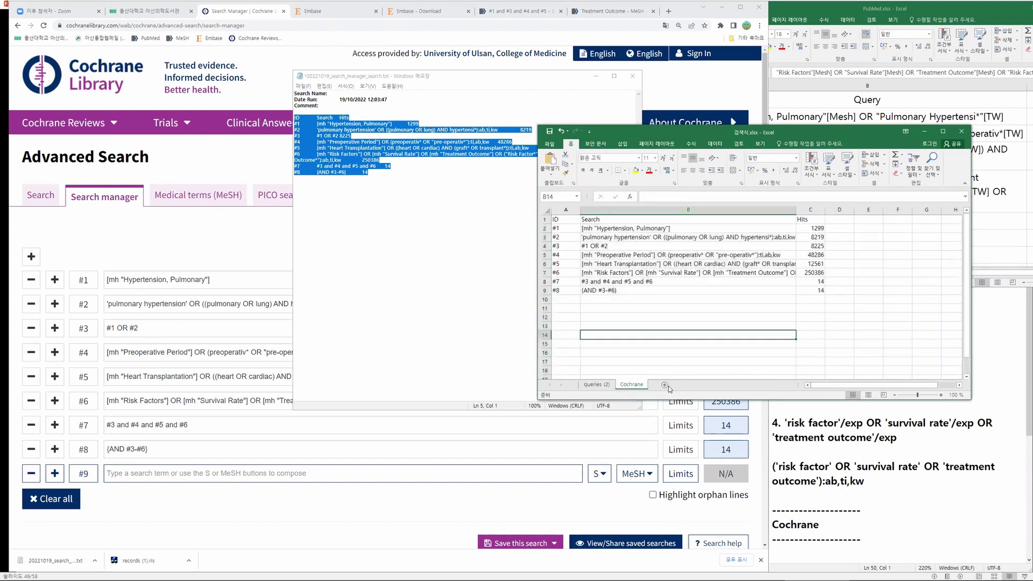
pyautogui.click(605, 386)
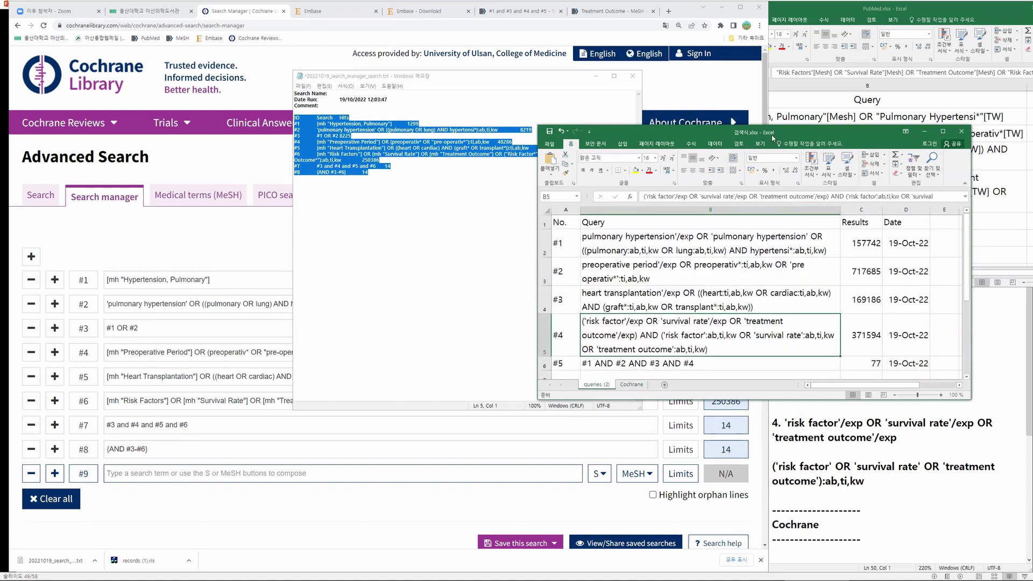
pyautogui.moveTo(791, 132); pyautogui.dragTo(863, 178)
pyautogui.click(705, 431)
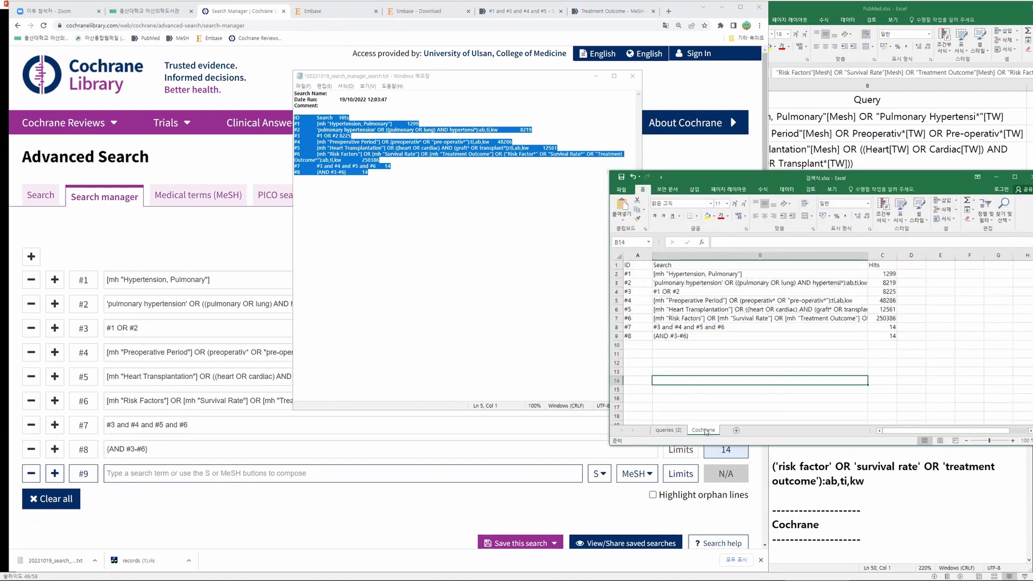
pyautogui.click(767, 352)
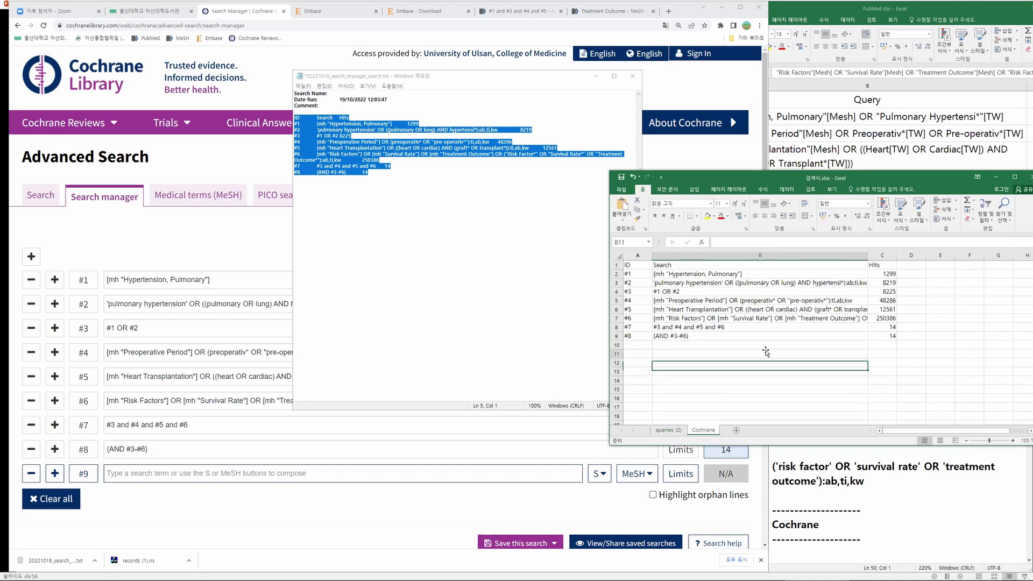
# Step: Close the exported search history text file without saving its changes and return to the Cochrane search manager
pyautogui.click(633, 76)
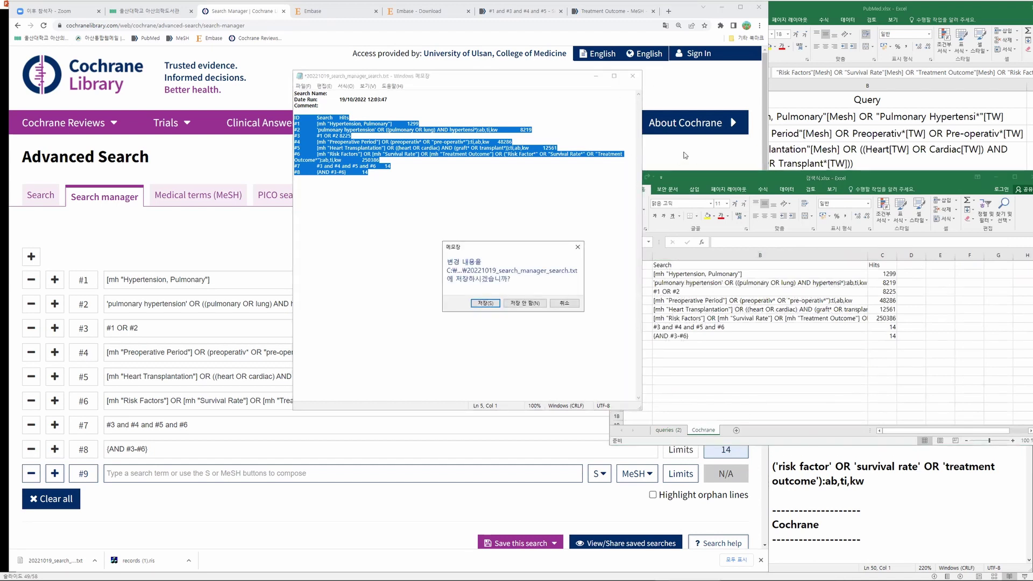
pyautogui.click(521, 300)
pyautogui.click(708, 148)
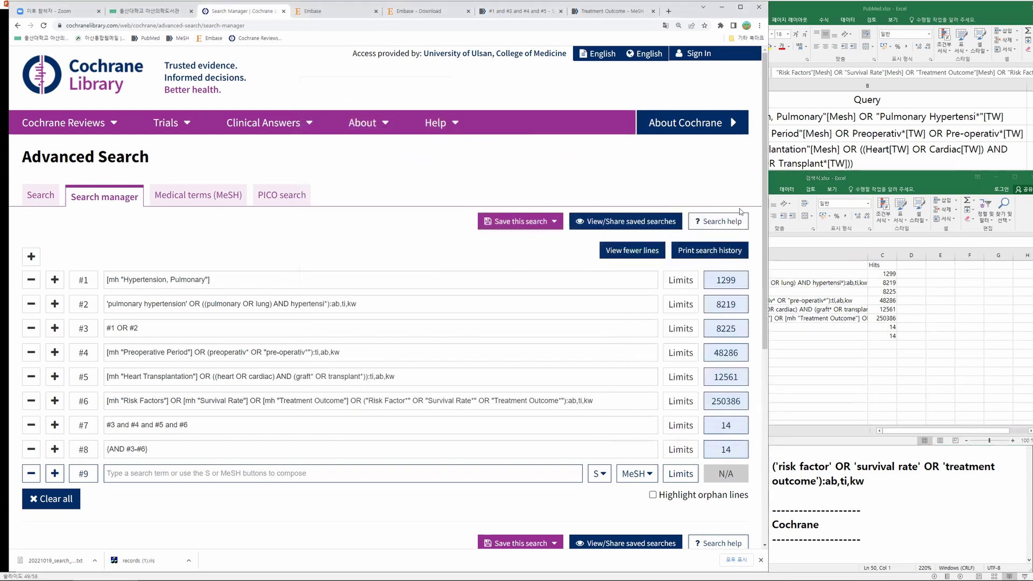
# Step: Display the results of search line #8 and bring the list of matching trials into view
pyautogui.scroll(-3, 729, 323)
pyautogui.click(726, 288)
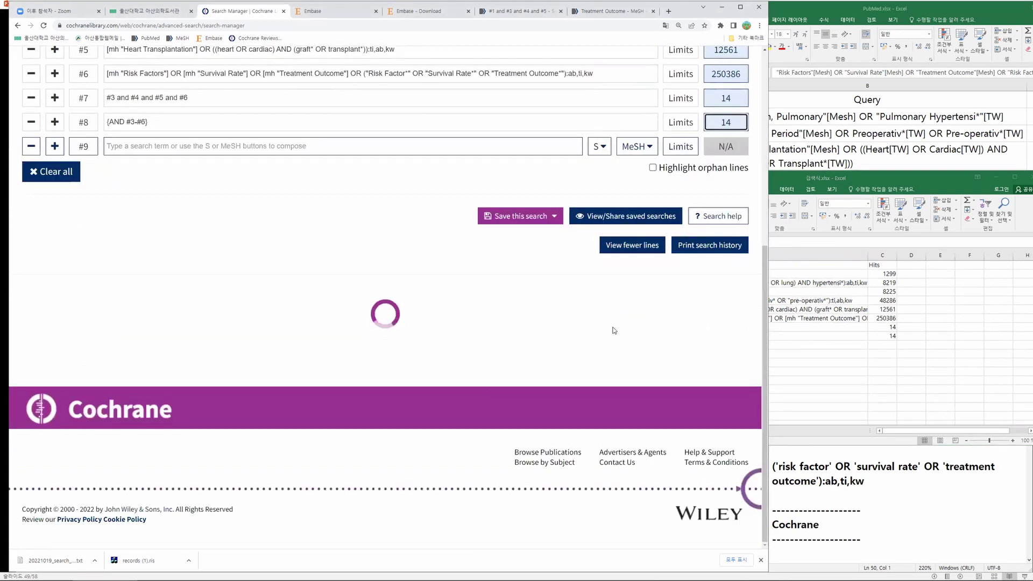
pyautogui.scroll(-5, 589, 324)
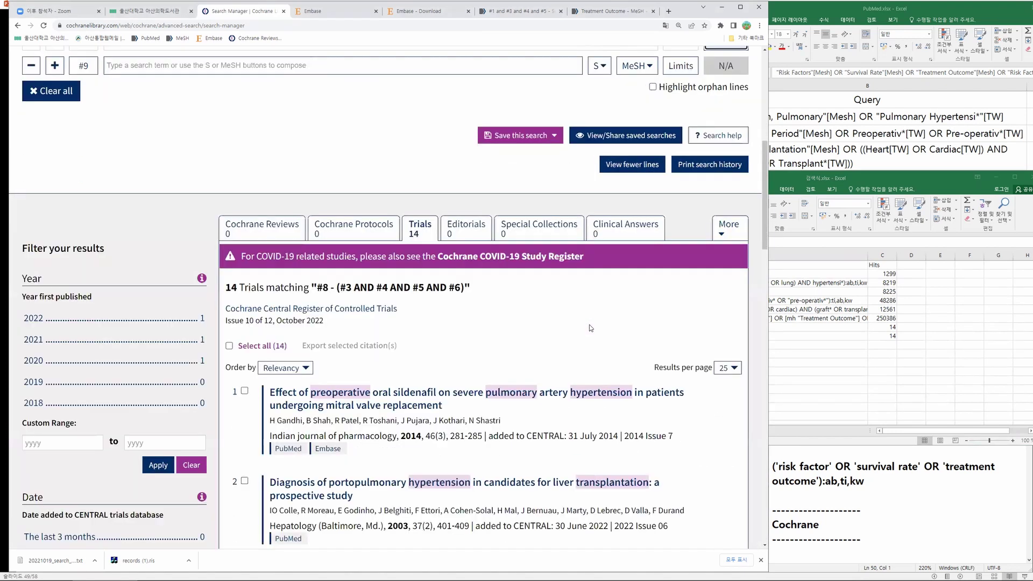
pyautogui.scroll(2, 592, 321)
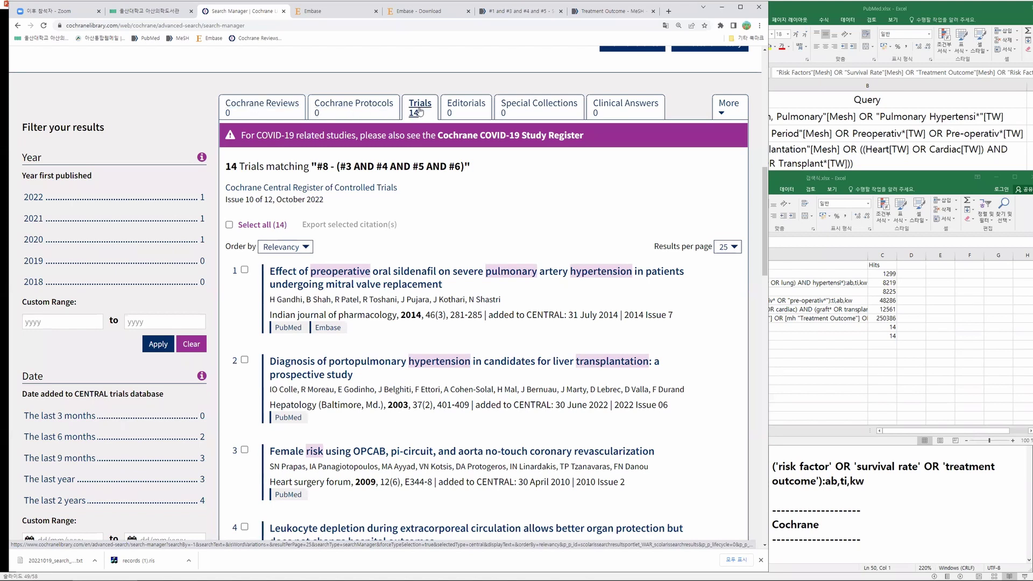
# Step: Select all trials in the results and download their citations in RIS (EndNote) format with abstracts included
pyautogui.click(229, 225)
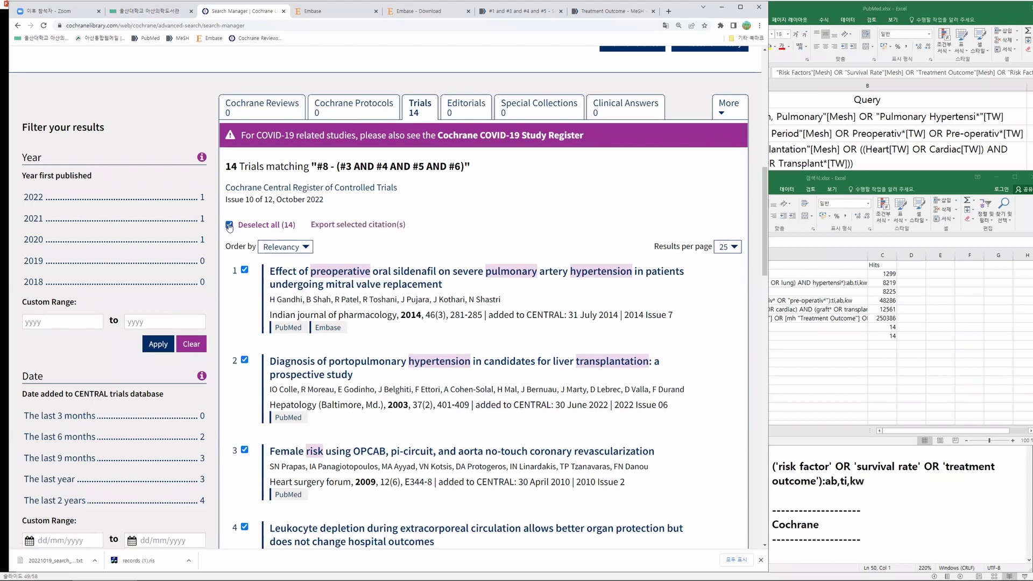
pyautogui.click(289, 248)
pyautogui.click(290, 248)
pyautogui.click(379, 225)
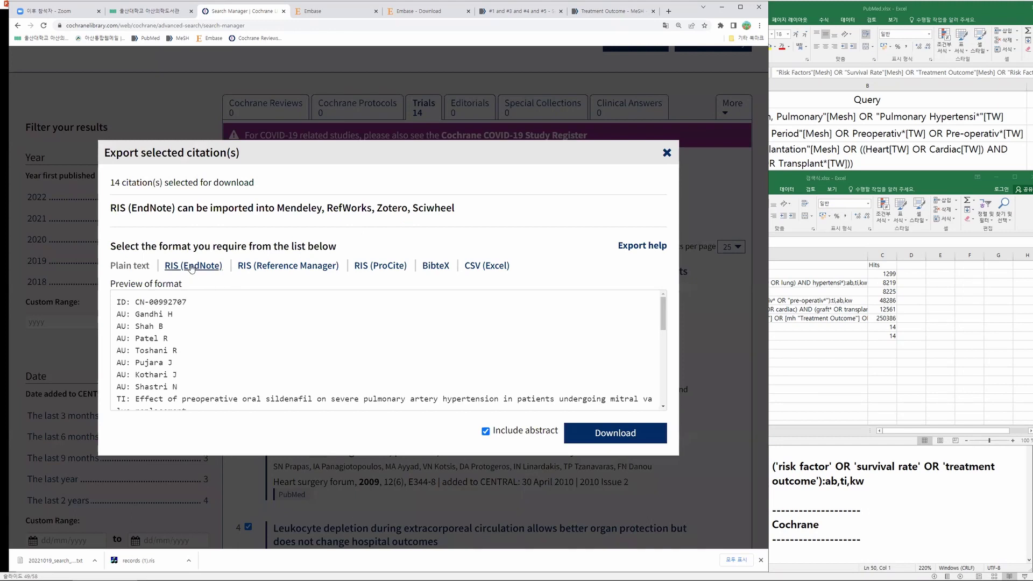
pyautogui.click(192, 266)
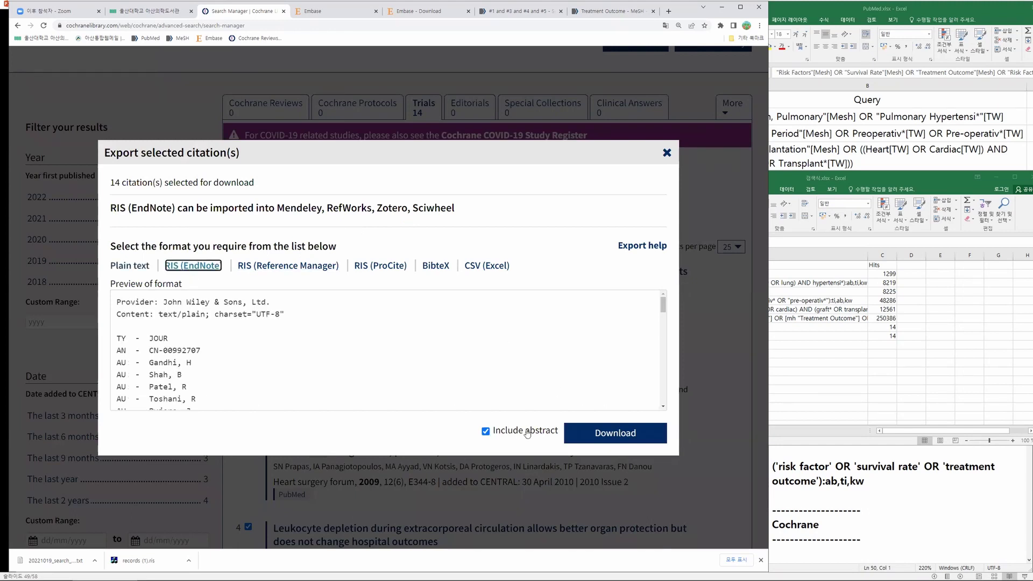
pyautogui.click(594, 437)
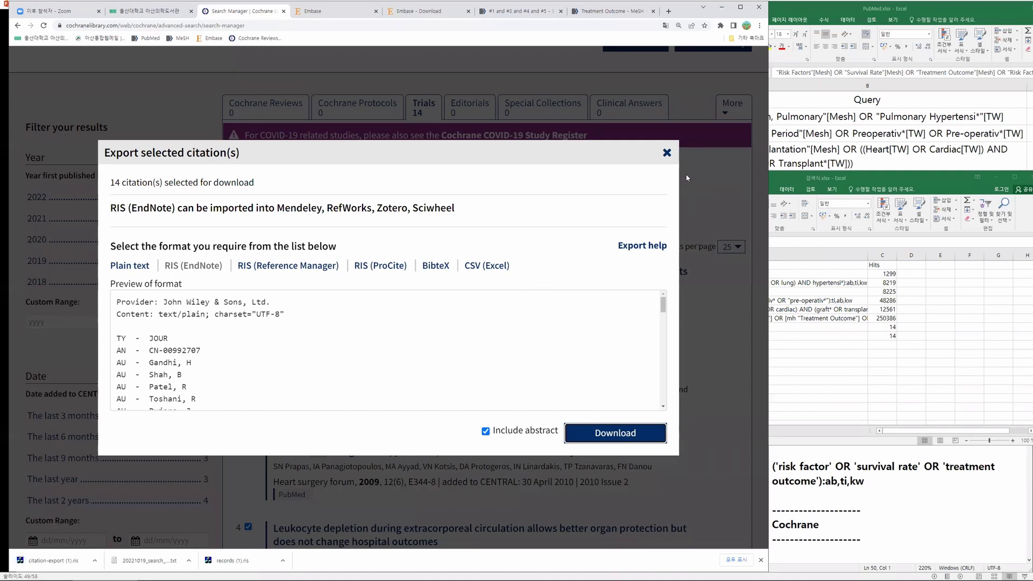
pyautogui.click(668, 154)
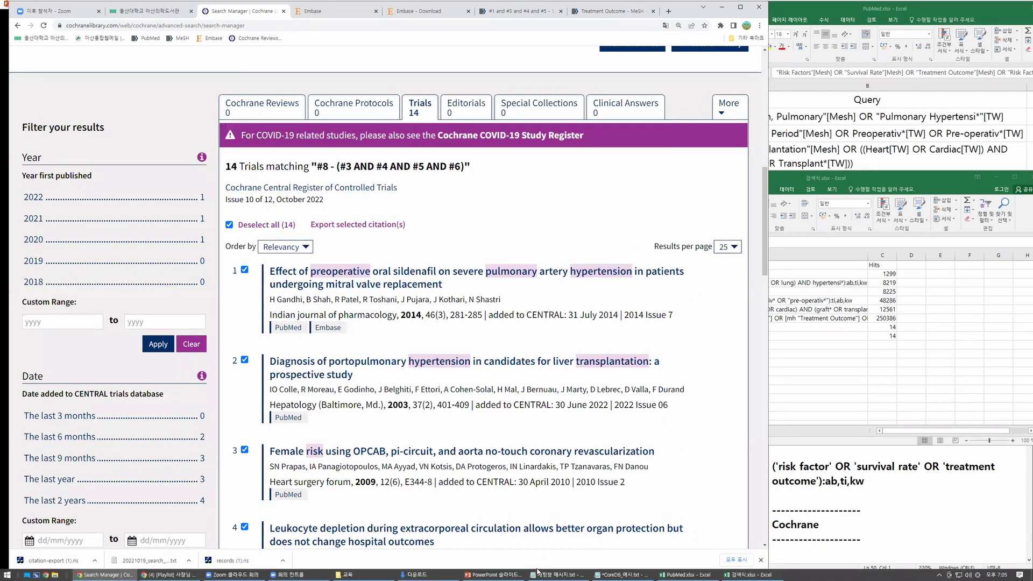
pyautogui.click(501, 574)
pyautogui.click(539, 344)
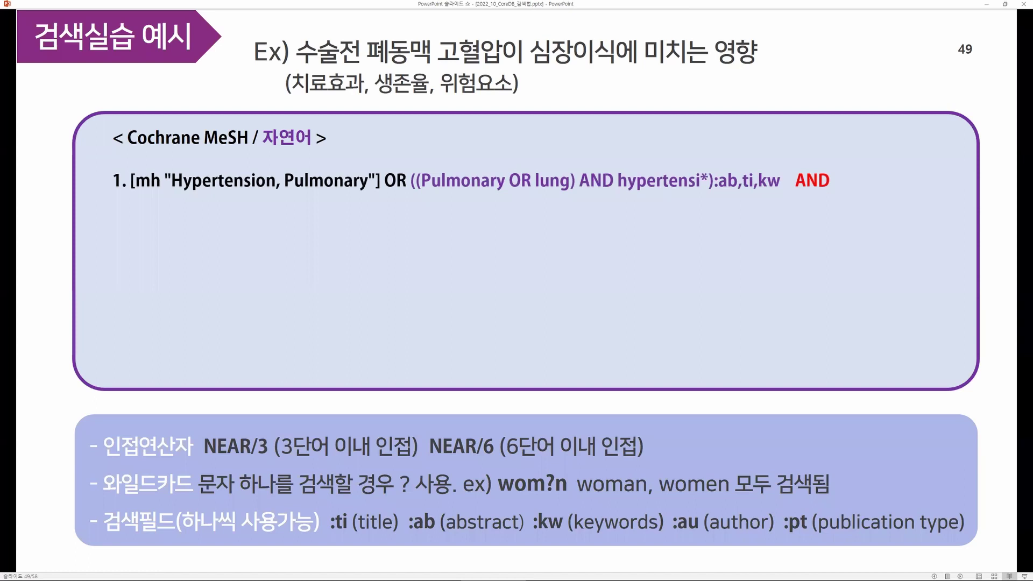
pyautogui.press('Right')
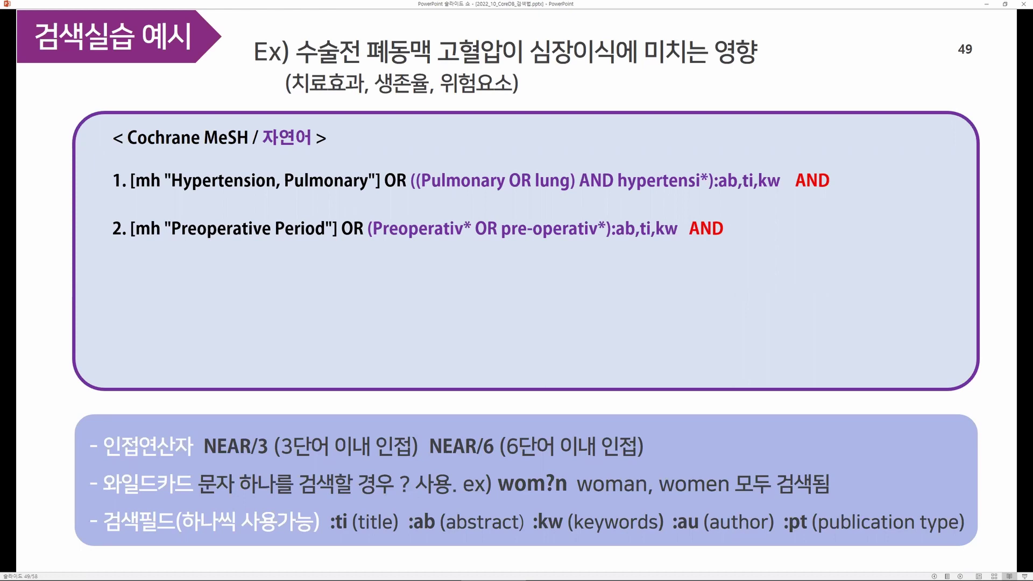
pyautogui.press('Right')
pyautogui.press('Right')
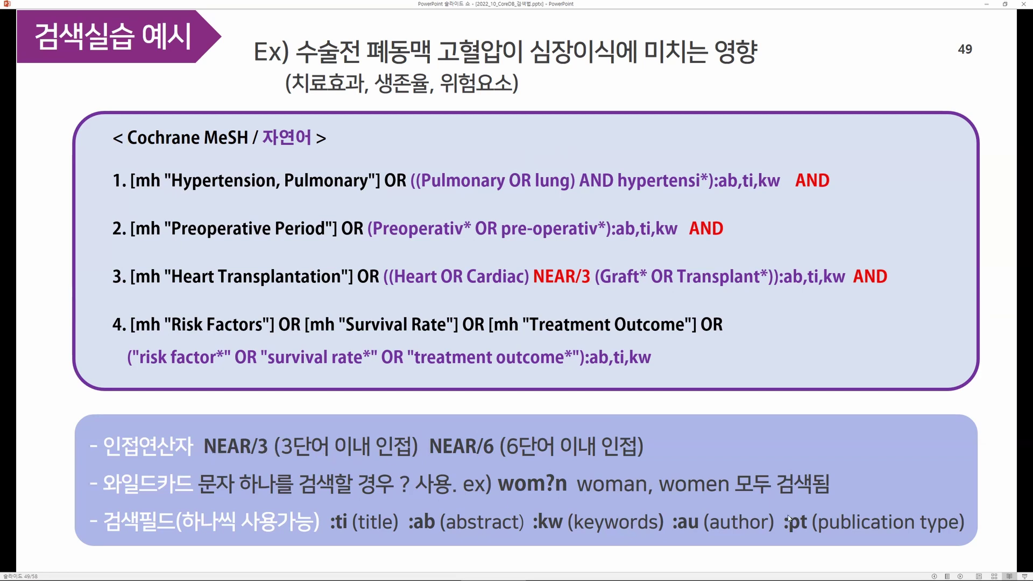
pyautogui.click(881, 444)
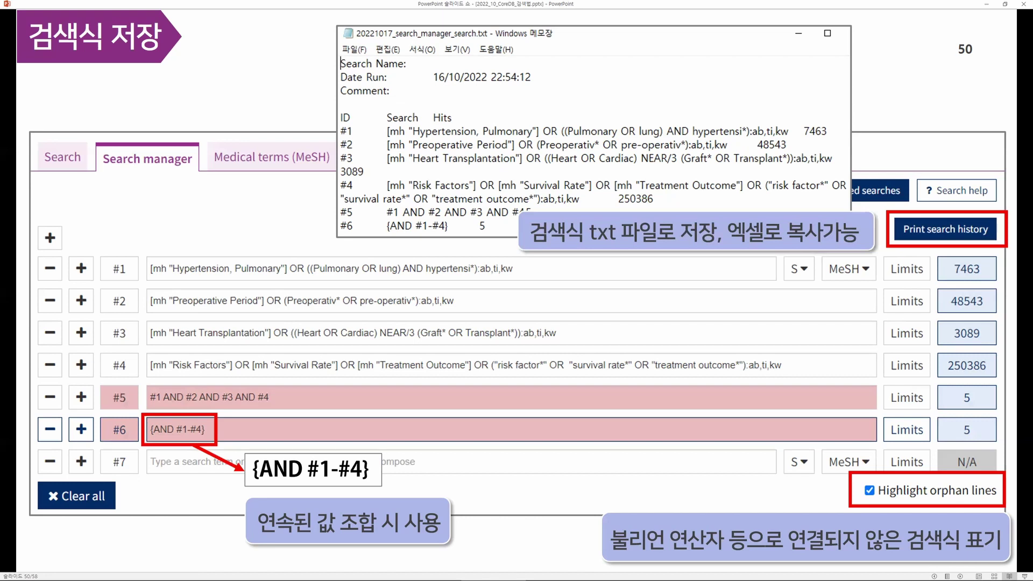
pyautogui.press('Right')
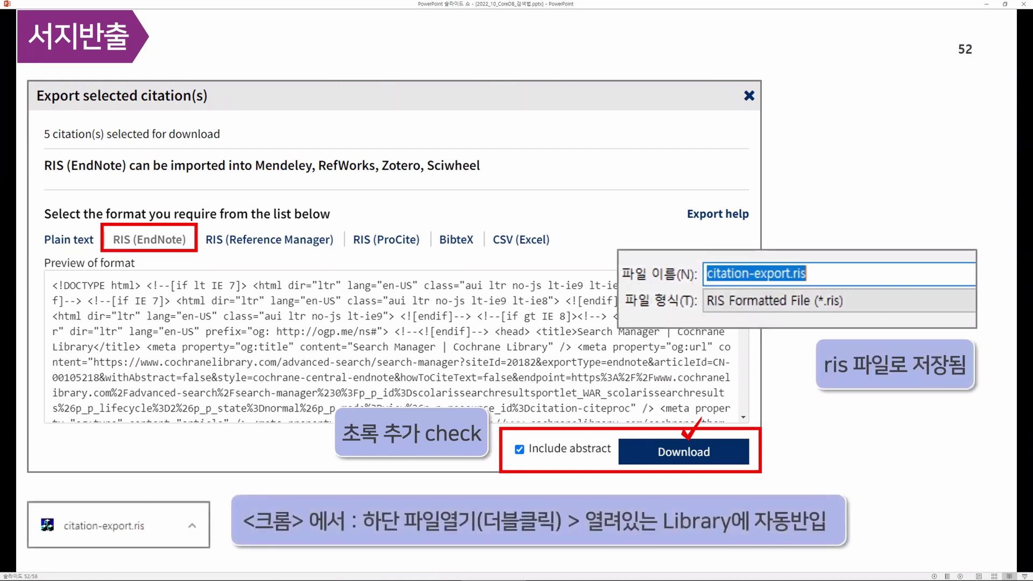
pyautogui.press('Right')
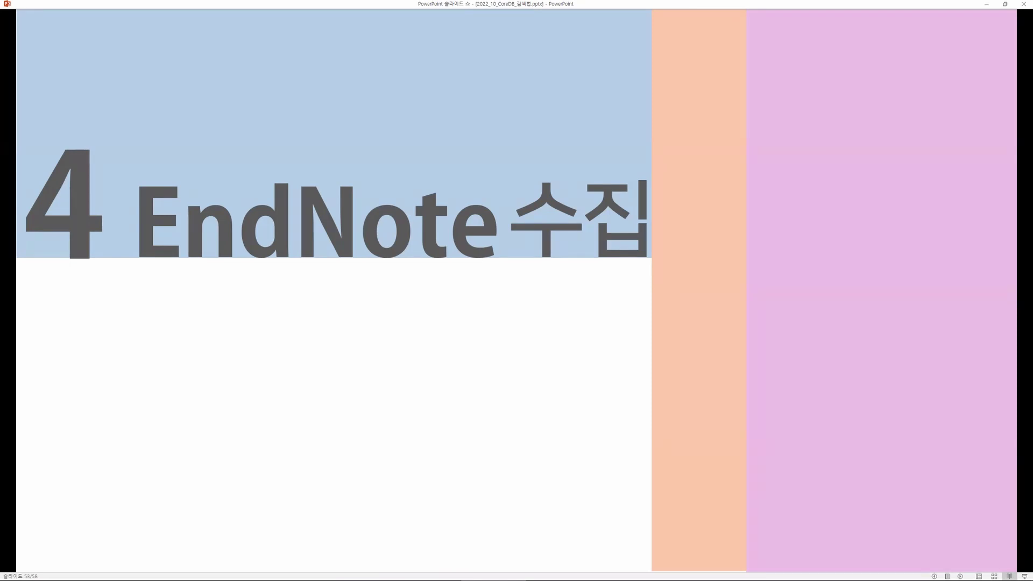
pyautogui.press('Right')
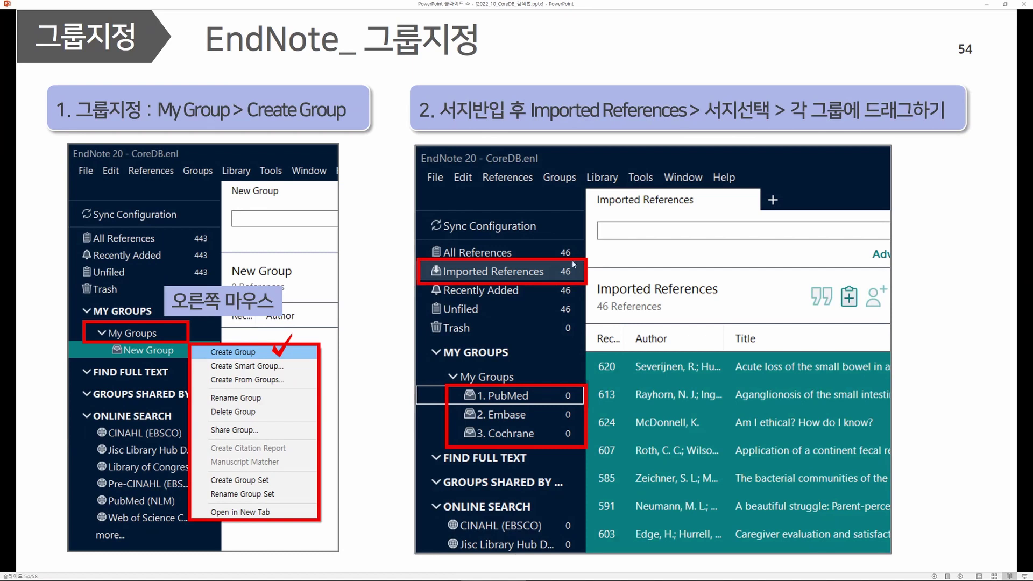
pyautogui.click(607, 411)
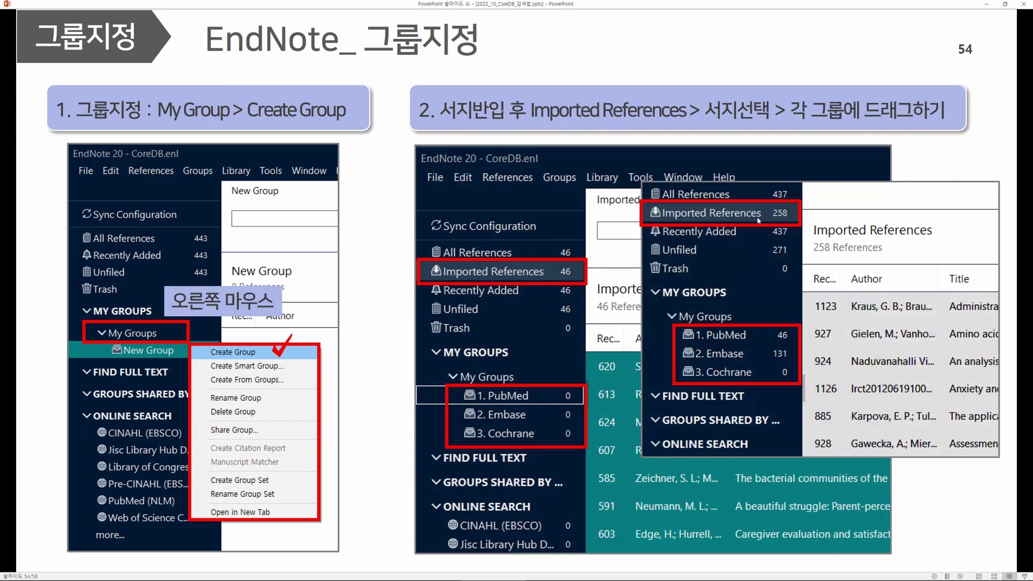
pyautogui.click(769, 266)
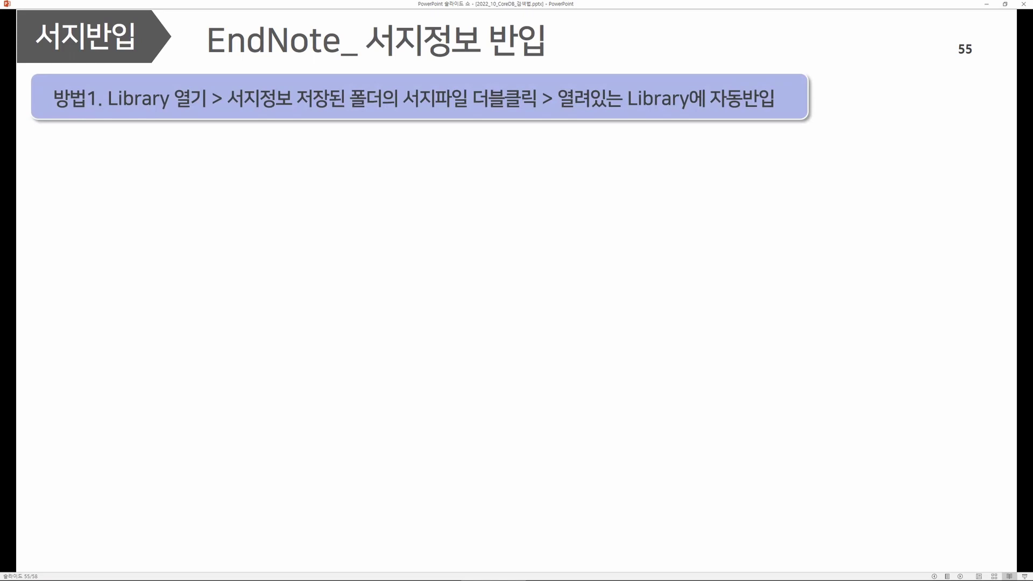
pyautogui.press('Right')
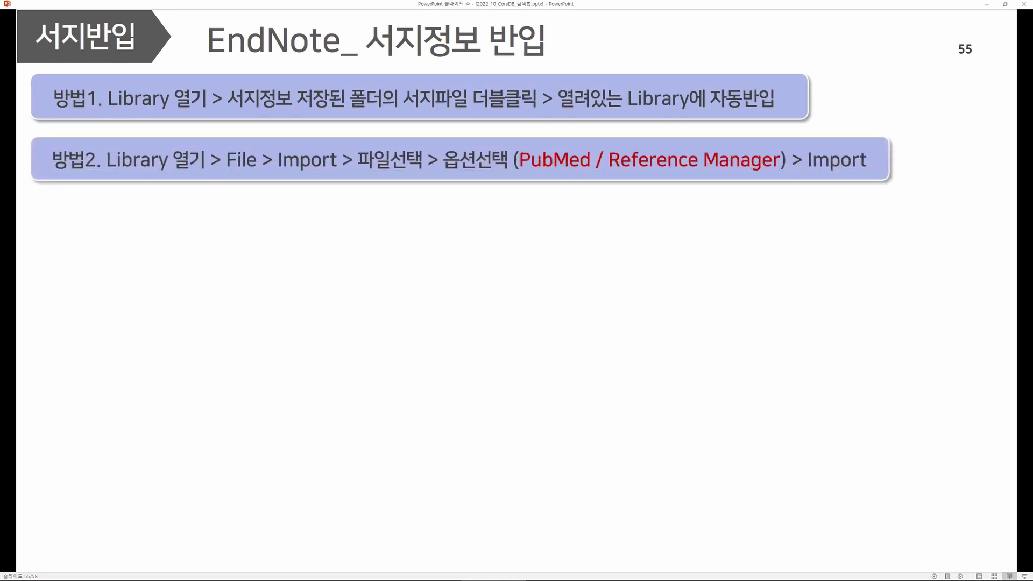
pyautogui.press('Right')
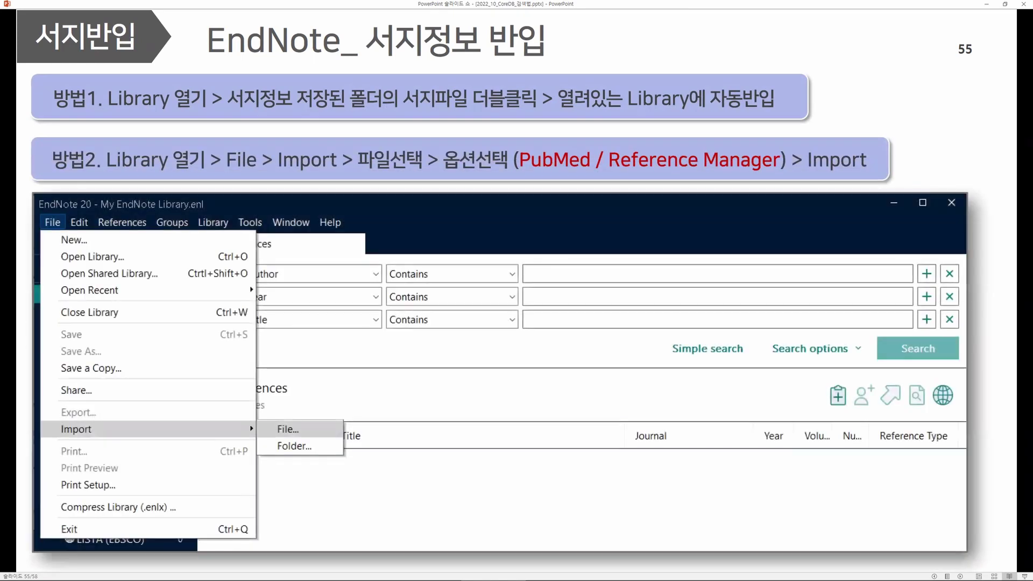
pyautogui.press('Right')
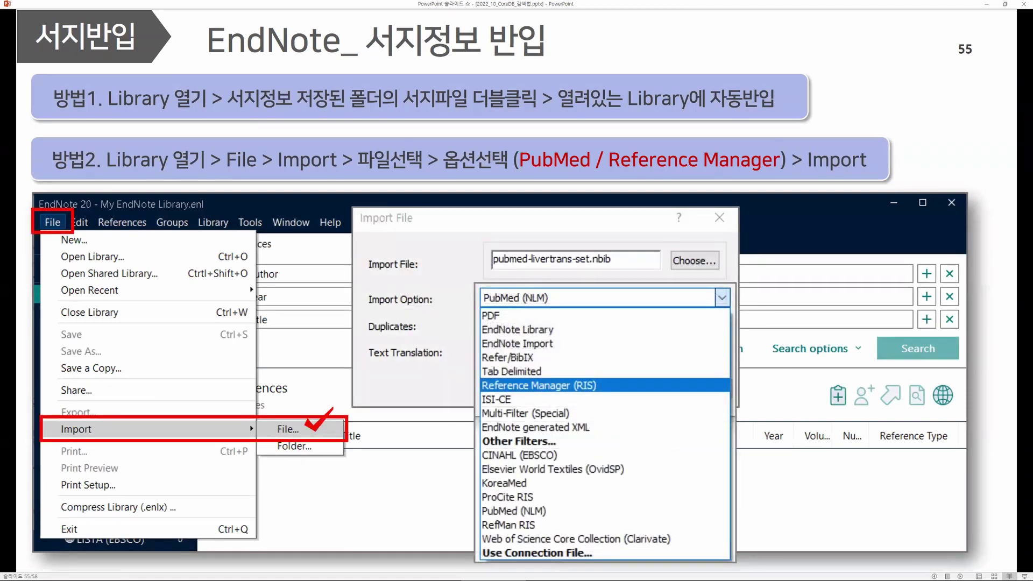
pyautogui.press('Right')
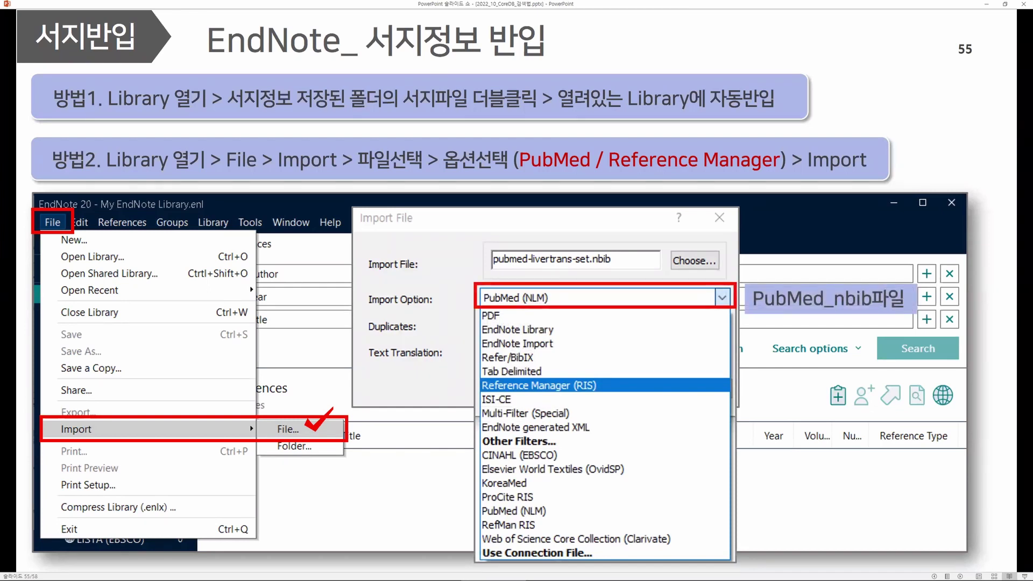
pyautogui.press('Right')
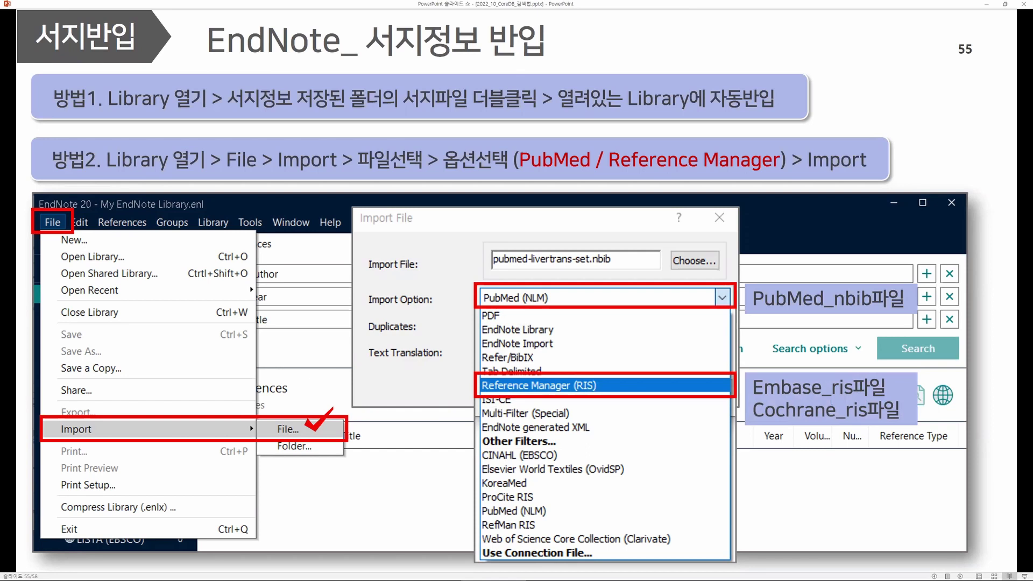
# Step: Go through the slides to the EndNote duplicate-removal instructions and show the whole procedure
pyautogui.press('Right')
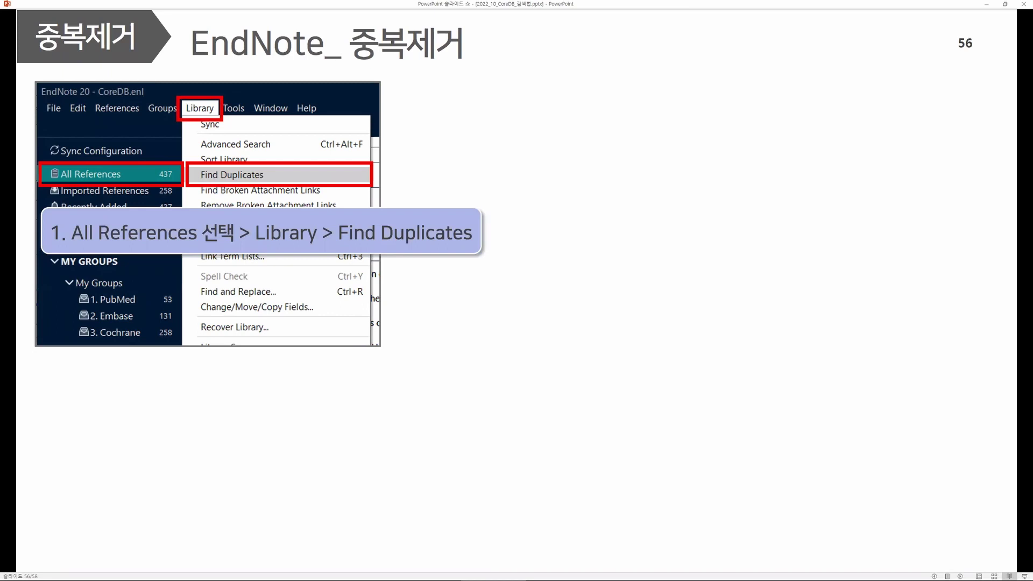
pyautogui.press('Right')
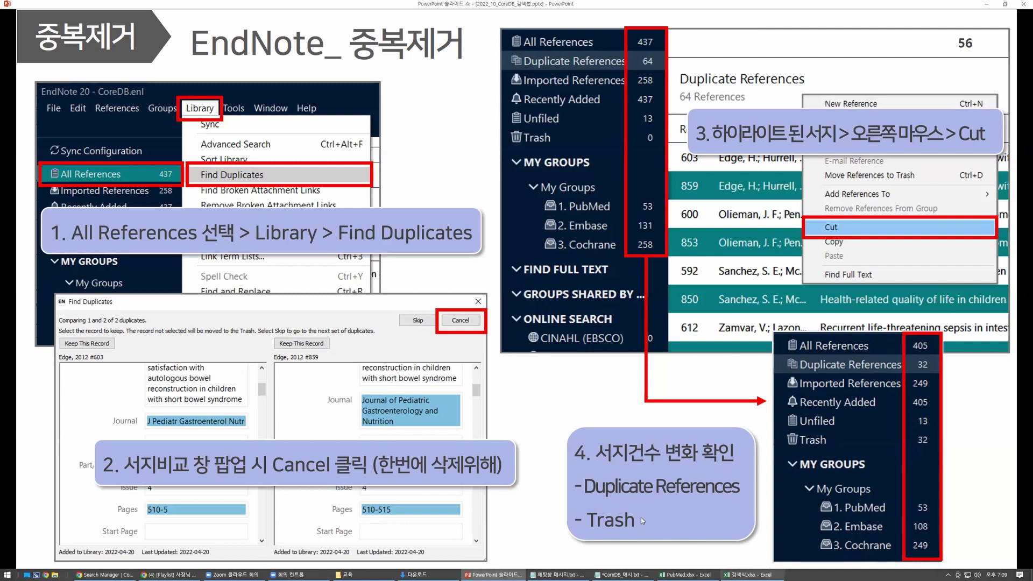
# Step: Bring up the 교육 folder window, launch EndNote and start creating a new library
pyautogui.click(370, 572)
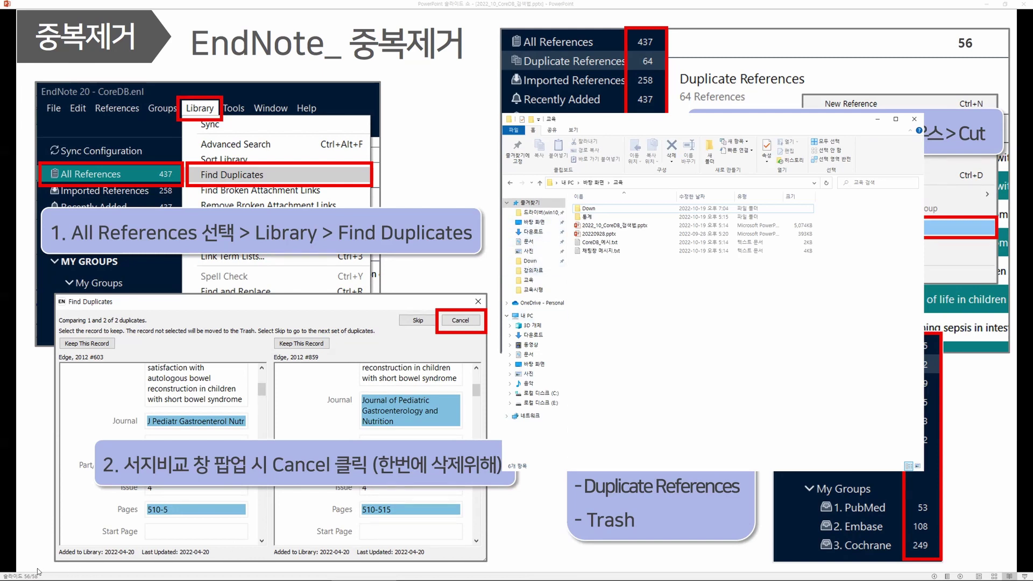
pyautogui.click(9, 575)
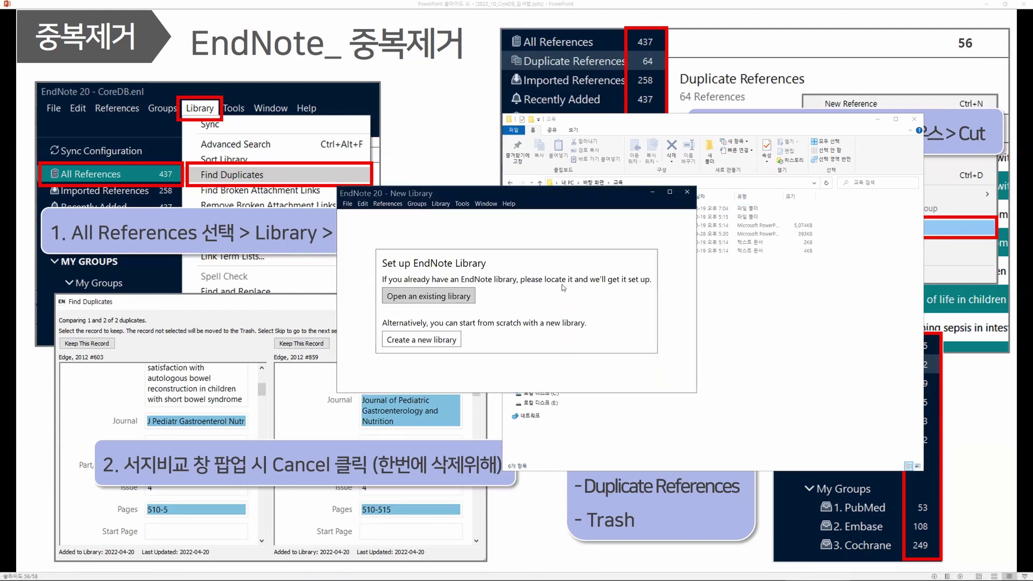
pyautogui.click(348, 204)
pyautogui.click(354, 215)
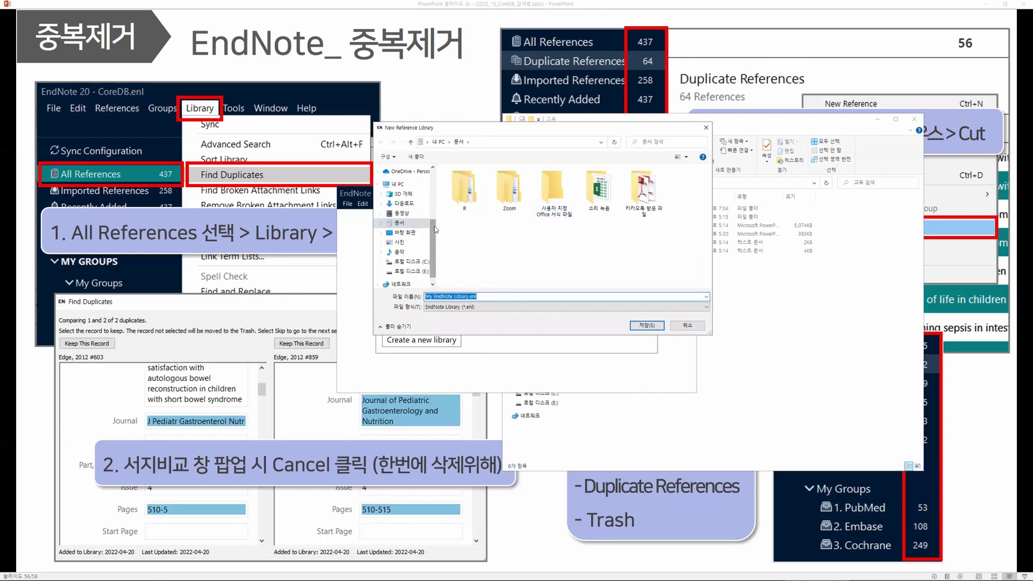
# Step: Save the new library as sample in the EndNote folder on the C: drive
pyautogui.click(408, 262)
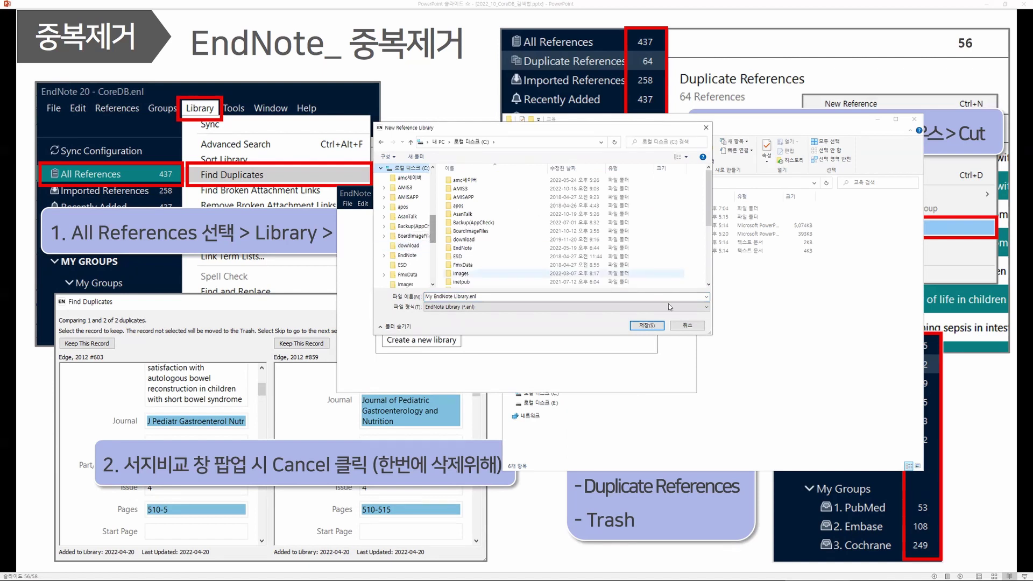
pyautogui.moveTo(711, 334); pyautogui.dragTo(777, 359)
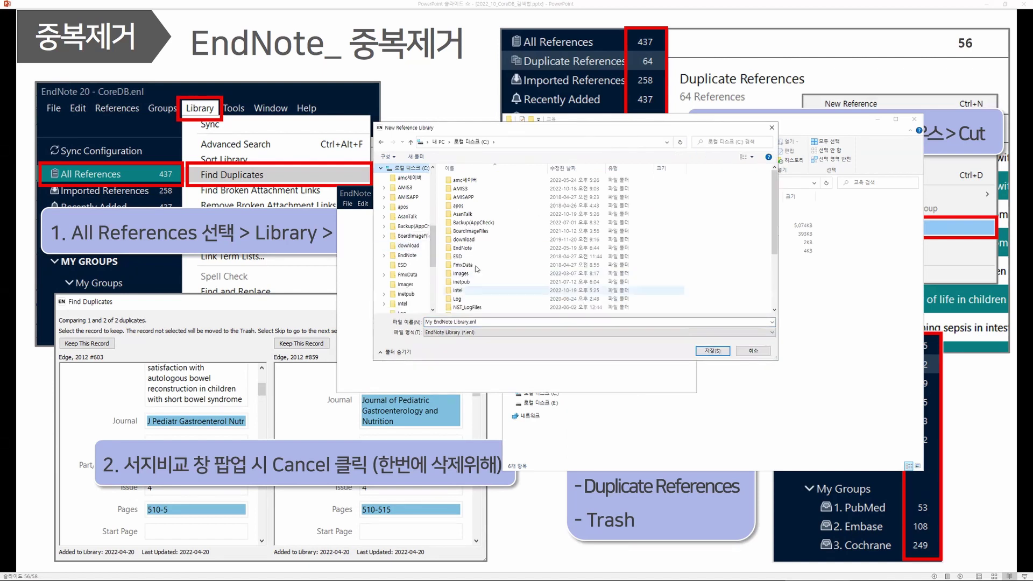
pyautogui.moveTo(437, 226); pyautogui.dragTo(462, 224)
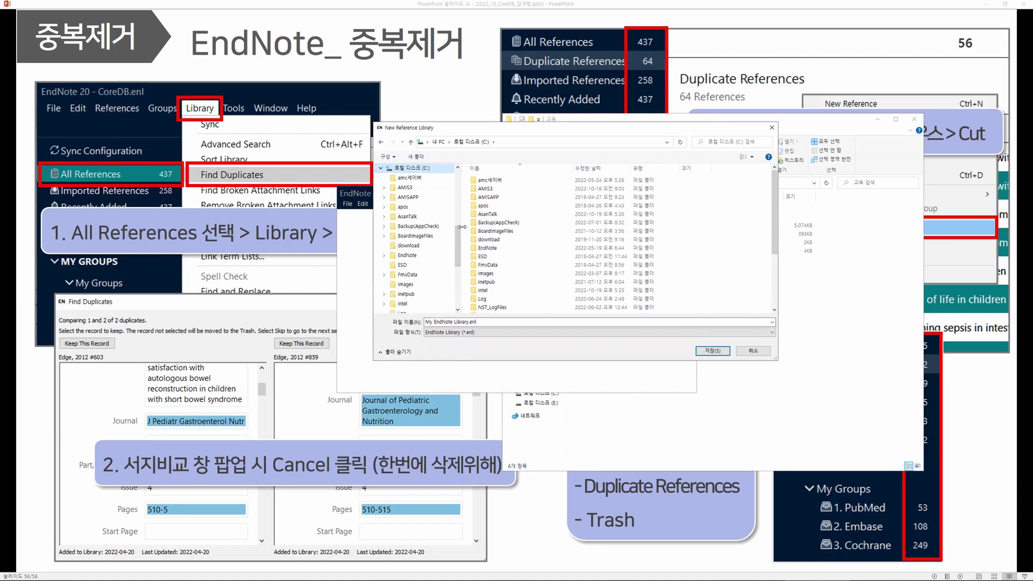
pyautogui.click(425, 256)
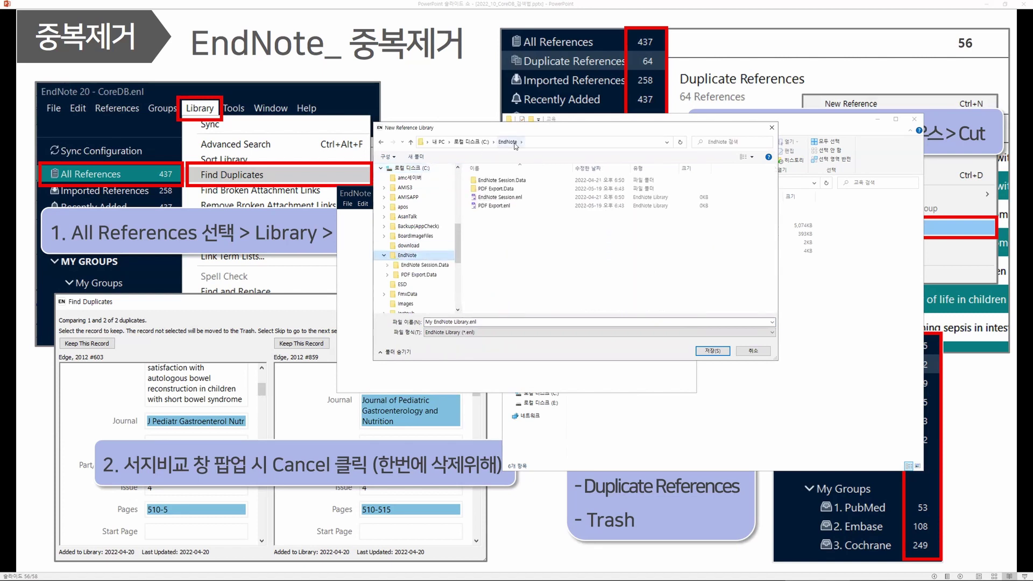
pyautogui.click(490, 320)
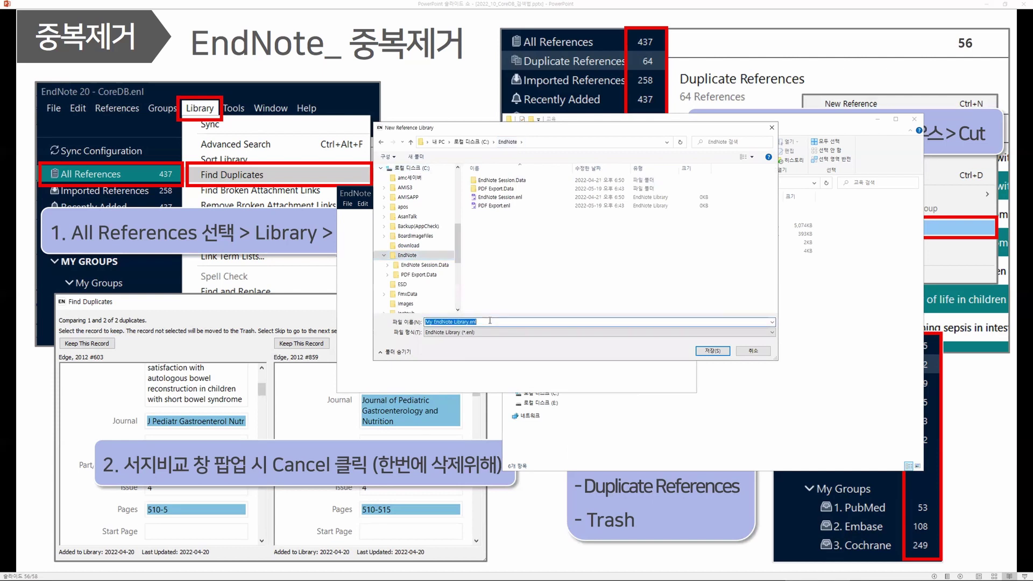
pyautogui.write('sample')
pyautogui.press('Return')
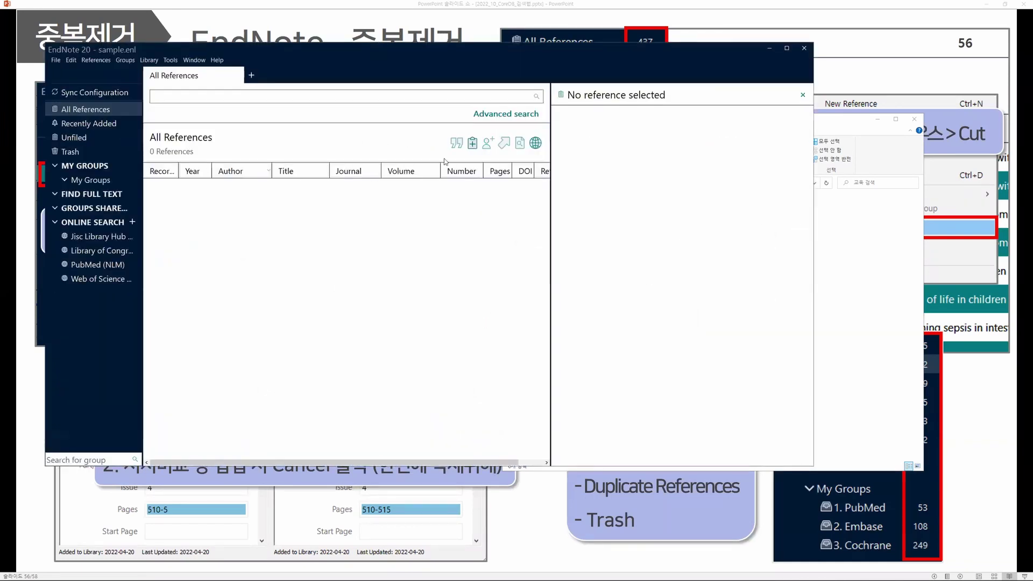
# Step: Close the empty reference preview of the sample library, then narrow its window and move it clear of the desktop's left side
pyautogui.click(803, 95)
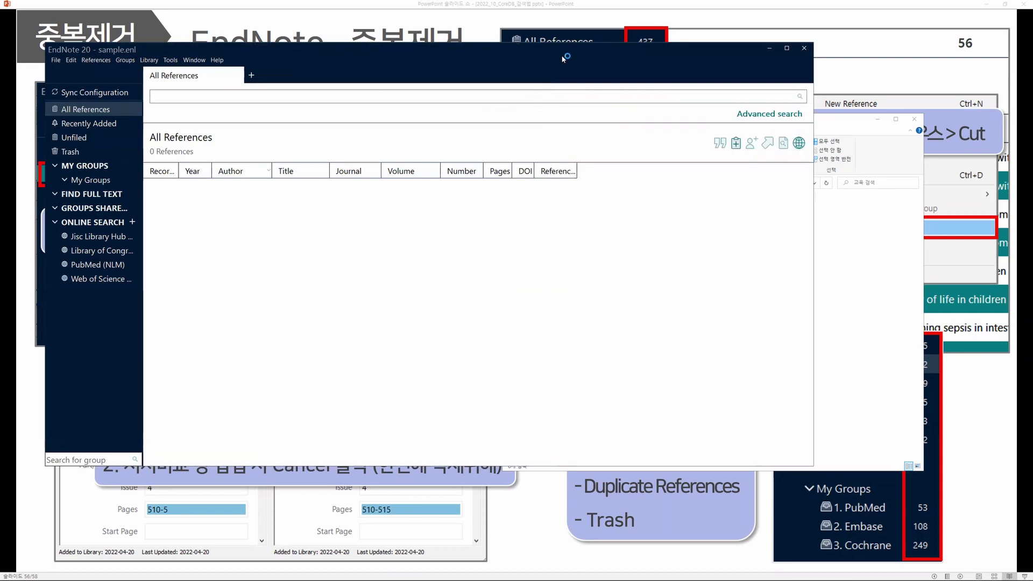
pyautogui.moveTo(563, 58); pyautogui.dragTo(702, 63)
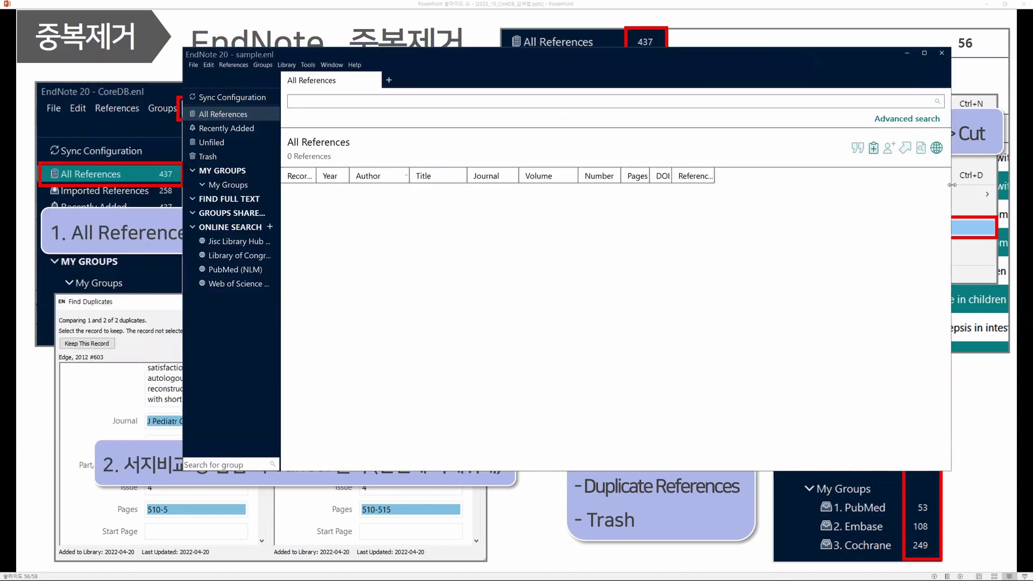
pyautogui.moveTo(952, 185); pyautogui.dragTo(802, 184)
pyautogui.moveTo(485, 63); pyautogui.dragTo(633, 68)
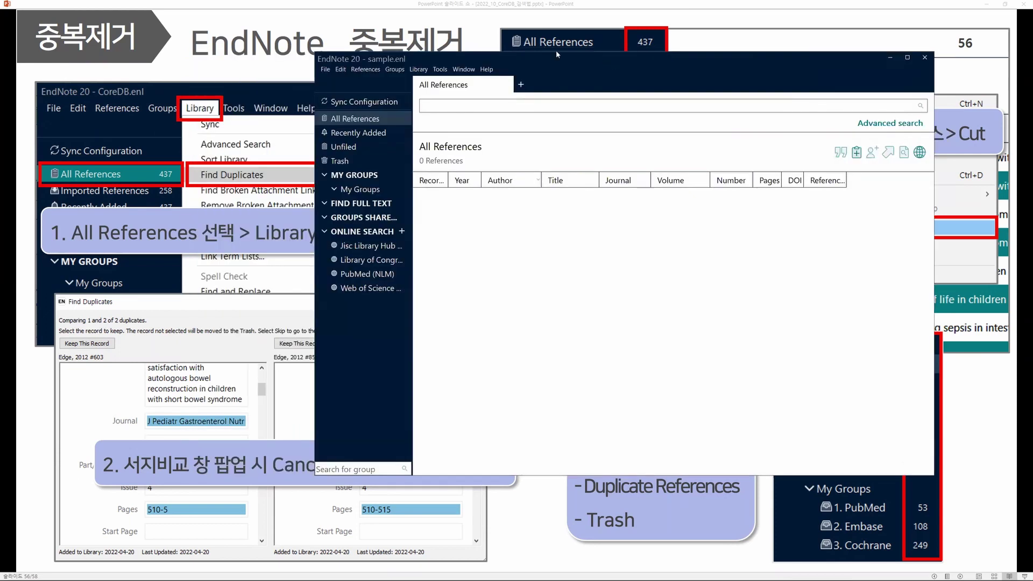
pyautogui.moveTo(556, 54); pyautogui.dragTo(587, 21)
# Step: Arrange the file explorer beside the EndNote library and show the Downloads folder with the exported citation files
pyautogui.click(350, 575)
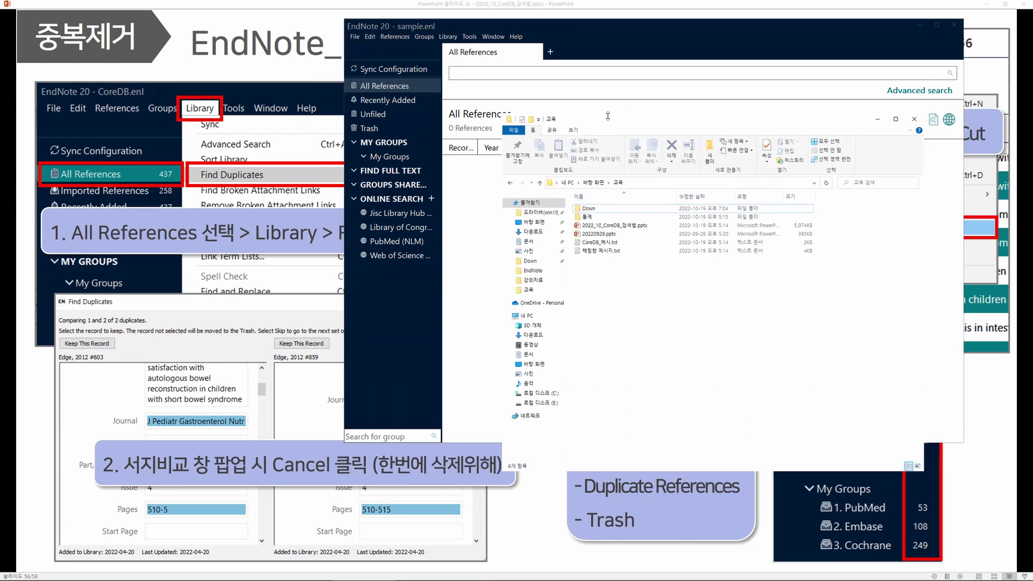
pyautogui.moveTo(585, 125); pyautogui.dragTo(135, 162)
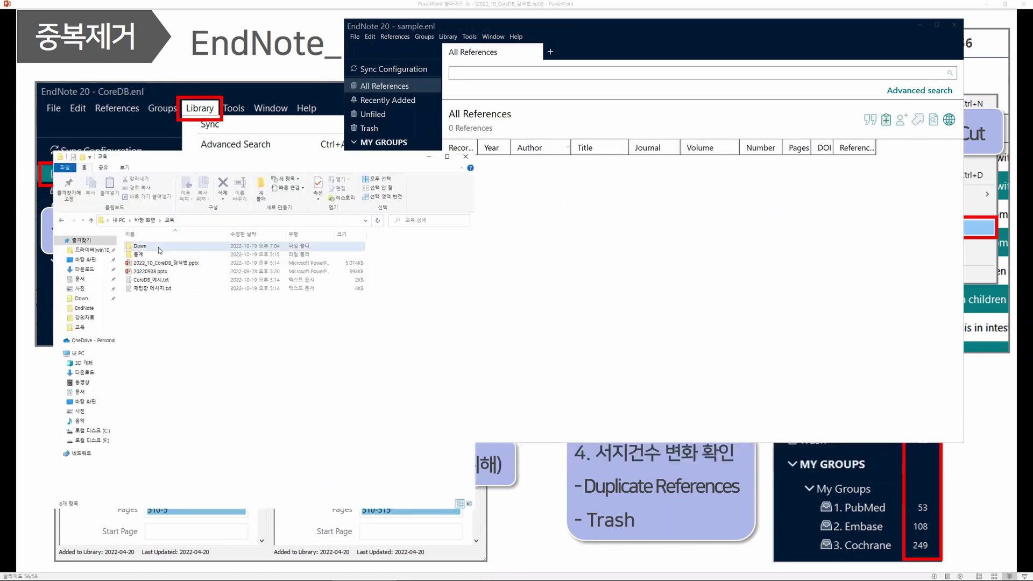
pyautogui.click(95, 269)
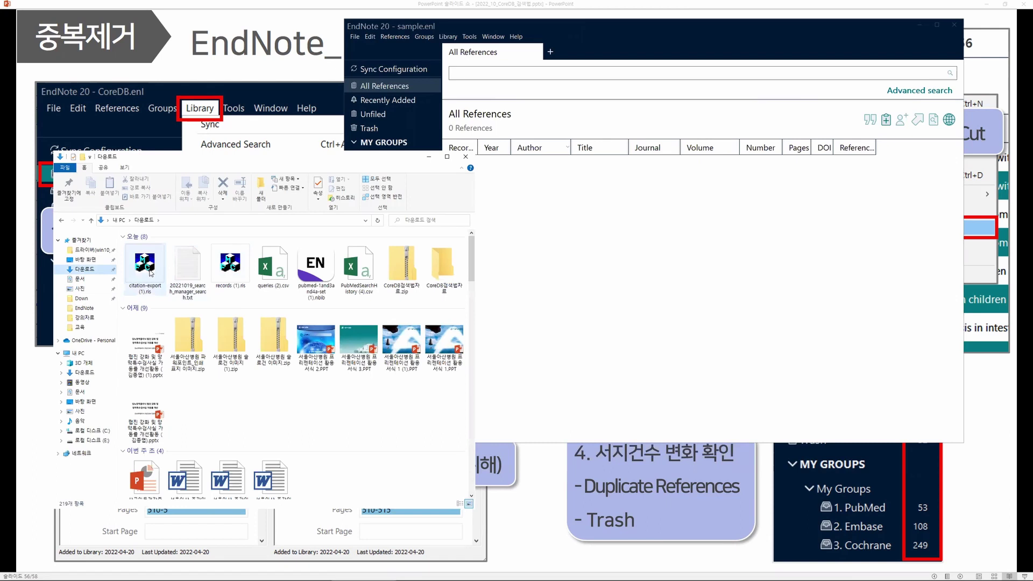
pyautogui.click(465, 34)
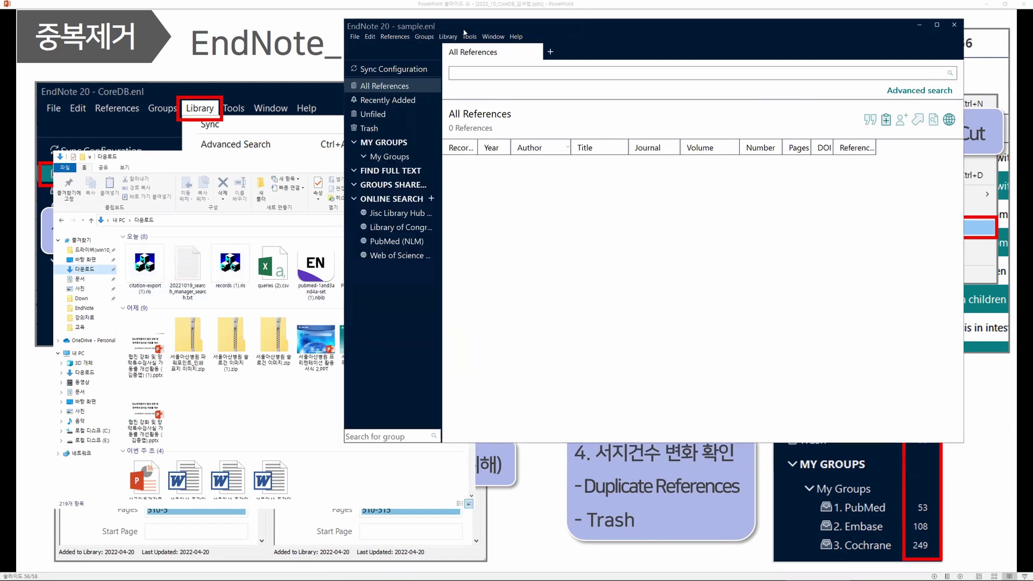
pyautogui.moveTo(464, 32); pyautogui.dragTo(495, 47)
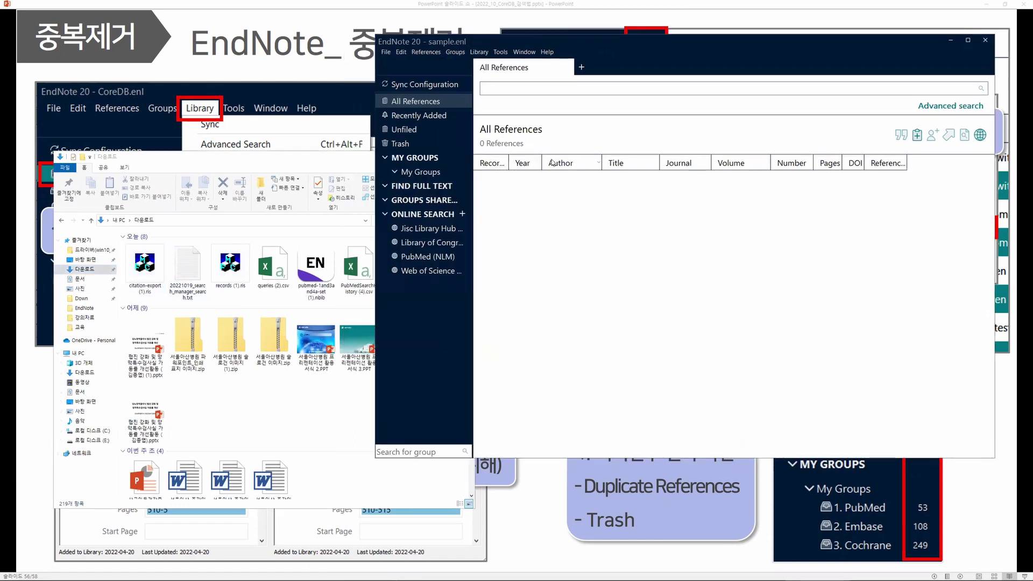
# Step: Create a group named 1. PubMed under My Groups in the sample library
pyautogui.rightClick(426, 176)
pyautogui.click(448, 180)
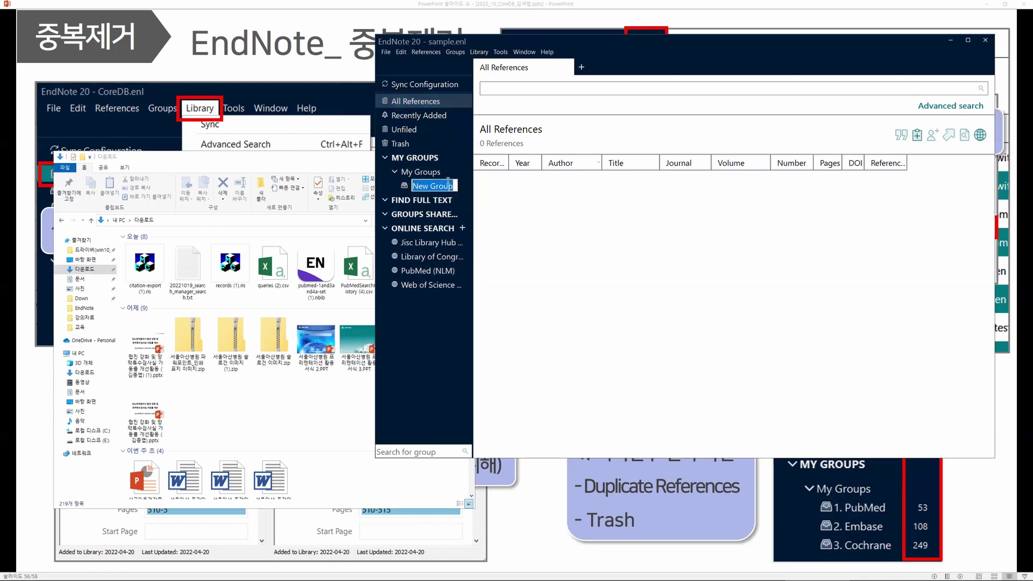
pyautogui.write('1. P')
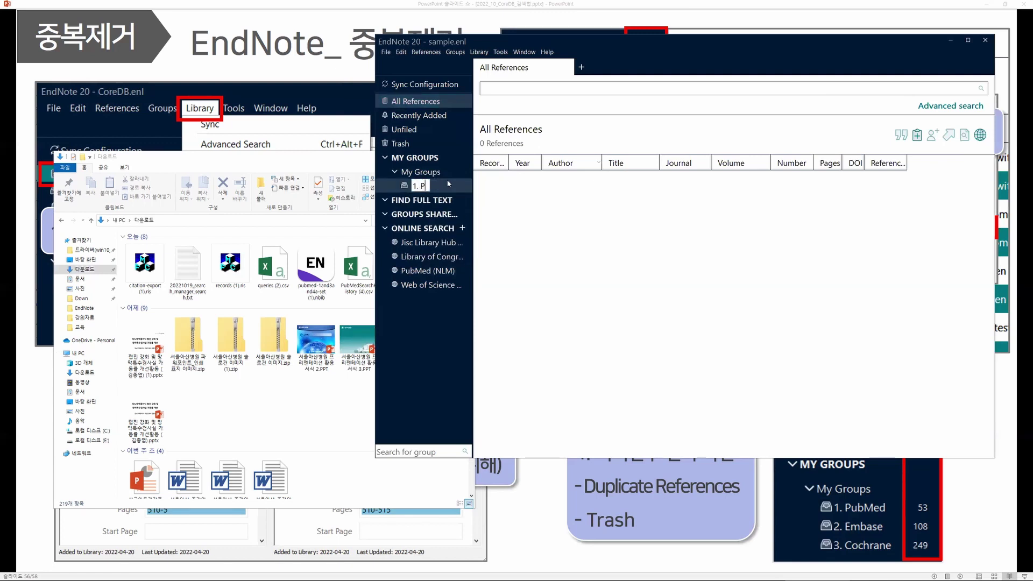
pyautogui.write('ubMed')
pyautogui.press('Return')
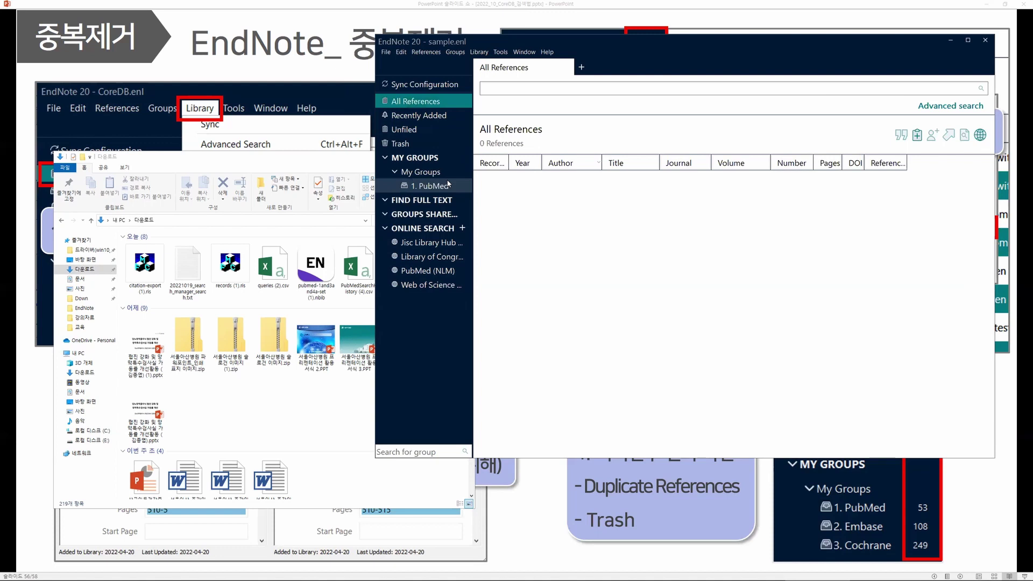
# Step: Add a second group named 2. Embase under My Groups
pyautogui.rightClick(447, 186)
pyautogui.click(476, 190)
pyautogui.write('2. P')
pyautogui.press('BackSpace')
pyautogui.write('Embase')
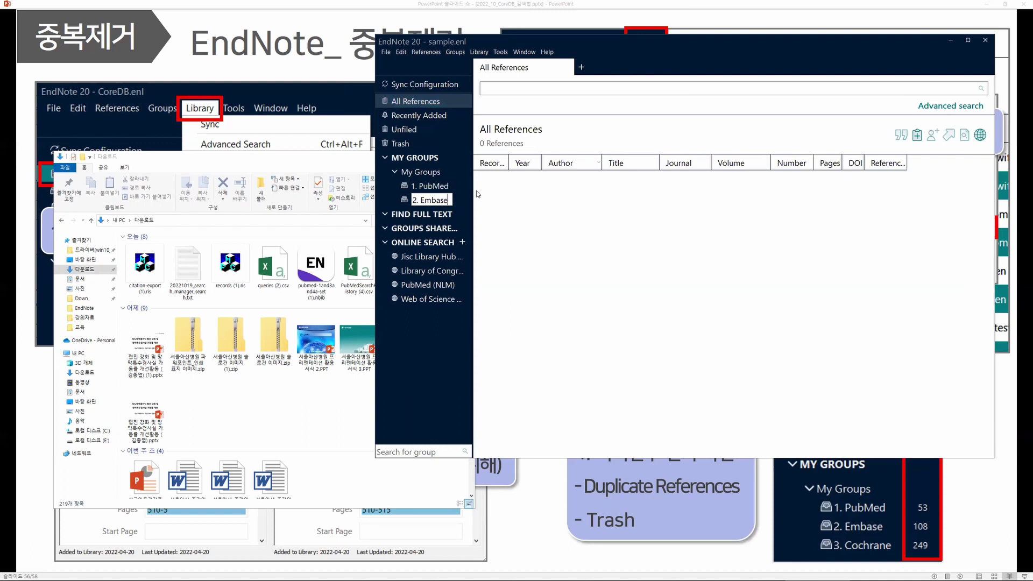
pyautogui.press('Return')
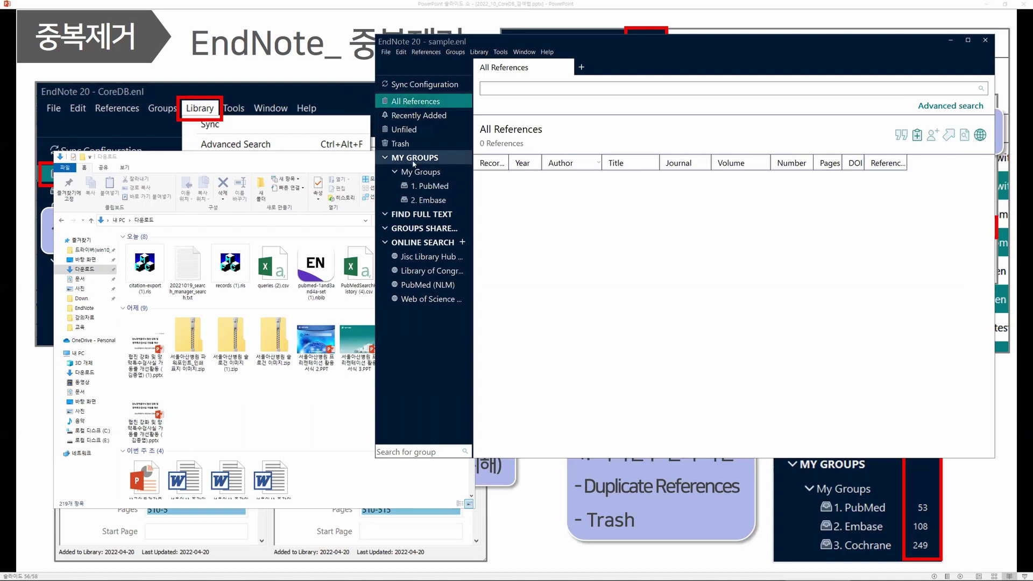
# Step: Add a third group named 3. Cochrane under My Groups
pyautogui.rightClick(446, 202)
pyautogui.click(459, 208)
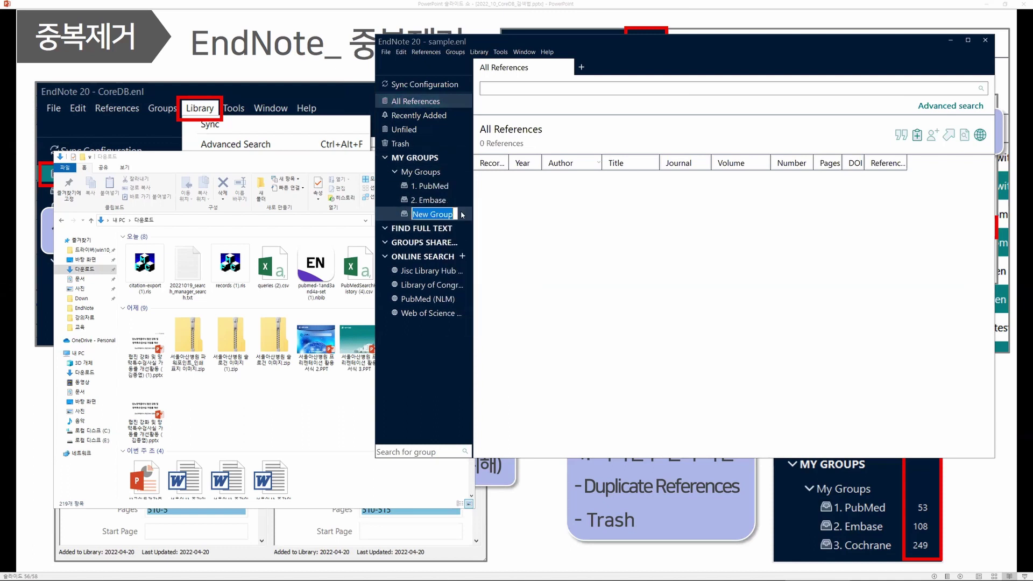
pyautogui.write('3. Cochrane')
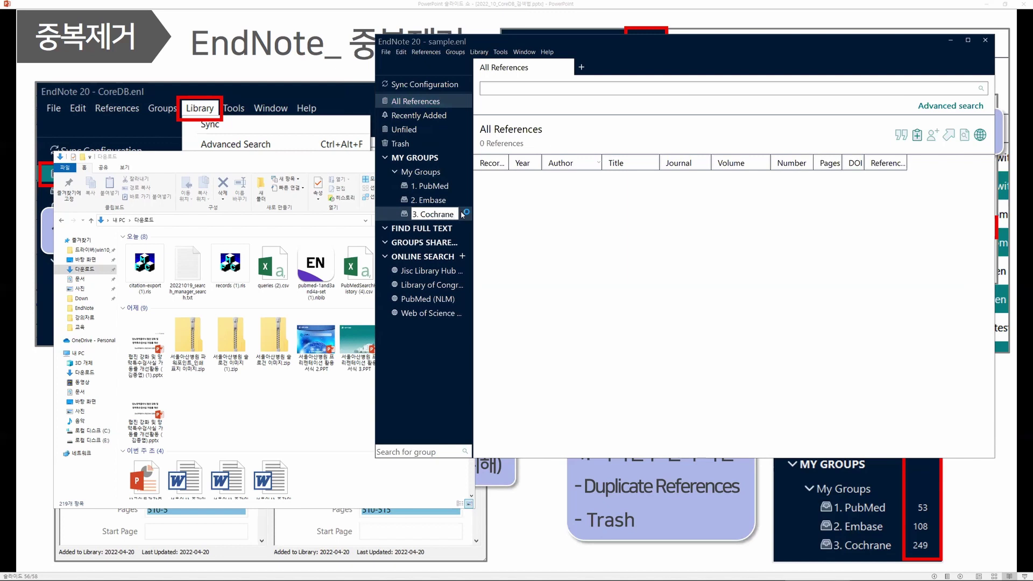
pyautogui.press('Return')
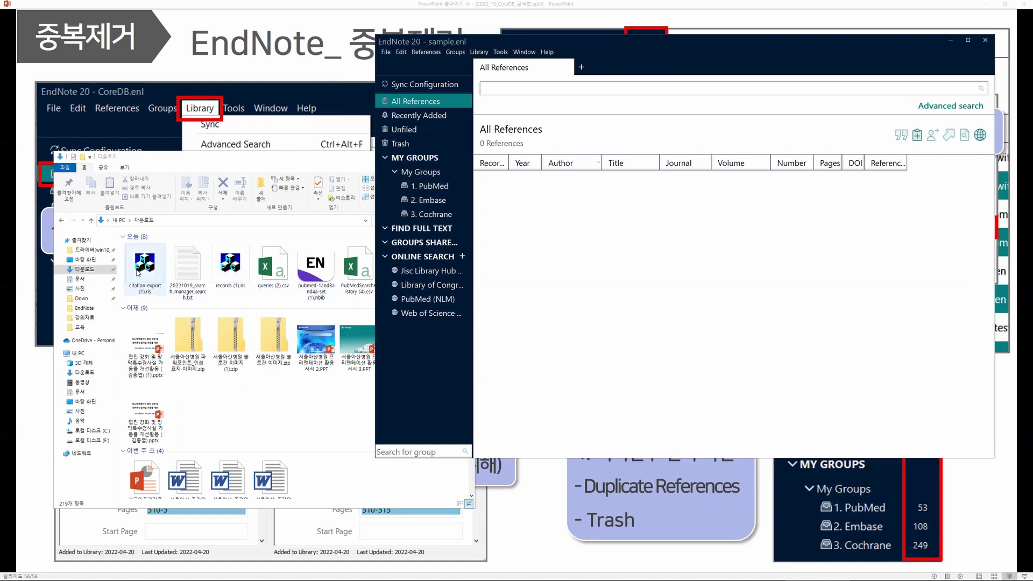
# Step: Import records (1).ris from Downloads into the library and add all of its references to the 2. Embase group
pyautogui.moveTo(226, 277); pyautogui.dragTo(540, 283)
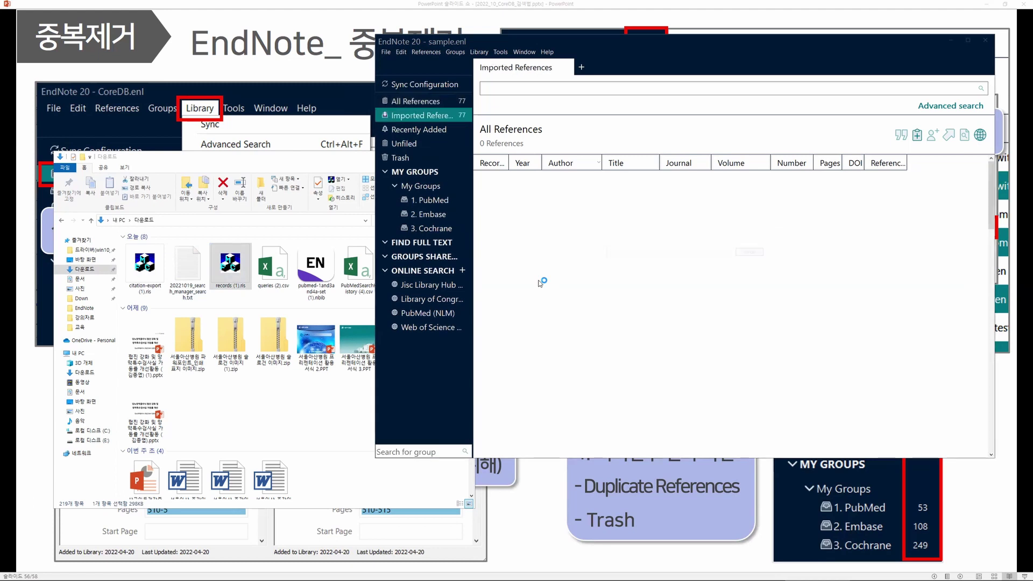
pyautogui.click(630, 227)
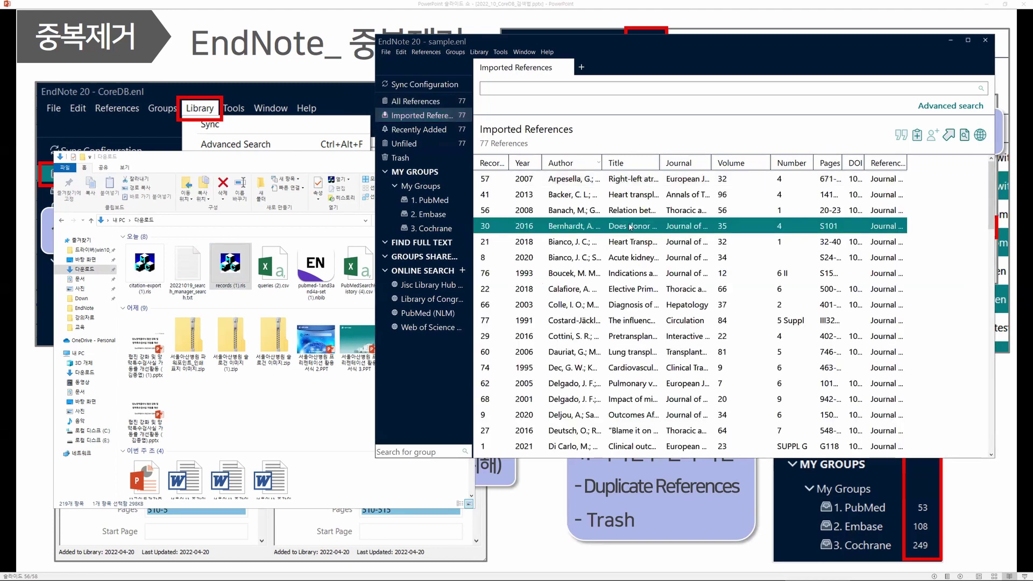
pyautogui.hotkey('ctrl', 'a')
pyautogui.moveTo(630, 227); pyautogui.dragTo(454, 218)
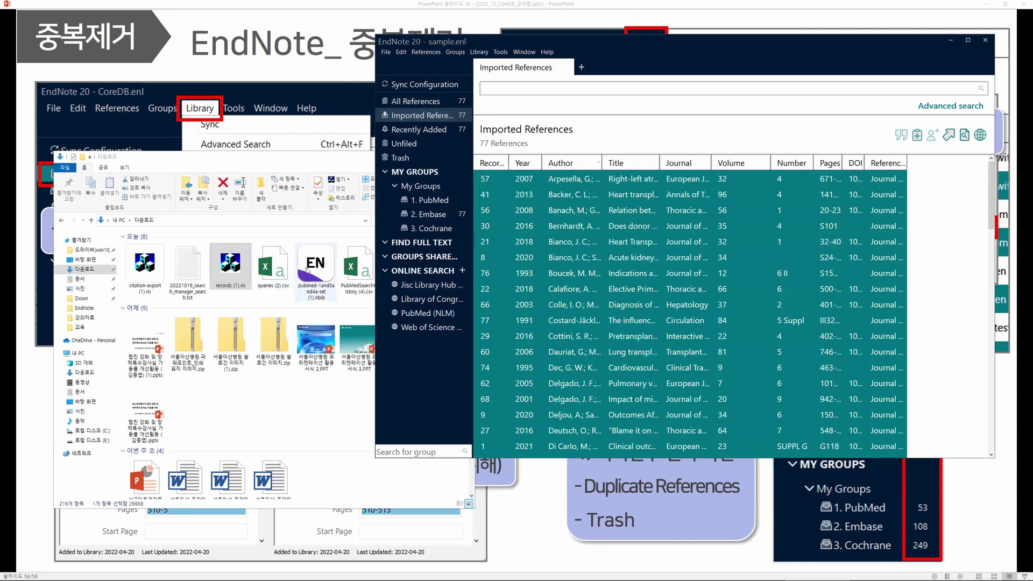
# Step: Import pubmed-1and3and4a-set (1).nbib from Downloads and add all of its references to the 1. PubMed group
pyautogui.doubleClick(305, 267)
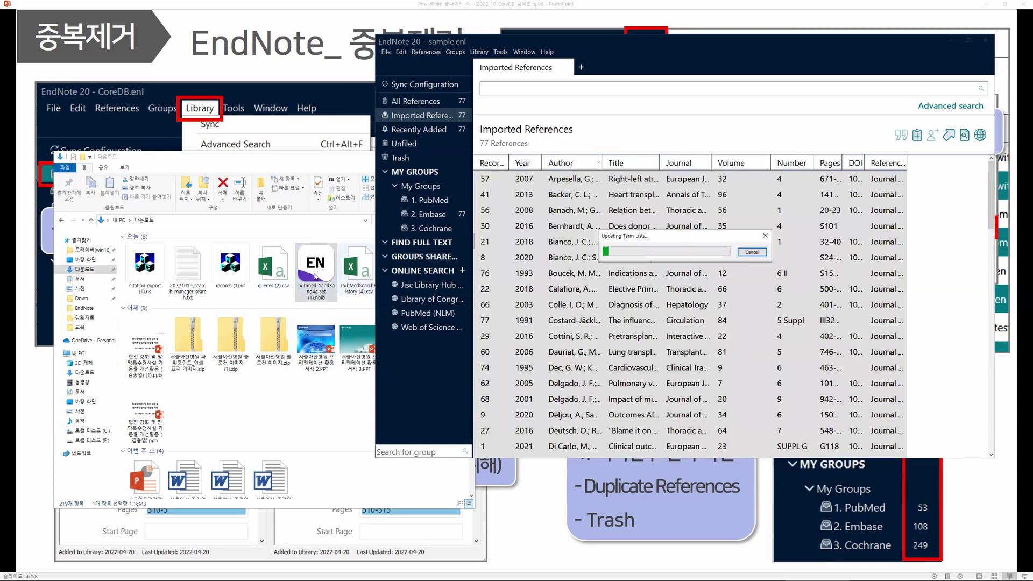
pyautogui.click(454, 117)
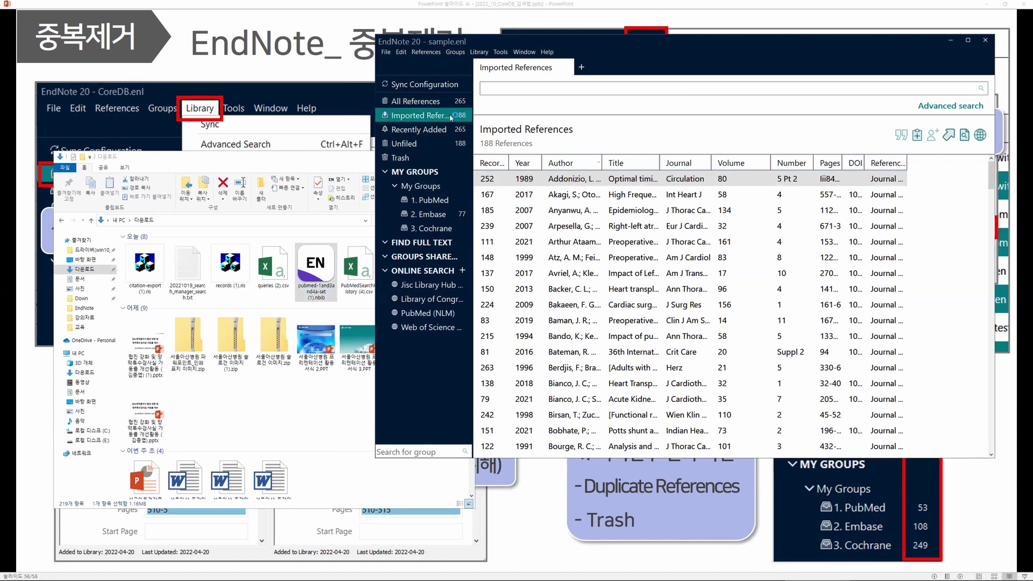
pyautogui.click(633, 247)
pyautogui.hotkey('ctrl', 'a')
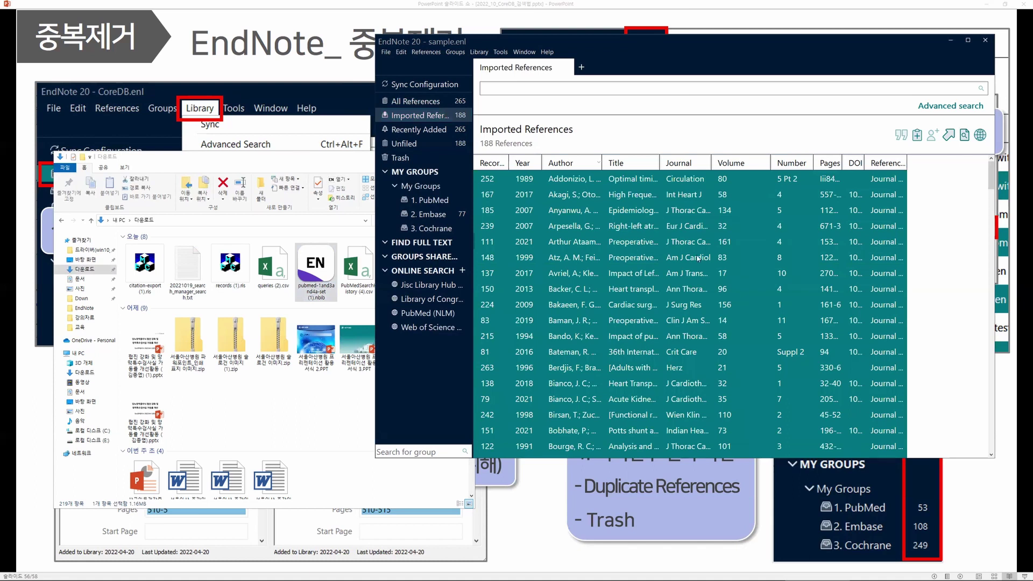
pyautogui.moveTo(698, 258); pyautogui.dragTo(446, 202)
# Step: Import citation-export (1).ris from Downloads and add all of its references to the 3. Cochrane group
pyautogui.moveTo(141, 261); pyautogui.dragTo(699, 278)
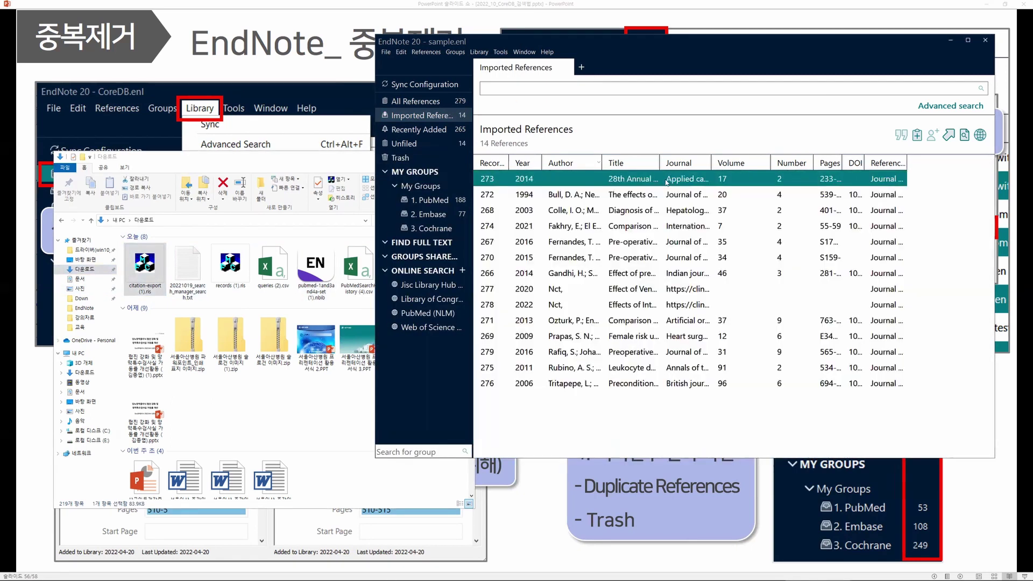
pyautogui.click(538, 229)
pyautogui.click(583, 301)
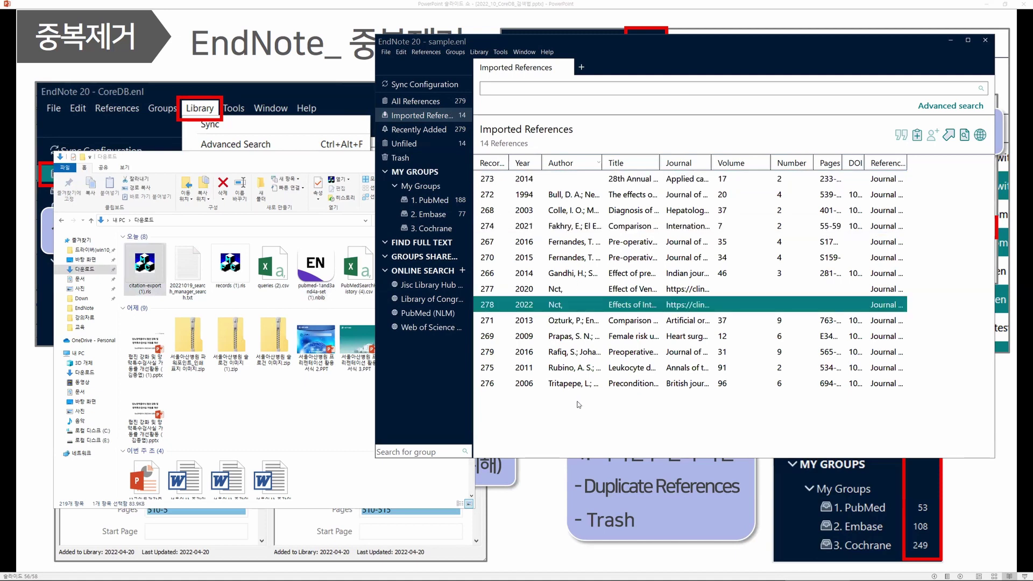
pyautogui.hotkey('ctrl', 'a')
pyautogui.moveTo(642, 279); pyautogui.dragTo(456, 232)
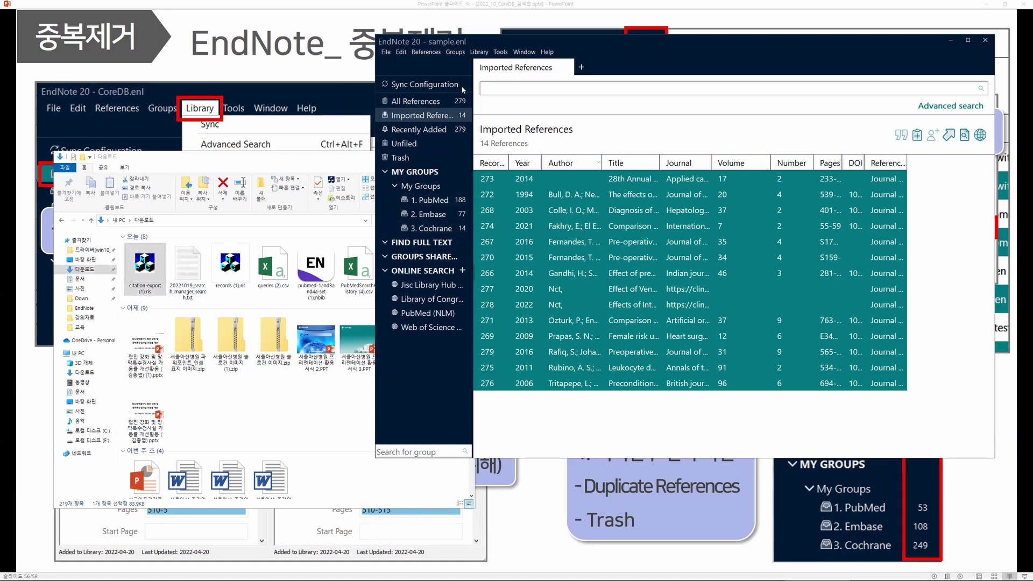
# Step: Find duplicates across All References, skip the pair-by-pair comparison, and cut all of the highlighted duplicate copies from the library
pyautogui.click(447, 102)
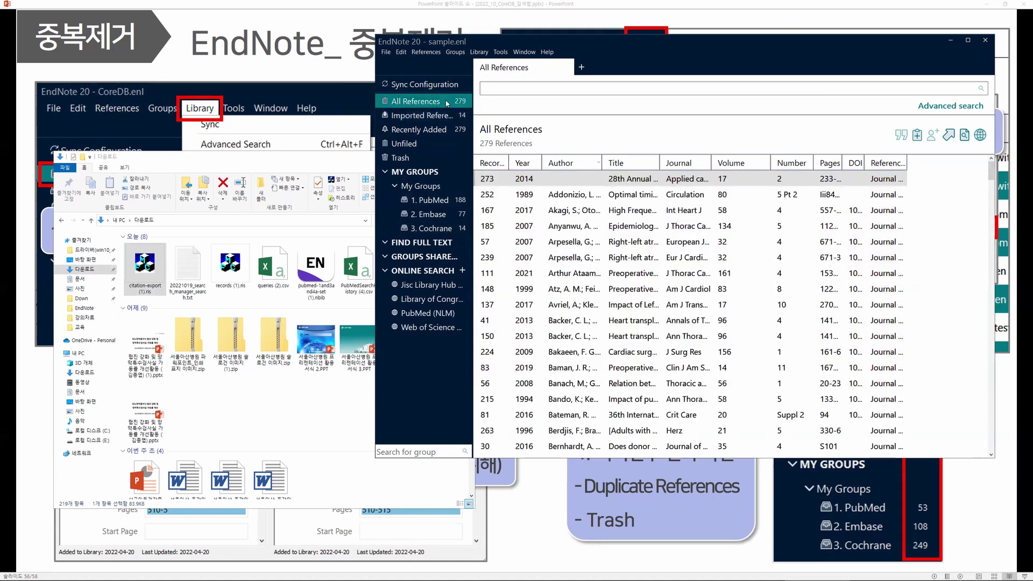
pyautogui.click(479, 52)
pyautogui.click(522, 99)
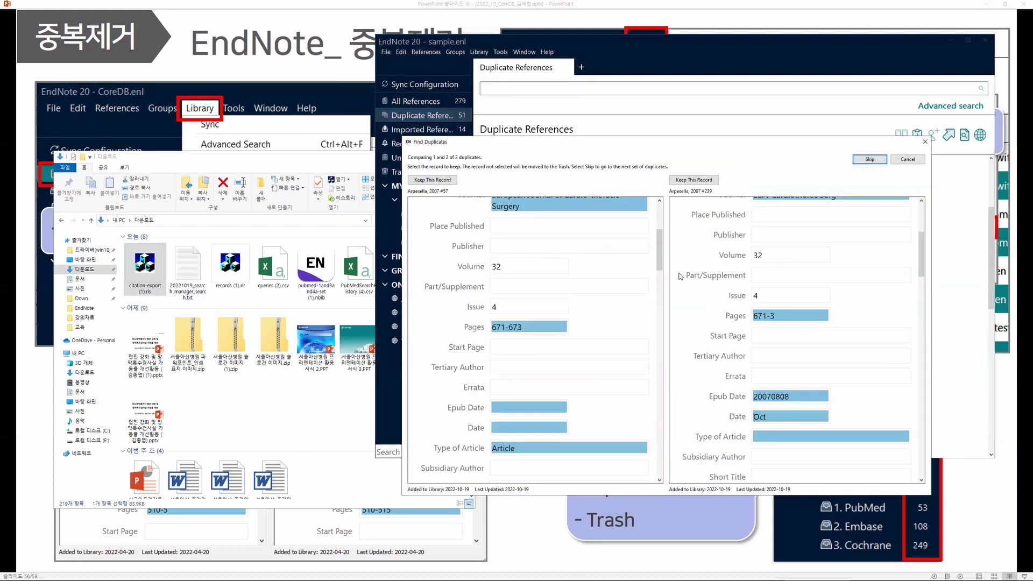
pyautogui.moveTo(608, 148); pyautogui.dragTo(407, 186)
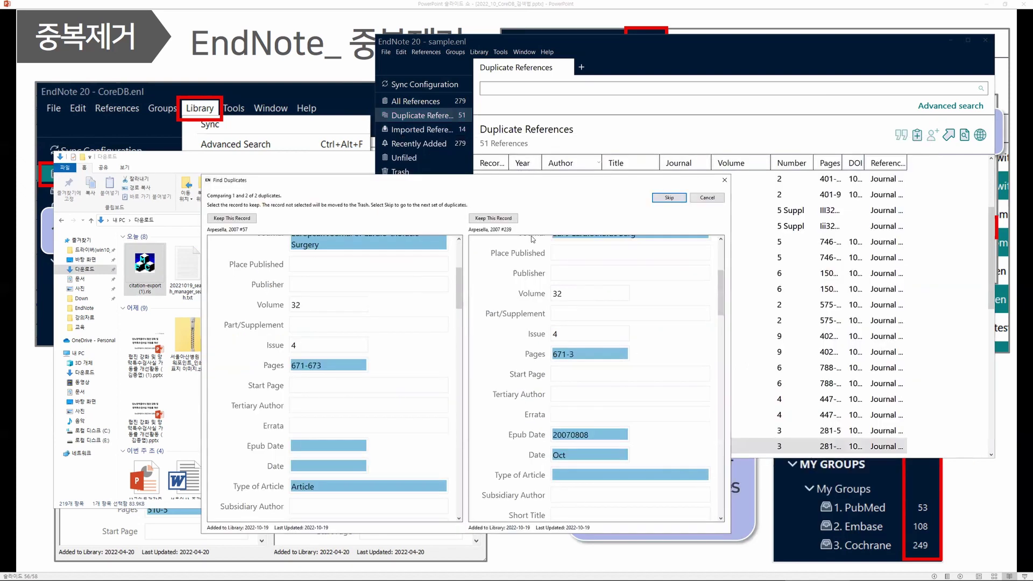
pyautogui.click(707, 198)
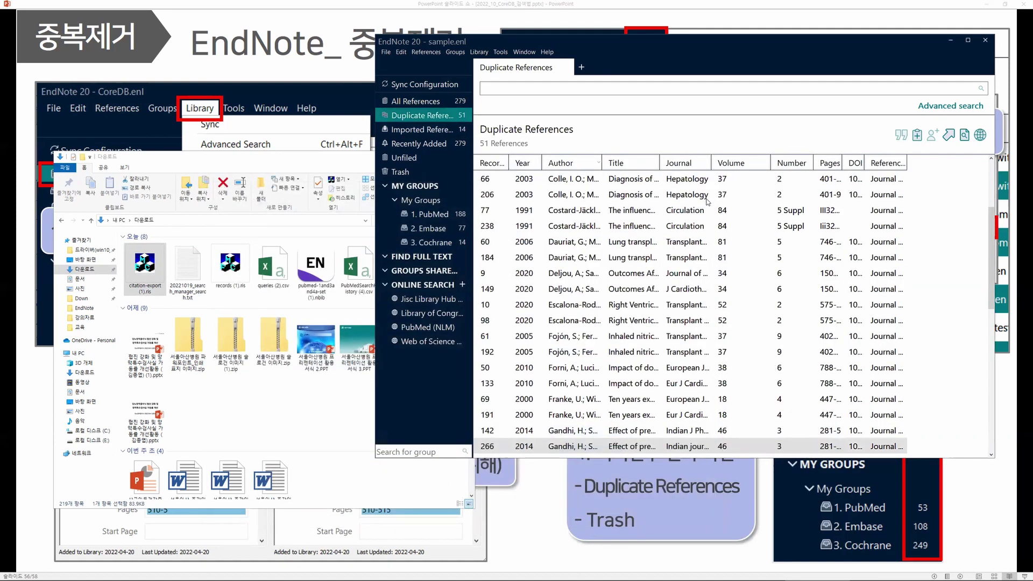
pyautogui.rightClick(633, 181)
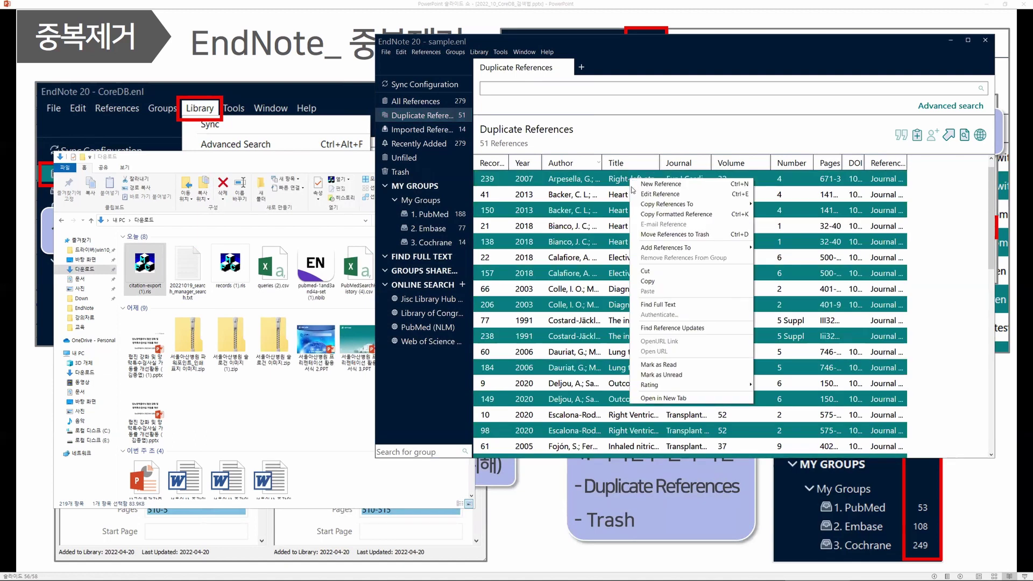
pyautogui.click(667, 272)
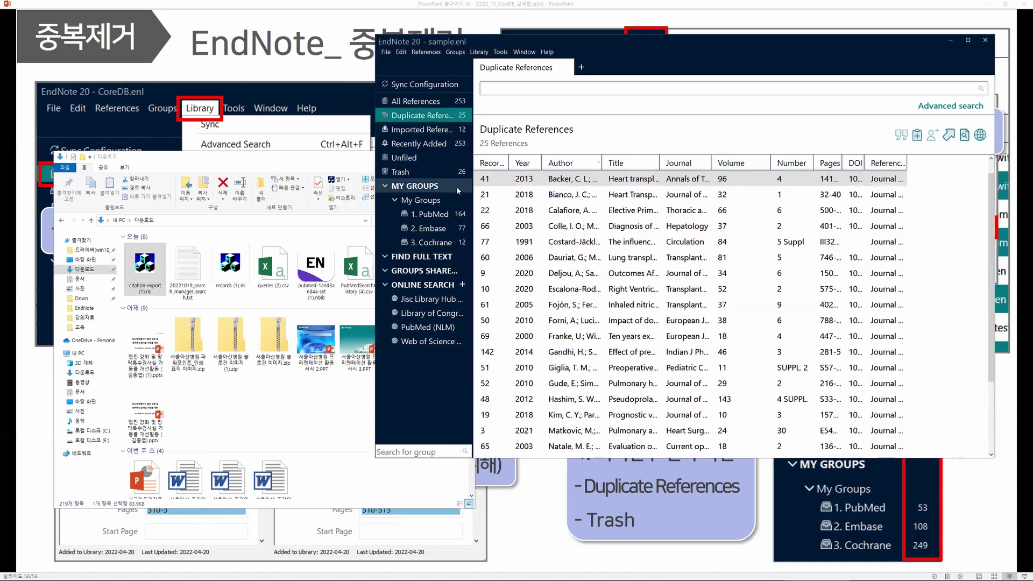
# Step: Check the reference counts in Trash, the 1. PubMed, 2. Embase and 3. Cochrane groups, and All References, and enlarge the library window
pyautogui.click(466, 172)
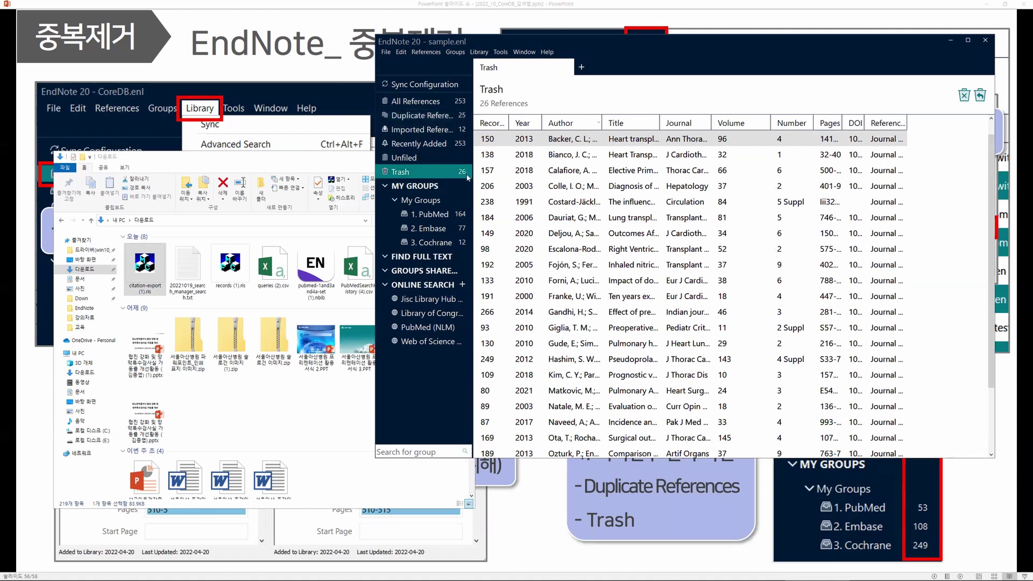
pyautogui.click(468, 216)
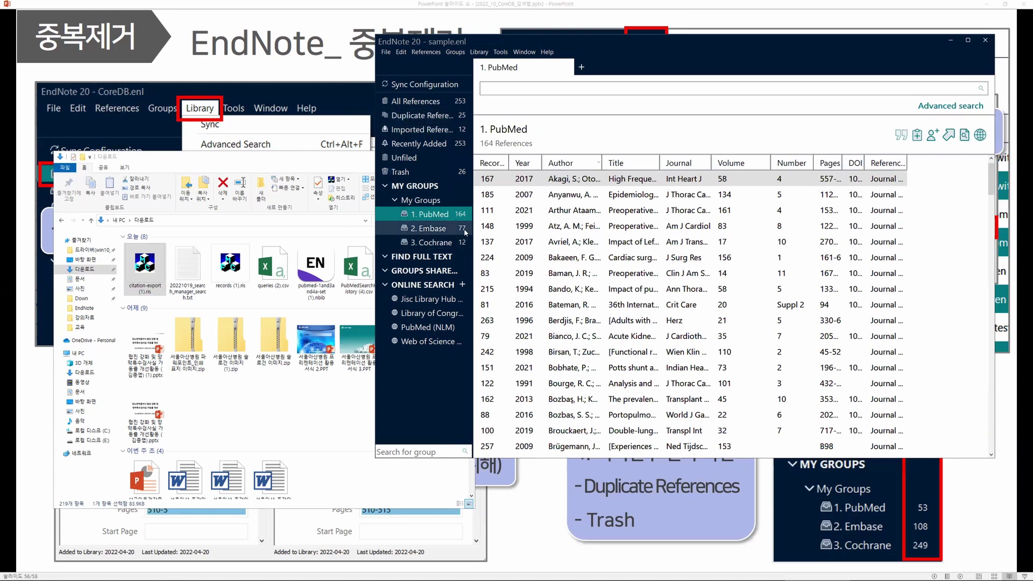
pyautogui.click(466, 231)
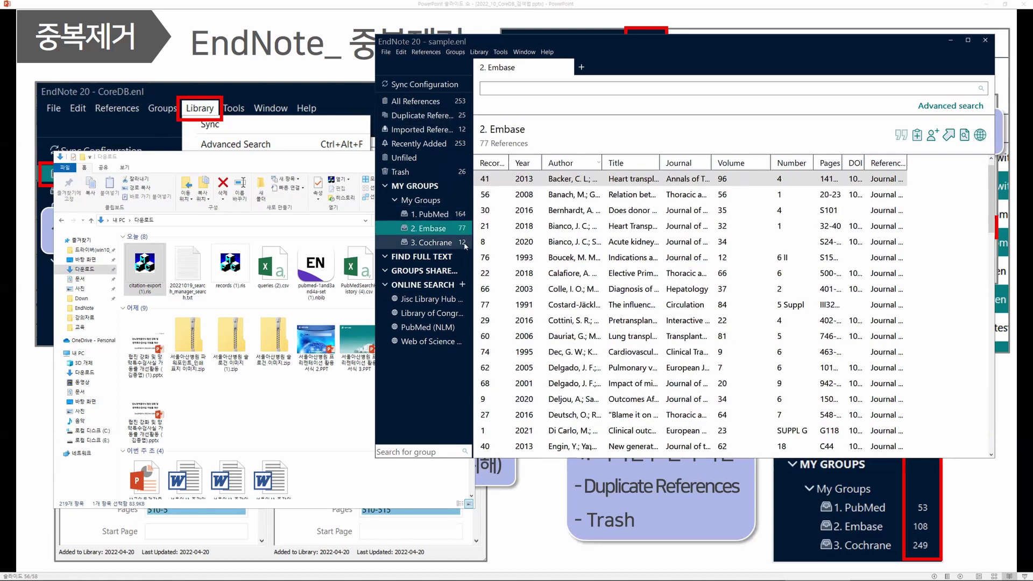
pyautogui.click(466, 244)
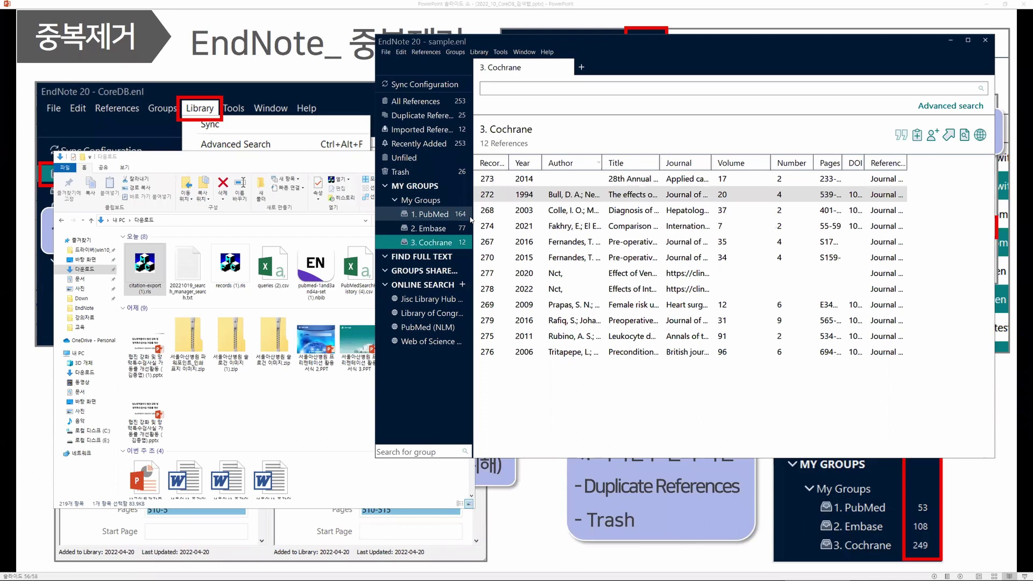
pyautogui.click(459, 175)
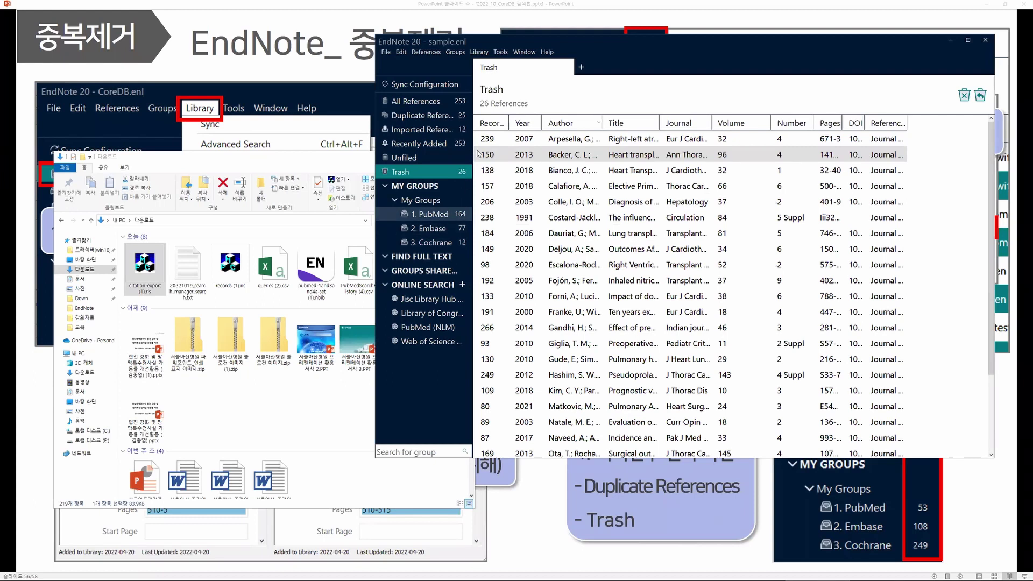
pyautogui.click(451, 103)
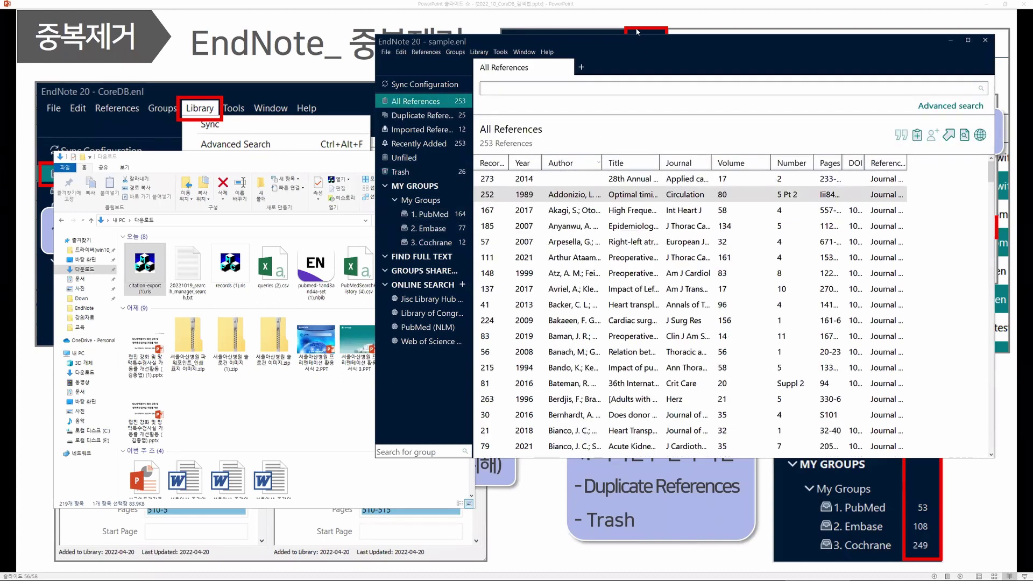
pyautogui.moveTo(628, 37); pyautogui.dragTo(579, 24)
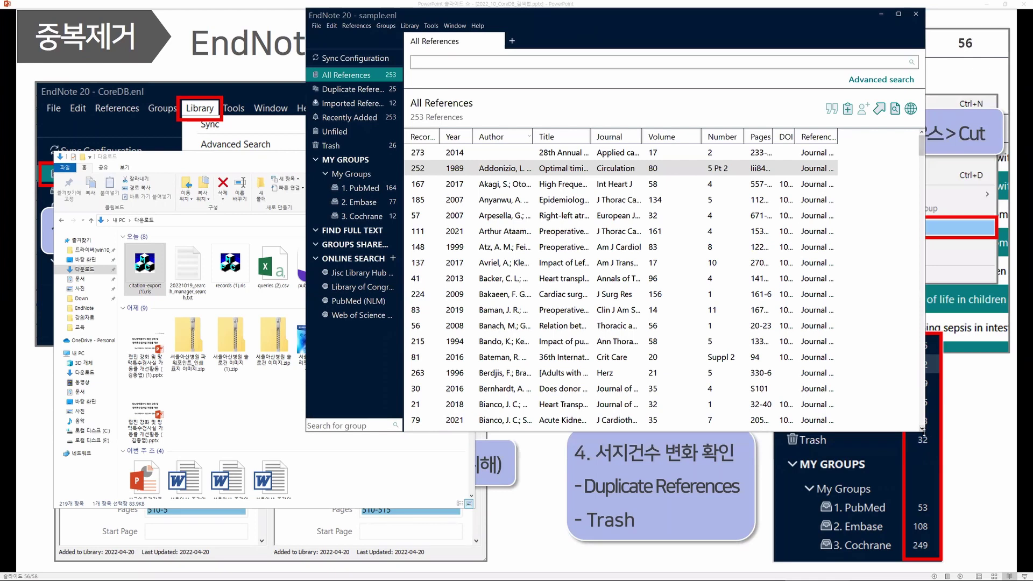
pyautogui.moveTo(924, 430); pyautogui.dragTo(924, 529)
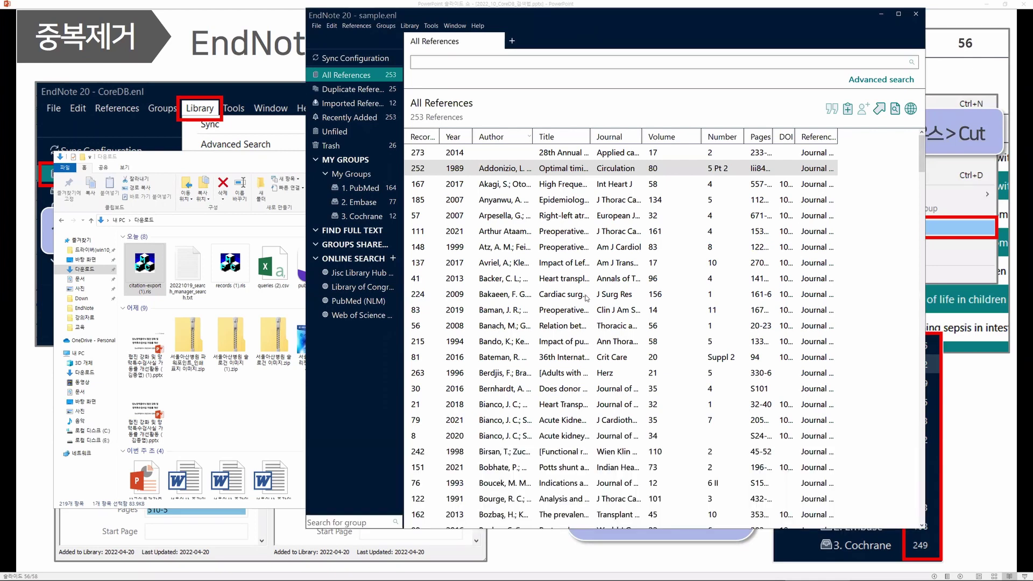
# Step: Switch to the PowerPoint slide show and advance from the EndNote duplicate removal slide to slide 57
pyautogui.click(485, 572)
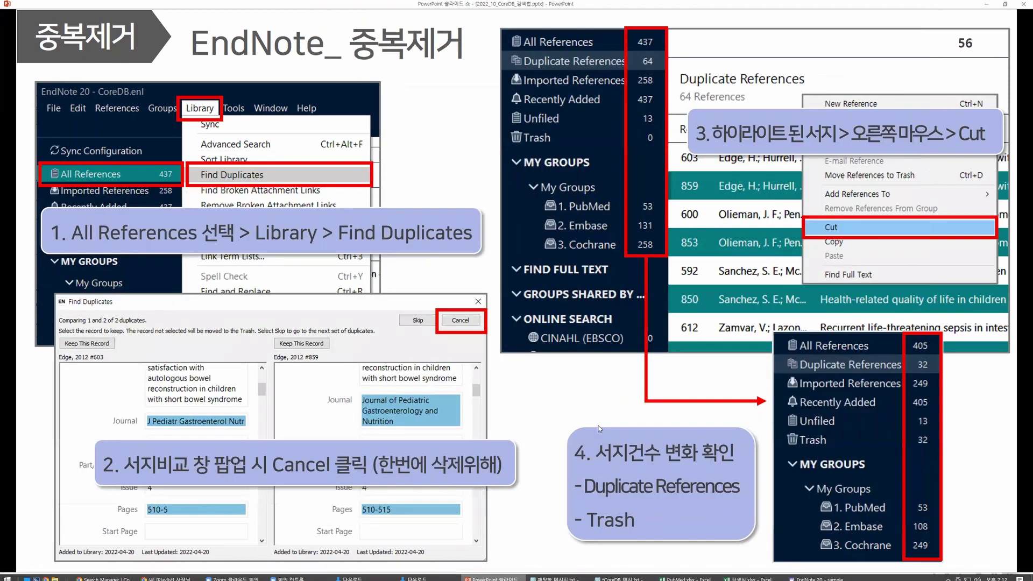
pyautogui.click(596, 428)
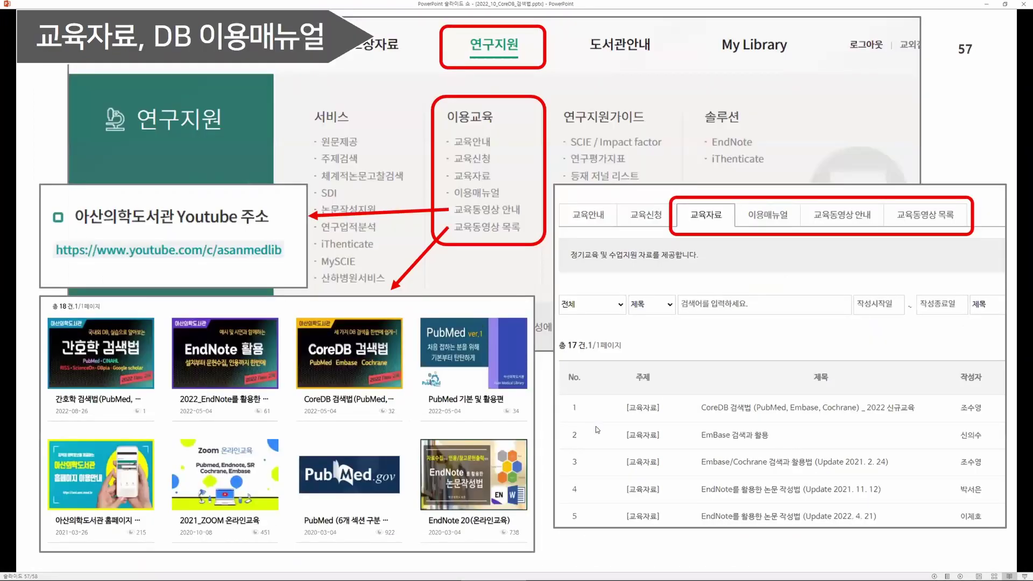